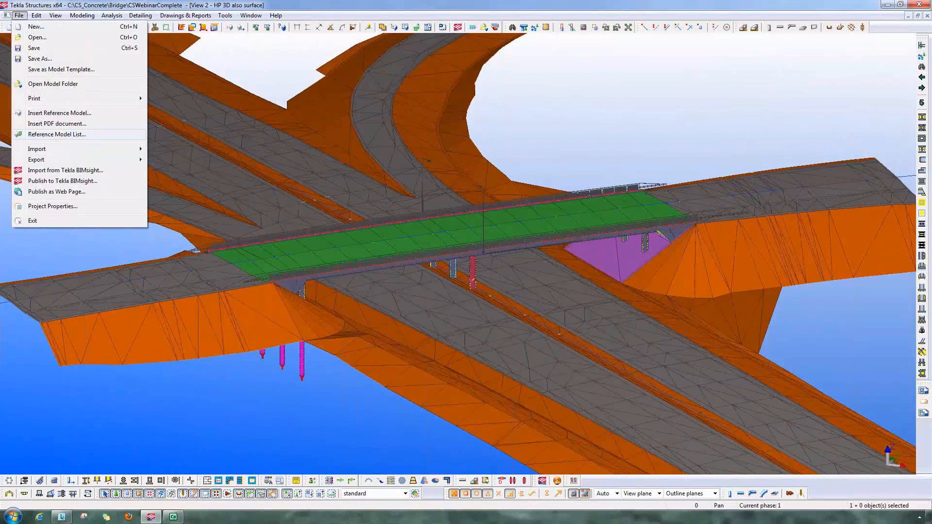
Step: Review the list of reference models inserted in the bridge model and close it without changes
{"action": "left_click", "coordinate": [56, 134]}
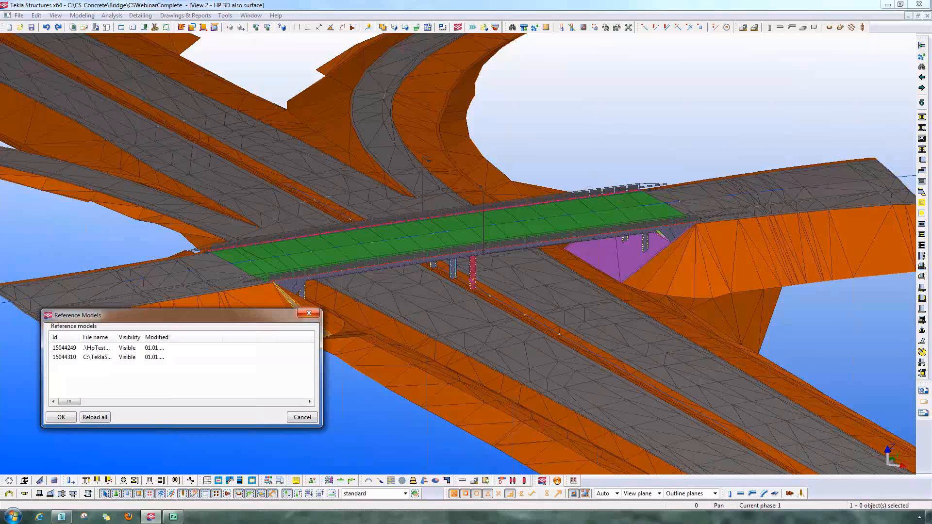
{"action": "left_click", "coordinate": [309, 314]}
Step: Create a clip plane along the bridge's side at the red pier and shift it inward to cut through the deck and pier
{"action": "middle_click_drag", "start_coordinate": [654, 350], "coordinate": [639, 333], "text": "ctrl"}
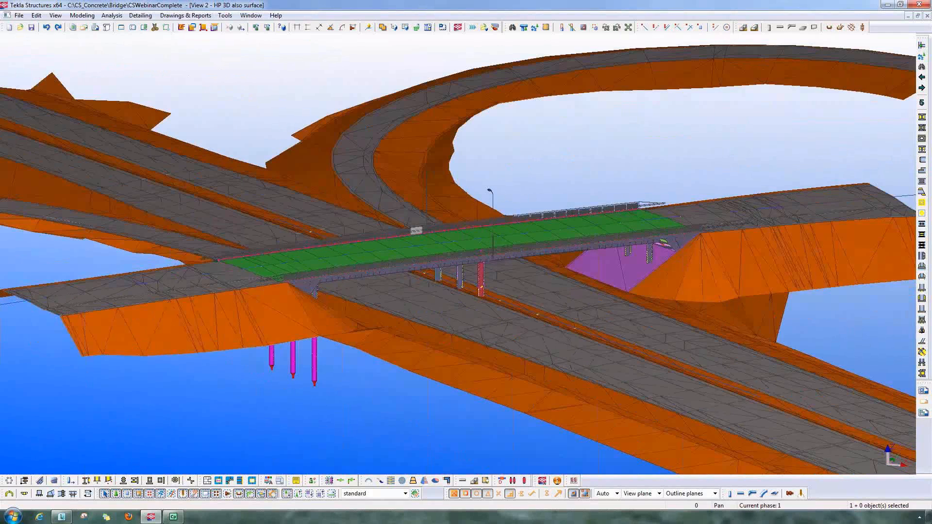
{"action": "scroll", "coordinate": [490, 265], "scroll_direction": "up", "scroll_amount": 3}
{"action": "scroll", "coordinate": [490, 257], "scroll_direction": "up", "scroll_amount": 3}
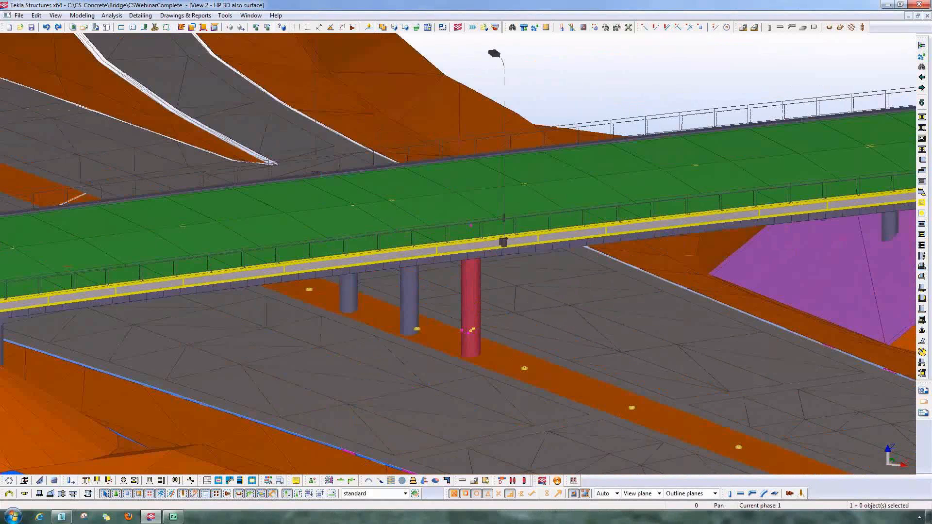
{"action": "key", "text": "shift+x"}
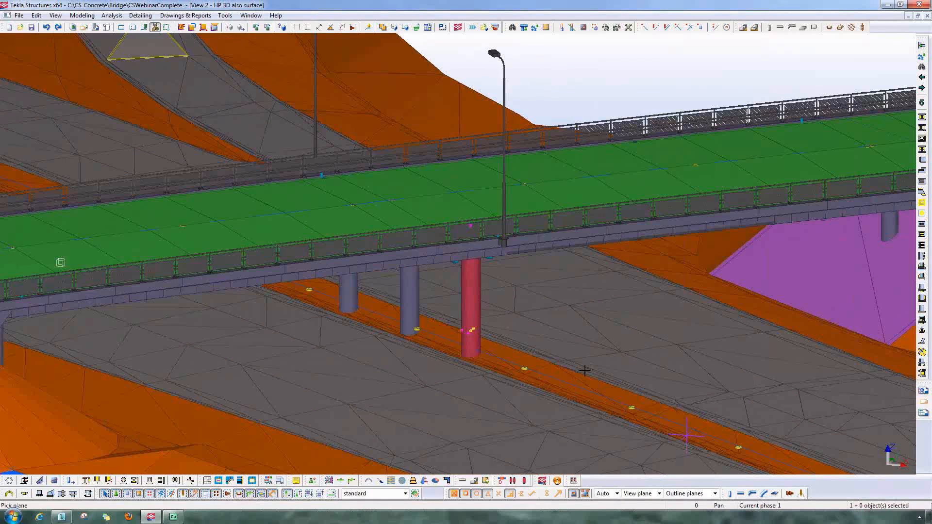
{"action": "left_click", "coordinate": [470, 253]}
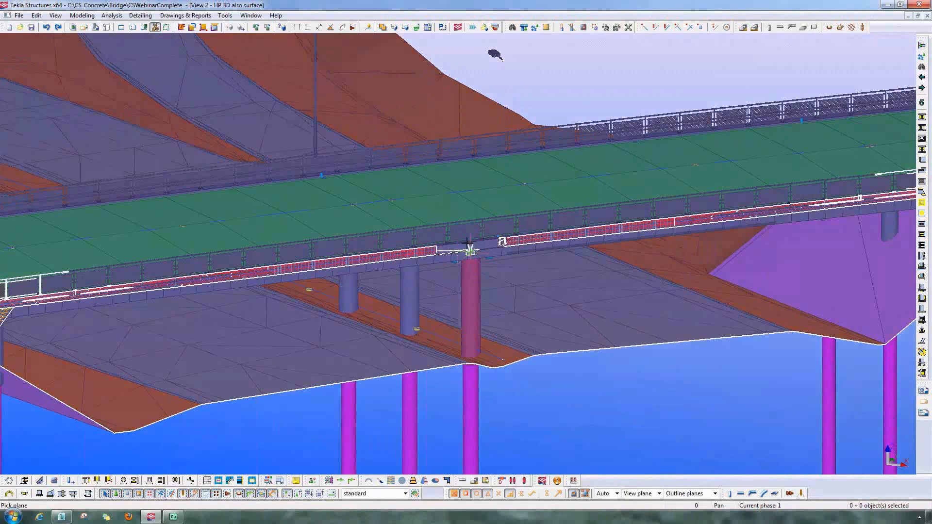
{"action": "left_click", "coordinate": [466, 244]}
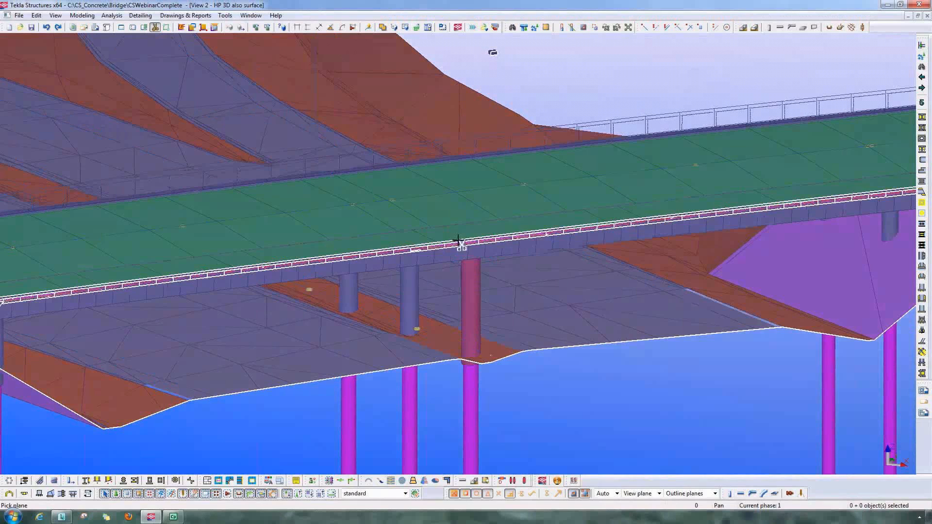
{"action": "mouse_move", "coordinate": [458, 241]}
{"action": "left_mouse_down"}
{"action": "mouse_move", "coordinate": [444, 223]}
{"action": "mouse_move", "coordinate": [450, 233]}
{"action": "left_mouse_up"}
Step: Examine the clipped section for the deck and pier reinforcement, the tendon profile and the piles below ground
{"action": "middle_click_drag", "start_coordinate": [485, 312], "coordinate": [454, 320], "text": "ctrl"}
{"action": "scroll", "coordinate": [368, 243], "scroll_direction": "up", "scroll_amount": 2}
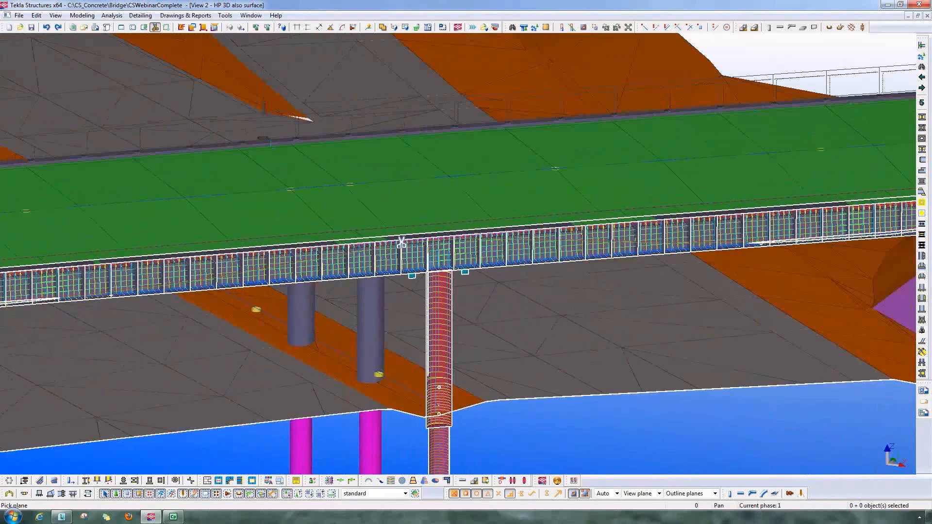
{"action": "scroll", "coordinate": [325, 253], "scroll_direction": "up", "scroll_amount": 4}
{"action": "key", "text": "v"}
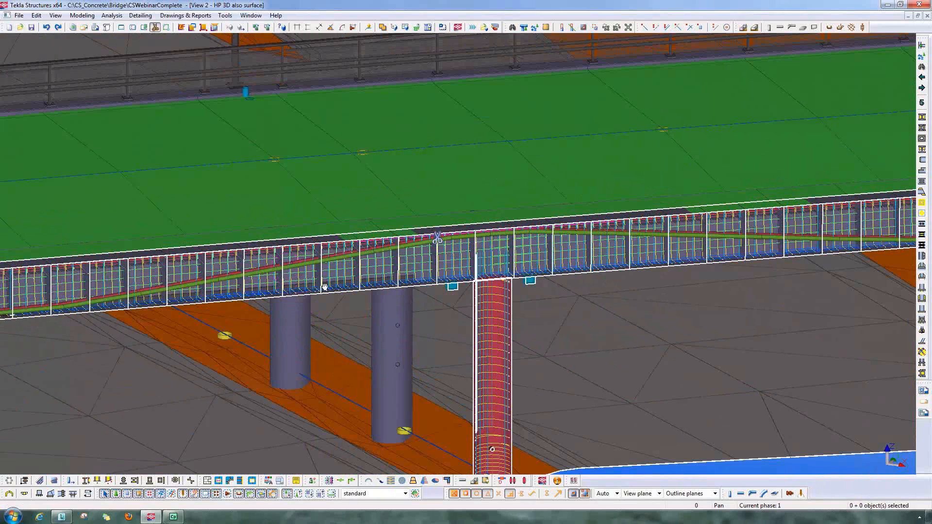
{"action": "middle_click_drag", "start_coordinate": [324, 287], "coordinate": [369, 289], "text": "ctrl"}
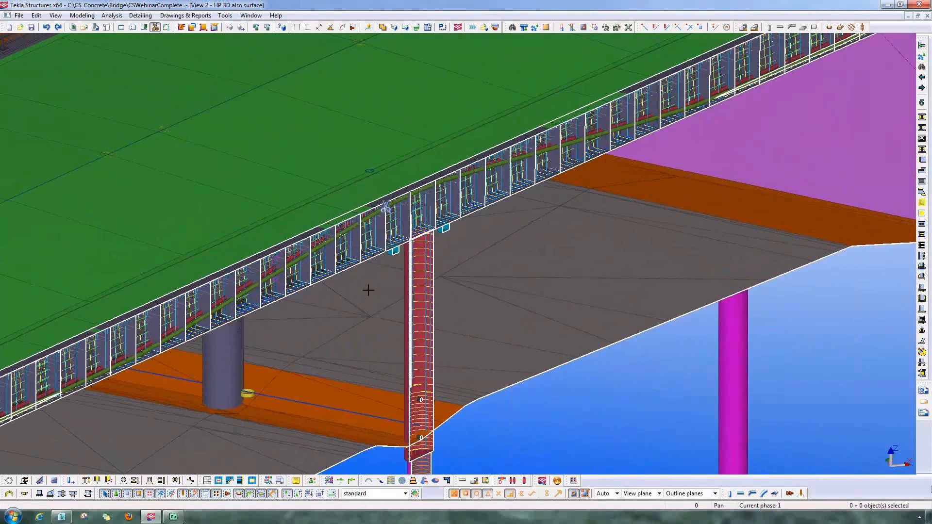
{"action": "scroll", "coordinate": [414, 351], "scroll_direction": "down", "scroll_amount": 3}
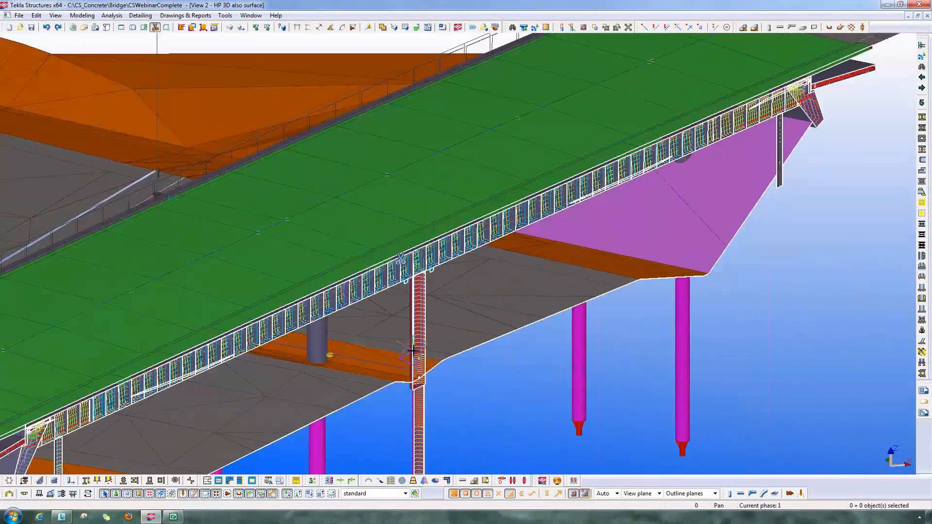
{"action": "middle_click_drag", "start_coordinate": [414, 350], "coordinate": [508, 258]}
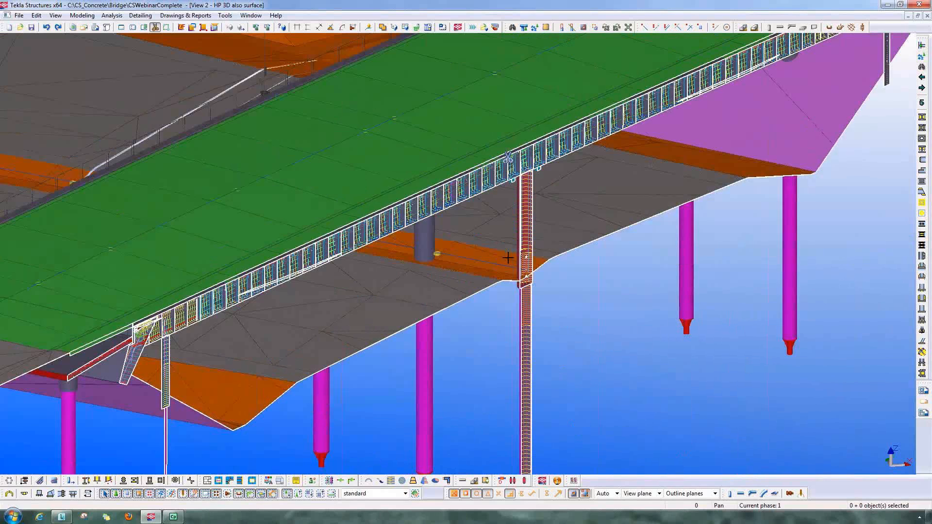
{"action": "key", "text": "v"}
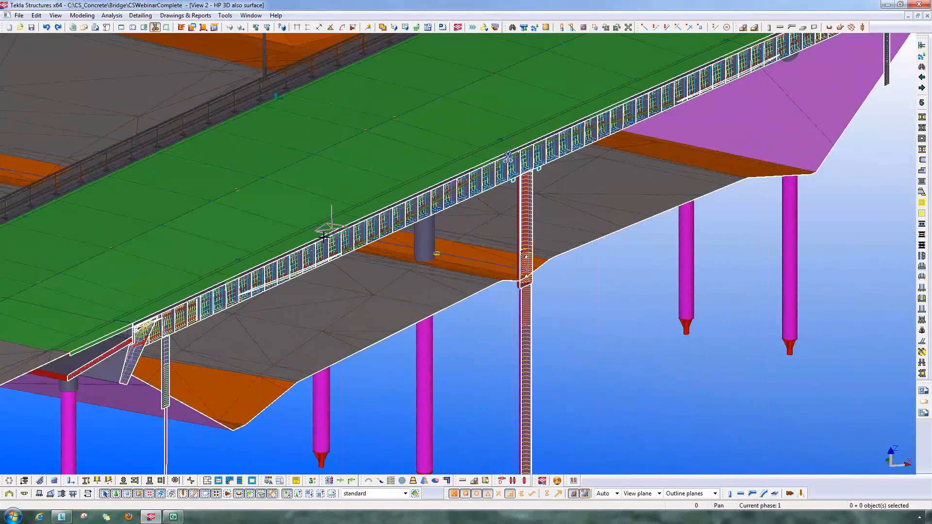
{"action": "key", "text": "v"}
{"action": "middle_click_drag", "start_coordinate": [551, 410], "coordinate": [541, 435]}
{"action": "middle_click_drag", "start_coordinate": [525, 278], "coordinate": [488, 370]}
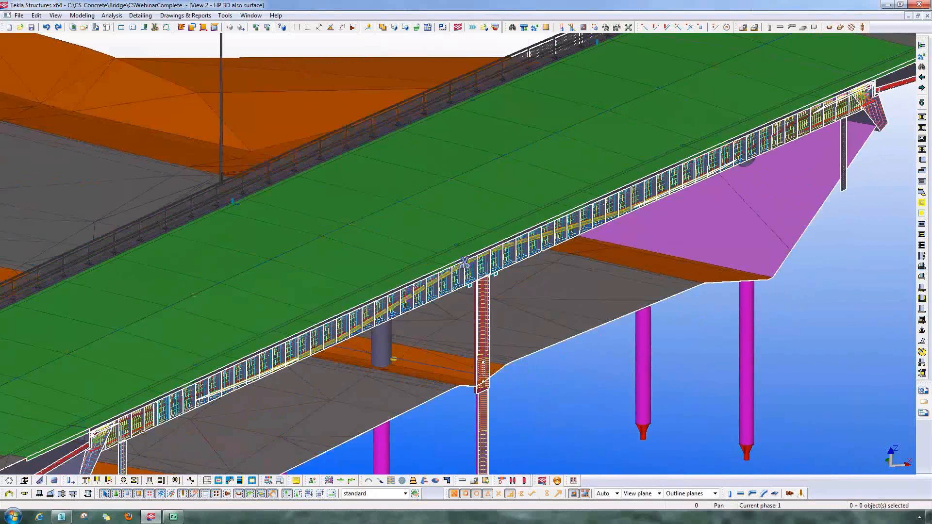
Step: Delete the clip plane and switch to View 1 - 3d of the bridge
{"action": "key", "text": "Delete"}
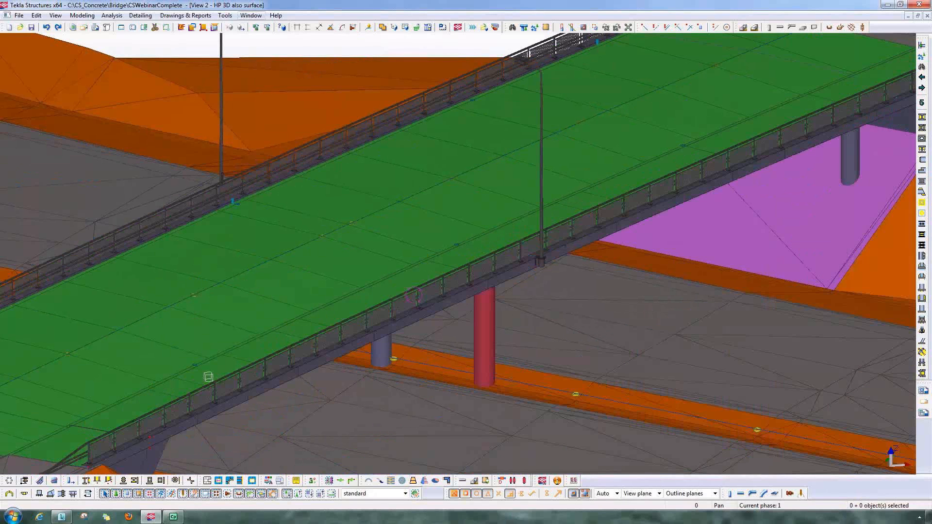
{"action": "left_click", "coordinate": [251, 15]}
{"action": "left_click", "coordinate": [269, 77]}
Step: Inspect the red pier's concrete column properties and the available concrete material grades, keeping all values
{"action": "scroll", "coordinate": [448, 283], "scroll_direction": "down", "scroll_amount": 3}
{"action": "middle_click_drag", "start_coordinate": [448, 283], "coordinate": [593, 360], "text": "ctrl"}
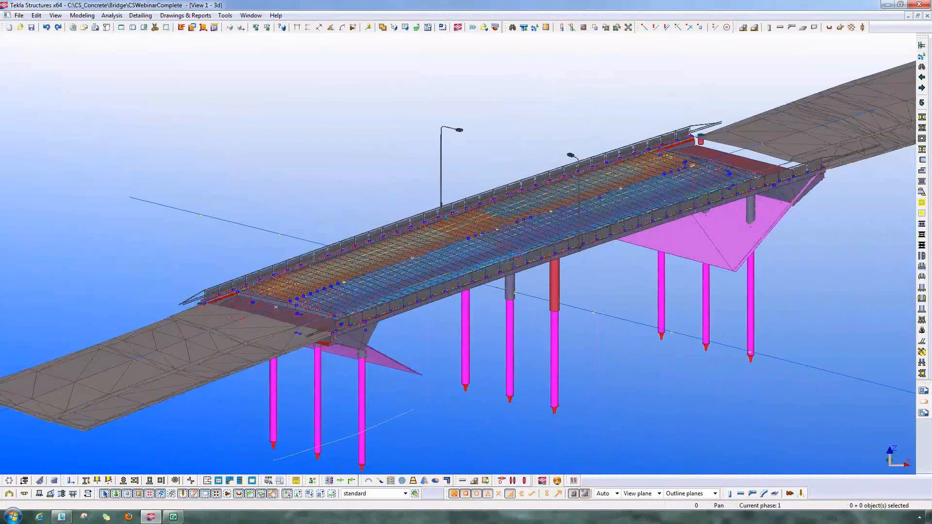
{"action": "scroll", "coordinate": [582, 274], "scroll_direction": "up", "scroll_amount": 5}
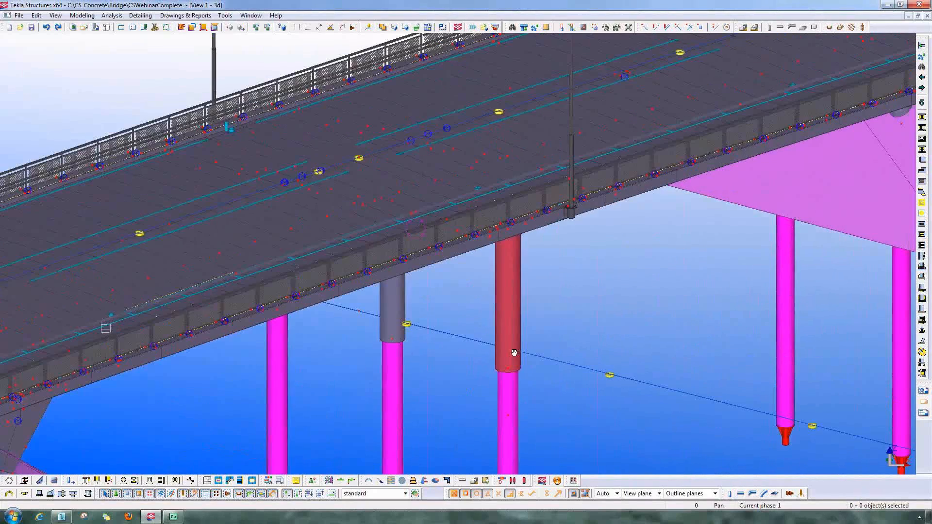
{"action": "middle_click_drag", "start_coordinate": [514, 353], "coordinate": [486, 391]}
{"action": "scroll", "coordinate": [487, 364], "scroll_direction": "up", "scroll_amount": 4}
{"action": "double_click", "coordinate": [486, 363]}
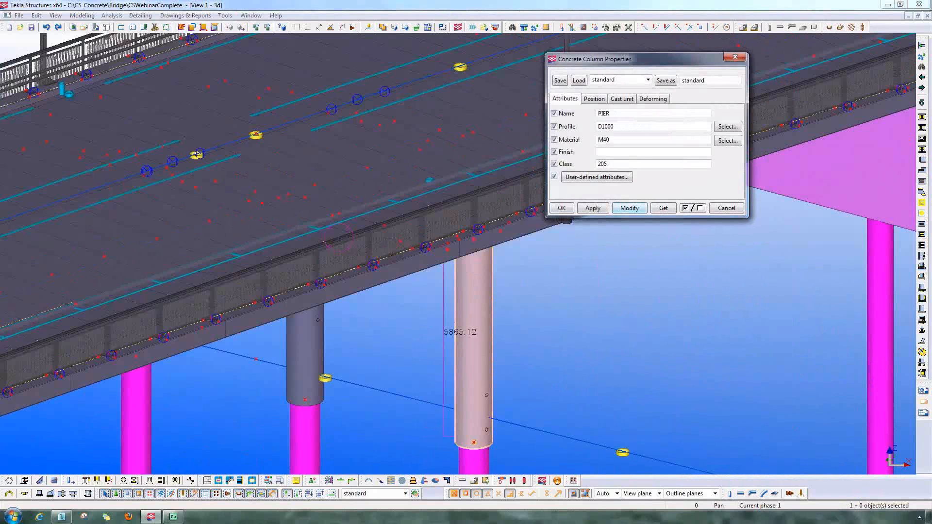
{"action": "mouse_move", "coordinate": [508, 371]}
{"action": "middle_mouse_down"}
{"action": "mouse_move", "coordinate": [502, 442]}
{"action": "mouse_move", "coordinate": [494, 365]}
{"action": "middle_mouse_up"}
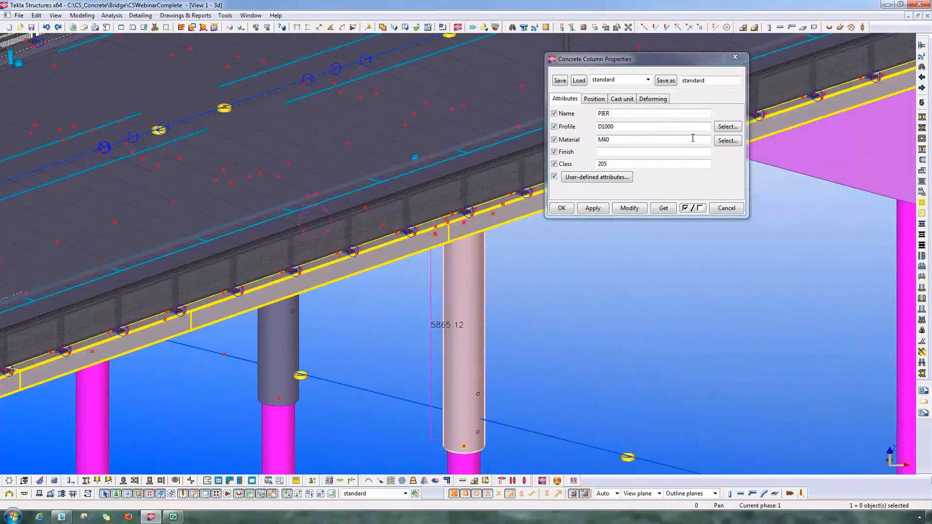
{"action": "left_click", "coordinate": [727, 140]}
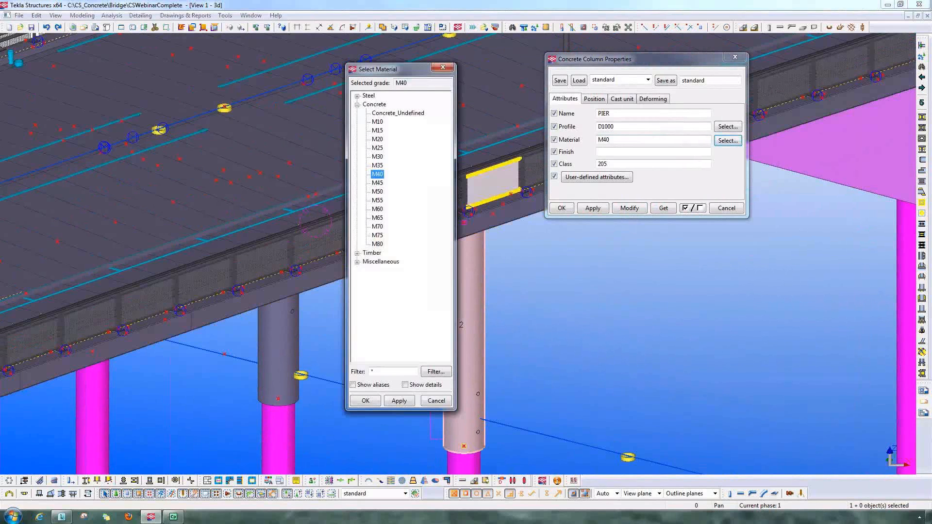
{"action": "left_click", "coordinate": [442, 67]}
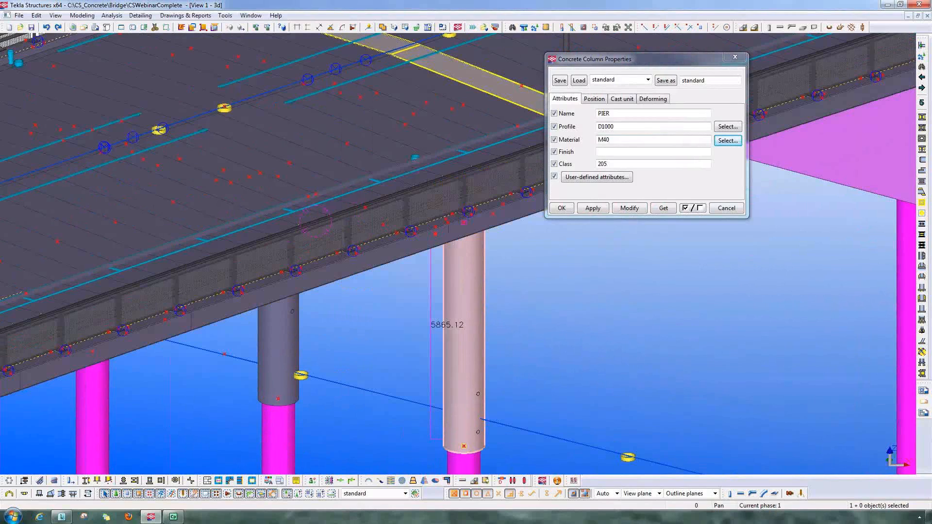
{"action": "left_click", "coordinate": [562, 208]}
Step: Show the parts as transparent and check the reinforcing bar properties of the red pier's stirrups
{"action": "scroll", "coordinate": [502, 275], "scroll_direction": "up", "scroll_amount": 2}
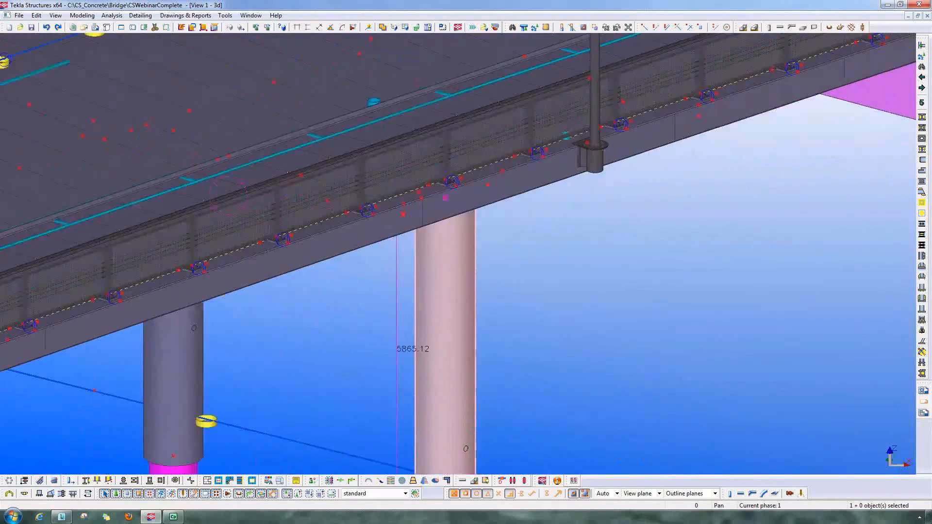
{"action": "key", "text": "ctrl+2"}
{"action": "scroll", "coordinate": [447, 271], "scroll_direction": "up", "scroll_amount": 2}
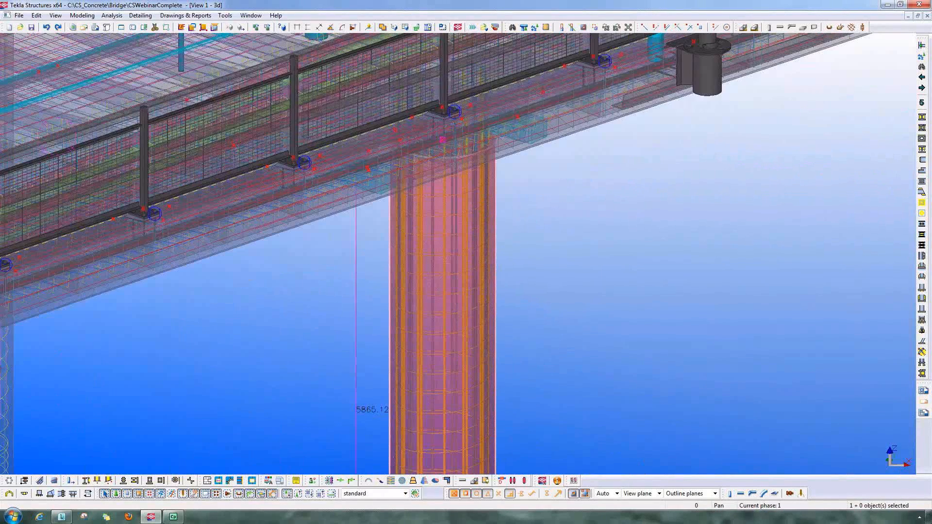
{"action": "scroll", "coordinate": [450, 265], "scroll_direction": "up", "scroll_amount": 2}
{"action": "double_click", "coordinate": [216, 101]}
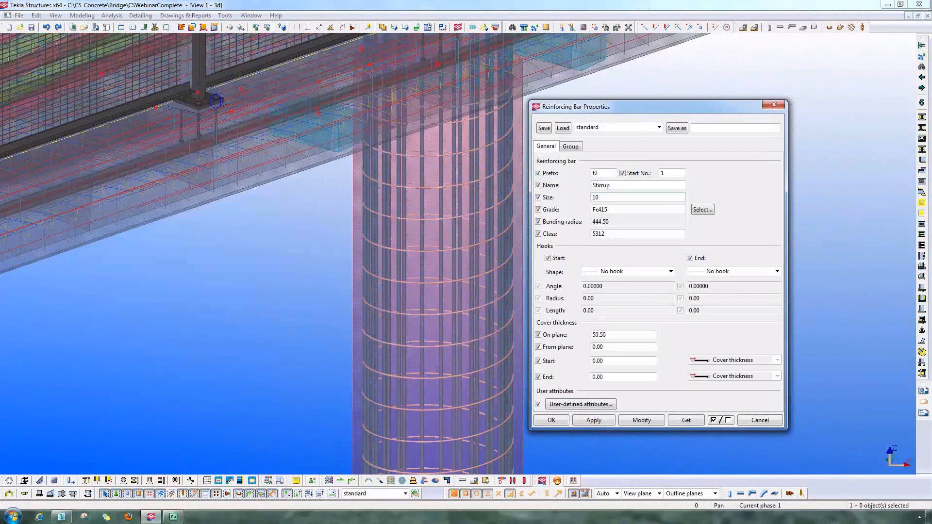
{"action": "left_click", "coordinate": [593, 197]}
{"action": "key", "text": "Escape"}
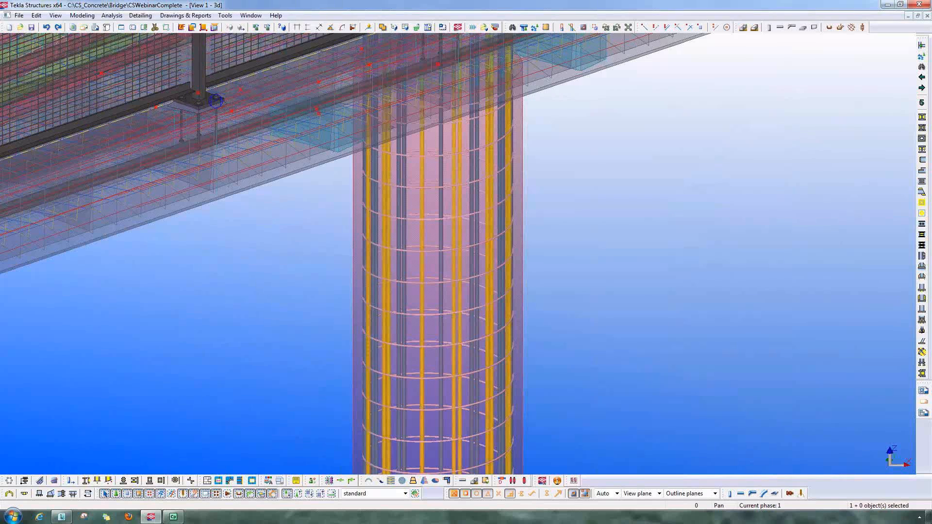
Step: Check the reinforcing bar properties of the red pier's vertical main bars and close them unchanged
{"action": "scroll", "coordinate": [469, 231], "scroll_direction": "up", "scroll_amount": 5}
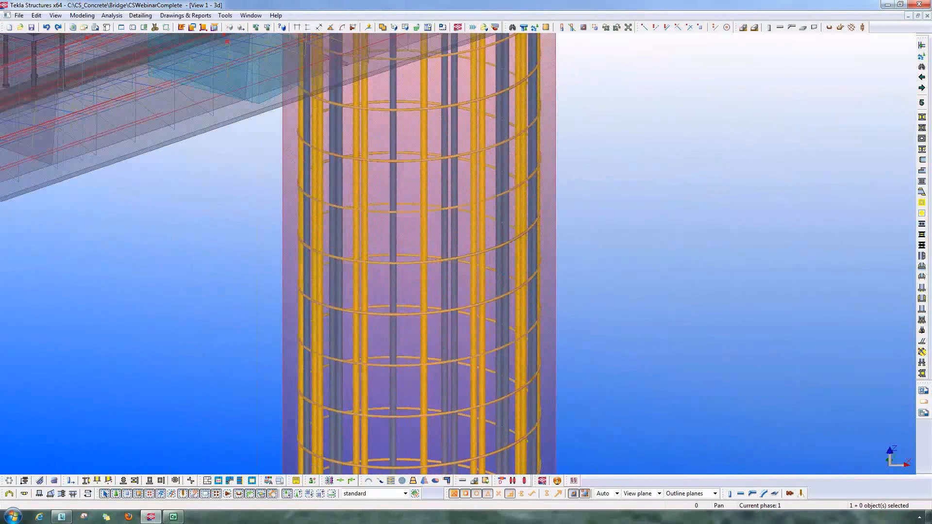
{"action": "key", "text": "alt+Return"}
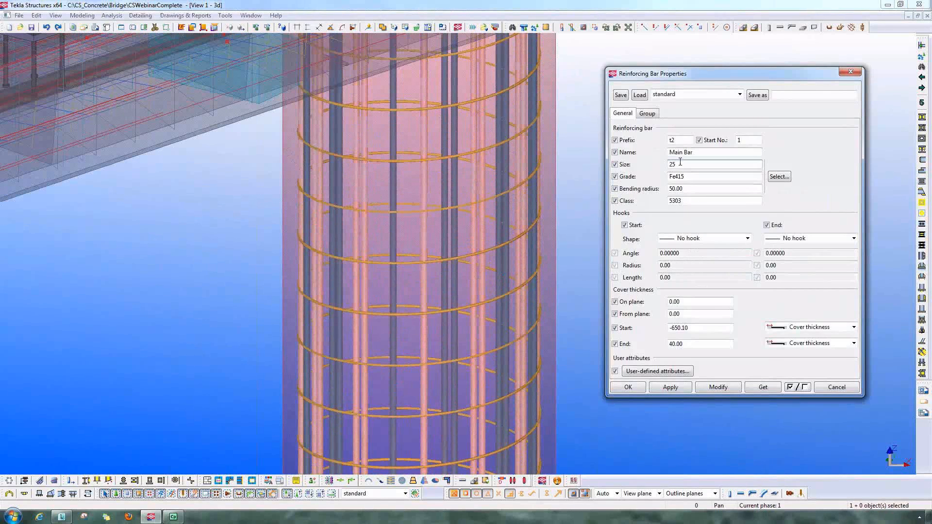
{"action": "left_click", "coordinate": [851, 72]}
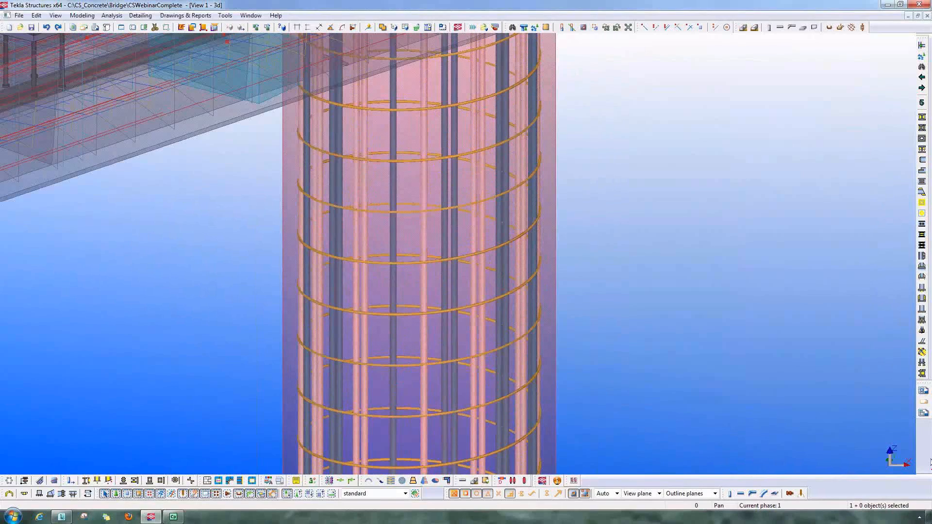
{"action": "scroll", "coordinate": [641, 250], "scroll_direction": "down", "scroll_amount": 5}
{"action": "scroll", "coordinate": [626, 322], "scroll_direction": "down", "scroll_amount": 5}
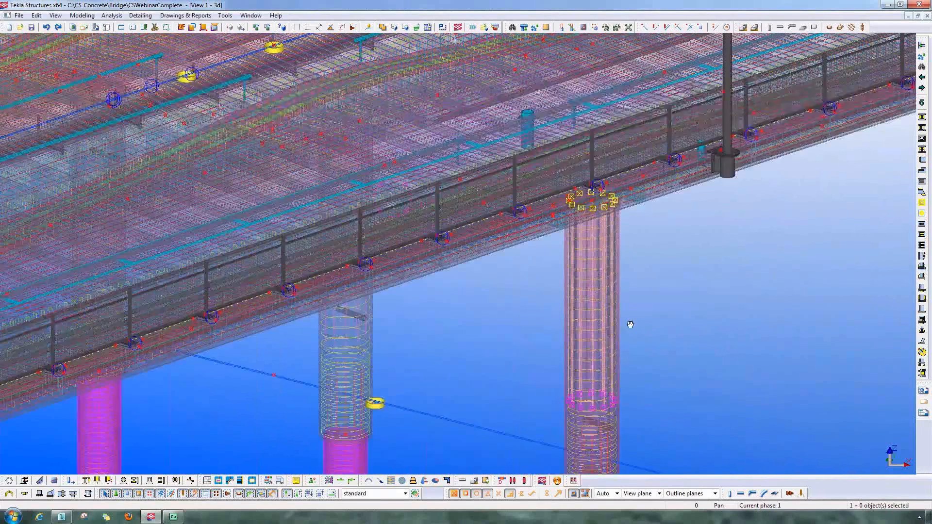
{"action": "mouse_move", "coordinate": [615, 322]}
{"action": "middle_mouse_down", "text": "ctrl"}
{"action": "mouse_move", "coordinate": [573, 305]}
{"action": "mouse_move", "coordinate": [639, 334]}
{"action": "mouse_move", "coordinate": [670, 327]}
{"action": "mouse_move", "coordinate": [624, 320]}
{"action": "middle_mouse_up", "text": "ctrl"}
{"action": "scroll", "coordinate": [635, 334], "scroll_direction": "down", "scroll_amount": 5}
{"action": "scroll", "coordinate": [624, 320], "scroll_direction": "up", "scroll_amount": 3}
{"action": "scroll", "coordinate": [796, 408], "scroll_direction": "up", "scroll_amount": 2}
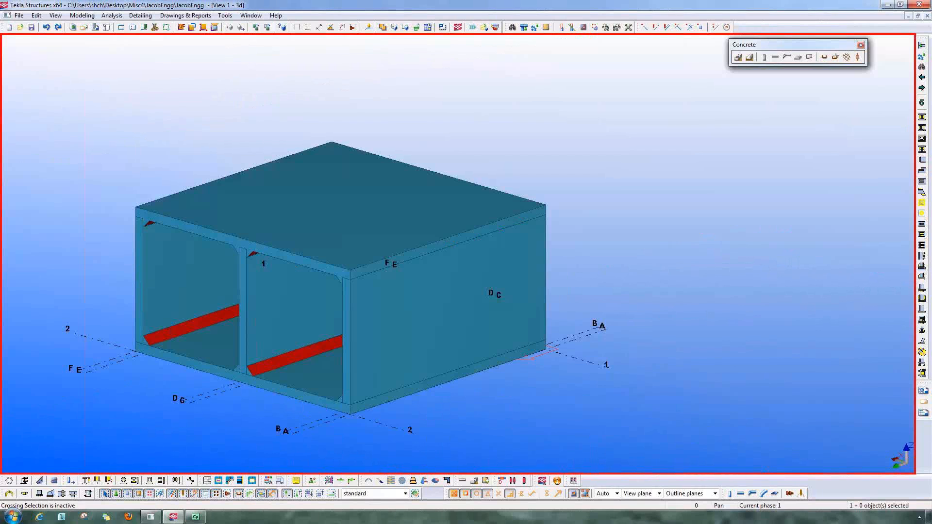
Step: In the JacobEngg box culvert model, inspect the outer wall's concrete panel properties near grids E and F and the available concrete grades
{"action": "middle_click_drag", "start_coordinate": [593, 323], "coordinate": [667, 272]}
{"action": "left_click", "coordinate": [359, 243]}
{"action": "middle_click_drag", "start_coordinate": [361, 262], "coordinate": [378, 281], "text": "ctrl"}
{"action": "left_click", "coordinate": [233, 233]}
{"action": "double_click", "coordinate": [233, 233]}
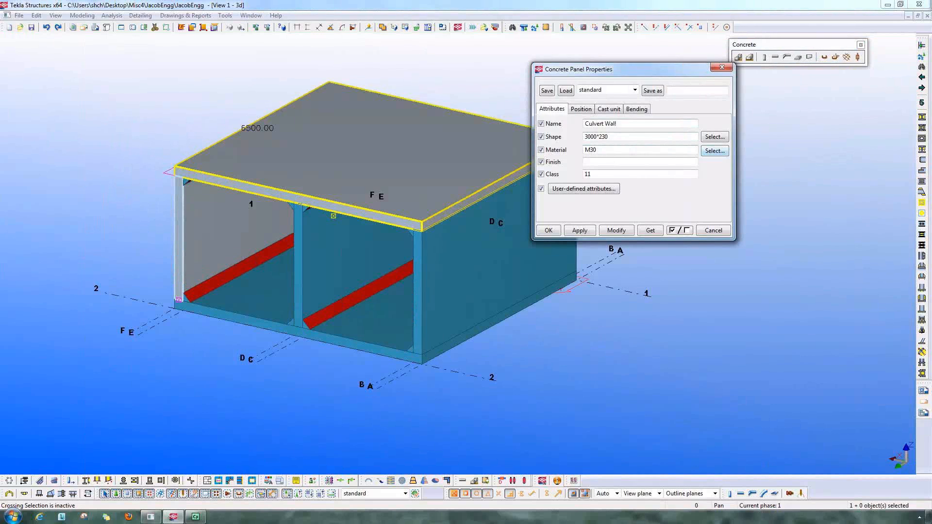
{"action": "left_click", "coordinate": [715, 150]}
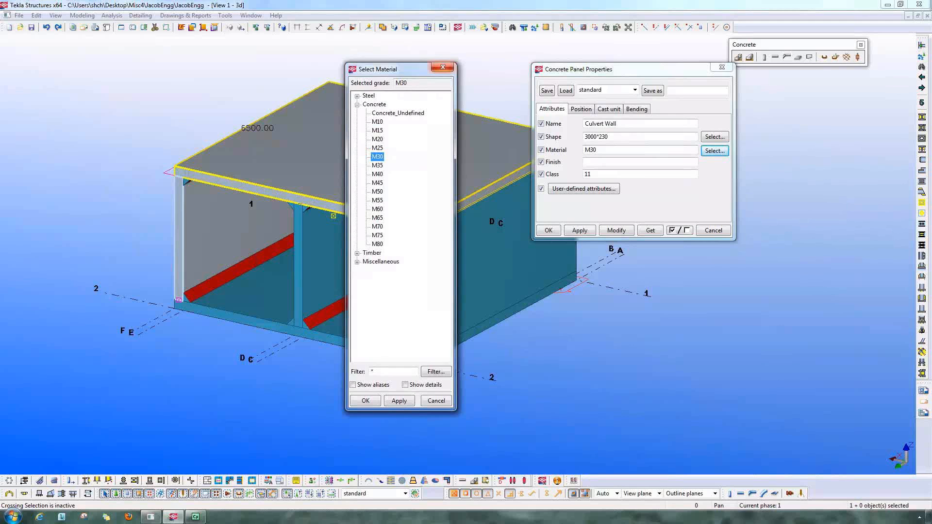
{"action": "left_click", "coordinate": [443, 67]}
{"action": "middle_click_drag", "start_coordinate": [591, 327], "coordinate": [527, 359]}
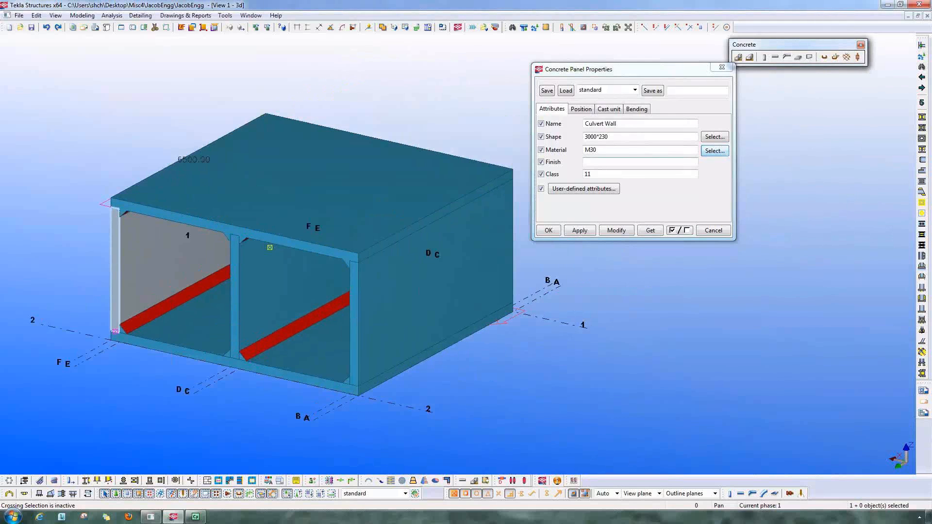
{"action": "left_click", "coordinate": [548, 231]}
Step: Open the properties of the culvert's top slab and examine the culvert's reinforcement with its parts shown transparent
{"action": "left_click", "coordinate": [349, 189]}
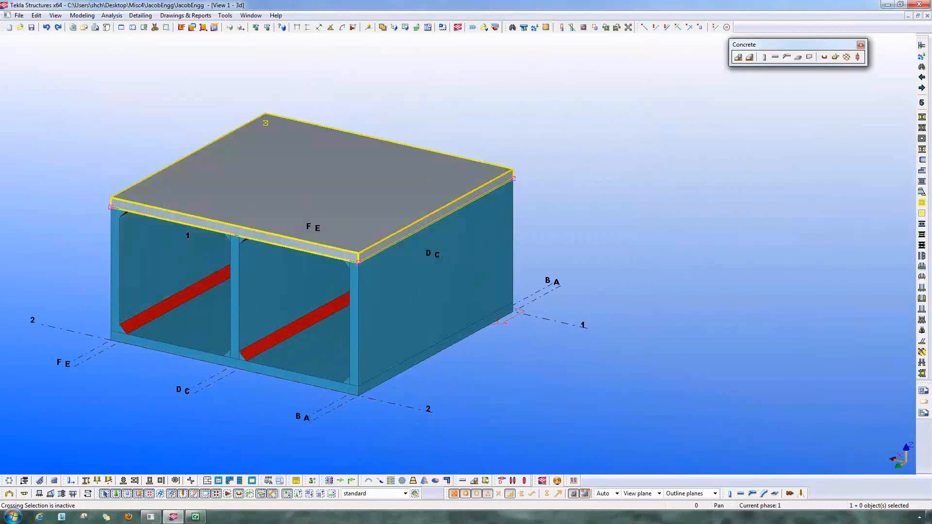
{"action": "double_click", "coordinate": [350, 189]}
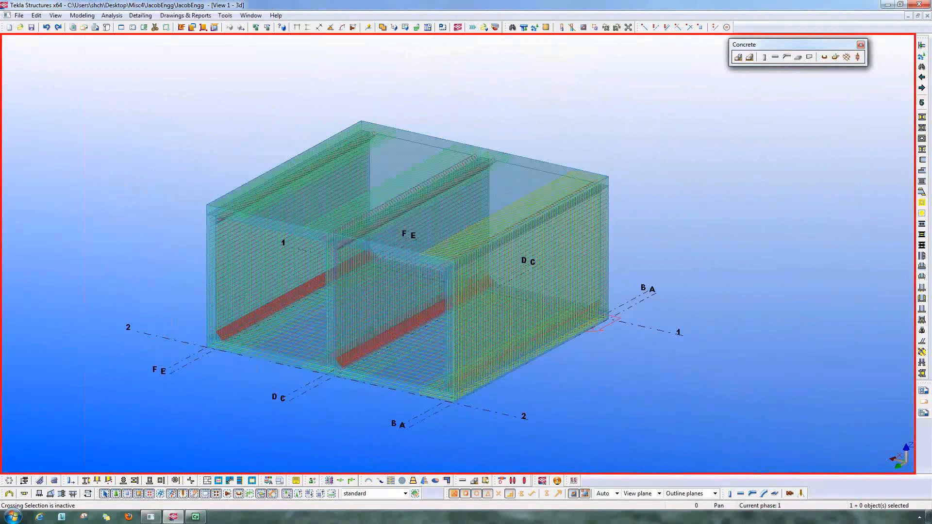
{"action": "middle_click_drag", "start_coordinate": [426, 370], "coordinate": [404, 365], "text": "ctrl"}
{"action": "scroll", "coordinate": [571, 261], "scroll_direction": "up", "scroll_amount": 4}
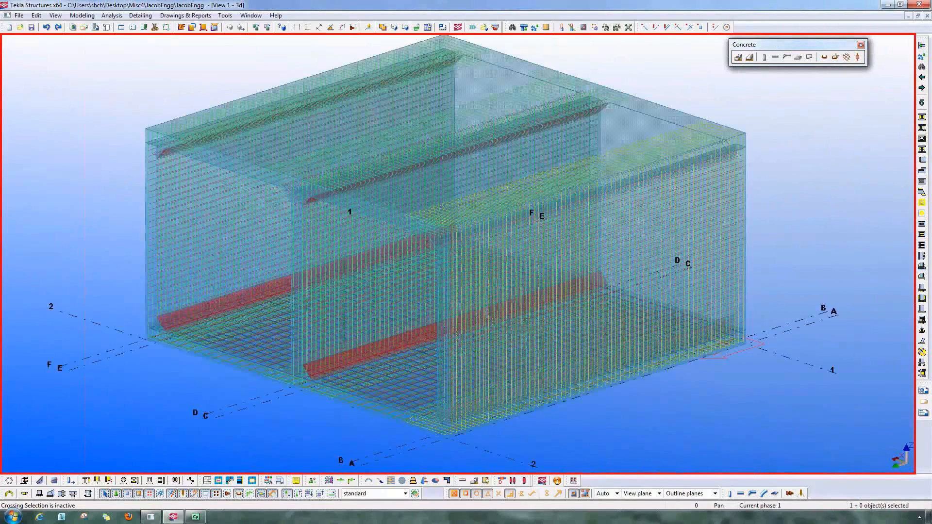
Step: Add the Slab bars (18) component from the catalog's slab search to the culvert's top slab and inspect the created bars
{"action": "middle_click_drag", "start_coordinate": [357, 333], "coordinate": [284, 347]}
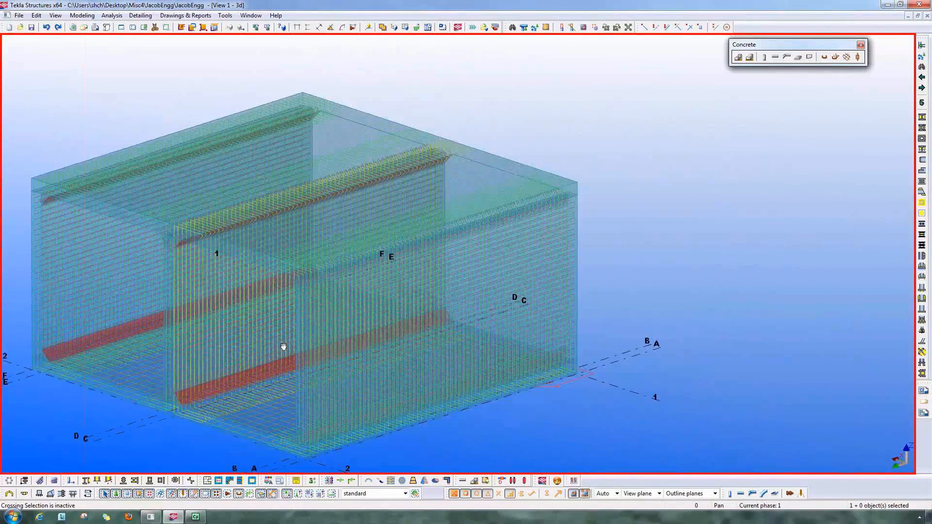
{"action": "key", "text": "ctrl+f"}
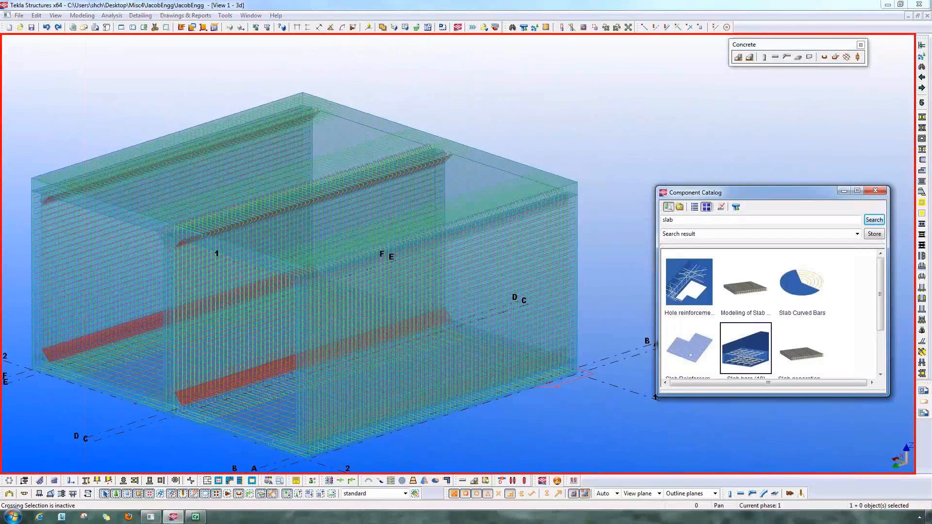
{"action": "left_click", "coordinate": [496, 150]}
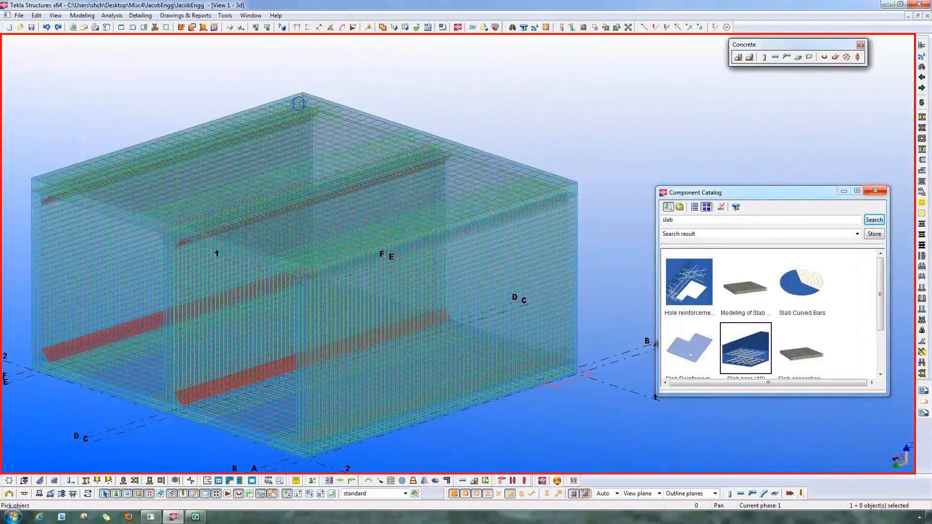
{"action": "scroll", "coordinate": [495, 150], "scroll_direction": "up", "scroll_amount": 10}
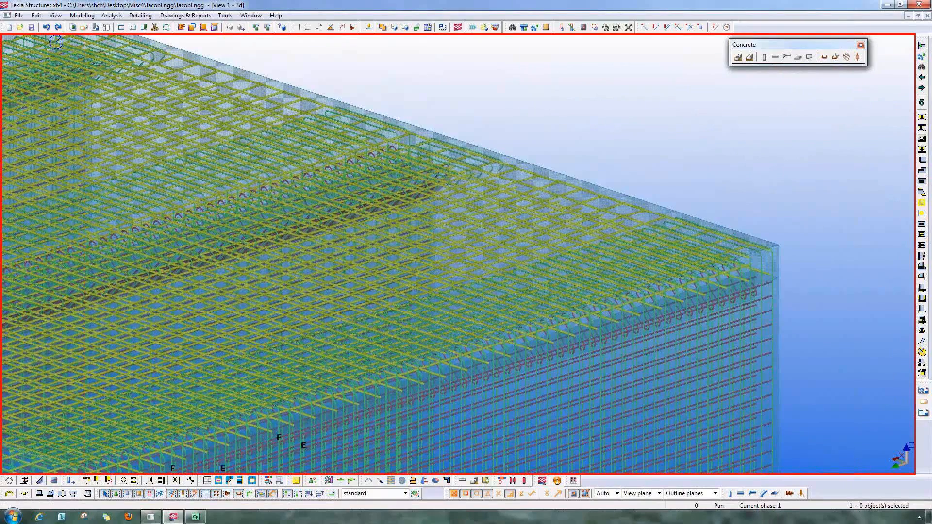
{"action": "middle_click_drag", "start_coordinate": [479, 265], "coordinate": [454, 260], "text": "ctrl"}
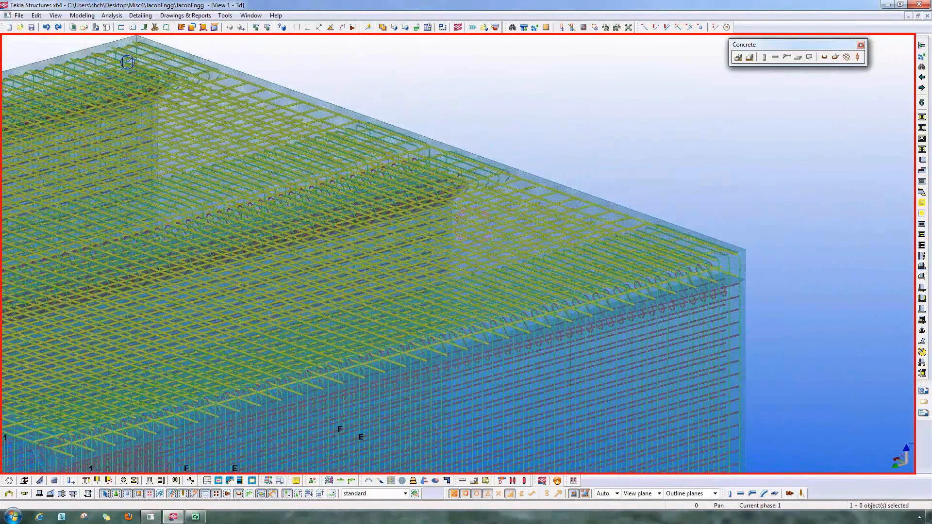
{"action": "scroll", "coordinate": [459, 255], "scroll_direction": "down", "scroll_amount": 3}
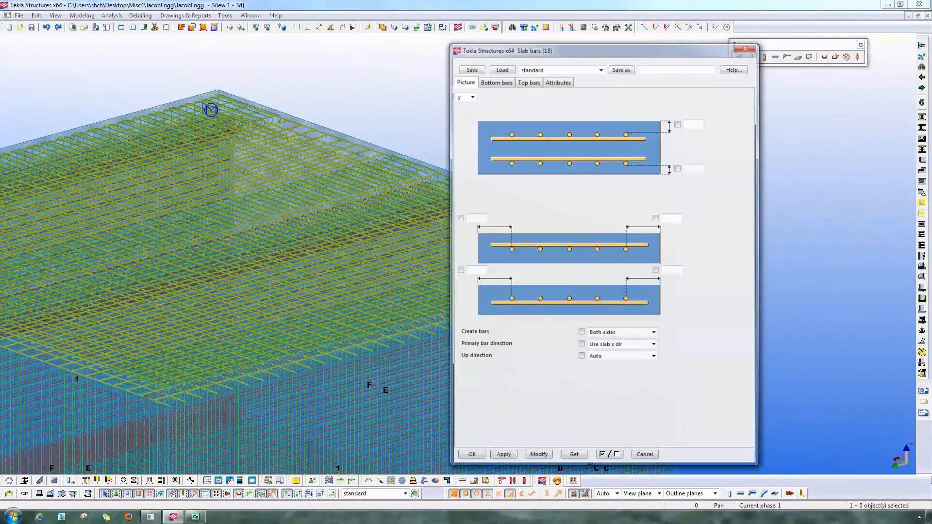
Step: Review the cover settings and bottom bar properties of the Slab bars (18) component, keeping the primary bars' spacing type at By exact spacings
{"action": "middle_click_drag", "start_coordinate": [343, 295], "coordinate": [353, 249]}
{"action": "scroll", "coordinate": [365, 226], "scroll_direction": "down", "scroll_amount": 5}
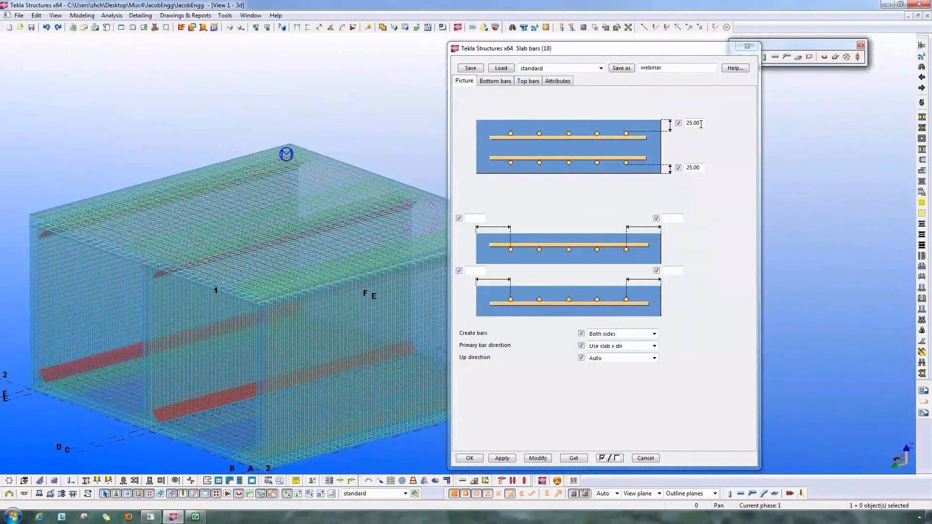
{"action": "left_click", "coordinate": [495, 81]}
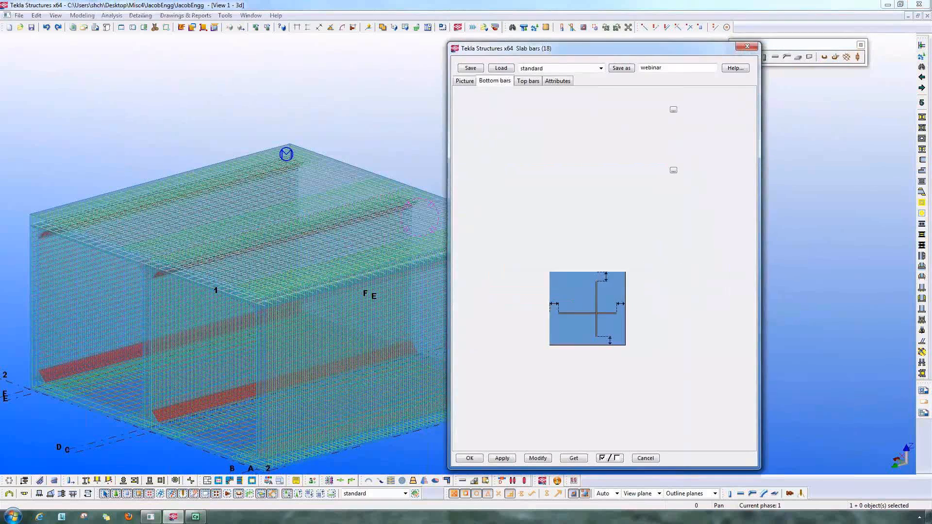
{"action": "left_click", "coordinate": [664, 120]}
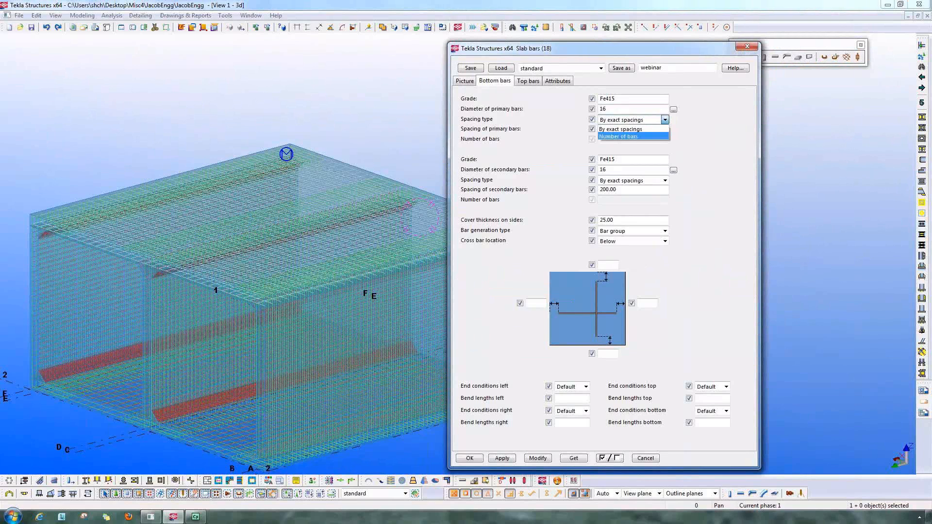
{"action": "left_click", "coordinate": [631, 129]}
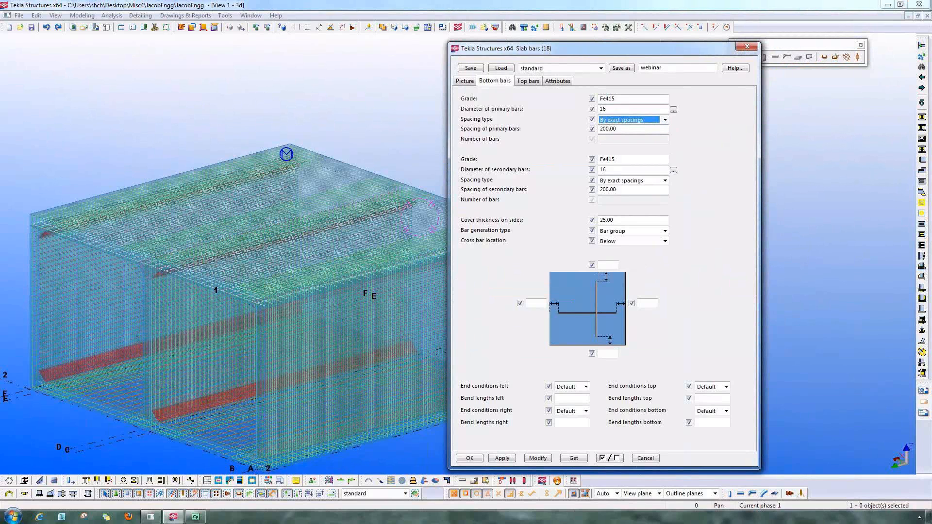
Step: Load the saved webinar settings into the Slab bars (18) properties and apply them to the top slab's reinforcement
{"action": "left_click", "coordinate": [601, 68]}
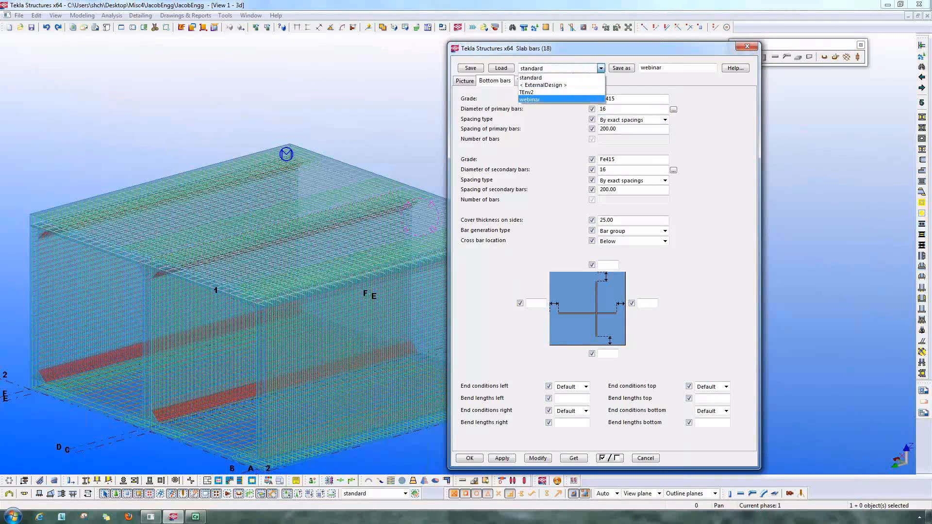
{"action": "left_click", "coordinate": [544, 100]}
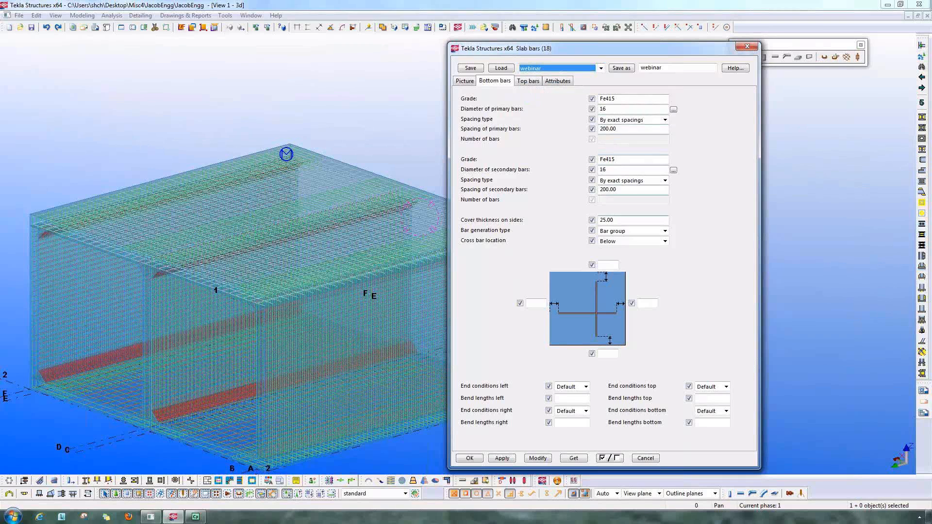
{"action": "type", "text": "."}
{"action": "left_click", "coordinate": [501, 68]}
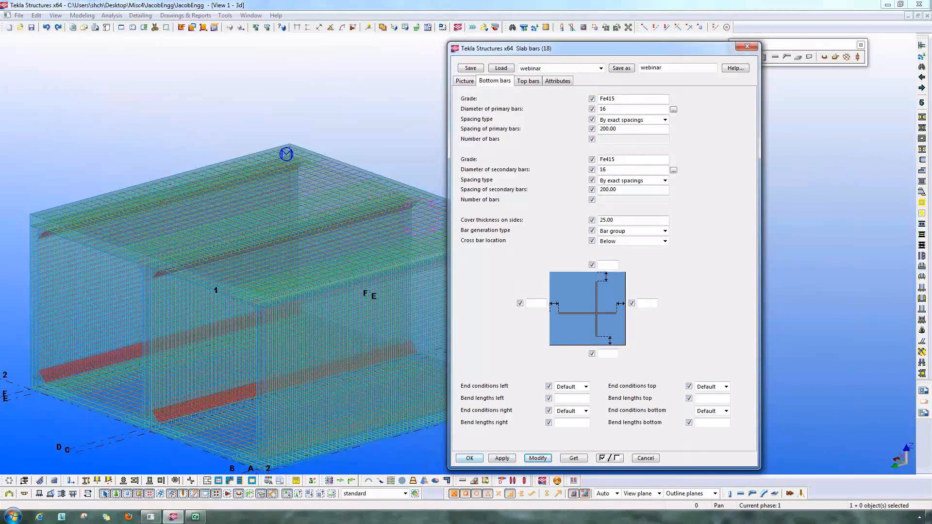
{"action": "left_click", "coordinate": [469, 459]}
Step: Show the culvert's parts solid and clip the model inward from the outer wall near grids A and B to expose the slab sections
{"action": "scroll", "coordinate": [562, 399], "scroll_direction": "down", "scroll_amount": 1}
{"action": "middle_click_drag", "start_coordinate": [562, 399], "coordinate": [600, 361]}
{"action": "key", "text": "ctrl+4"}
{"action": "scroll", "coordinate": [551, 224], "scroll_direction": "up", "scroll_amount": 2}
{"action": "middle_click_drag", "start_coordinate": [439, 292], "coordinate": [444, 312], "text": "ctrl"}
{"action": "left_click", "coordinate": [155, 28]}
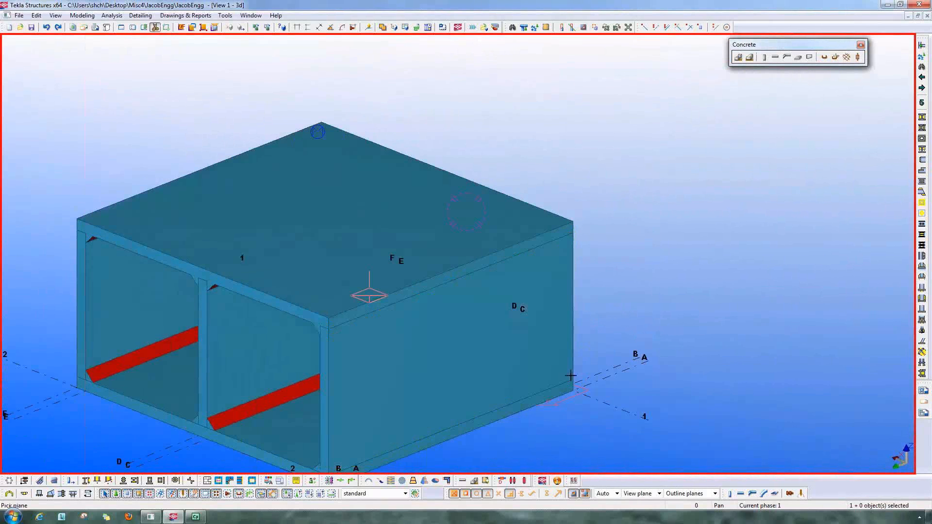
{"action": "left_click", "coordinate": [431, 302]}
{"action": "left_click_drag", "start_coordinate": [426, 302], "coordinate": [365, 274]}
{"action": "middle_click_drag", "start_coordinate": [365, 274], "coordinate": [490, 354], "text": "ctrl"}
{"action": "key", "text": "Escape"}
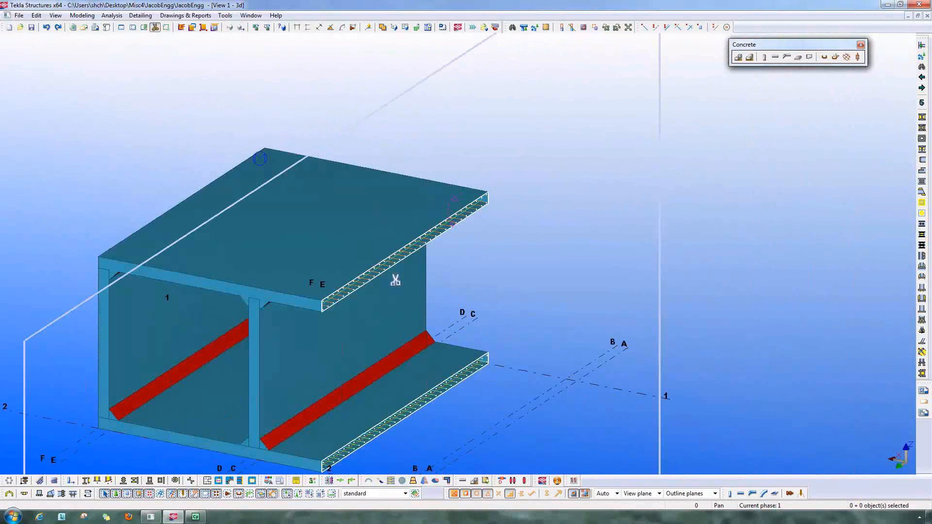
Step: Add a clip plane on the top slab's upper face and lower it slightly to expose the slab's reinforcement mesh
{"action": "left_click", "coordinate": [155, 28]}
{"action": "left_click", "coordinate": [260, 273]}
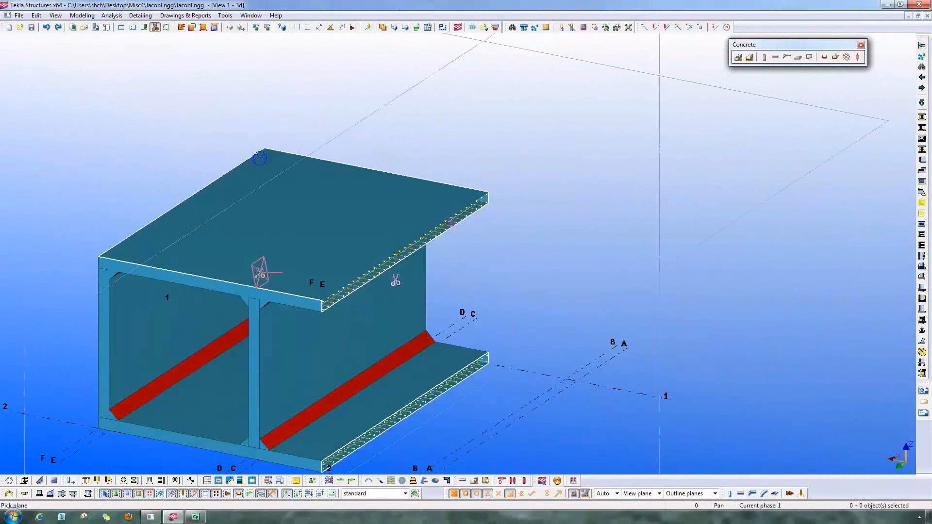
{"action": "left_click", "coordinate": [260, 273]}
{"action": "mouse_move", "coordinate": [260, 273]}
{"action": "left_mouse_down"}
{"action": "mouse_move", "coordinate": [262, 351]}
{"action": "mouse_move", "coordinate": [260, 270]}
{"action": "left_mouse_up"}
{"action": "middle_click_drag", "start_coordinate": [383, 311], "coordinate": [212, 305], "text": "ctrl"}
{"action": "scroll", "coordinate": [494, 212], "scroll_direction": "up", "scroll_amount": 5}
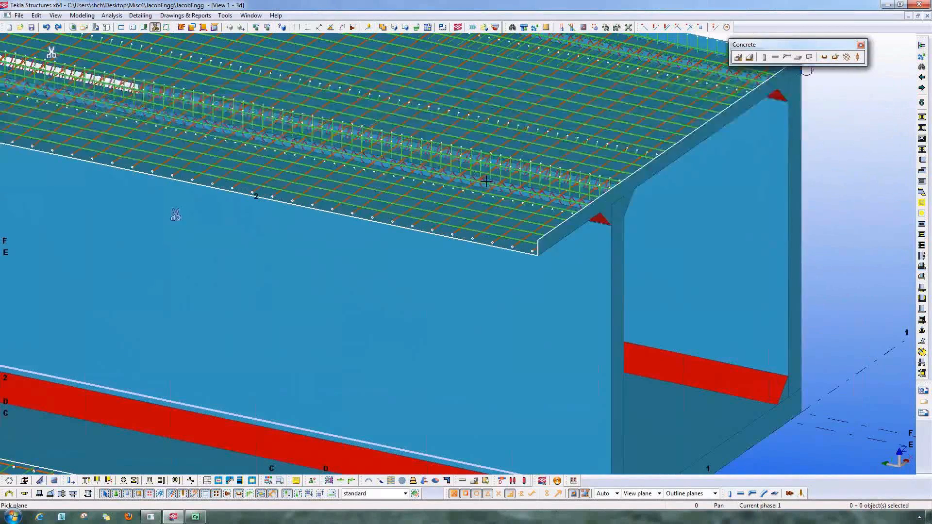
{"action": "scroll", "coordinate": [598, 240], "scroll_direction": "down", "scroll_amount": 10}
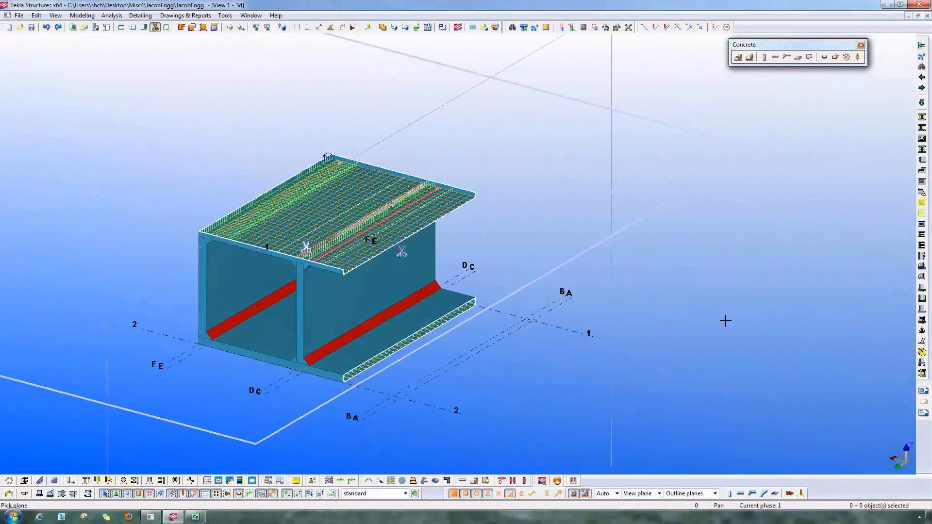
Step: Try another clip plane at the lower haunch and delete the clip planes to restore the full culvert view
{"action": "left_click", "coordinate": [434, 285]}
{"action": "key", "text": "Escape"}
{"action": "left_click", "coordinate": [401, 251]}
{"action": "key", "text": "Delete"}
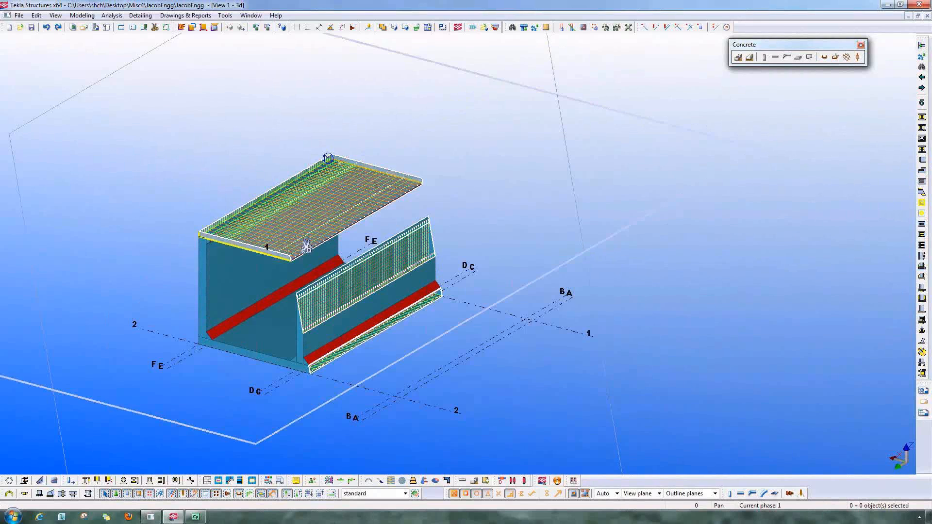
{"action": "left_click", "coordinate": [307, 246]}
{"action": "key", "text": "Delete"}
{"action": "double_click", "coordinate": [602, 184]}
Step: Run numbering on the model and open the Culvert Chainage 382.95 cast unit drawing from the drawing list
{"action": "key", "text": "ctrl+l"}
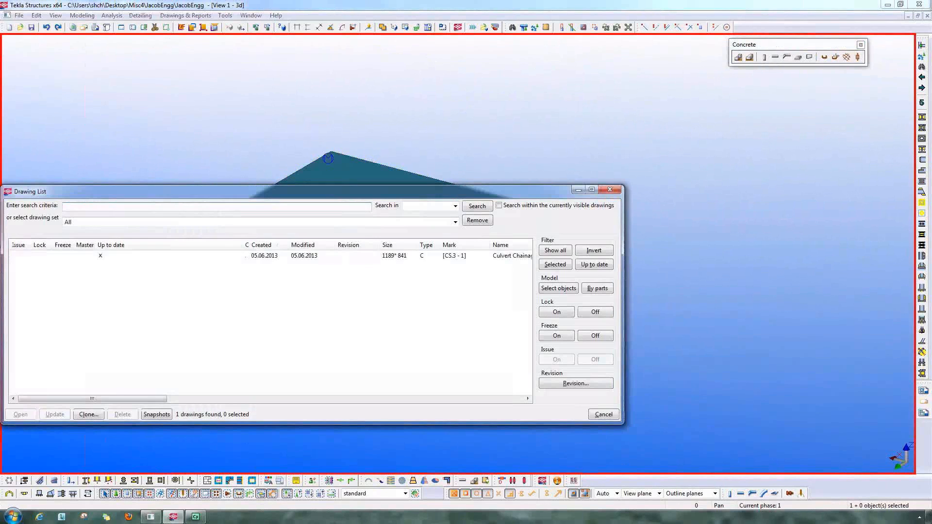
{"action": "left_click", "coordinate": [368, 28]}
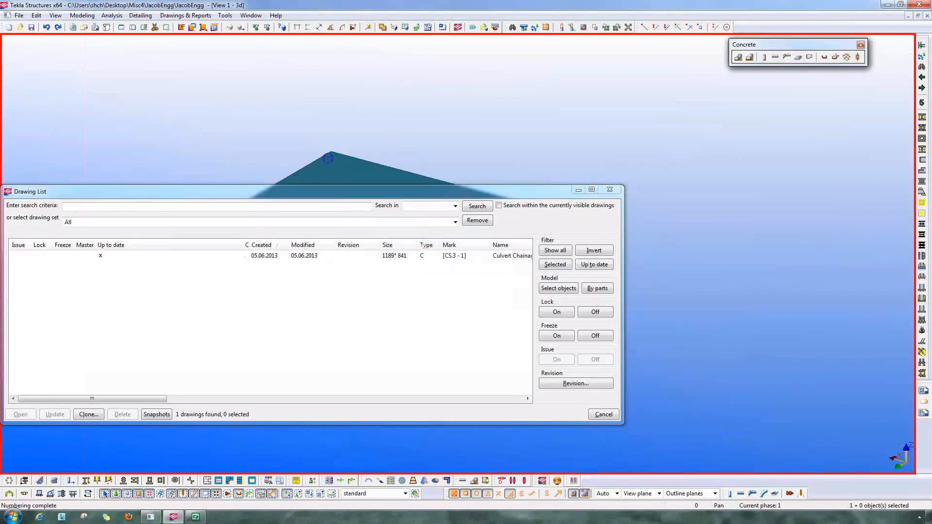
{"action": "left_click", "coordinate": [429, 256]}
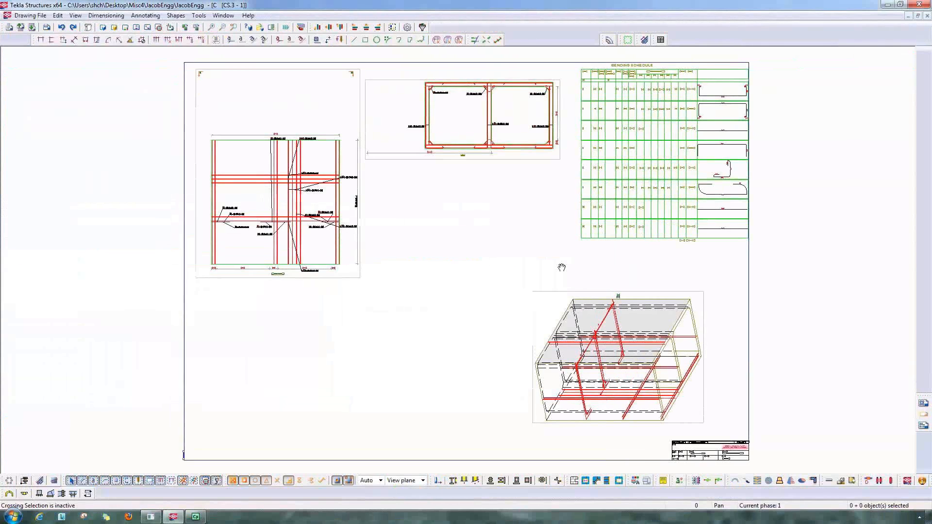
Step: In the drawing's culvert top view, check the reinforcement options for the visibility of bars in a group and close the view properties unchanged
{"action": "scroll", "coordinate": [561, 267], "scroll_direction": "up", "scroll_amount": 6}
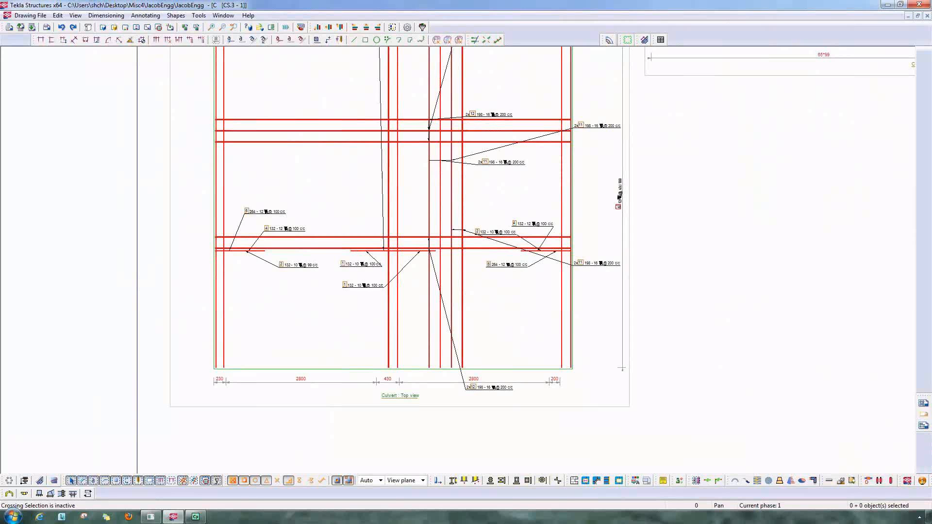
{"action": "scroll", "coordinate": [573, 251], "scroll_direction": "down", "scroll_amount": 2}
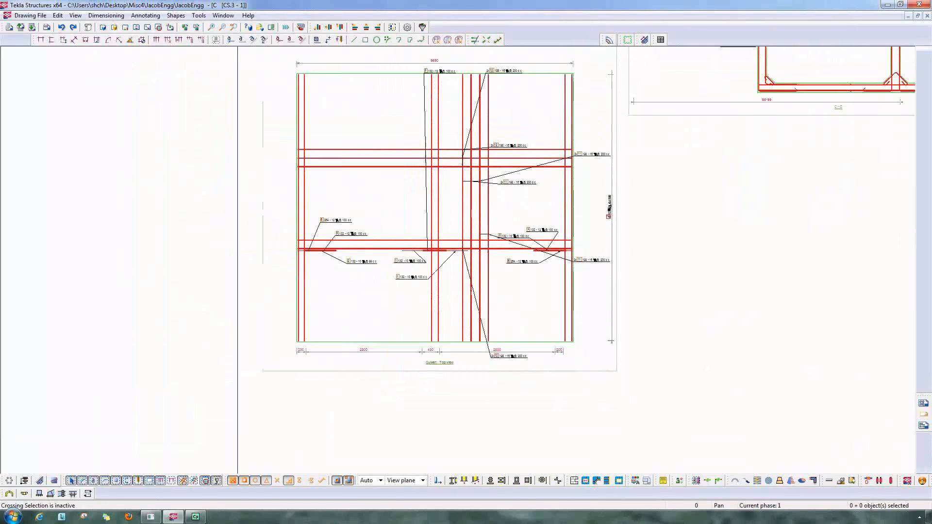
{"action": "scroll", "coordinate": [605, 259], "scroll_direction": "up", "scroll_amount": 2}
{"action": "left_click", "coordinate": [594, 292]}
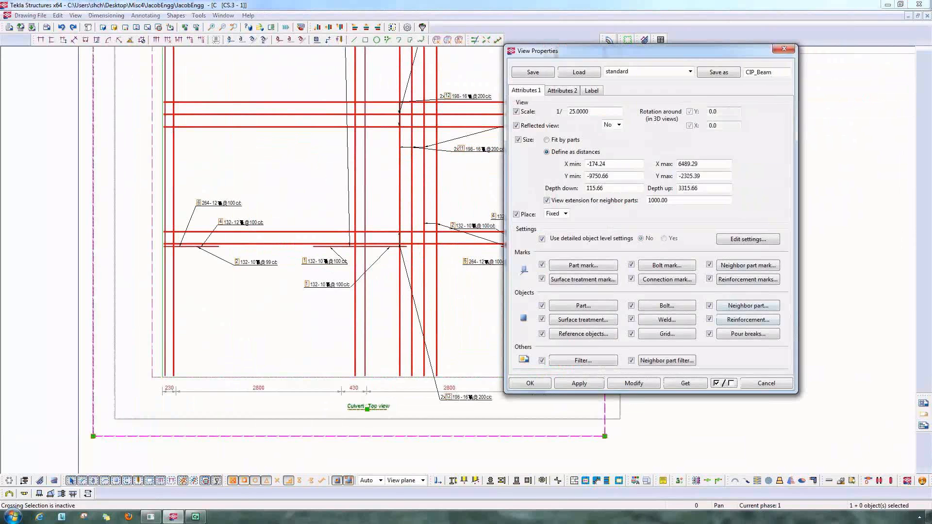
{"action": "left_click", "coordinate": [749, 320]}
{"action": "left_click", "coordinate": [741, 220]}
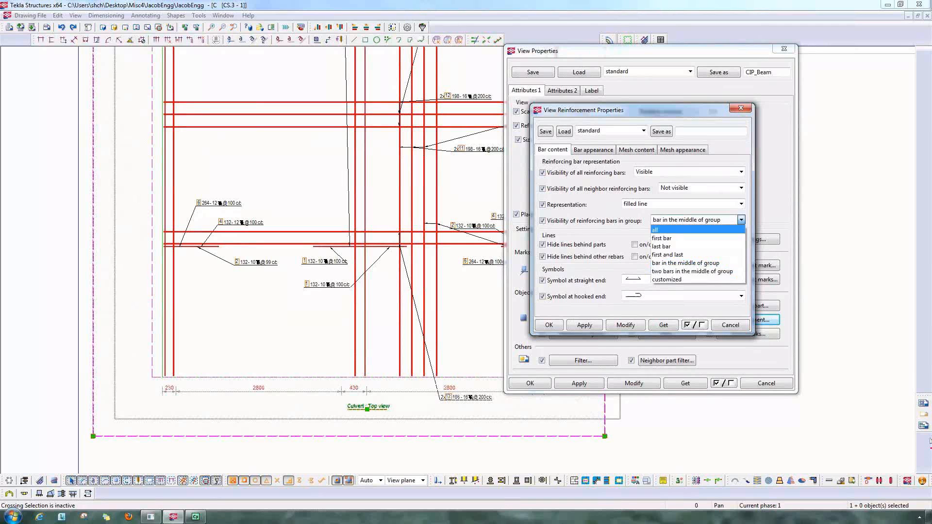
{"action": "key", "text": "Escape"}
{"action": "key", "text": "Escape"}
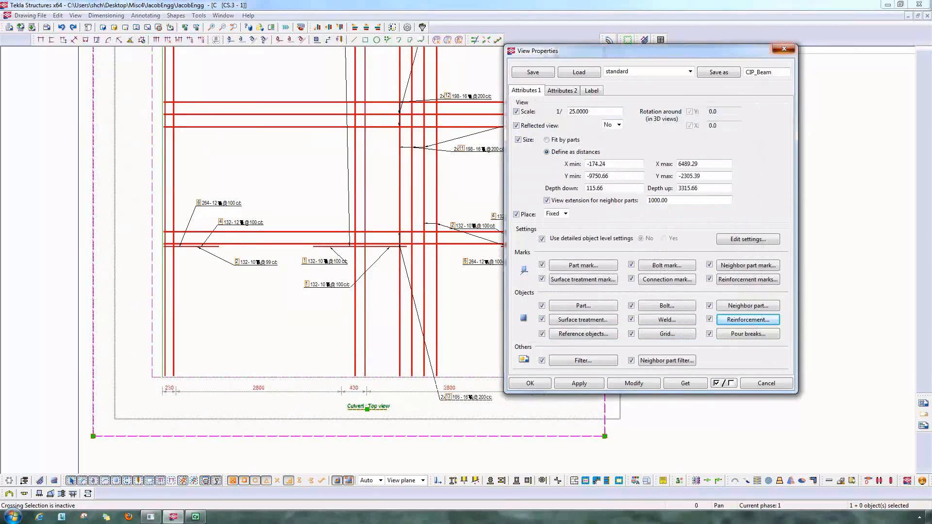
{"action": "key", "text": "Escape"}
Step: Review the cast unit drawing properties and the settings for which views are created, and close them unchanged
{"action": "double_click", "coordinate": [670, 199]}
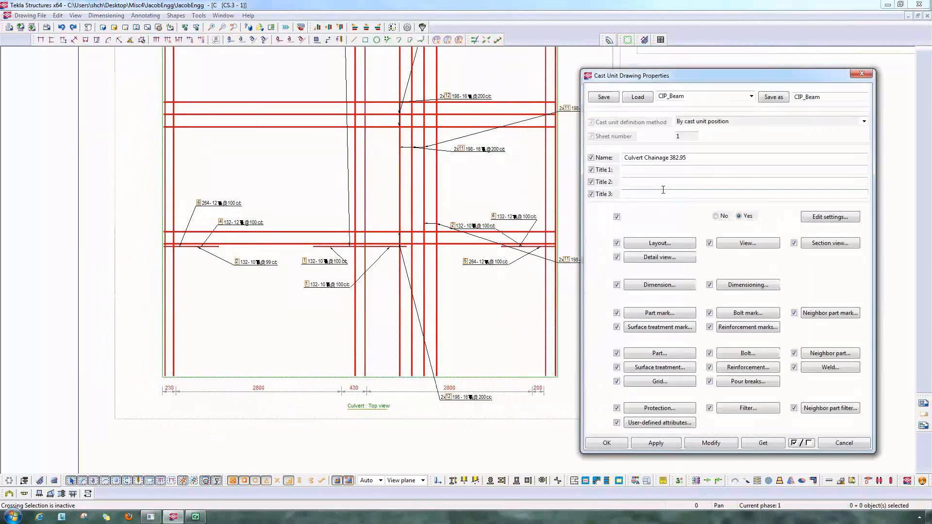
{"action": "left_click", "coordinate": [747, 242]}
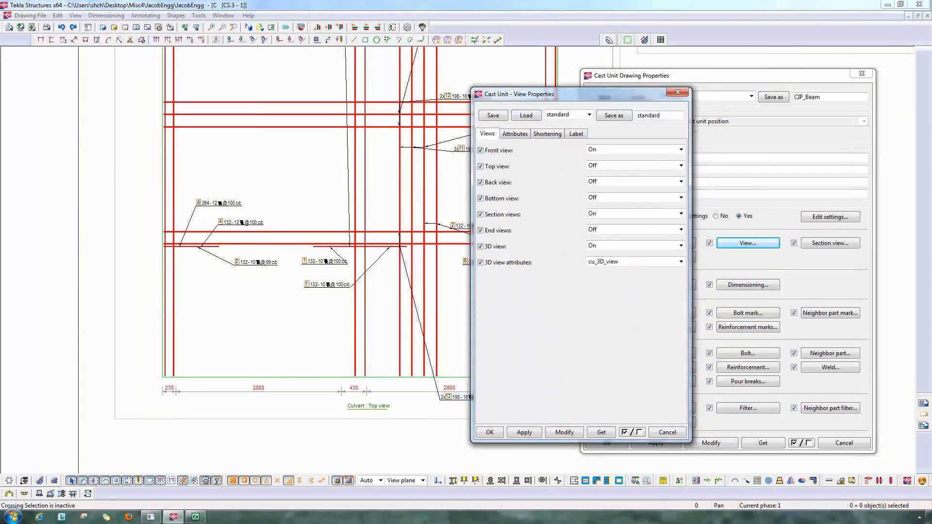
{"action": "left_click", "coordinate": [678, 92]}
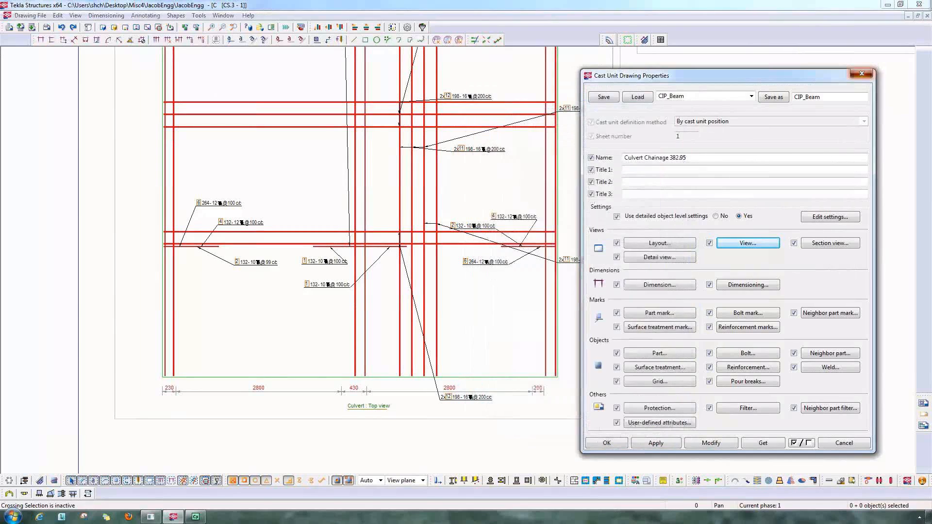
{"action": "left_click", "coordinate": [862, 73]}
Step: Examine the reinforcement marks in section C-C and the bar shapes and dimensions in the drawing's bending schedule
{"action": "scroll", "coordinate": [768, 309], "scroll_direction": "down", "scroll_amount": 2}
{"action": "mouse_move", "coordinate": [768, 309]}
{"action": "middle_mouse_down"}
{"action": "mouse_move", "coordinate": [548, 471]}
{"action": "mouse_move", "coordinate": [528, 425]}
{"action": "middle_mouse_up"}
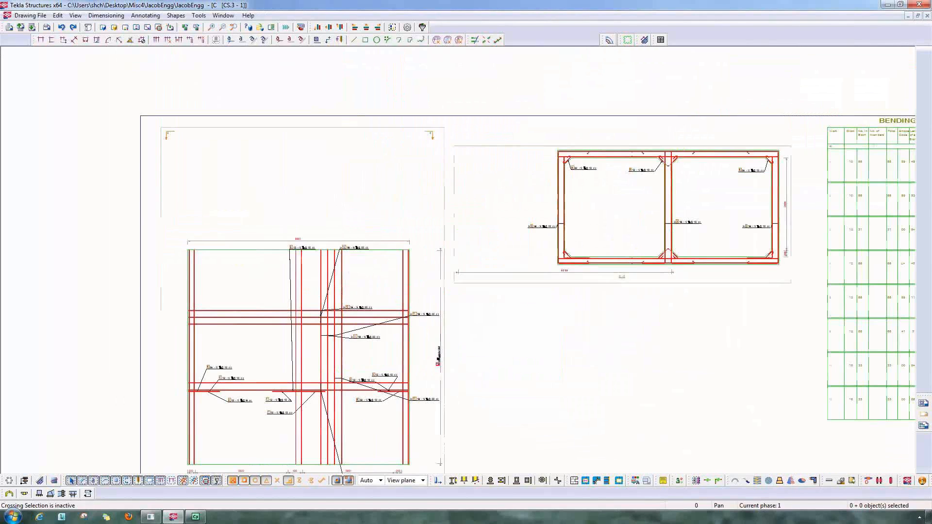
{"action": "scroll", "coordinate": [709, 186], "scroll_direction": "up", "scroll_amount": 5}
{"action": "middle_click_drag", "start_coordinate": [690, 222], "coordinate": [608, 238]}
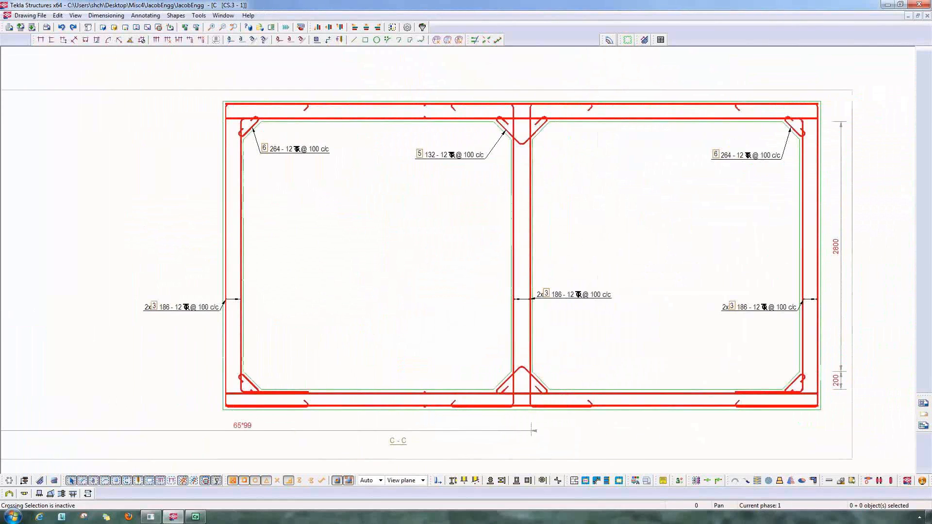
{"action": "scroll", "coordinate": [293, 161], "scroll_direction": "up", "scroll_amount": 1}
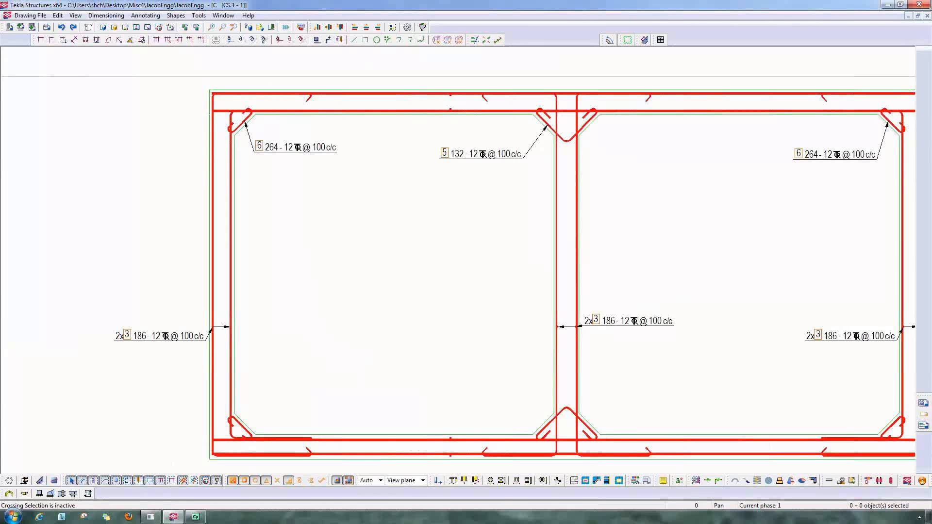
{"action": "scroll", "coordinate": [539, 242], "scroll_direction": "down", "scroll_amount": 3}
{"action": "middle_click_drag", "start_coordinate": [539, 242], "coordinate": [107, 261]}
{"action": "scroll", "coordinate": [107, 261], "scroll_direction": "up", "scroll_amount": 1}
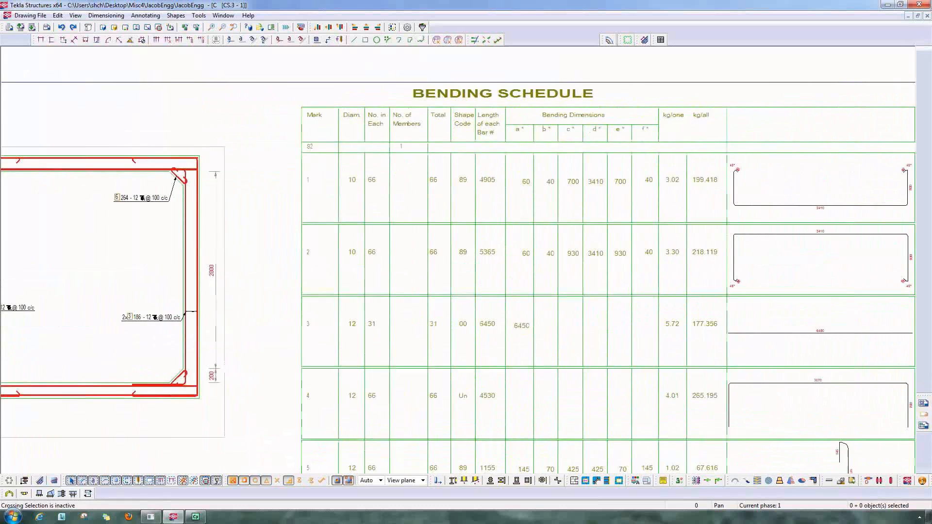
{"action": "scroll", "coordinate": [757, 106], "scroll_direction": "up", "scroll_amount": 1}
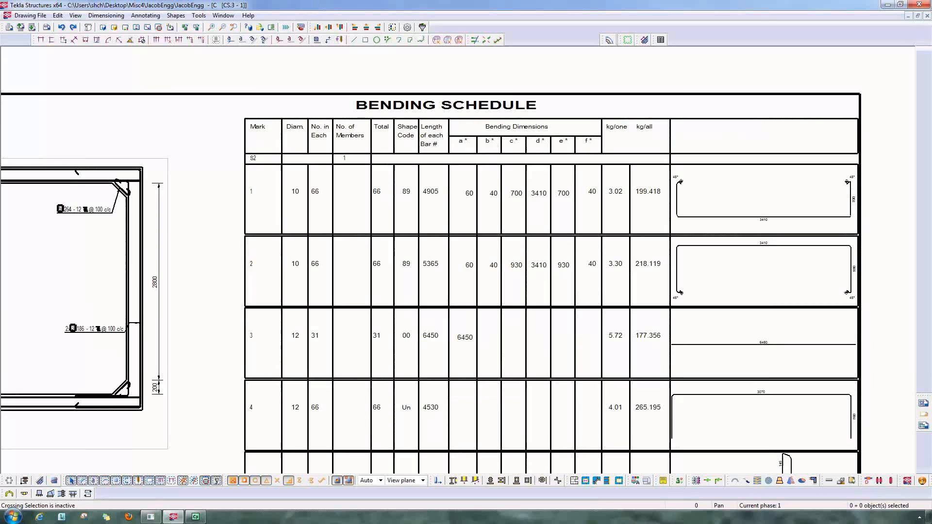
Step: Examine the remaining bar rows, bending shapes and weight total in the drawing's bending schedule
{"action": "scroll", "coordinate": [636, 295], "scroll_direction": "down", "scroll_amount": 2}
{"action": "scroll", "coordinate": [637, 296], "scroll_direction": "down", "scroll_amount": 3}
{"action": "middle_click_drag", "start_coordinate": [636, 295], "coordinate": [578, 163]}
{"action": "scroll", "coordinate": [588, 339], "scroll_direction": "up", "scroll_amount": 8}
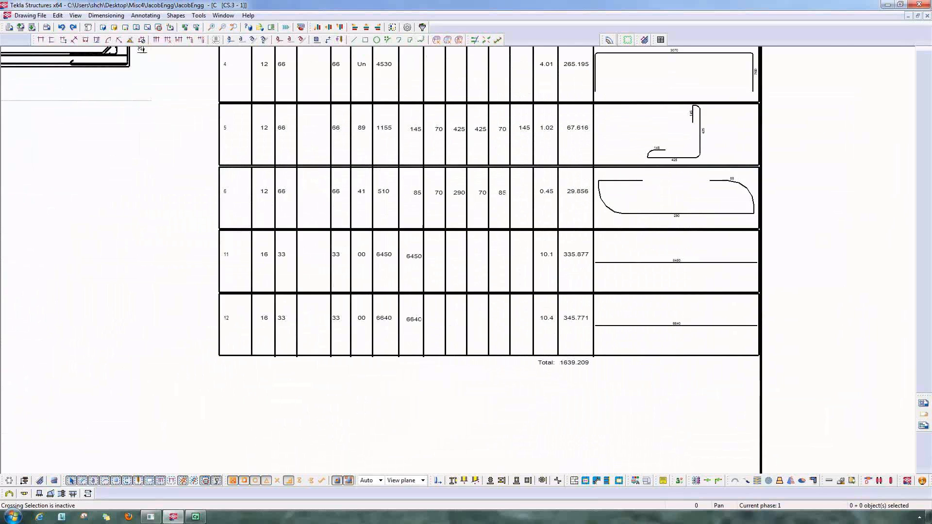
{"action": "scroll", "coordinate": [577, 370], "scroll_direction": "up", "scroll_amount": 2}
{"action": "scroll", "coordinate": [553, 360], "scroll_direction": "down", "scroll_amount": 1}
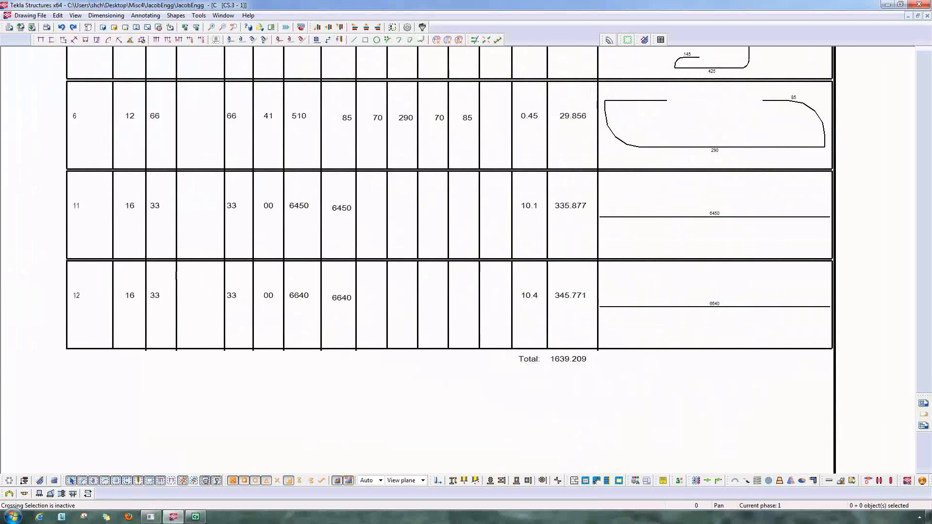
{"action": "scroll", "coordinate": [549, 370], "scroll_direction": "down", "scroll_amount": 9}
{"action": "middle_click_drag", "start_coordinate": [557, 331], "coordinate": [565, 101]}
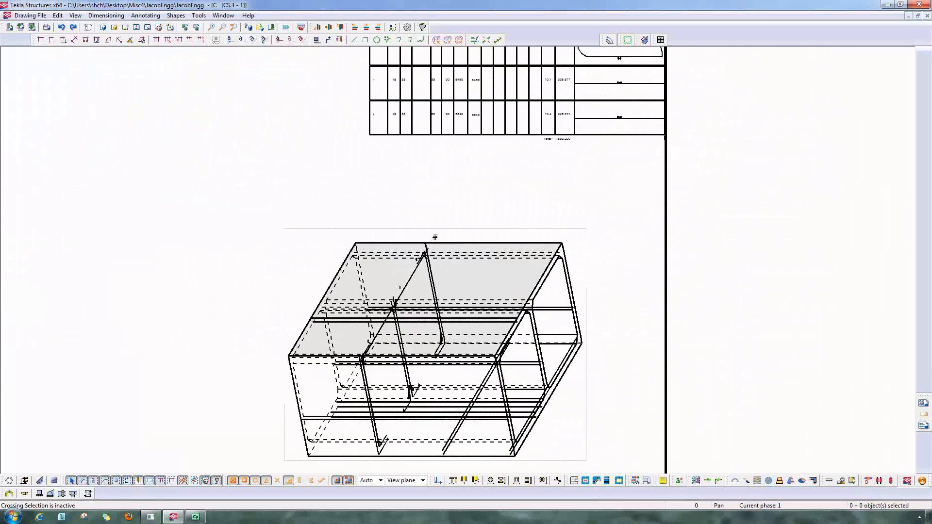
Step: Examine the culvert's 3D reinforcement view, the overall sheet layout and the title block of the drawing
{"action": "scroll", "coordinate": [525, 324], "scroll_direction": "up", "scroll_amount": 2}
{"action": "middle_click_drag", "start_coordinate": [525, 324], "coordinate": [553, 261]}
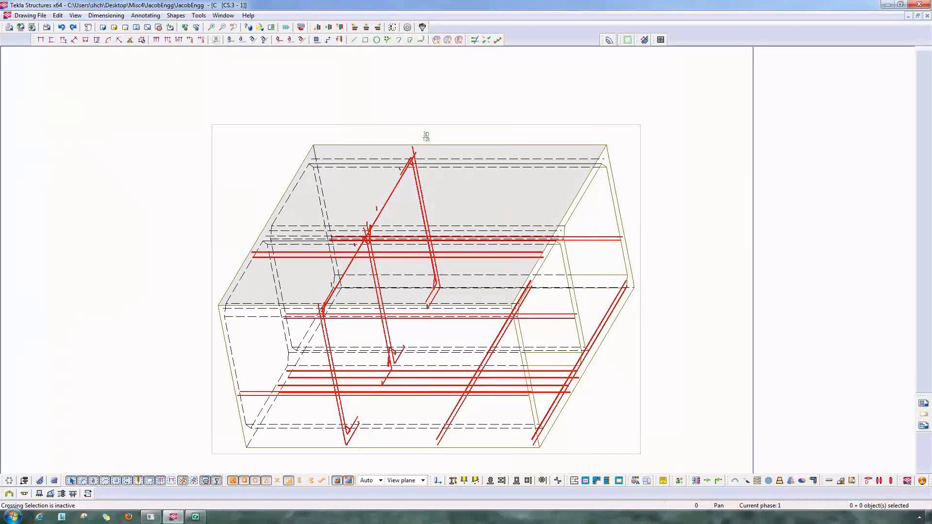
{"action": "scroll", "coordinate": [525, 349], "scroll_direction": "down", "scroll_amount": 5}
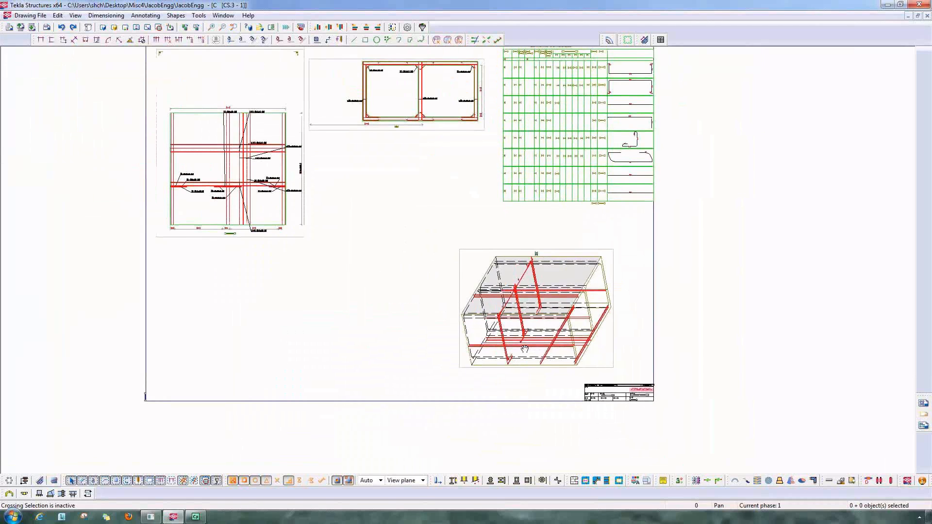
{"action": "middle_click_drag", "start_coordinate": [525, 349], "coordinate": [523, 385]}
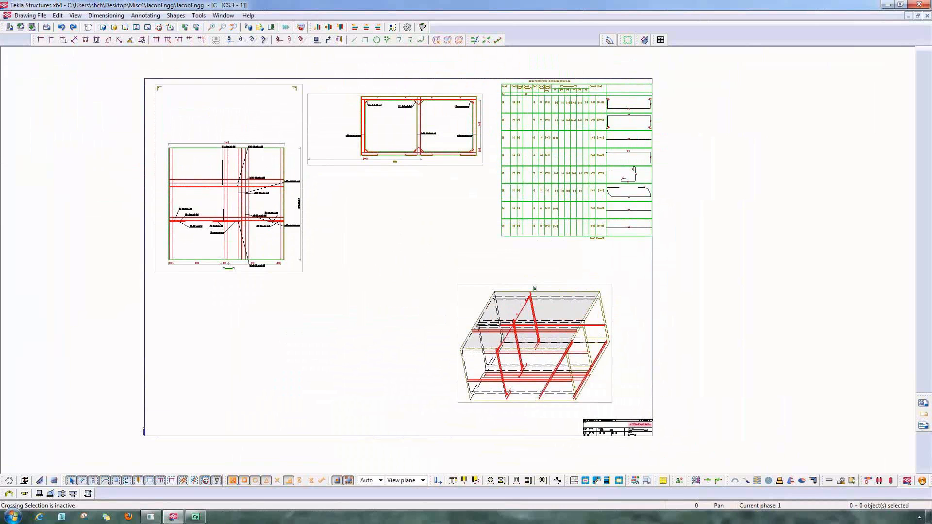
{"action": "scroll", "coordinate": [640, 425], "scroll_direction": "up", "scroll_amount": 4}
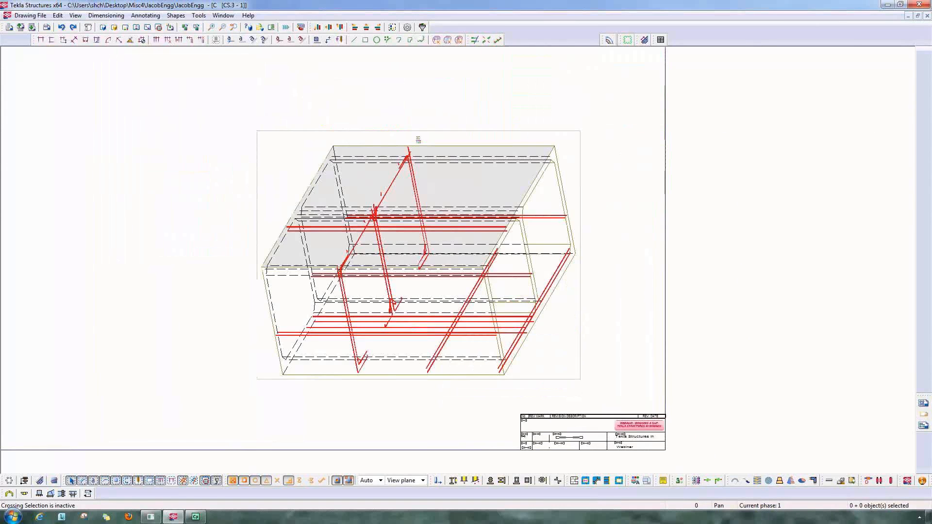
{"action": "scroll", "coordinate": [636, 385], "scroll_direction": "up", "scroll_amount": 5}
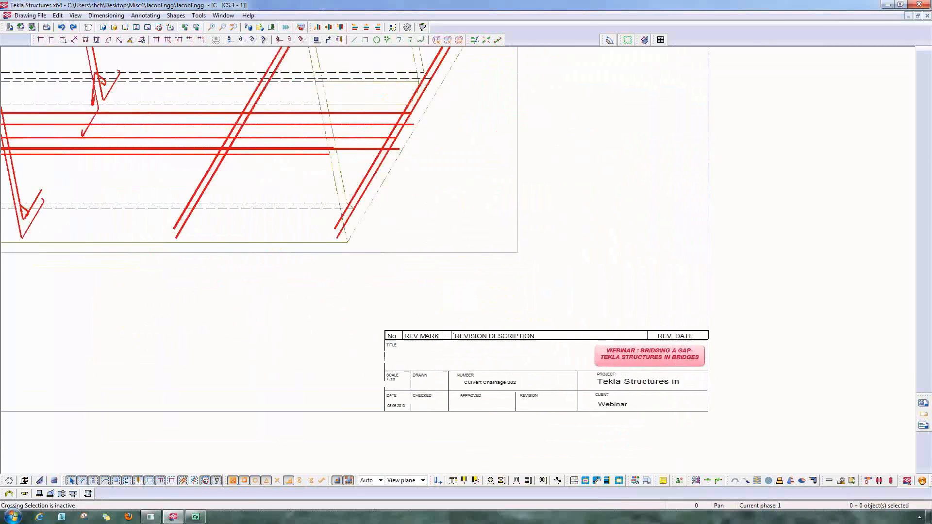
{"action": "scroll", "coordinate": [705, 389], "scroll_direction": "up", "scroll_amount": 2}
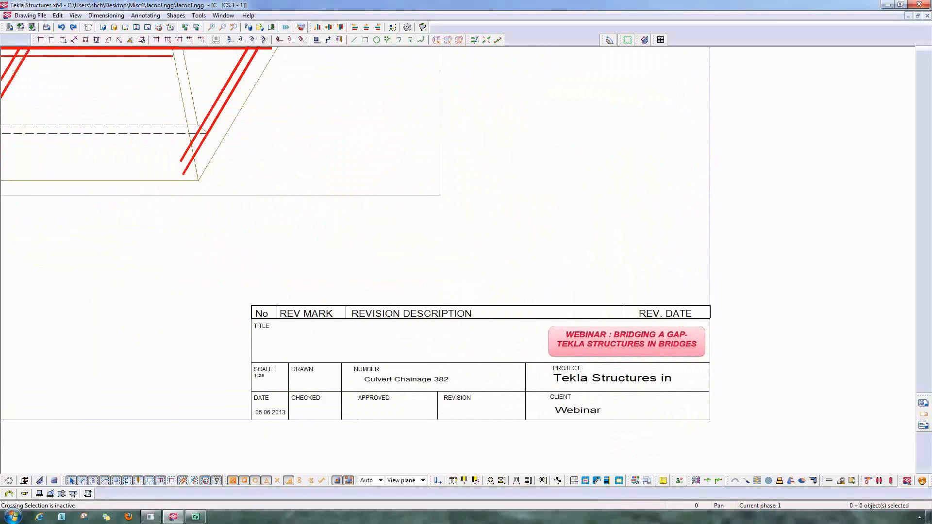
Step: Return to the 3D model and list all of the culvert's slabs, walls and haunches in the Object Browser
{"action": "key", "text": "ctrl+Tab"}
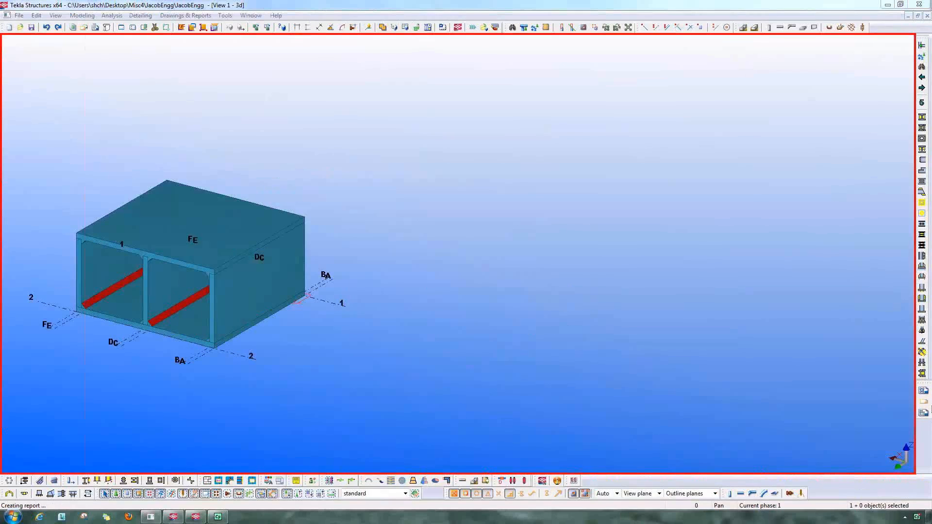
{"action": "middle_click_drag", "start_coordinate": [194, 272], "coordinate": [291, 264]}
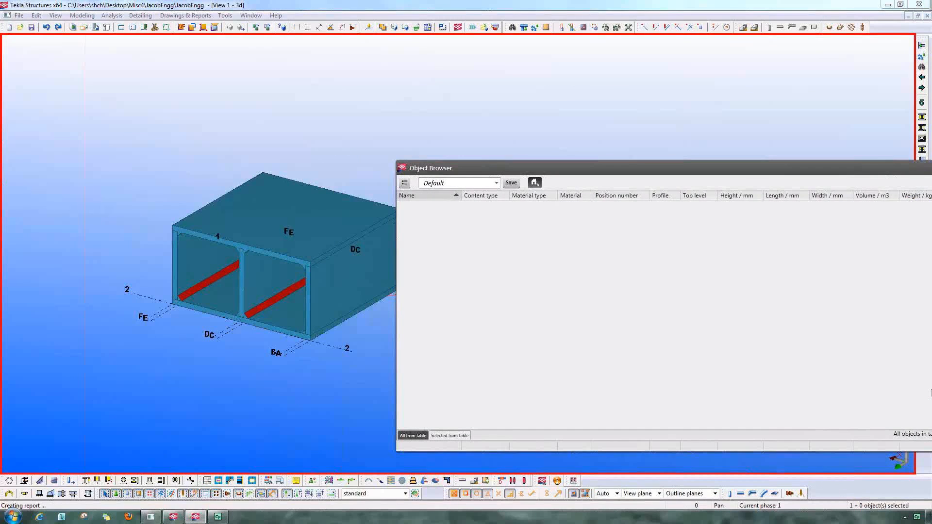
{"action": "middle_click_drag", "start_coordinate": [311, 262], "coordinate": [239, 250]}
{"action": "left_click_drag", "start_coordinate": [36, 121], "coordinate": [391, 394]}
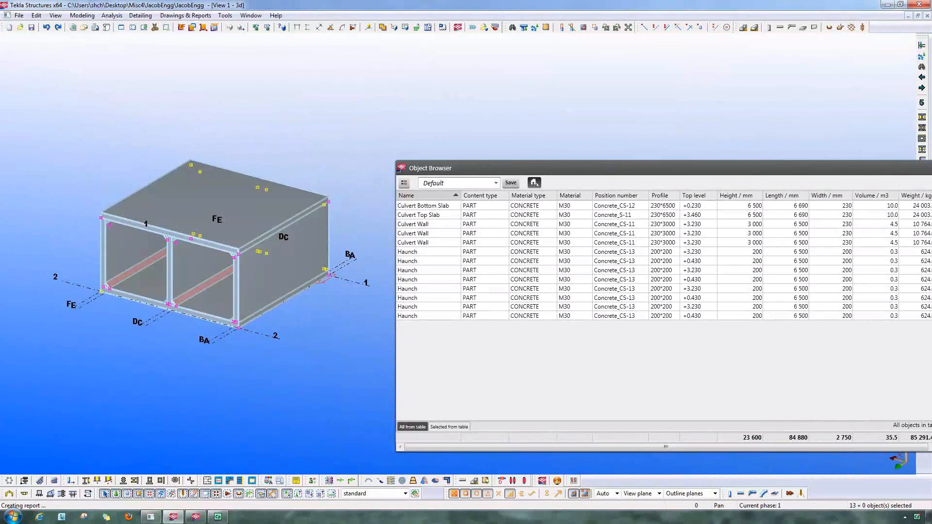
{"action": "left_click_drag", "start_coordinate": [631, 168], "coordinate": [555, 184]}
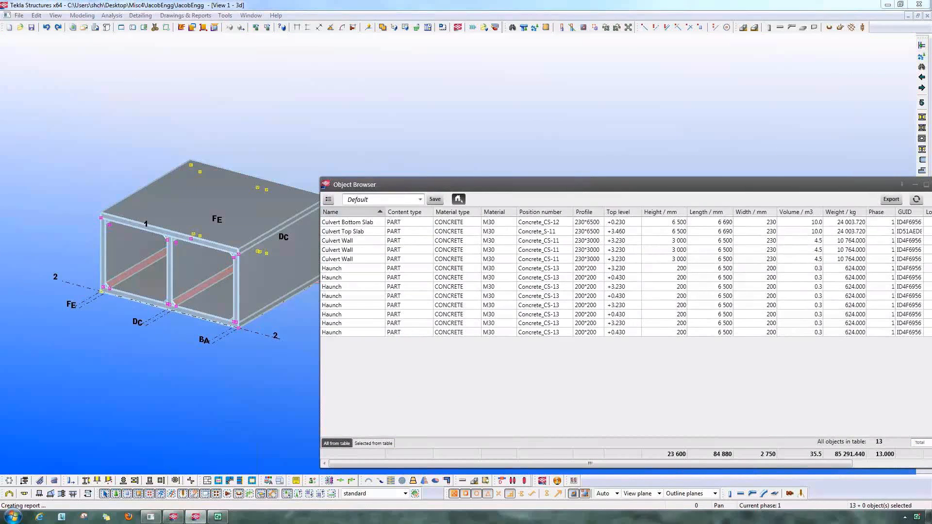
{"action": "left_click_drag", "start_coordinate": [485, 184], "coordinate": [519, 127]}
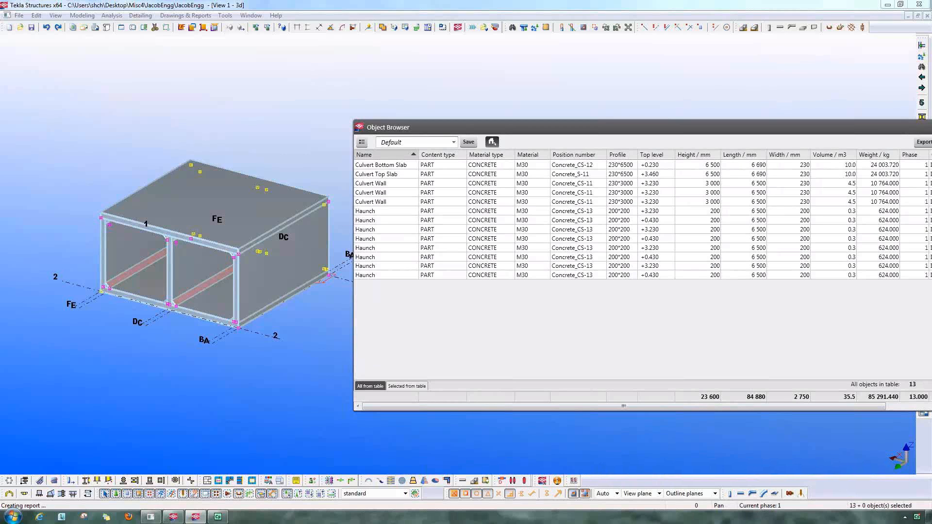
Step: Export the Object Browser table to Excel with the preset template and bring the resulting spreadsheet into full view
{"action": "left_click", "coordinate": [924, 143]}
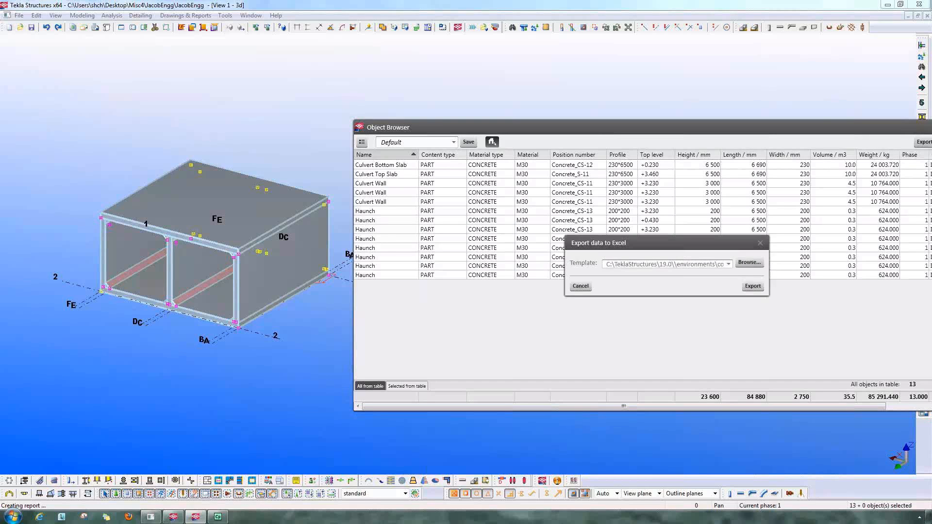
{"action": "left_click", "coordinate": [754, 287]}
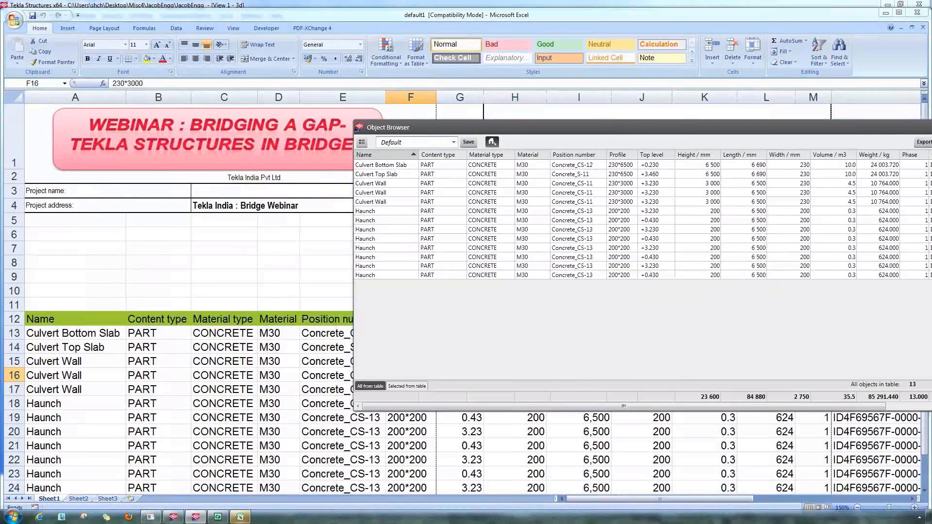
{"action": "double_click", "coordinate": [549, 127]}
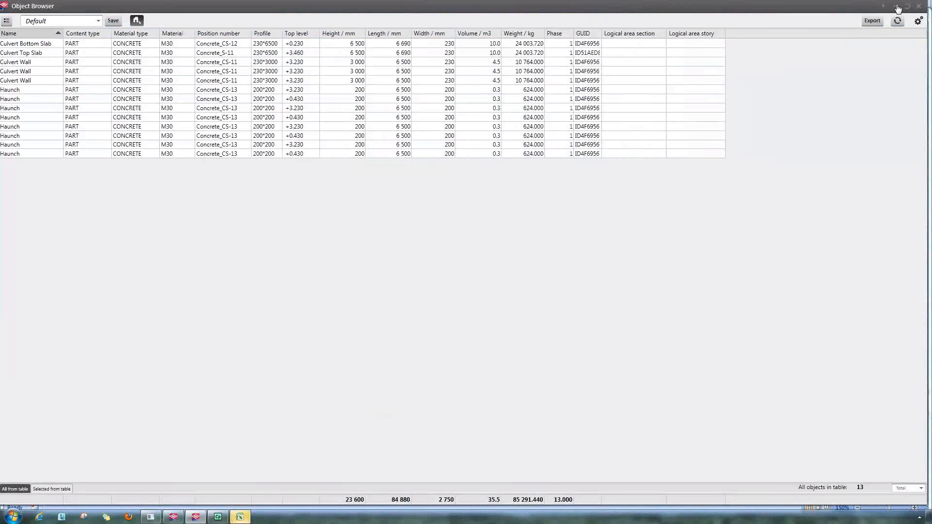
{"action": "left_click", "coordinate": [897, 6]}
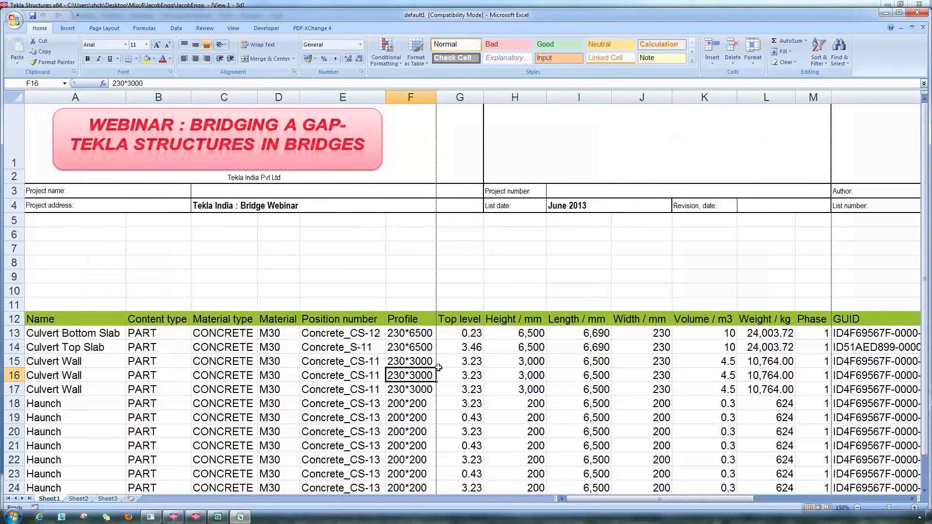
Step: Total the Volume / m3 column of the exported parts list in cell K27
{"action": "left_click", "coordinate": [720, 334]}
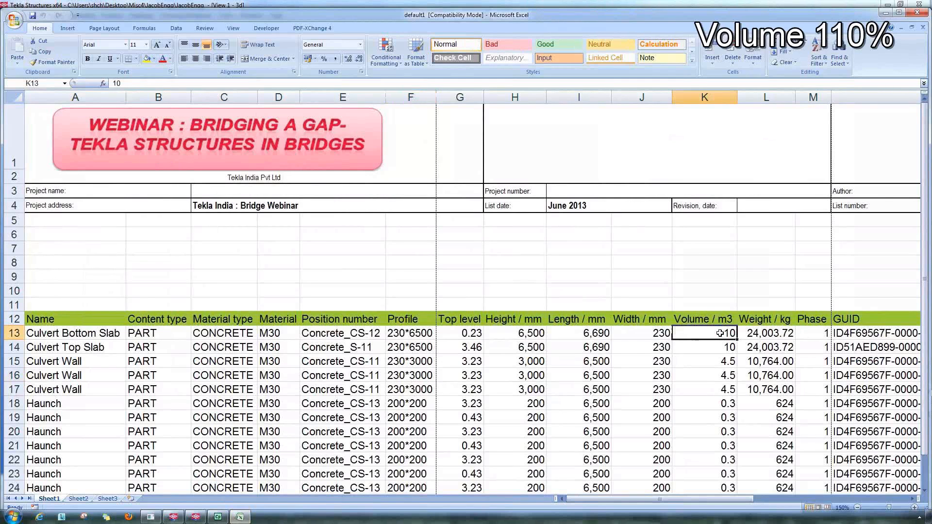
{"action": "scroll", "coordinate": [721, 340], "scroll_direction": "down", "scroll_amount": 1}
{"action": "scroll", "coordinate": [722, 345], "scroll_direction": "down", "scroll_amount": 1}
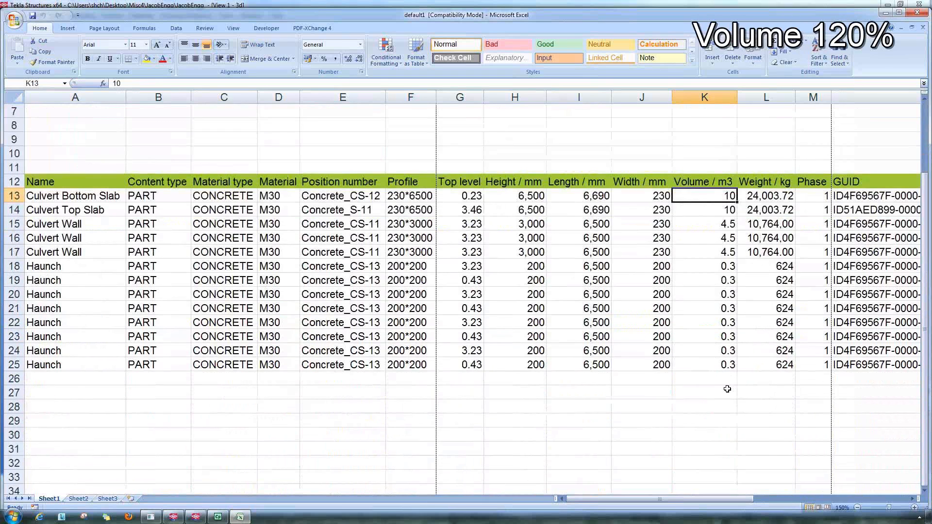
{"action": "left_click", "coordinate": [723, 397], "text": "shift"}
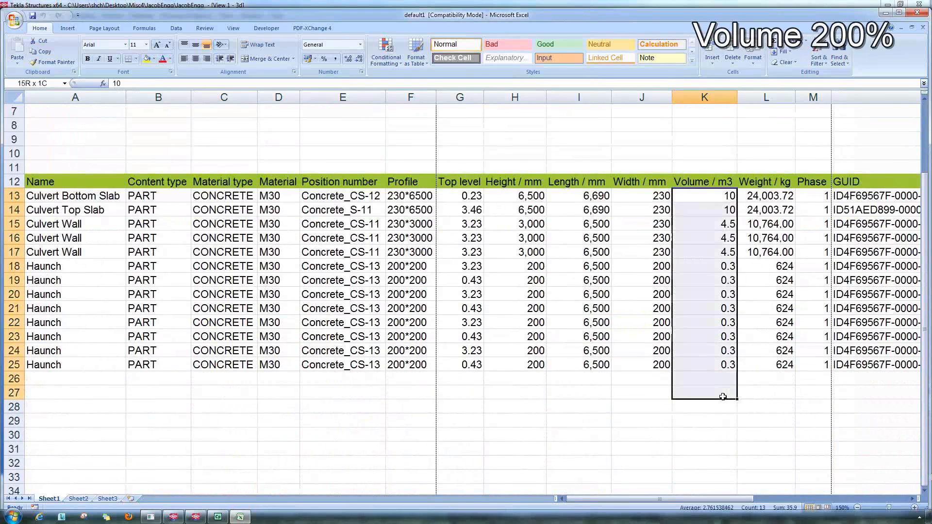
{"action": "key", "text": "alt+equal"}
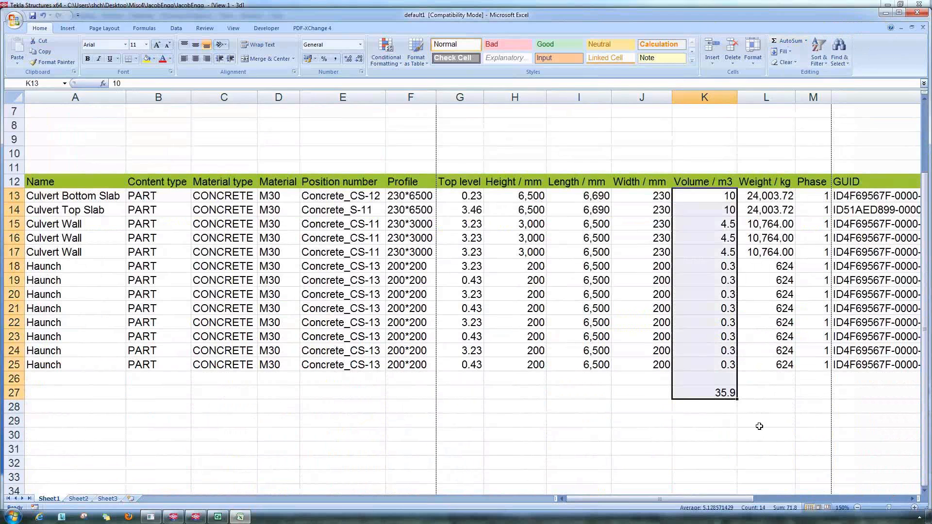
{"action": "left_click", "coordinate": [760, 428]}
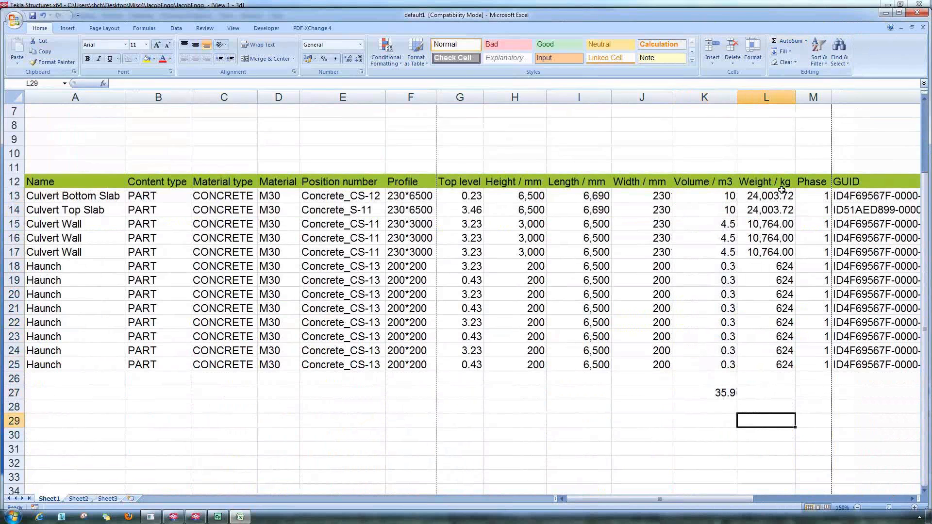
Step: Switch back from Excel to the Tekla Structures model and display the culvert's parts as shaded wireframe
{"action": "left_click", "coordinate": [887, 12]}
{"action": "middle_click_drag", "start_coordinate": [418, 304], "coordinate": [539, 322]}
{"action": "scroll", "coordinate": [514, 331], "scroll_direction": "up", "scroll_amount": 2}
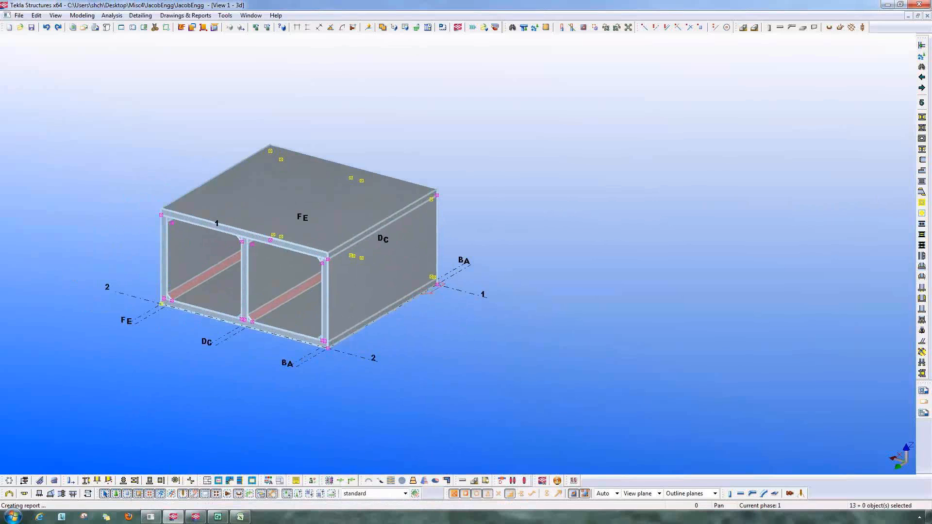
{"action": "scroll", "coordinate": [494, 357], "scroll_direction": "up", "scroll_amount": 1}
{"action": "middle_click_drag", "start_coordinate": [492, 357], "coordinate": [506, 364]}
{"action": "left_click", "coordinate": [506, 364]}
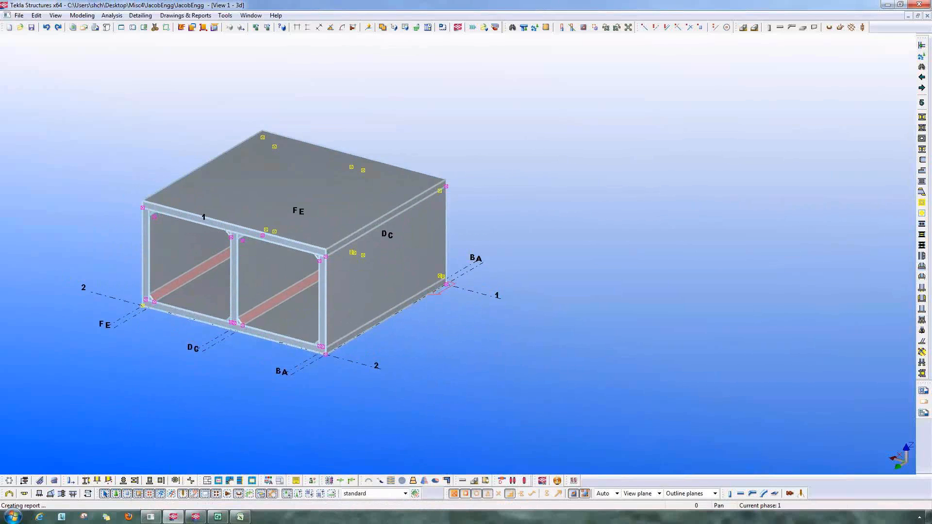
{"action": "key", "text": "ctrl+2"}
{"action": "scroll", "coordinate": [483, 338], "scroll_direction": "up", "scroll_amount": 1}
{"action": "middle_click_drag", "start_coordinate": [483, 338], "coordinate": [490, 334]}
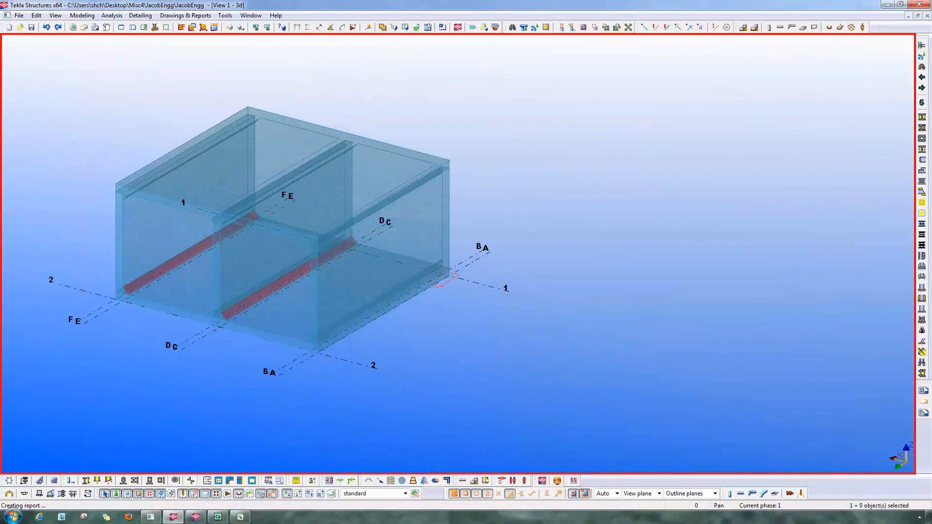
Step: Make reinforcing bars visible in the 3D view, both in the model and in components, with Exact representation
{"action": "left_click", "coordinate": [171, 224]}
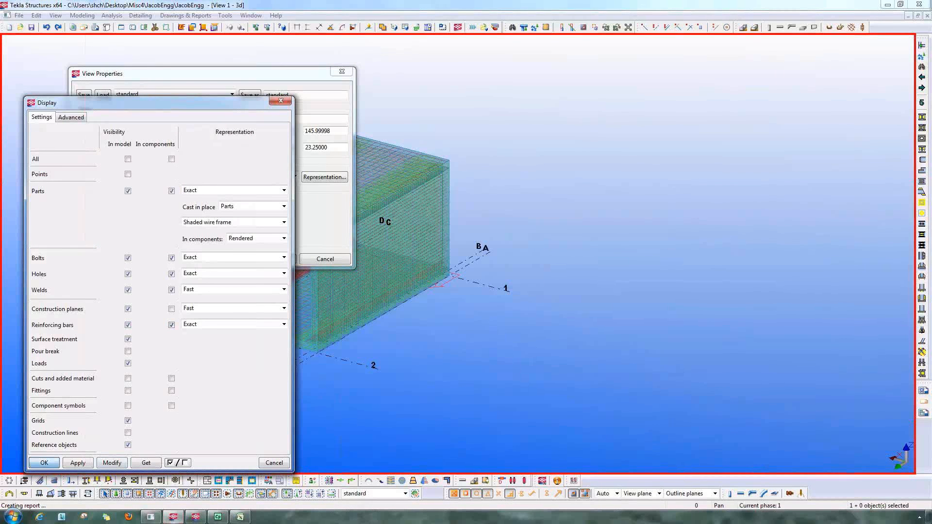
{"action": "left_click", "coordinate": [44, 463]}
{"action": "left_click", "coordinate": [94, 259]}
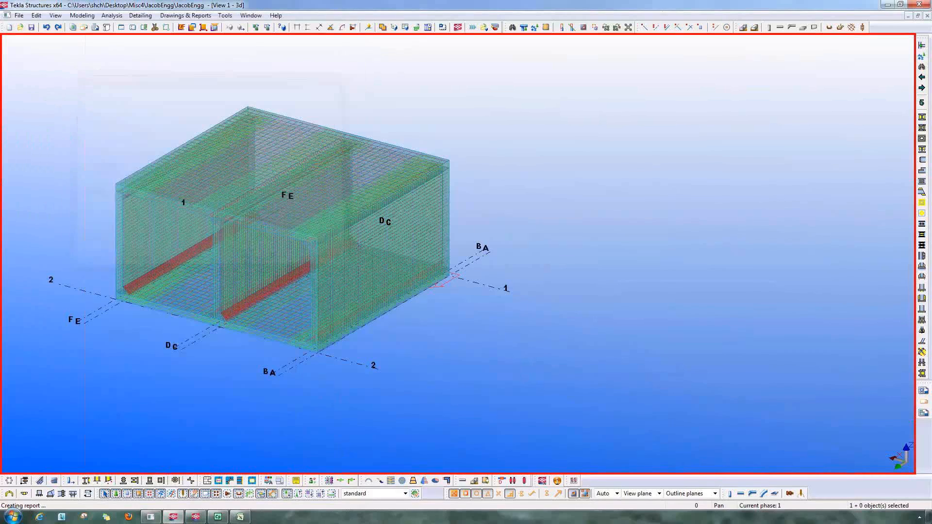
{"action": "middle_click_drag", "start_coordinate": [533, 366], "coordinate": [662, 397]}
{"action": "scroll", "coordinate": [563, 384], "scroll_direction": "up", "scroll_amount": 2}
{"action": "middle_click_drag", "start_coordinate": [564, 390], "coordinate": [558, 391], "text": "ctrl"}
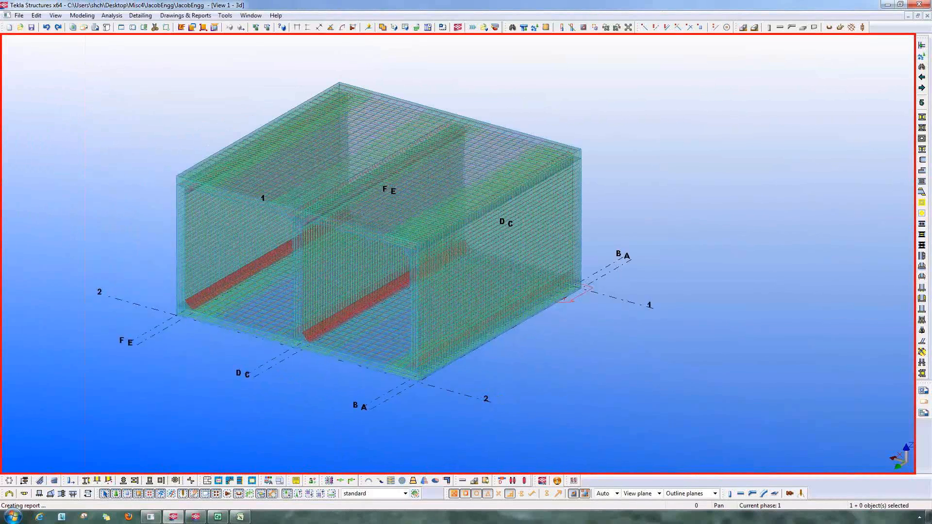
Step: Display the culvert as solid rendered parts and measure the distance between grid lines 2 and 1
{"action": "key", "text": "ctrl+4"}
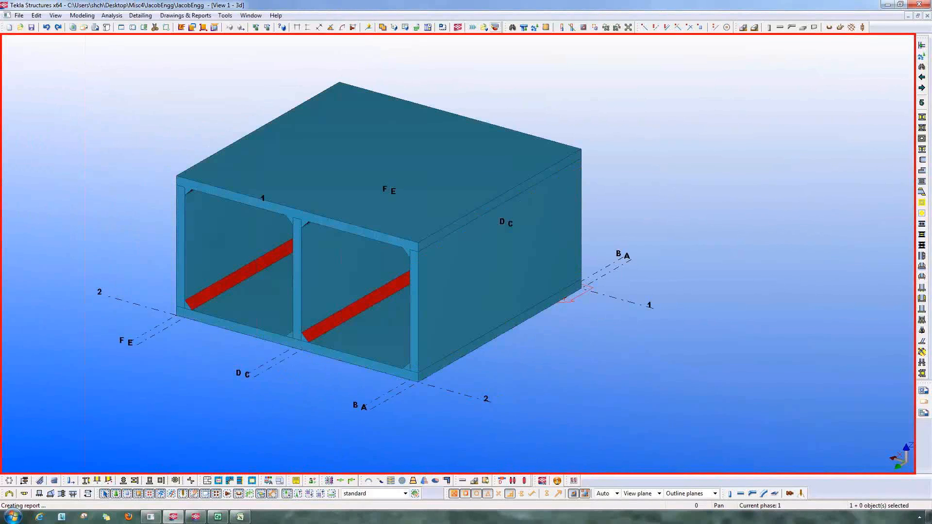
{"action": "left_click", "coordinate": [320, 27]}
{"action": "left_click", "coordinate": [490, 401]}
{"action": "left_click", "coordinate": [651, 308]}
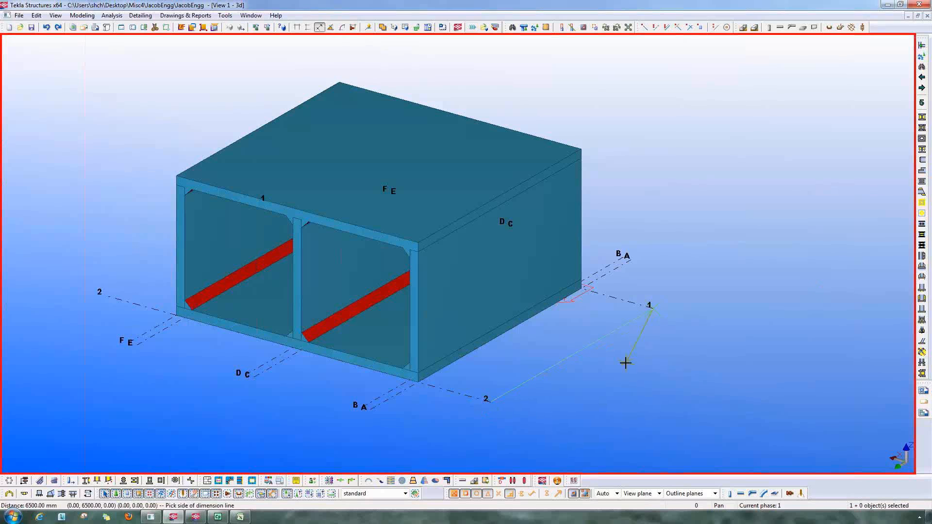
{"action": "scroll", "coordinate": [622, 398], "scroll_direction": "down", "scroll_amount": 1}
{"action": "middle_click_drag", "start_coordinate": [622, 398], "coordinate": [607, 376]}
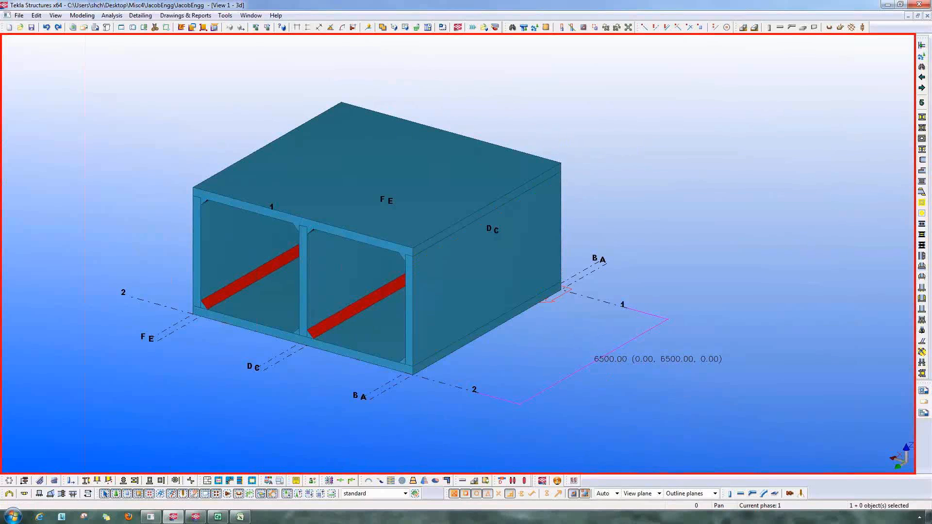
Step: Display the culvert's parts as shaded wireframe and move grid line 2 outward by 1500 mm, away from grid line 1
{"action": "double_click", "coordinate": [160, 306]}
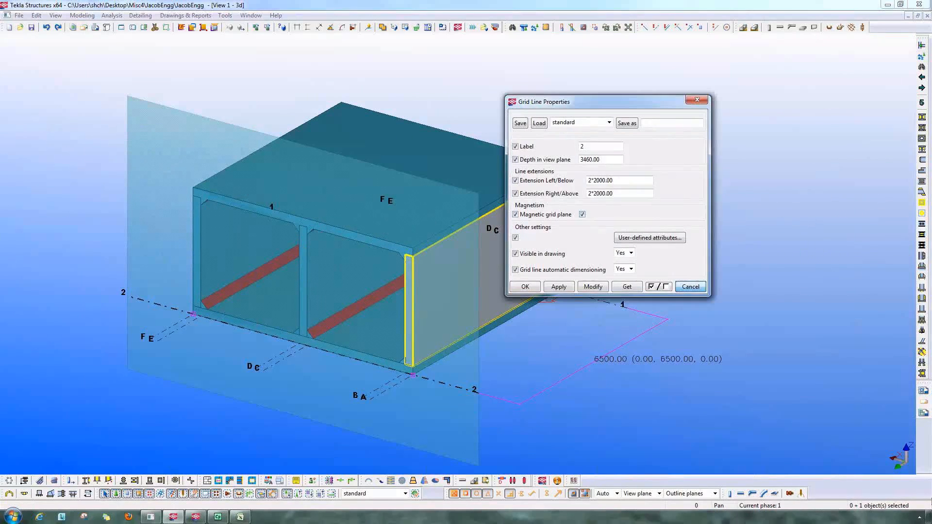
{"action": "left_click", "coordinate": [690, 287]}
{"action": "key", "text": "ctrl+2"}
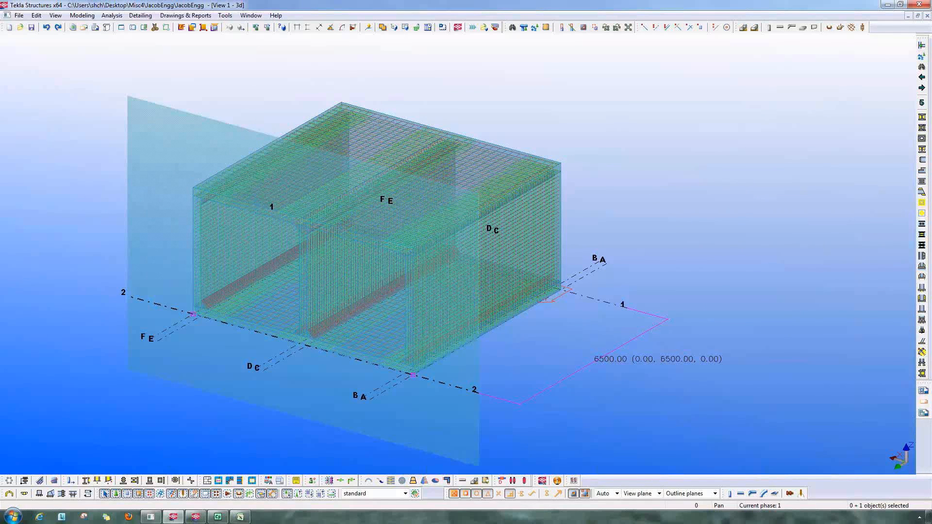
{"action": "right_click", "coordinate": [454, 178]}
{"action": "left_click", "coordinate": [478, 244]}
{"action": "left_click", "coordinate": [413, 374]}
{"action": "type", "text": "1500"}
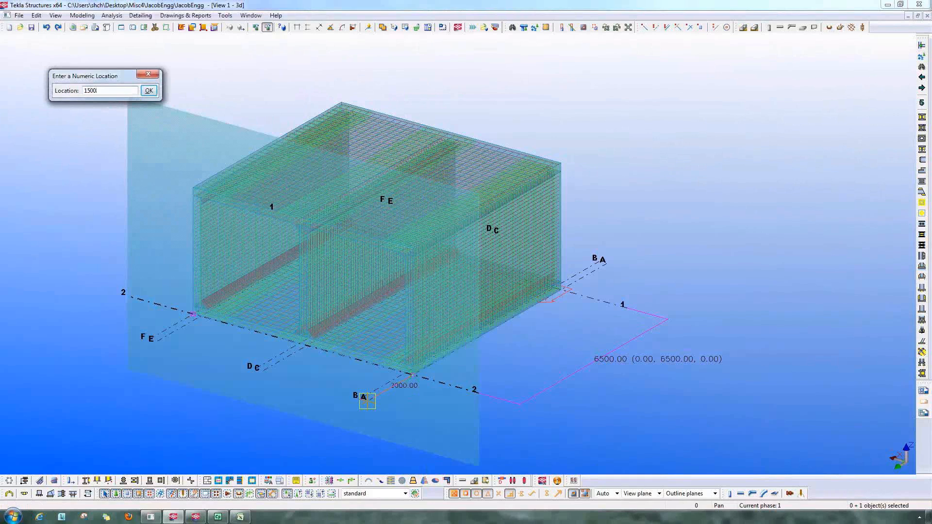
{"action": "key", "text": "Return"}
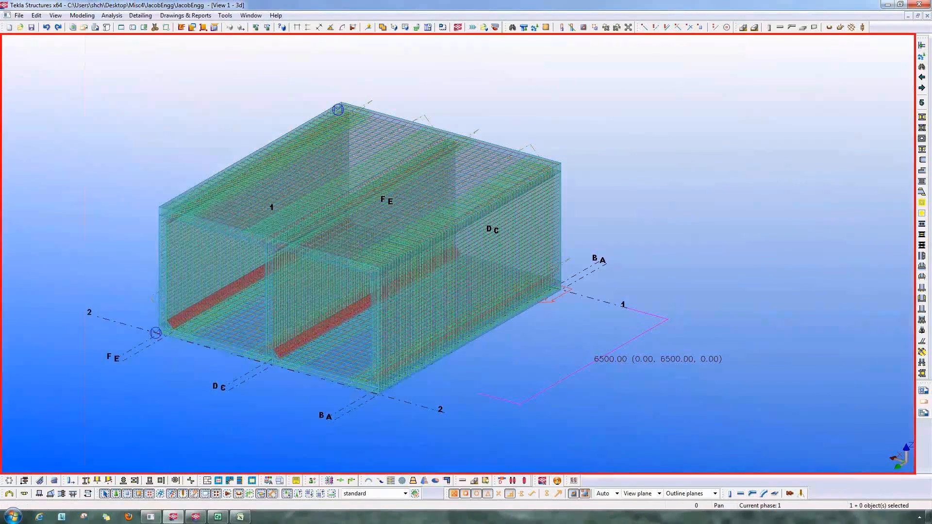
Step: Clear the old measurement from the 3D view and measure the distance between grid lines 2 and 1 again
{"action": "right_click", "coordinate": [627, 199]}
{"action": "left_click", "coordinate": [660, 255]}
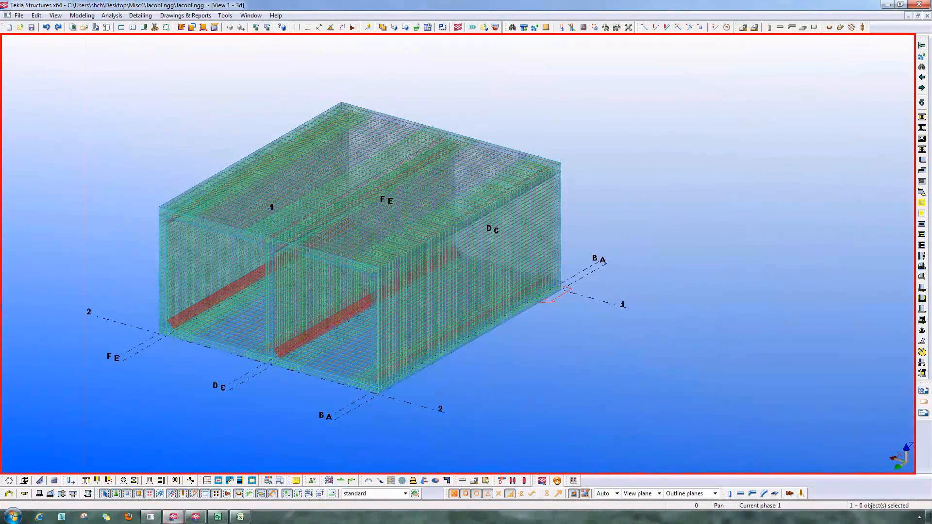
{"action": "scroll", "coordinate": [505, 347], "scroll_direction": "up", "scroll_amount": 2}
{"action": "middle_click_drag", "start_coordinate": [479, 352], "coordinate": [604, 321]}
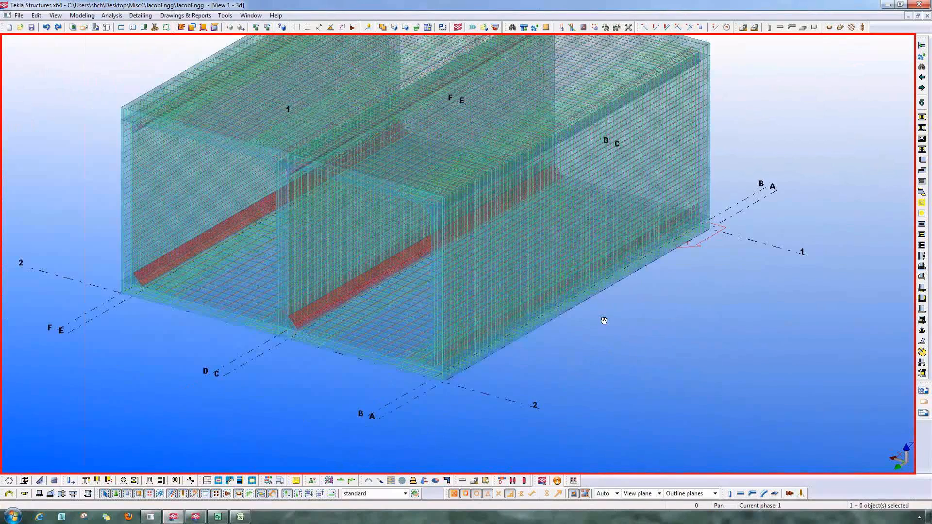
{"action": "scroll", "coordinate": [604, 321], "scroll_direction": "up", "scroll_amount": 1}
{"action": "left_click", "coordinate": [319, 27]}
{"action": "left_click", "coordinate": [528, 415]}
{"action": "left_click", "coordinate": [821, 246]}
{"action": "left_click", "coordinate": [741, 323]}
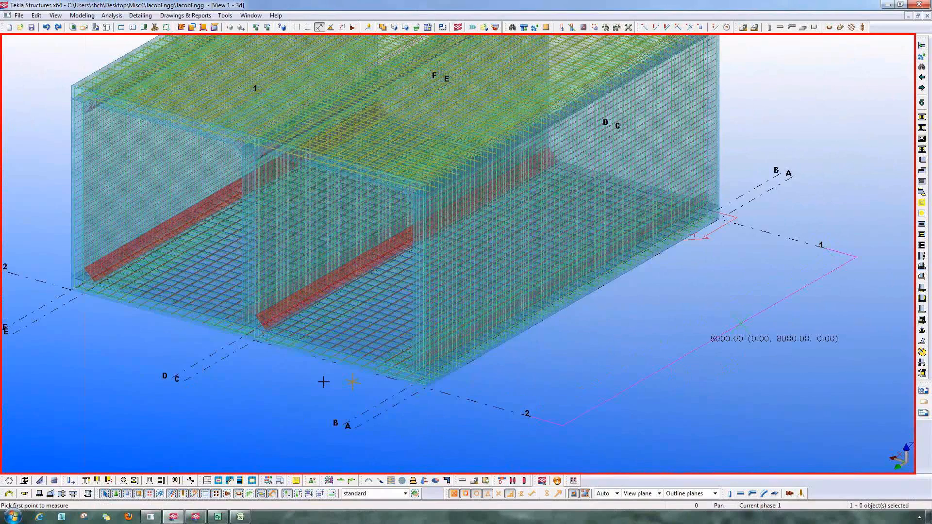
Step: Examine the reinforcement at the culvert's extended end from another angle, and display the parts as solid rendered
{"action": "middle_click_drag", "start_coordinate": [312, 371], "coordinate": [502, 384], "text": "ctrl"}
{"action": "middle_click_drag", "start_coordinate": [365, 89], "coordinate": [455, 180]}
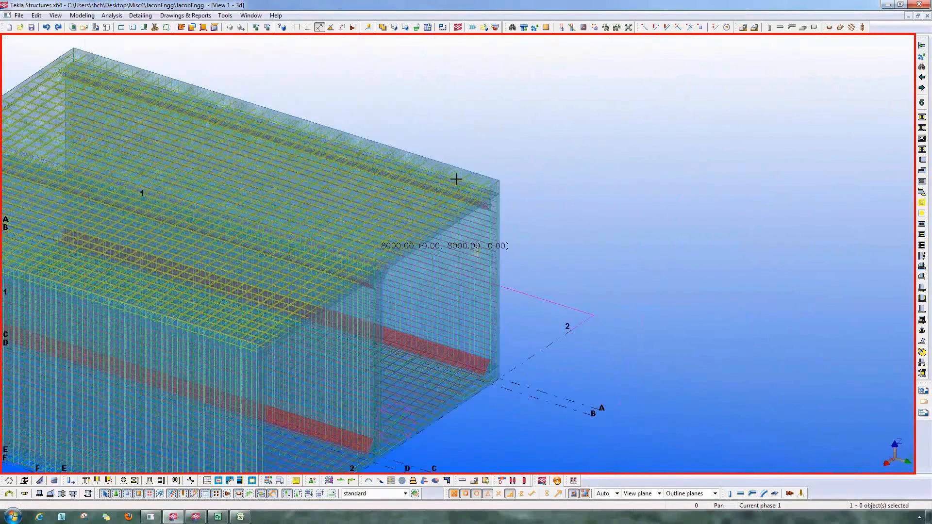
{"action": "scroll", "coordinate": [456, 182], "scroll_direction": "up", "scroll_amount": 2}
{"action": "scroll", "coordinate": [536, 327], "scroll_direction": "down", "scroll_amount": 2}
{"action": "middle_click_drag", "start_coordinate": [538, 326], "coordinate": [546, 239]}
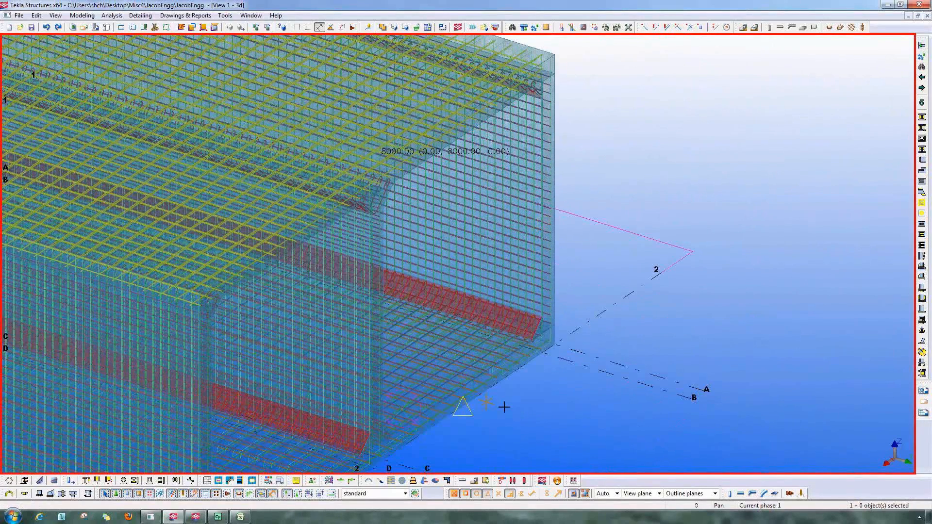
{"action": "key", "text": "Escape"}
{"action": "scroll", "coordinate": [483, 405], "scroll_direction": "down", "scroll_amount": 5}
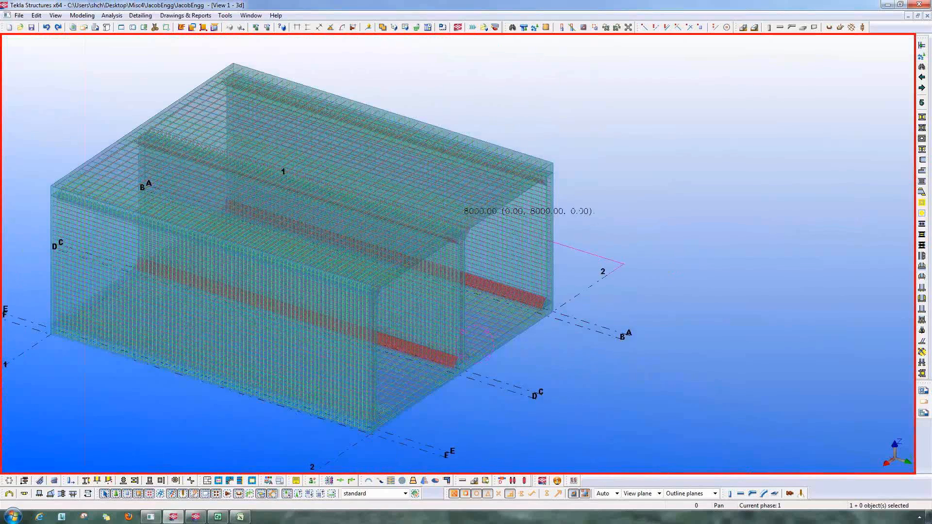
{"action": "key", "text": "ctrl+4"}
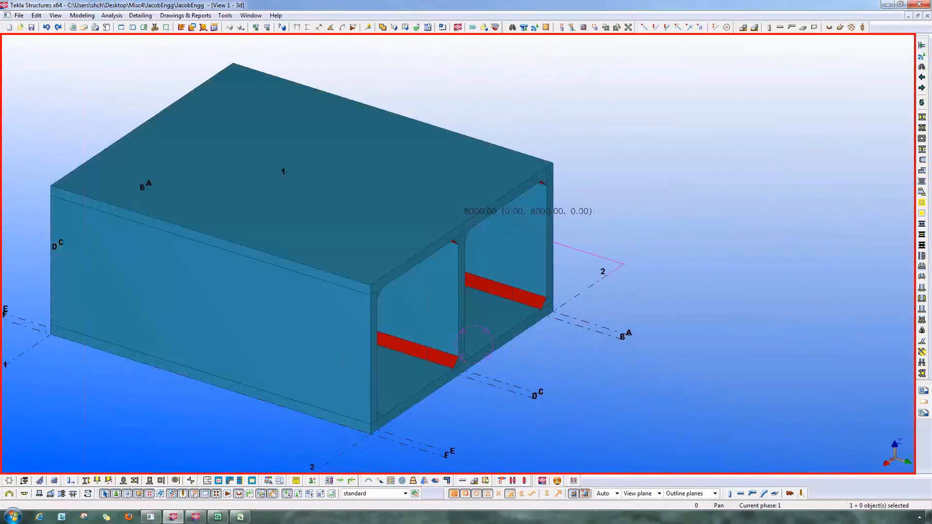
Step: Open the culvert's drawing [CS.3 - 1] from the Drawing List and close the list
{"action": "key", "text": "ctrl+l"}
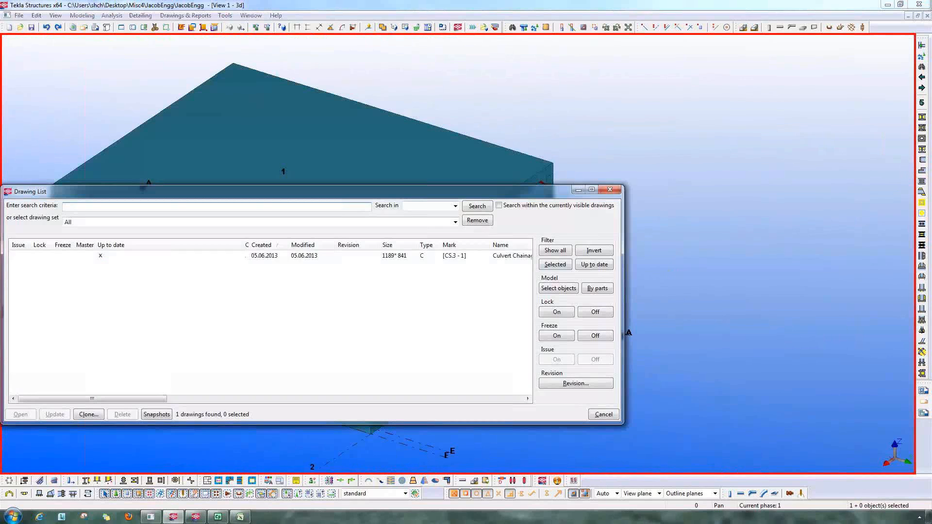
{"action": "double_click", "coordinate": [437, 256]}
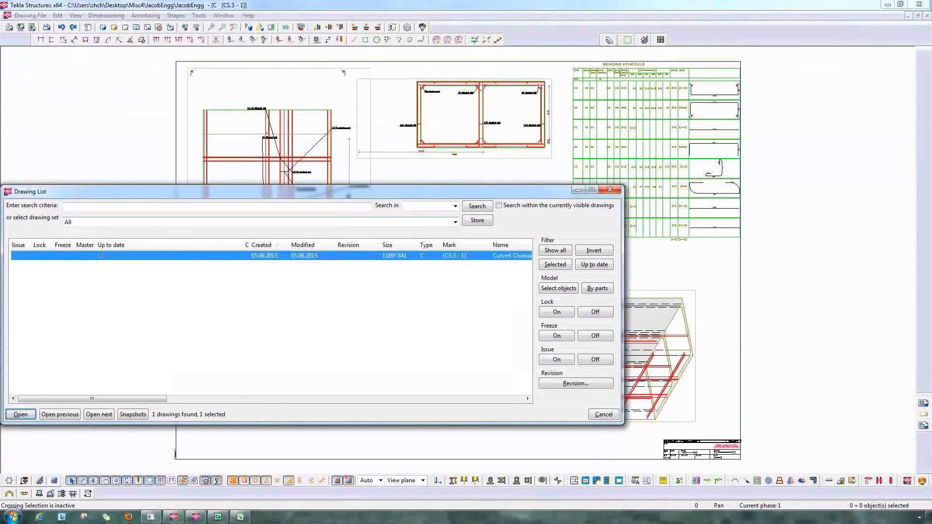
{"action": "left_click", "coordinate": [610, 190]}
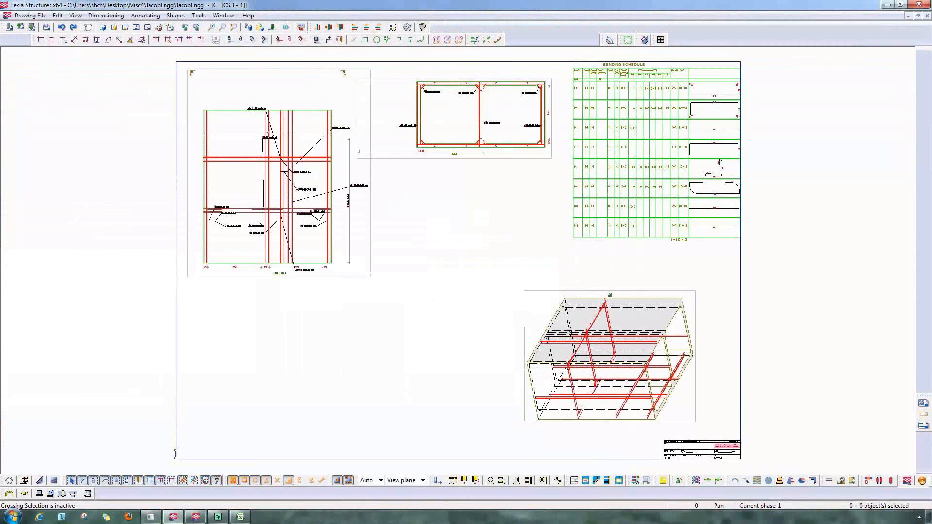
Step: Examine the bending schedule's rows and total weight, and the plan, section and 3D views on the drawing
{"action": "scroll", "coordinate": [666, 288], "scroll_direction": "up", "scroll_amount": 5}
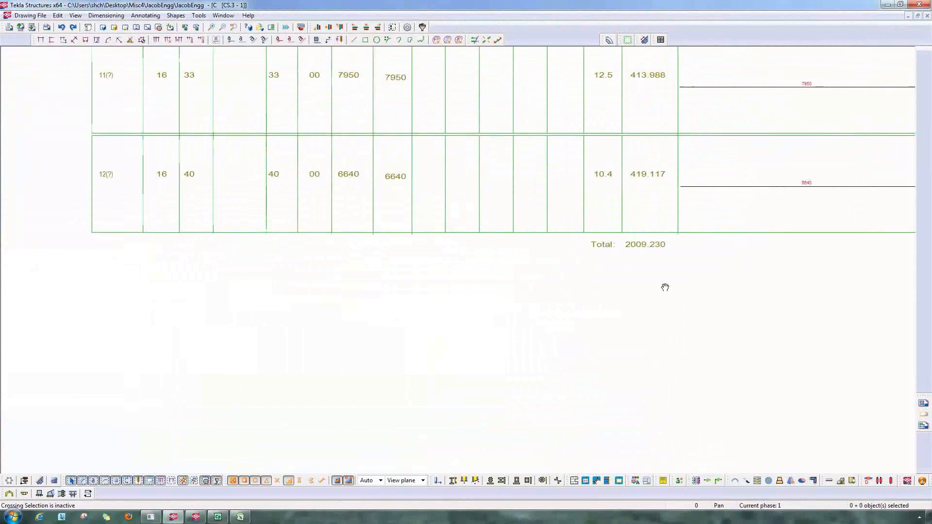
{"action": "middle_click_drag", "start_coordinate": [665, 288], "coordinate": [603, 395]}
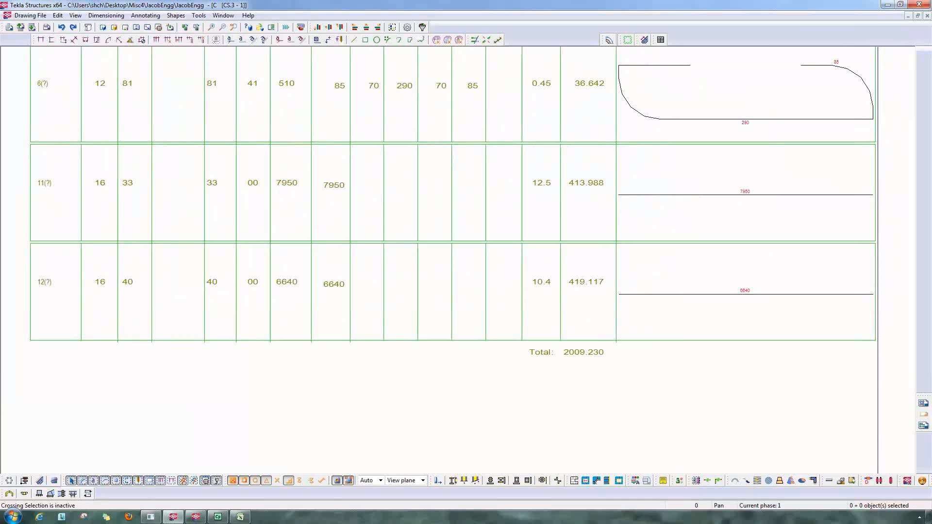
{"action": "scroll", "coordinate": [608, 362], "scroll_direction": "down", "scroll_amount": 2}
{"action": "scroll", "coordinate": [696, 263], "scroll_direction": "down", "scroll_amount": 3}
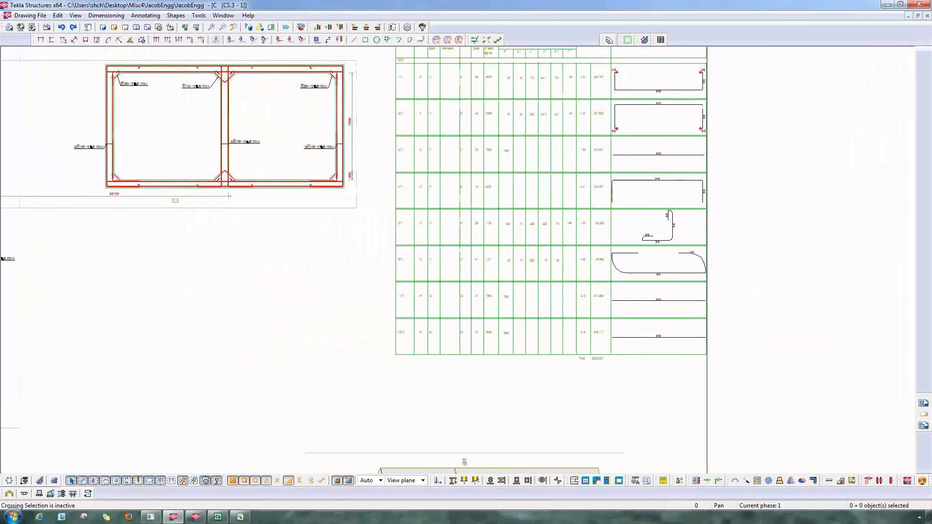
{"action": "middle_click_drag", "start_coordinate": [652, 296], "coordinate": [661, 279]}
{"action": "scroll", "coordinate": [619, 323], "scroll_direction": "down", "scroll_amount": 1}
{"action": "scroll", "coordinate": [632, 332], "scroll_direction": "down", "scroll_amount": 1}
{"action": "middle_click_drag", "start_coordinate": [631, 340], "coordinate": [661, 312]}
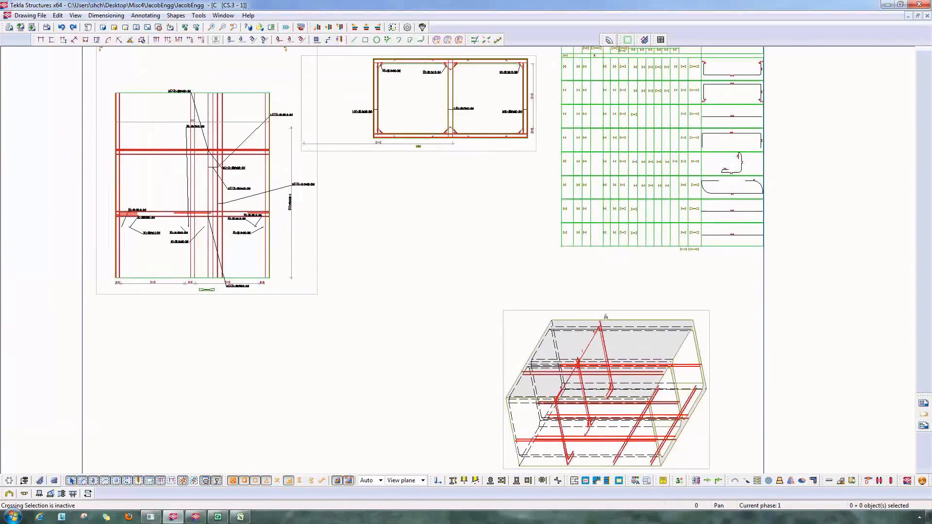
{"action": "scroll", "coordinate": [642, 380], "scroll_direction": "up", "scroll_amount": 2}
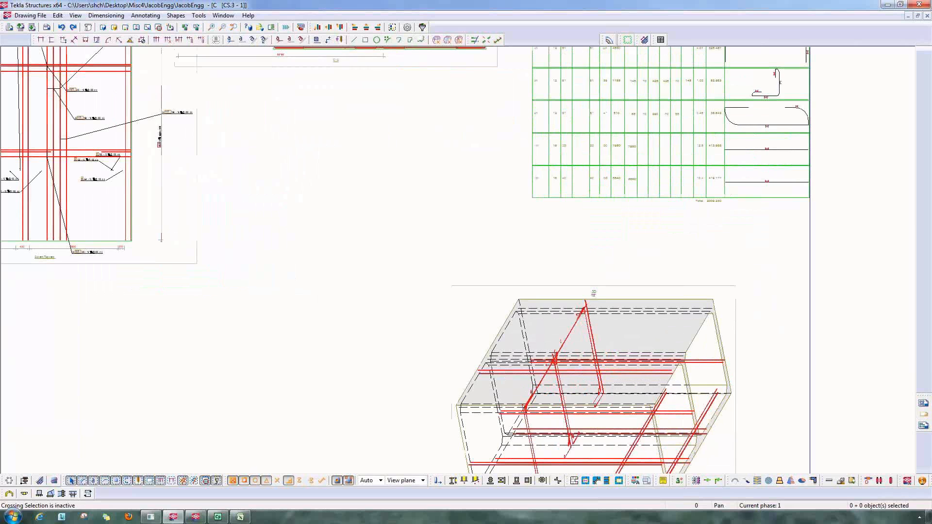
Step: Switch to the BridgeSections model and place a CIP_Pile_9 component at the intersection of grid lines 23 and B
{"action": "key", "text": "ctrl+Tab"}
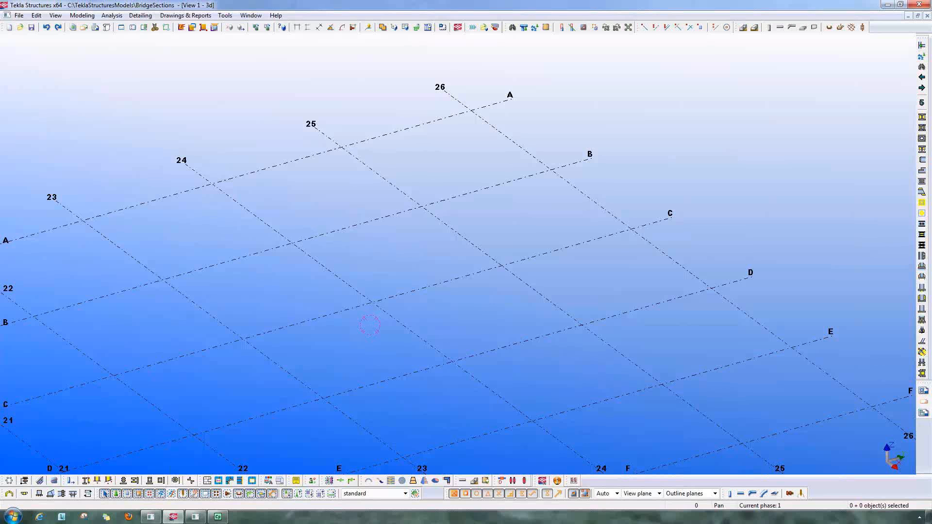
{"action": "middle_click_drag", "start_coordinate": [420, 329], "coordinate": [387, 328]}
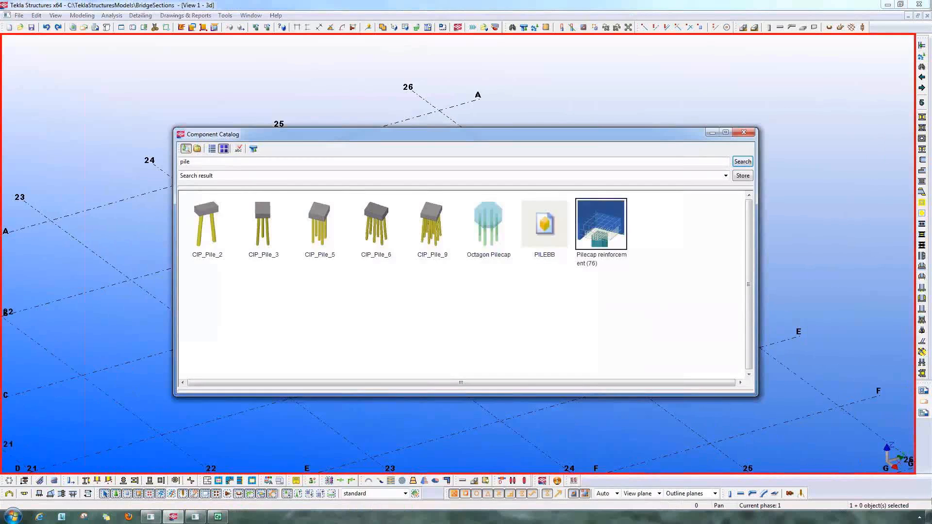
{"action": "left_click_drag", "start_coordinate": [437, 134], "coordinate": [504, 252]}
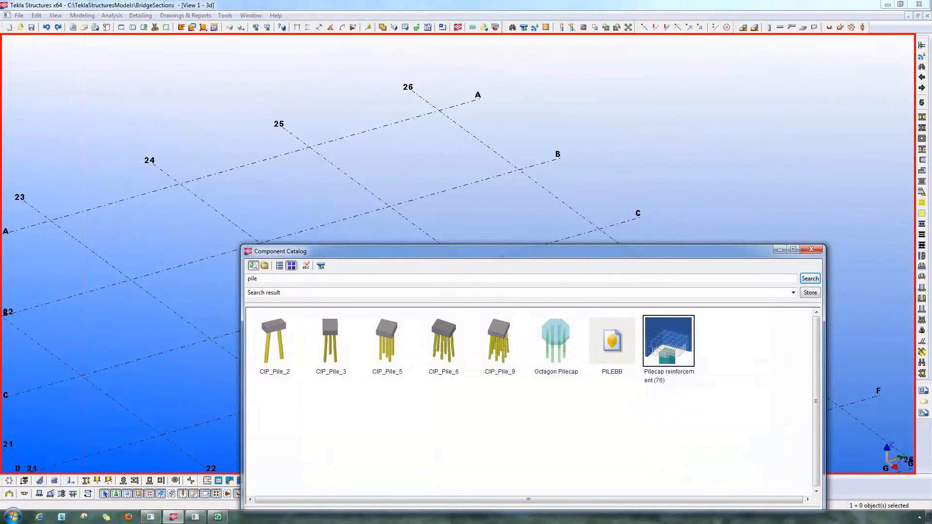
{"action": "left_click", "coordinate": [500, 341]}
{"action": "left_click", "coordinate": [134, 282]}
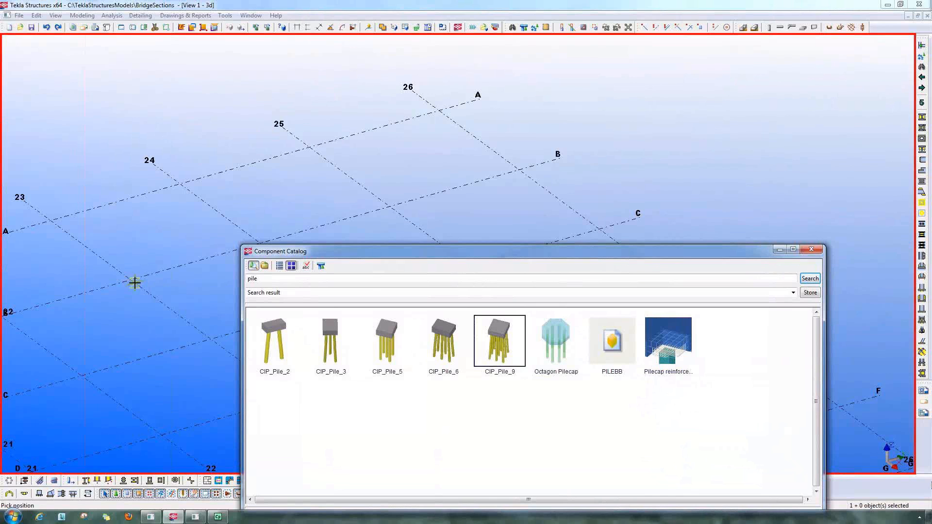
{"action": "left_click", "coordinate": [812, 250]}
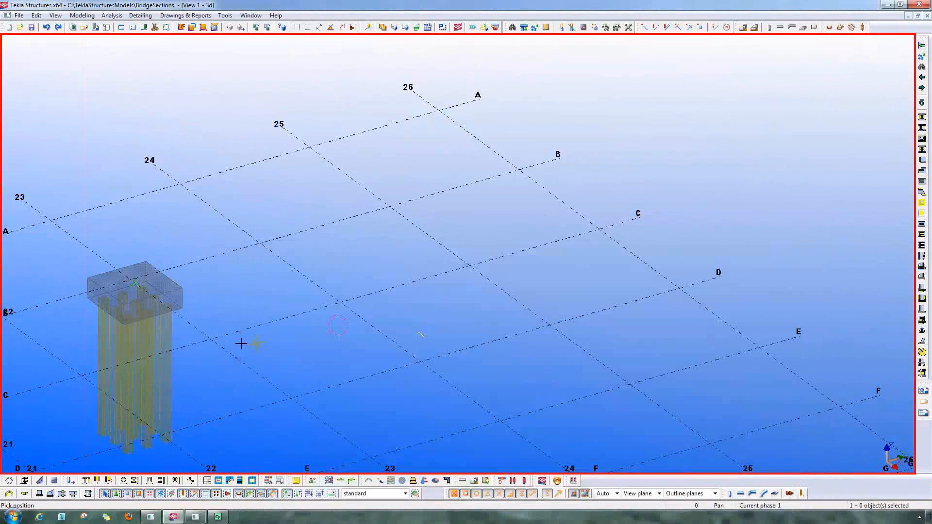
Step: Review the horizontal and vertical dimension settings of the placed CIP_Pile_9 component without changing them
{"action": "scroll", "coordinate": [241, 344], "scroll_direction": "up", "scroll_amount": 1}
{"action": "middle_click_drag", "start_coordinate": [113, 316], "coordinate": [360, 322]}
{"action": "scroll", "coordinate": [361, 322], "scroll_direction": "up", "scroll_amount": 1}
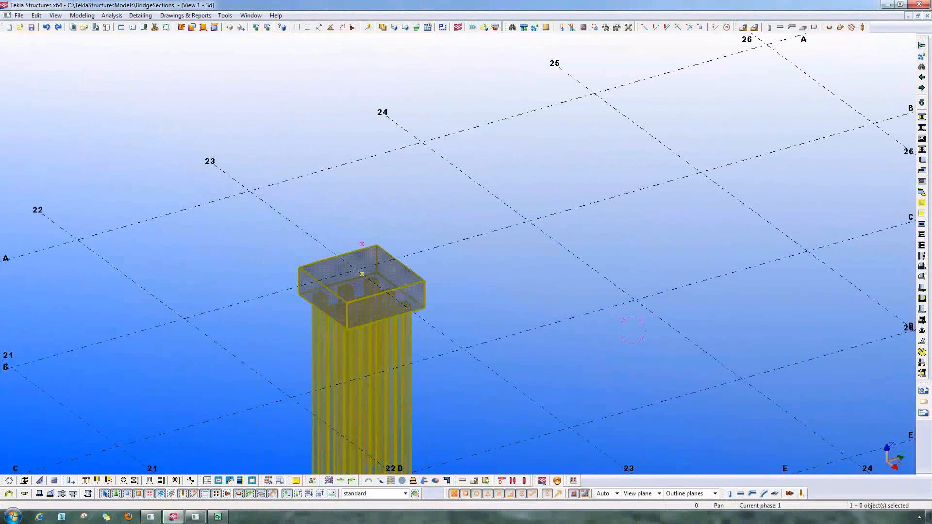
{"action": "double_click", "coordinate": [360, 323]}
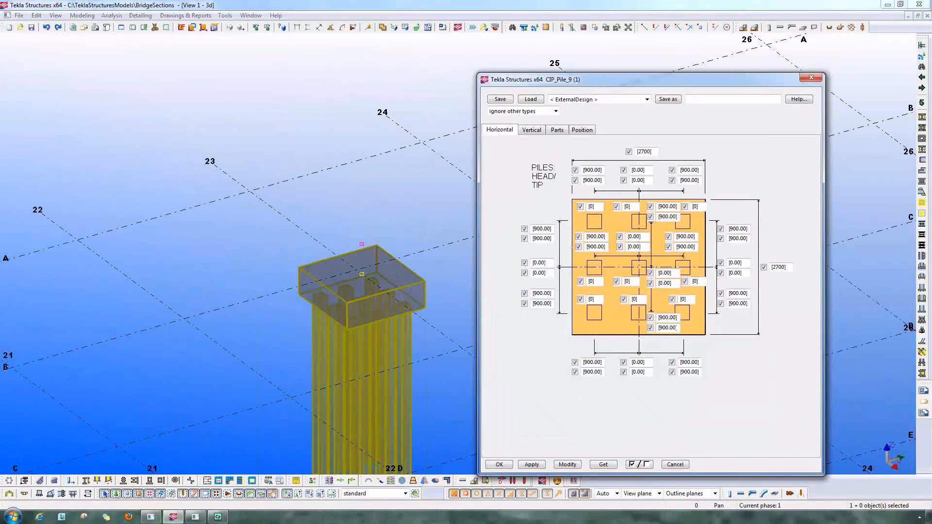
{"action": "left_click", "coordinate": [532, 130]}
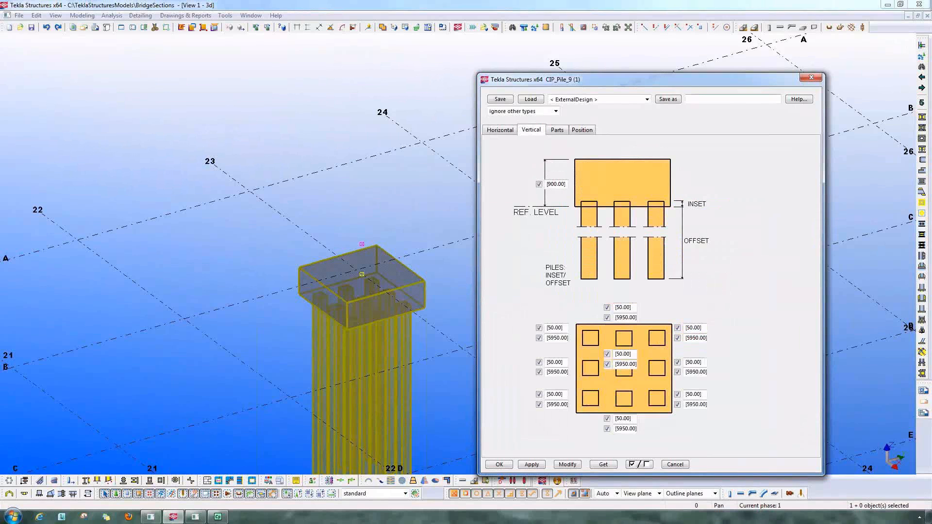
{"action": "left_click", "coordinate": [811, 77]}
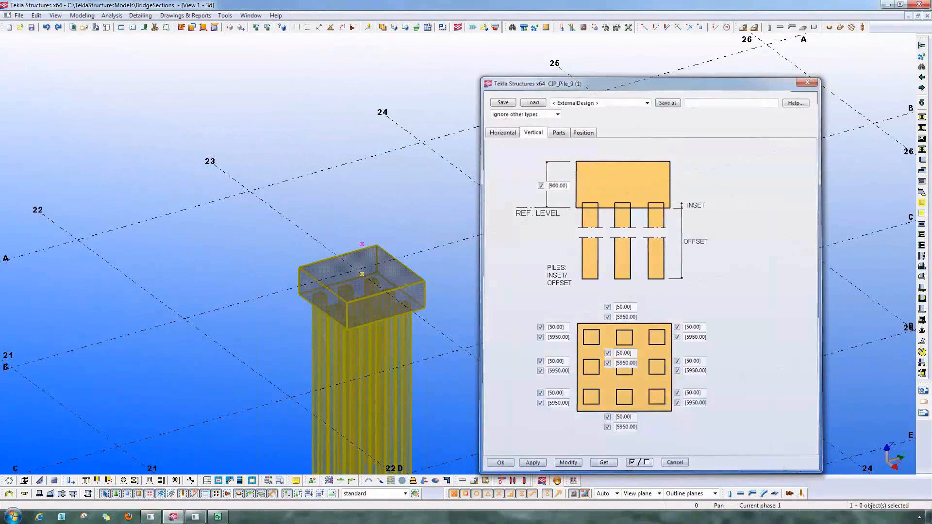
Step: Apply the Pilecap reinforcement (76) component to the pile cap at grid lines 23 and B
{"action": "scroll", "coordinate": [476, 223], "scroll_direction": "up", "scroll_amount": 2}
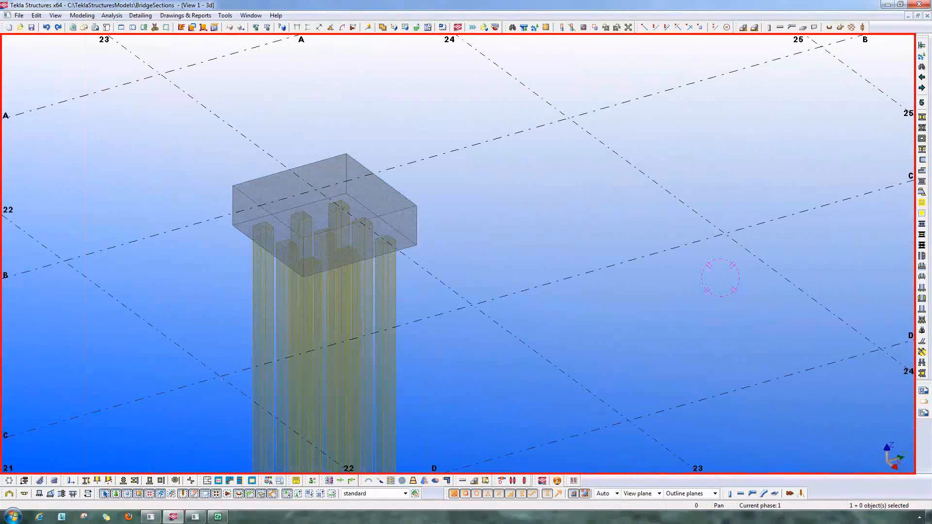
{"action": "key", "text": "ctrl+f"}
{"action": "left_click", "coordinate": [669, 342]}
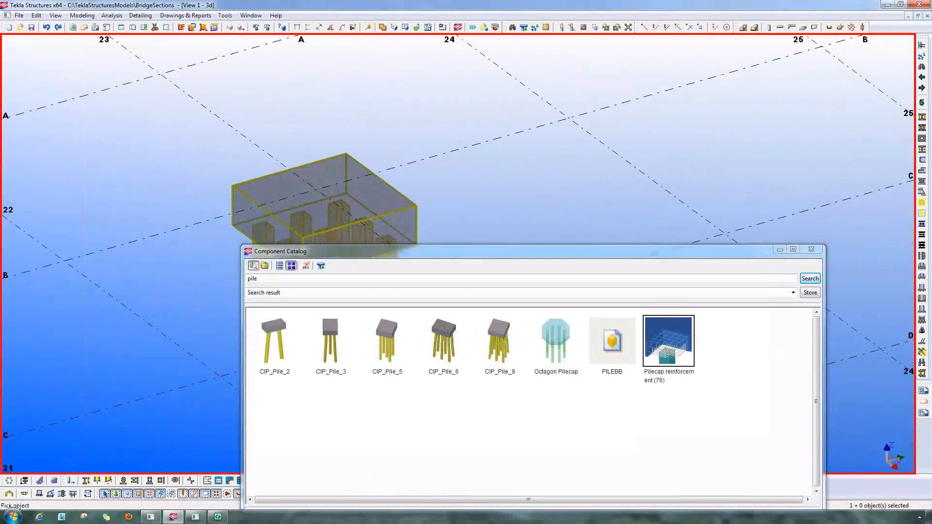
{"action": "left_click", "coordinate": [403, 212]}
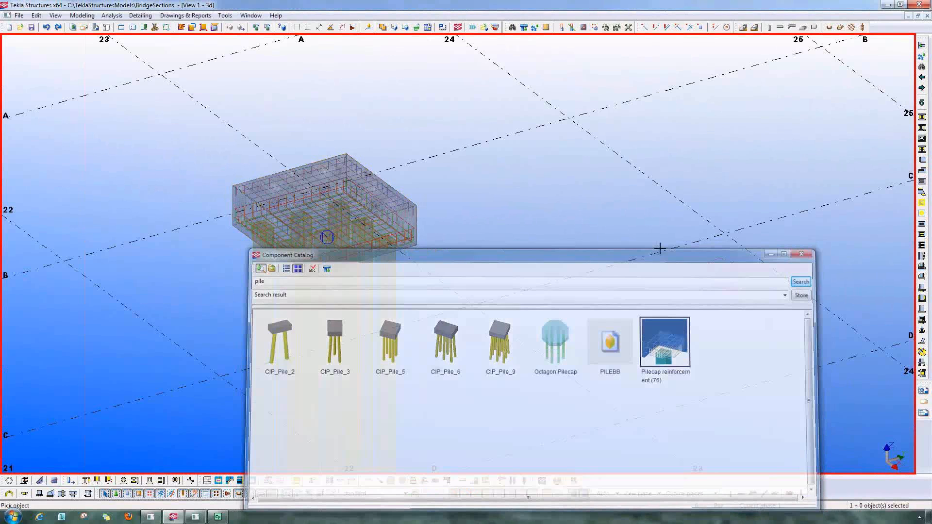
Step: Review the cover and primary bar direction settings of the pile cap's reinforcement component without changing them
{"action": "middle_click_drag", "start_coordinate": [465, 239], "coordinate": [541, 249]}
{"action": "scroll", "coordinate": [491, 227], "scroll_direction": "up", "scroll_amount": 3}
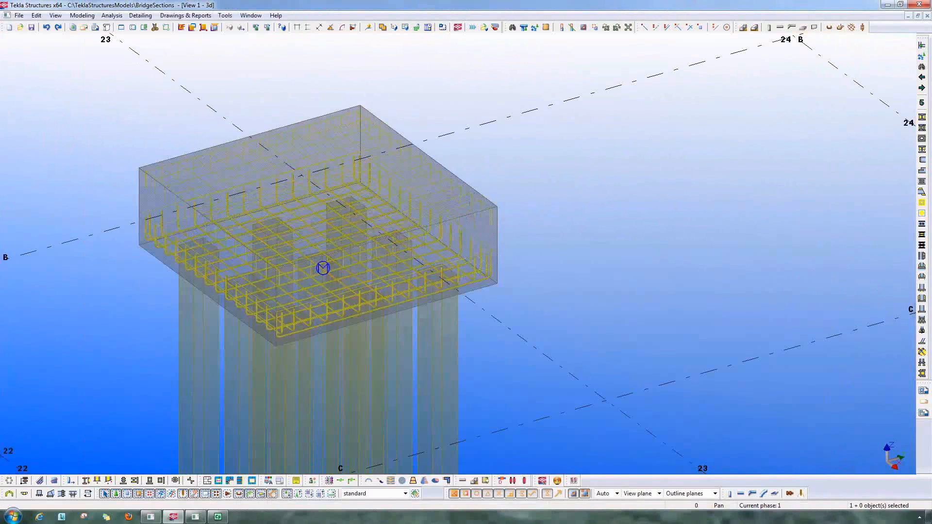
{"action": "double_click", "coordinate": [323, 268]}
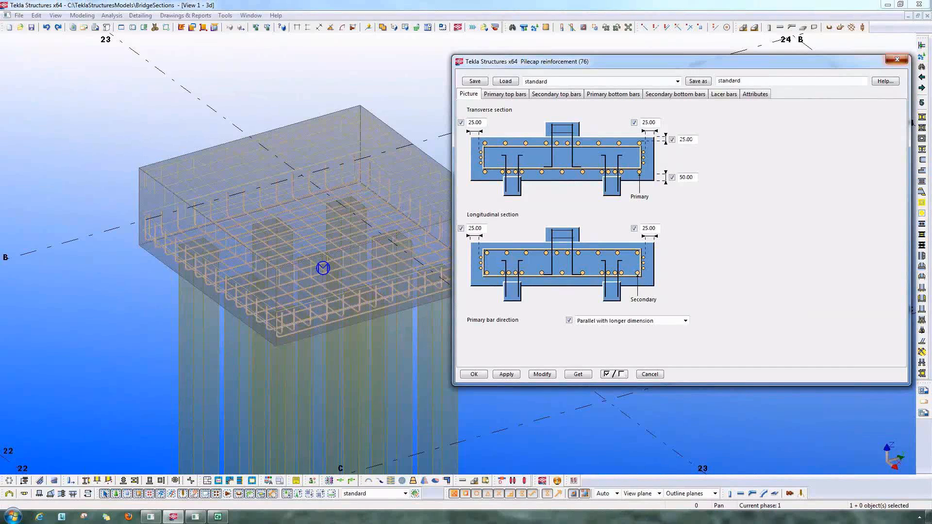
{"action": "left_click", "coordinate": [898, 59]}
Step: Search the Component Catalog for "mat"
{"action": "scroll", "coordinate": [480, 256], "scroll_direction": "down", "scroll_amount": 3}
{"action": "middle_click_drag", "start_coordinate": [477, 258], "coordinate": [204, 139]}
{"action": "key", "text": "ctrl+f"}
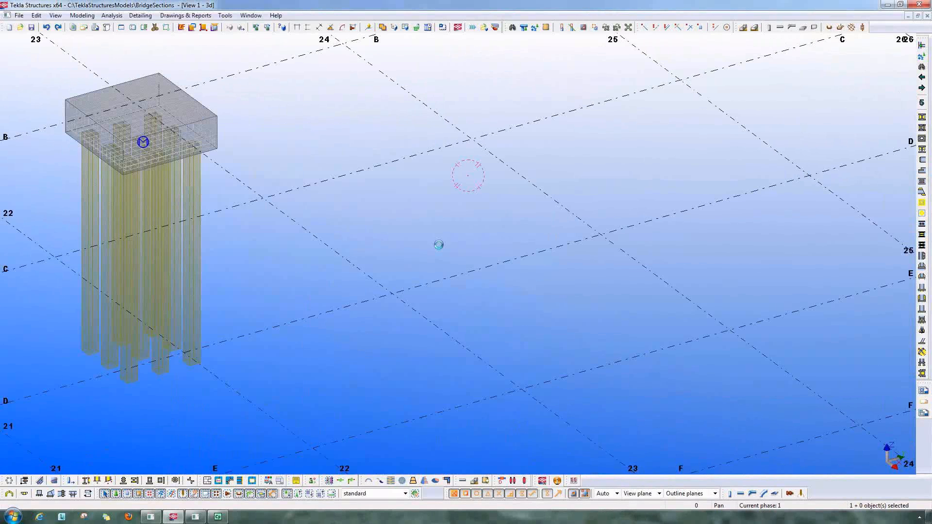
{"action": "double_click", "coordinate": [338, 279]}
{"action": "type", "text": "mat"}
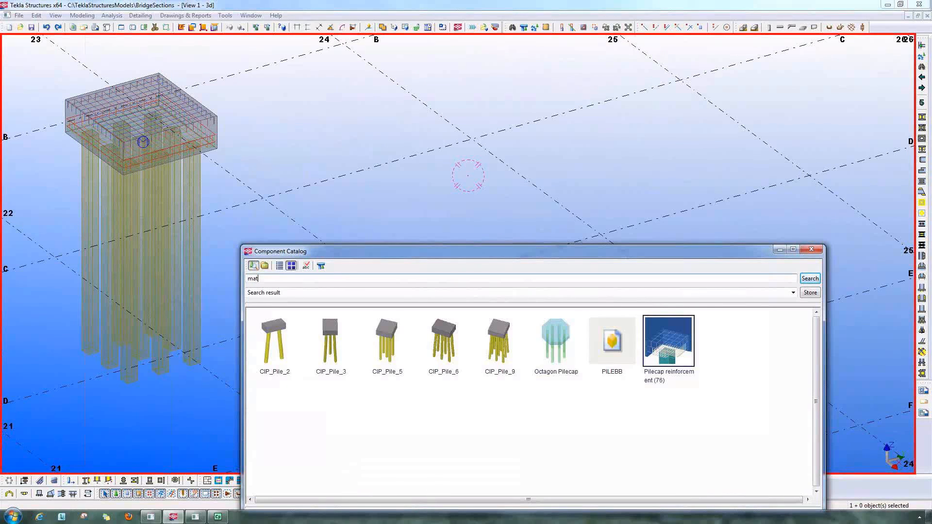
{"action": "key", "text": "Return"}
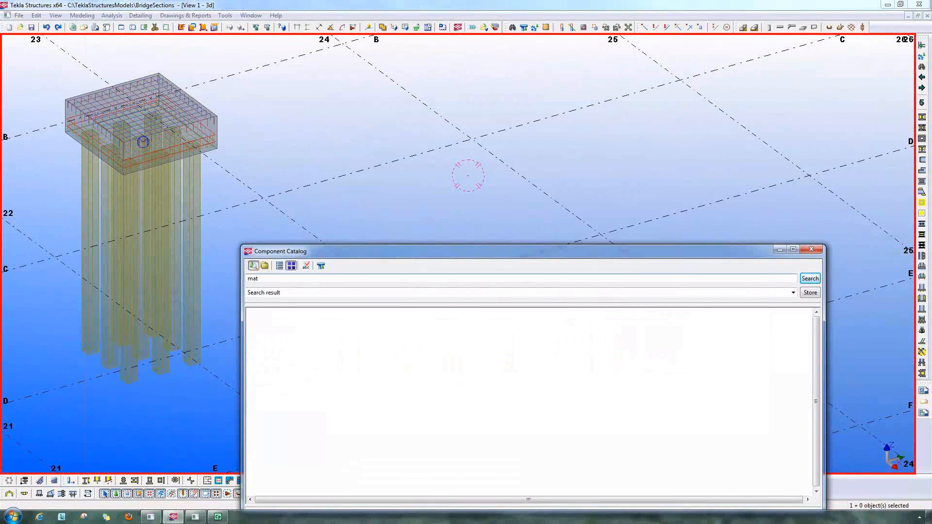
Step: Place the mat component along grid line D using the intersections with lines 24 and 25, and close the catalog
{"action": "left_click", "coordinate": [781, 341]}
{"action": "left_click_drag", "start_coordinate": [641, 251], "coordinate": [123, 336]}
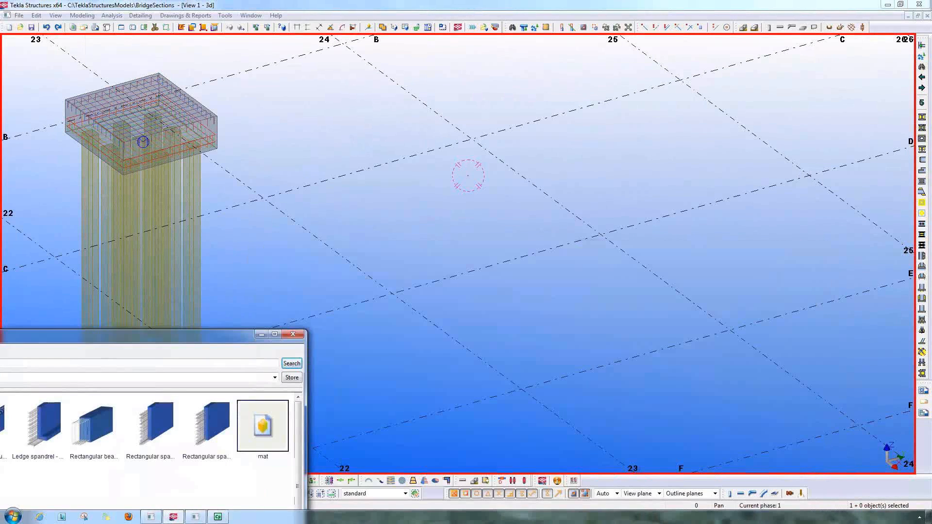
{"action": "left_click", "coordinate": [600, 235]}
{"action": "left_click", "coordinate": [809, 176]}
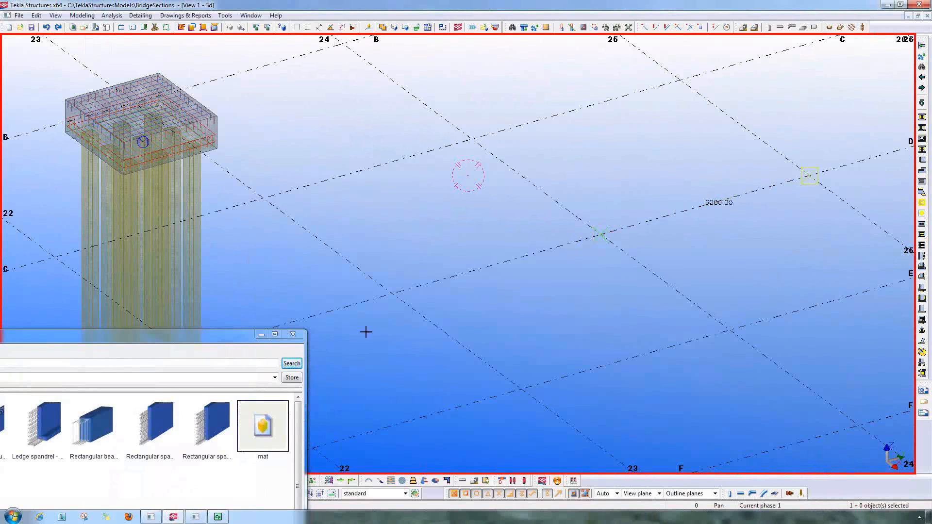
{"action": "left_click", "coordinate": [293, 334]}
{"action": "scroll", "coordinate": [627, 364], "scroll_direction": "up", "scroll_amount": 2}
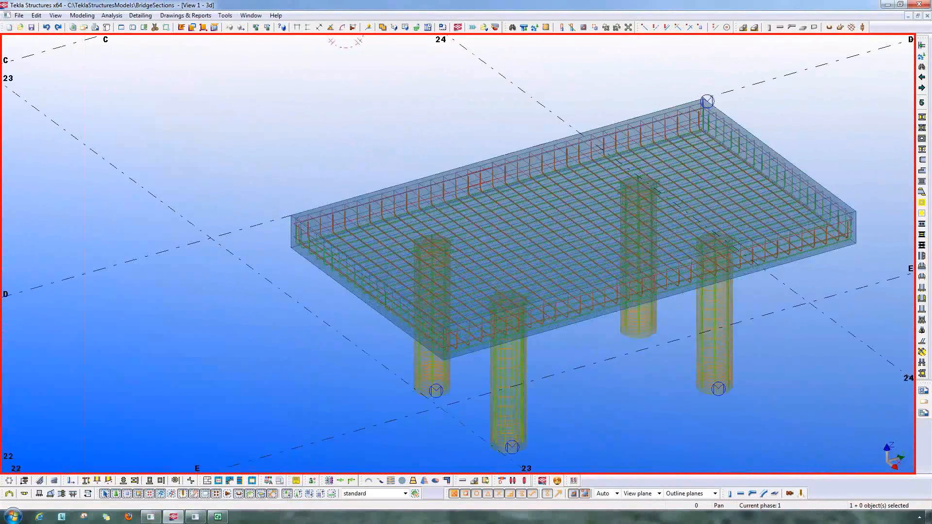
Step: Explode the placed mat foundation component into separate objects
{"action": "middle_click_drag", "start_coordinate": [626, 340], "coordinate": [565, 328]}
{"action": "left_click", "coordinate": [646, 90]}
{"action": "right_click", "coordinate": [551, 244]}
{"action": "left_click", "coordinate": [594, 417]}
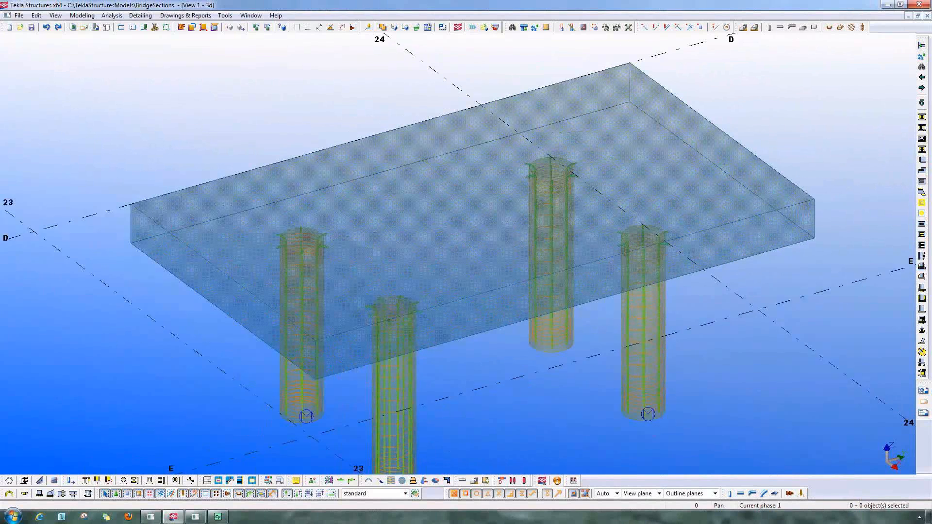
Step: Delete the remaining vertical bars of the back pile that has no stirrups
{"action": "scroll", "coordinate": [587, 334], "scroll_direction": "up", "scroll_amount": 2}
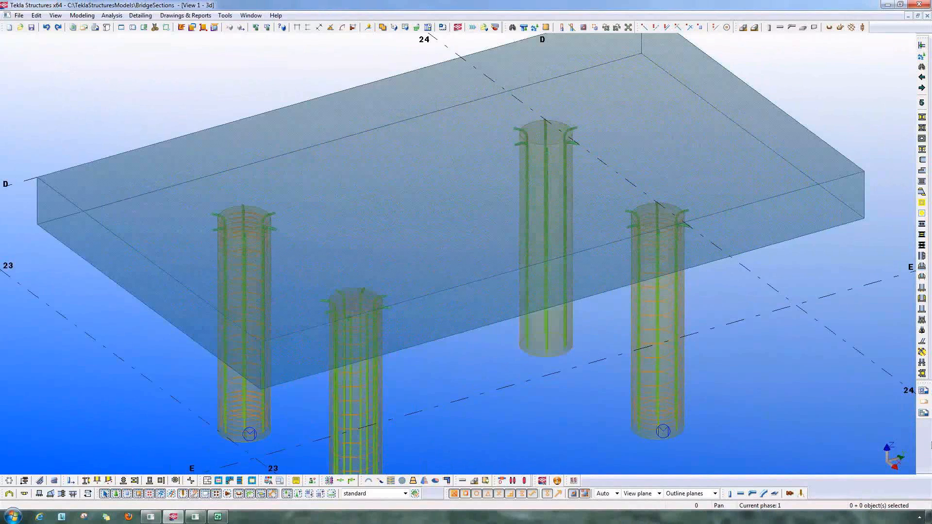
{"action": "scroll", "coordinate": [544, 340], "scroll_direction": "up", "scroll_amount": 3}
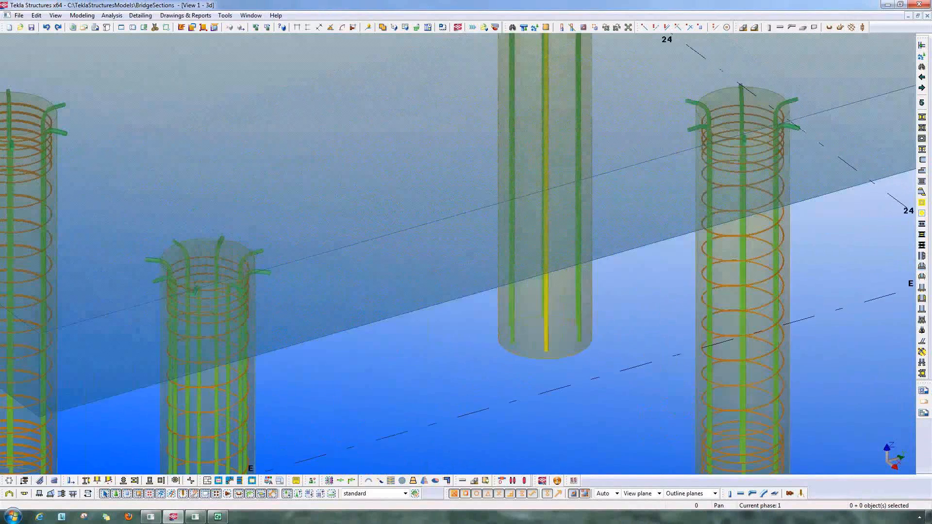
{"action": "middle_click_drag", "start_coordinate": [546, 340], "coordinate": [315, 122]}
{"action": "scroll", "coordinate": [591, 311], "scroll_direction": "down", "scroll_amount": 4}
{"action": "scroll", "coordinate": [610, 263], "scroll_direction": "up", "scroll_amount": 9}
{"action": "key", "text": "v"}
{"action": "left_click", "coordinate": [547, 312]}
{"action": "middle_click_drag", "start_coordinate": [553, 359], "coordinate": [483, 167]}
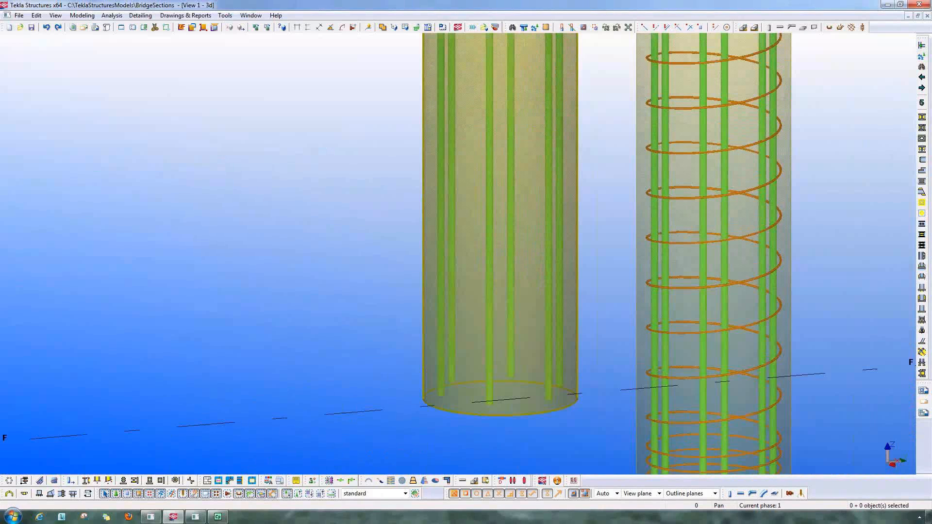
{"action": "left_click", "coordinate": [560, 214]}
{"action": "key", "text": "Delete"}
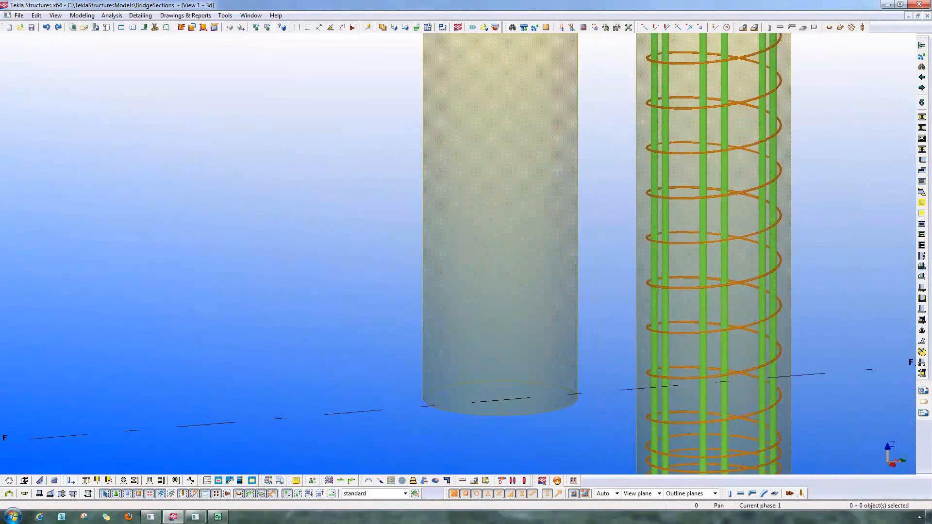
Step: Review the main bar settings of a neighbouring pile's Round column reinforcement (82) without changing them
{"action": "scroll", "coordinate": [533, 344], "scroll_direction": "down", "scroll_amount": 5}
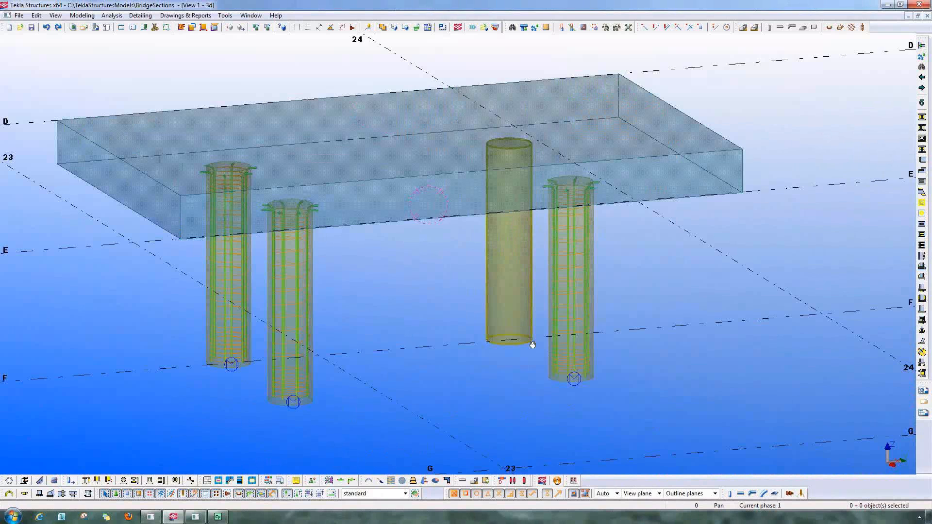
{"action": "middle_click_drag", "start_coordinate": [533, 345], "coordinate": [514, 329], "text": "ctrl"}
{"action": "left_click", "coordinate": [514, 330]}
{"action": "double_click", "coordinate": [514, 330]}
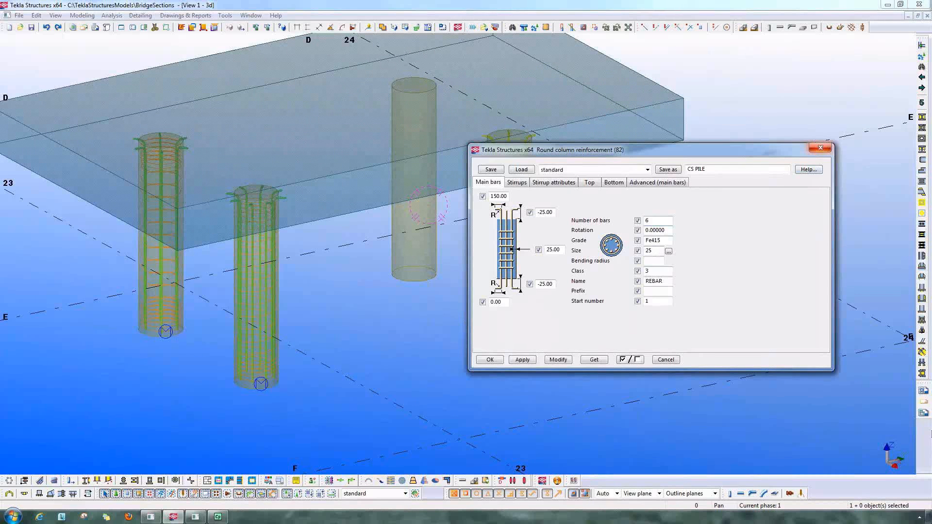
{"action": "left_click", "coordinate": [820, 148]}
Step: Show the foundation parts as solids and change only the profile of all four piles to D750
{"action": "scroll", "coordinate": [584, 323], "scroll_direction": "up", "scroll_amount": 3}
{"action": "middle_click_drag", "start_coordinate": [584, 323], "coordinate": [629, 337]}
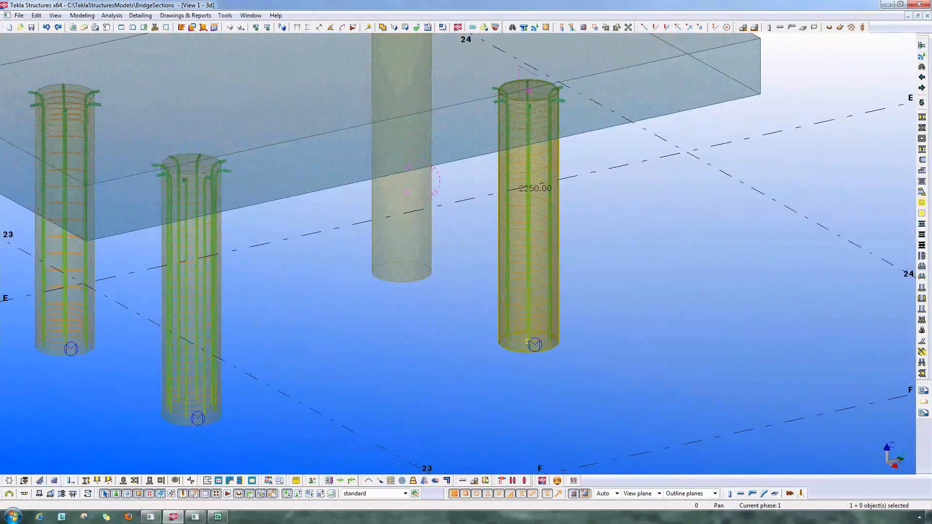
{"action": "double_click", "coordinate": [528, 341]}
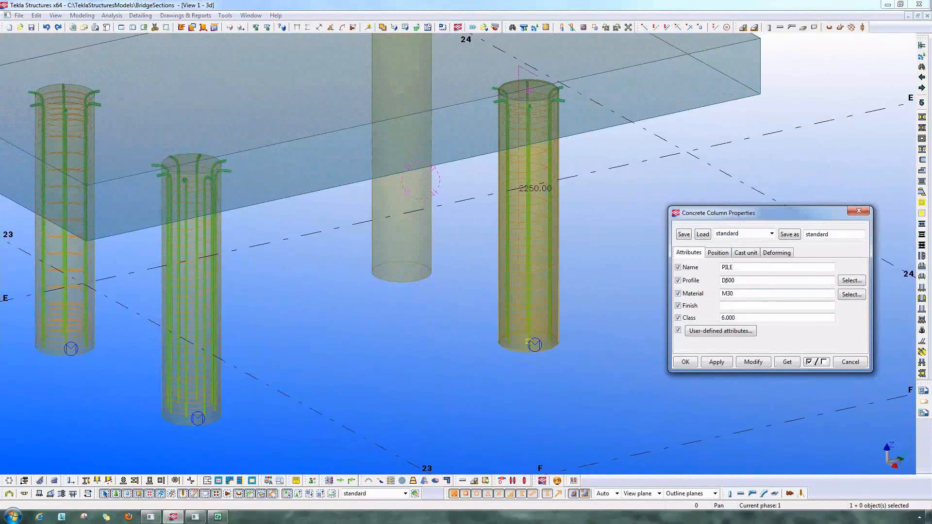
{"action": "key", "text": "ctrl+4"}
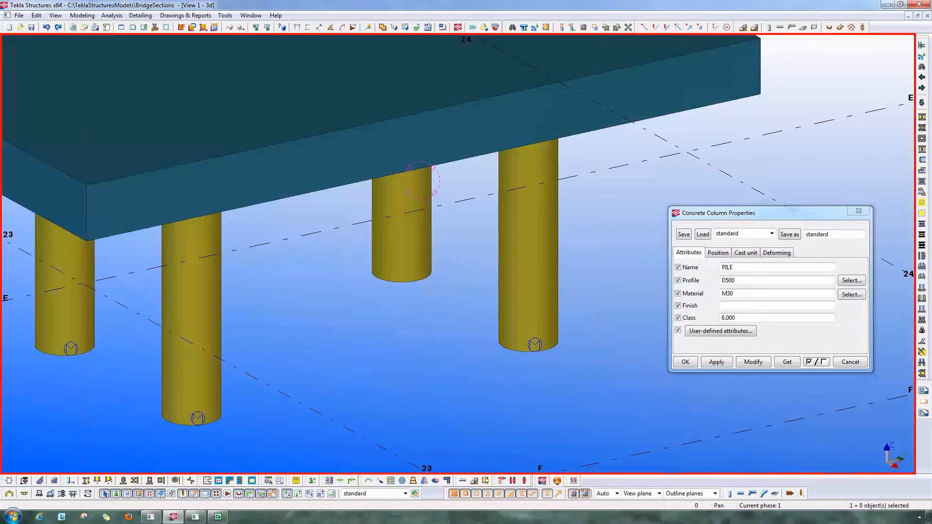
{"action": "scroll", "coordinate": [592, 293], "scroll_direction": "down", "scroll_amount": 3}
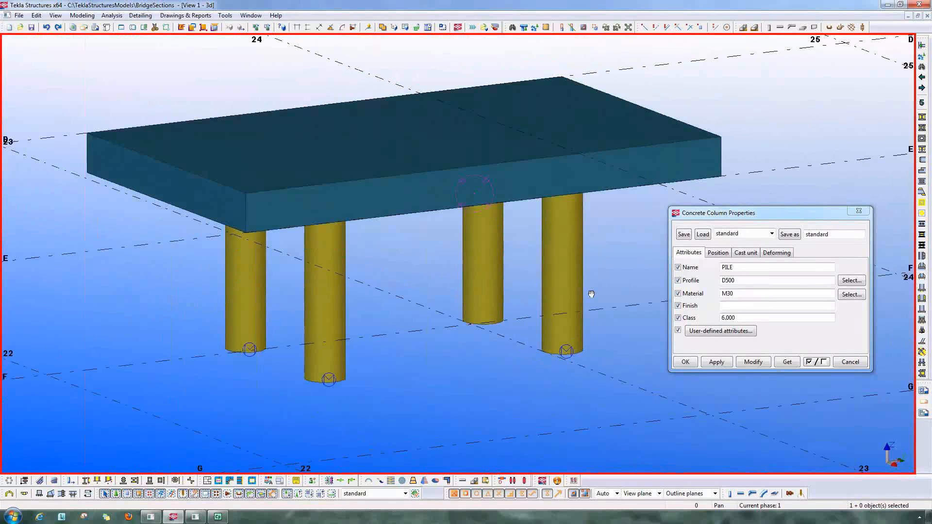
{"action": "middle_click_drag", "start_coordinate": [591, 294], "coordinate": [590, 283]}
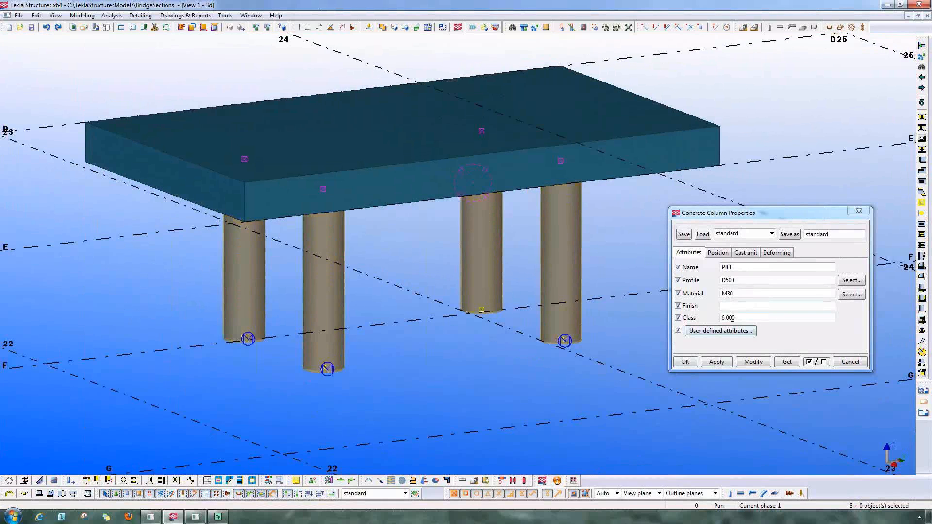
{"action": "left_click", "coordinate": [733, 319]}
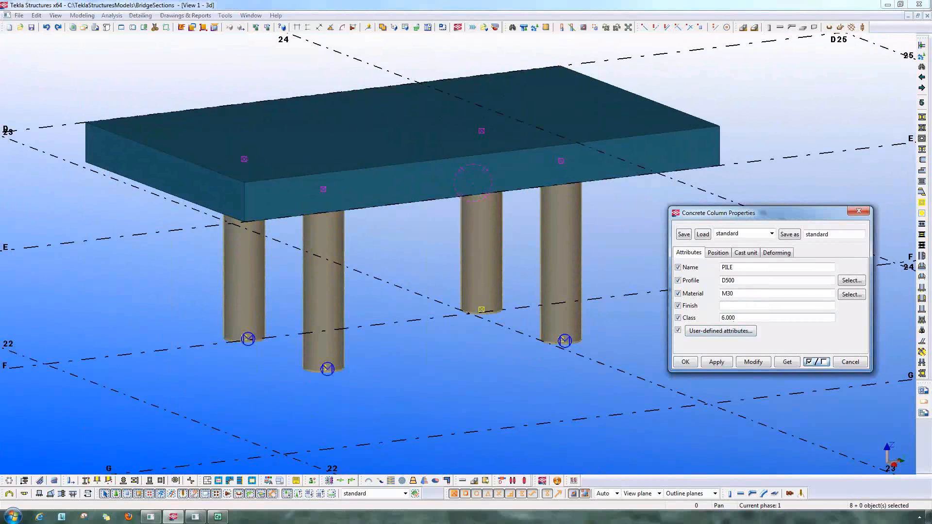
{"action": "left_click", "coordinate": [818, 362]}
{"action": "double_click", "coordinate": [757, 281]}
{"action": "type", "text": "D750"}
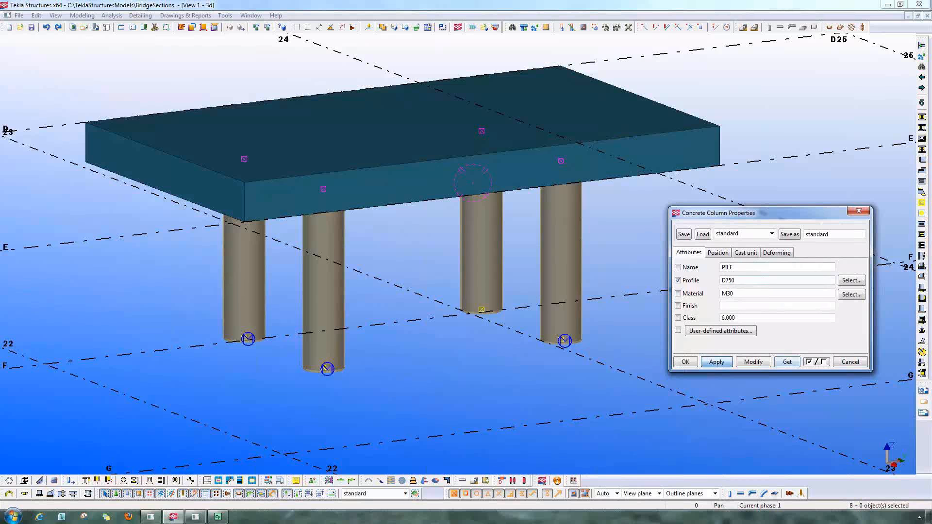
{"action": "left_click", "coordinate": [753, 362]}
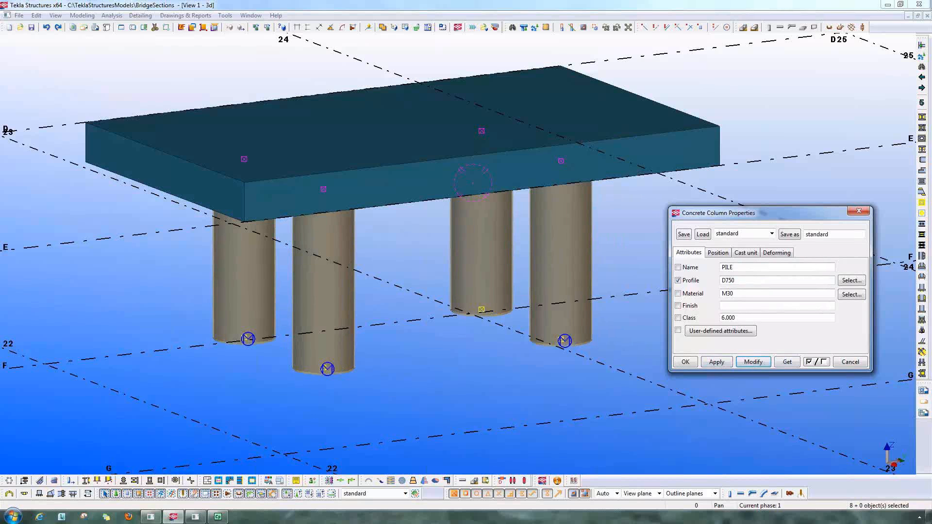
{"action": "left_click", "coordinate": [417, 396]}
Step: Return the foundation parts to transparent display and close the concrete column properties
{"action": "key", "text": "ctrl+2"}
{"action": "middle_click_drag", "start_coordinate": [423, 399], "coordinate": [414, 462], "text": "ctrl"}
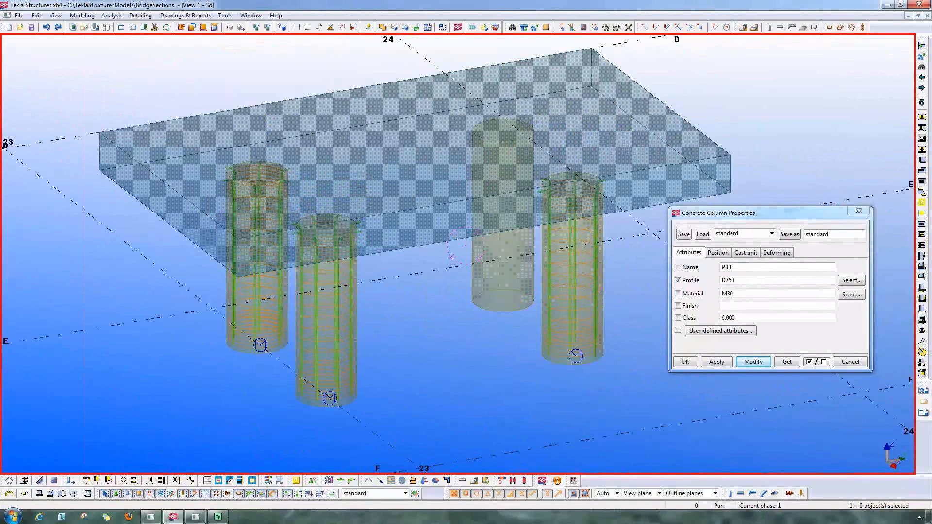
{"action": "left_click", "coordinate": [859, 211]}
{"action": "scroll", "coordinate": [537, 301], "scroll_direction": "up", "scroll_amount": 2}
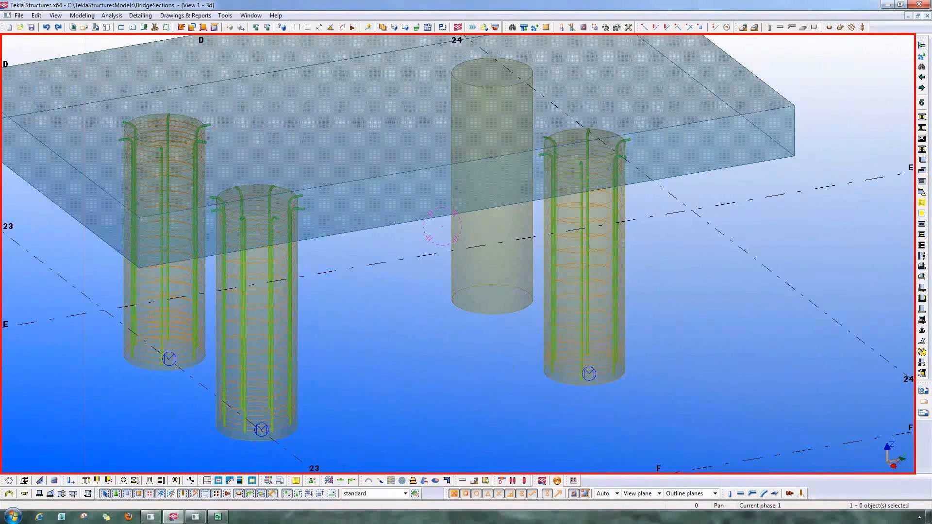
Step: Search the Component Catalog for "column" and locate the round column reinforcement component
{"action": "key", "text": "ctrl+f"}
{"action": "left_click_drag", "start_coordinate": [292, 135], "coordinate": [403, 327]}
{"action": "double_click", "coordinate": [297, 354]}
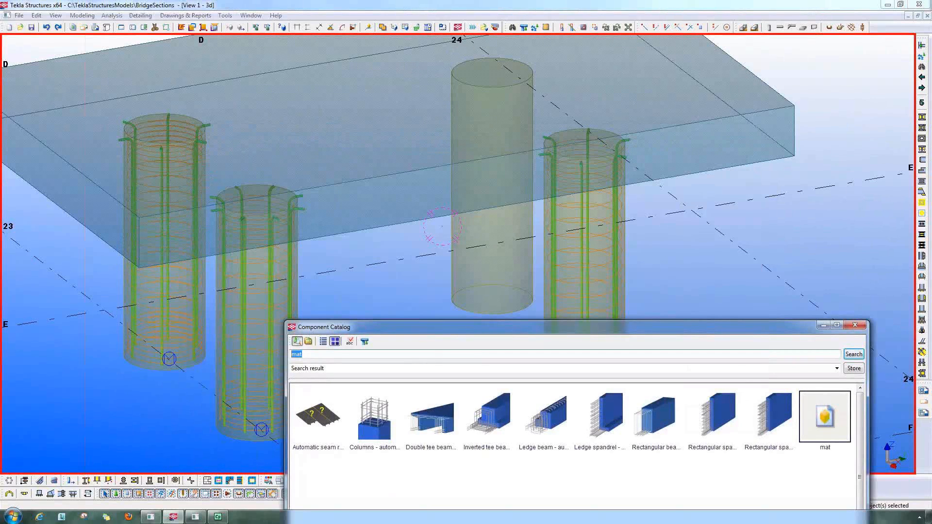
{"action": "type", "text": "column"}
{"action": "key", "text": "Return"}
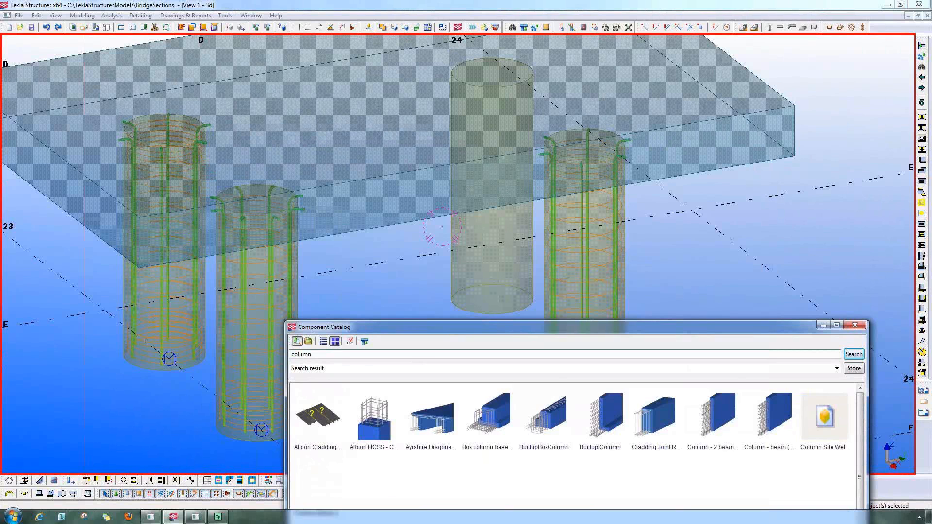
{"action": "left_click_drag", "start_coordinate": [747, 328], "coordinate": [740, 217]}
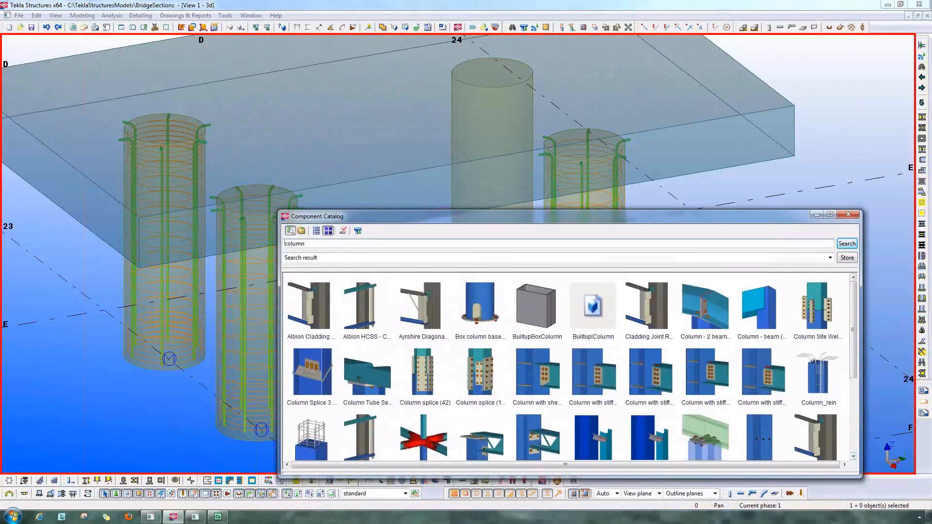
{"action": "scroll", "coordinate": [286, 244], "scroll_direction": "down", "scroll_amount": 1}
{"action": "scroll", "coordinate": [286, 244], "scroll_direction": "down", "scroll_amount": 1}
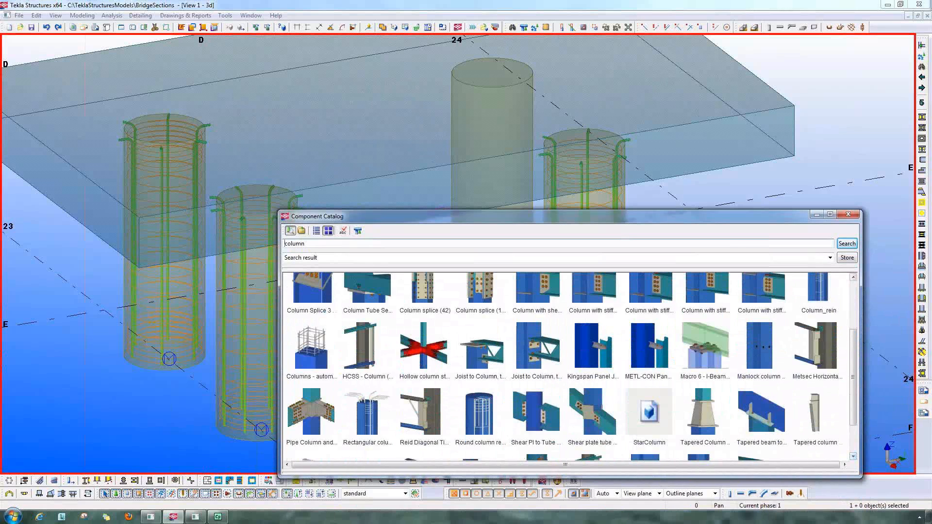
Step: Apply the Round column reinforcement (82) component to the unreinforced back pile
{"action": "left_click_drag", "start_coordinate": [720, 217], "coordinate": [645, 445]}
{"action": "left_click", "coordinate": [480, 279]}
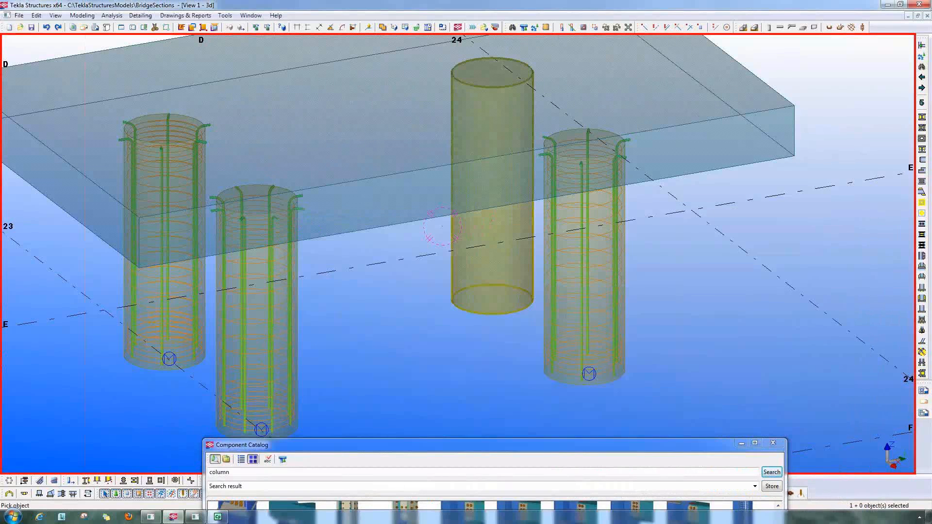
{"action": "middle_click_drag", "start_coordinate": [687, 369], "coordinate": [738, 421]}
{"action": "key", "text": "Escape"}
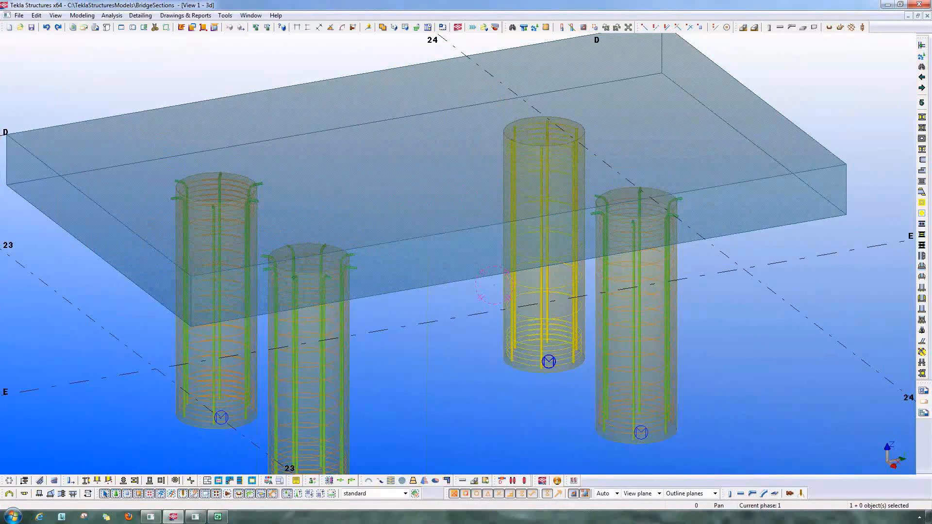
Step: Load the saved Pile settings into the back pile's Round column reinforcement (82) and modify it with them
{"action": "left_click", "coordinate": [647, 170]}
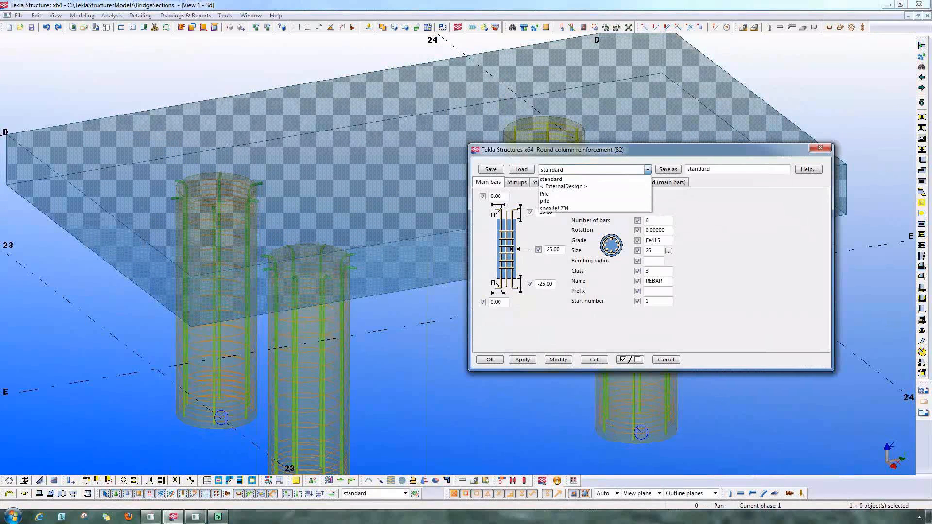
{"action": "left_click", "coordinate": [545, 194]}
{"action": "left_click", "coordinate": [522, 170]}
{"action": "left_click_drag", "start_coordinate": [552, 151], "coordinate": [511, 231]}
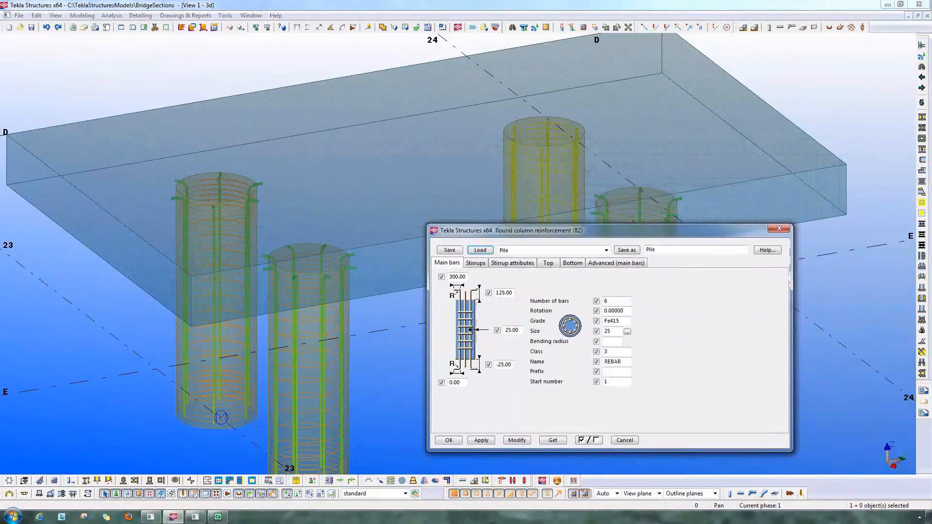
{"action": "left_click", "coordinate": [517, 441]}
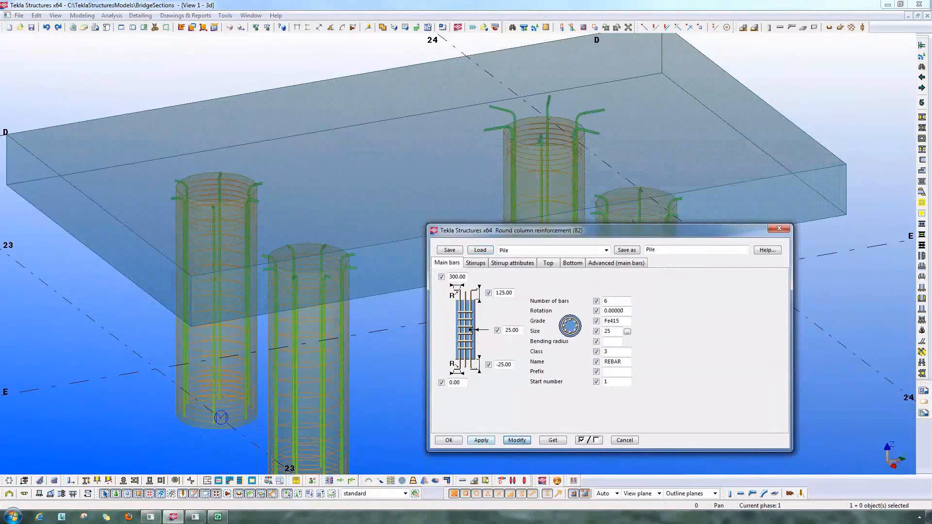
{"action": "left_click", "coordinate": [449, 440]}
Step: Switch the foundation parts to solid rendered display
{"action": "scroll", "coordinate": [495, 254], "scroll_direction": "down", "scroll_amount": 4}
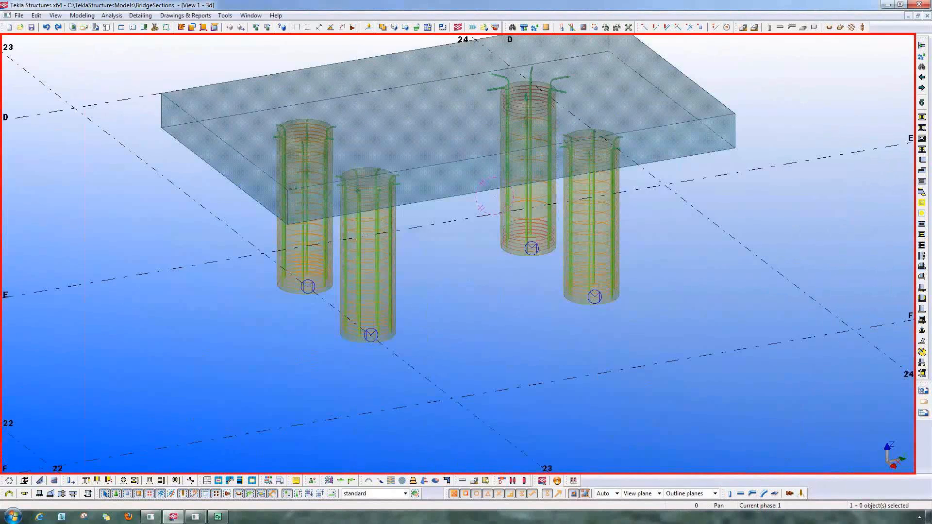
{"action": "key", "text": "ctrl+4"}
{"action": "scroll", "coordinate": [494, 197], "scroll_direction": "up", "scroll_amount": 2}
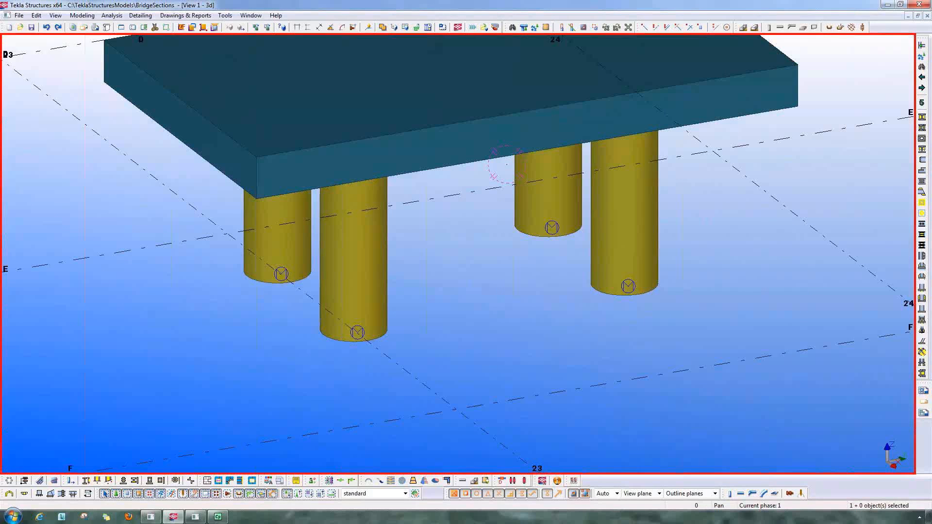
Step: Set the bottom level of all four piles to -5000.00, close the concrete column properties and dismiss the feedback message
{"action": "double_click", "coordinate": [351, 332]}
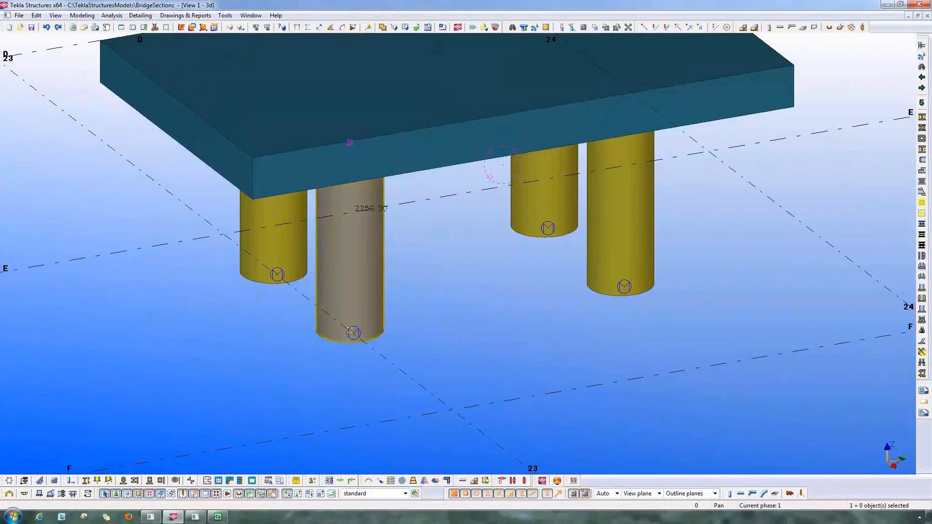
{"action": "left_click_drag", "start_coordinate": [665, 382], "coordinate": [140, 217]}
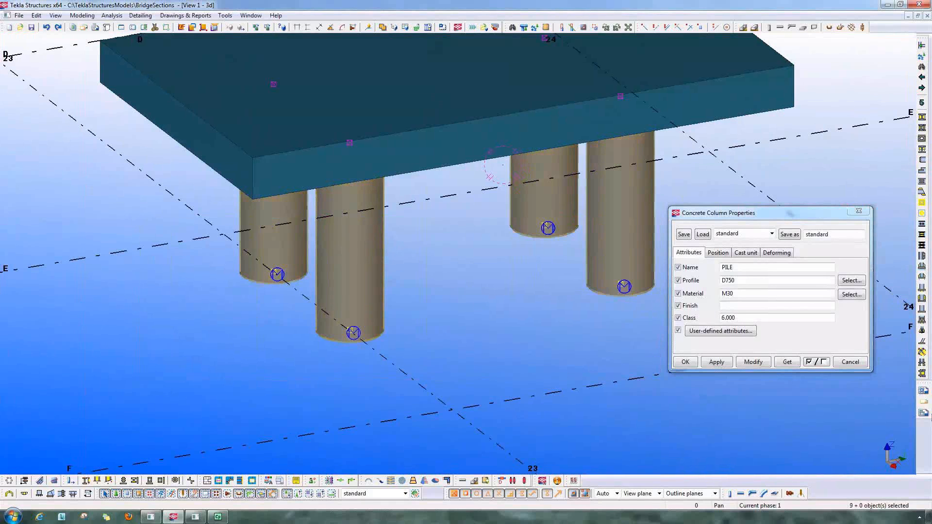
{"action": "left_click", "coordinate": [718, 253]}
{"action": "left_click", "coordinate": [723, 343]}
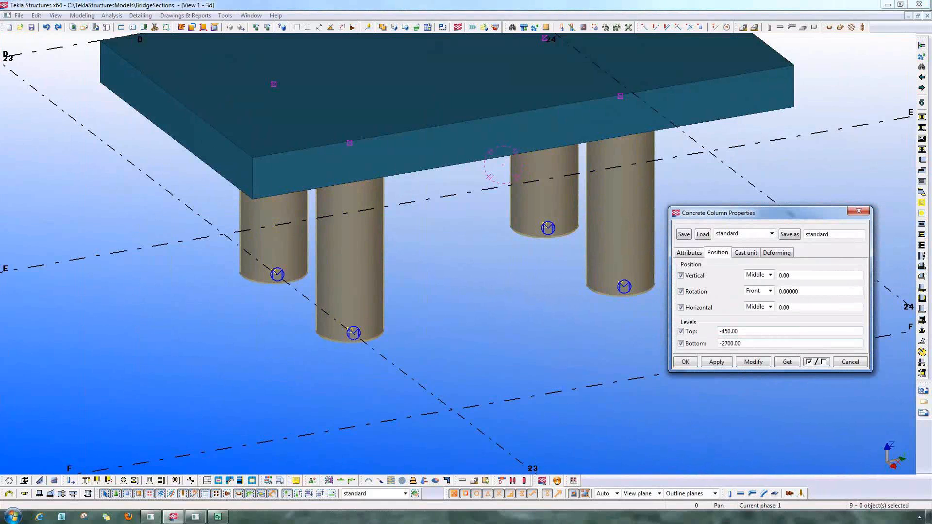
{"action": "key", "text": "BackSpace"}
{"action": "type", "text": "5000"}
{"action": "key", "text": "Delete"}
{"action": "key", "text": "Delete"}
{"action": "key", "text": "Delete"}
{"action": "key", "text": "Delete"}
{"action": "key", "text": "Delete"}
{"action": "key", "text": "Delete"}
{"action": "left_click", "coordinate": [753, 362]}
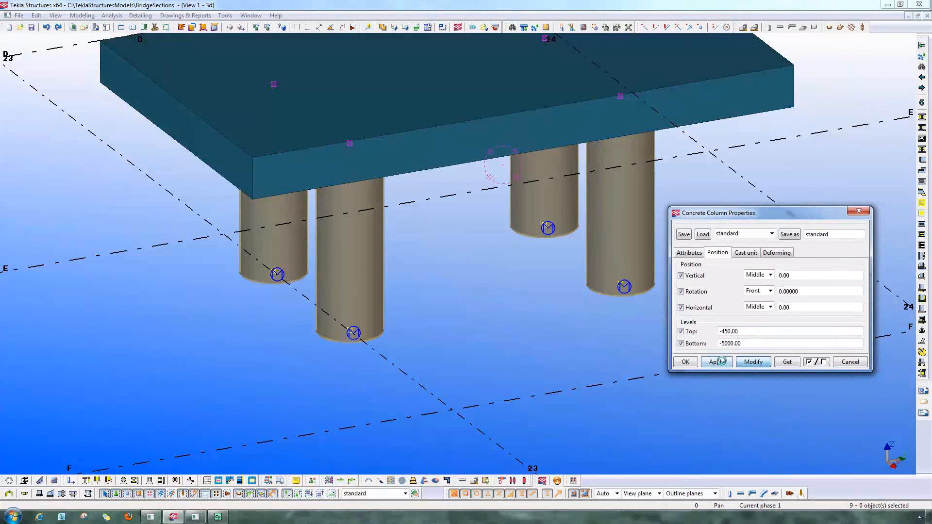
{"action": "left_click", "coordinate": [686, 362]}
{"action": "left_click", "coordinate": [685, 362]}
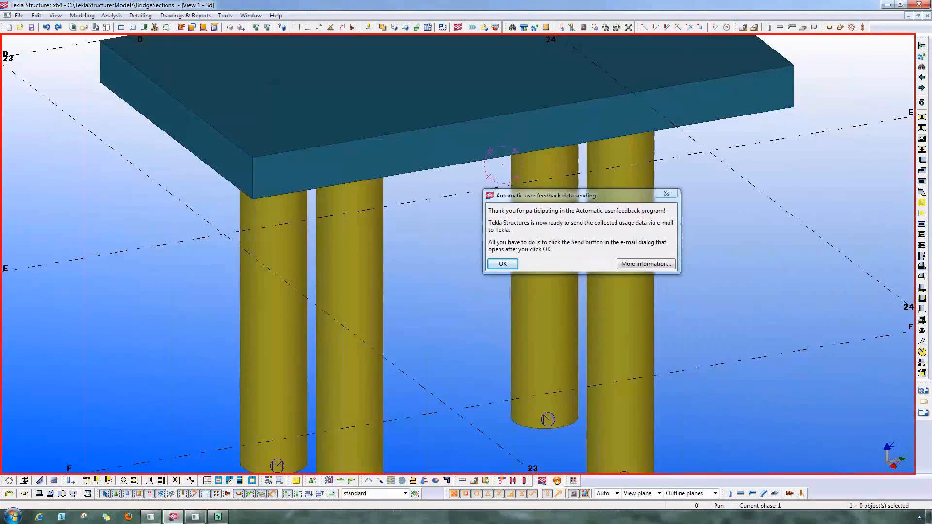
{"action": "left_click", "coordinate": [667, 194]}
Step: Return the foundation parts to transparent display and inspect the reinforcement along the lengthened piles
{"action": "scroll", "coordinate": [466, 292], "scroll_direction": "down", "scroll_amount": 2}
{"action": "middle_click_drag", "start_coordinate": [466, 291], "coordinate": [510, 225]}
{"action": "key", "text": "ctrl+2"}
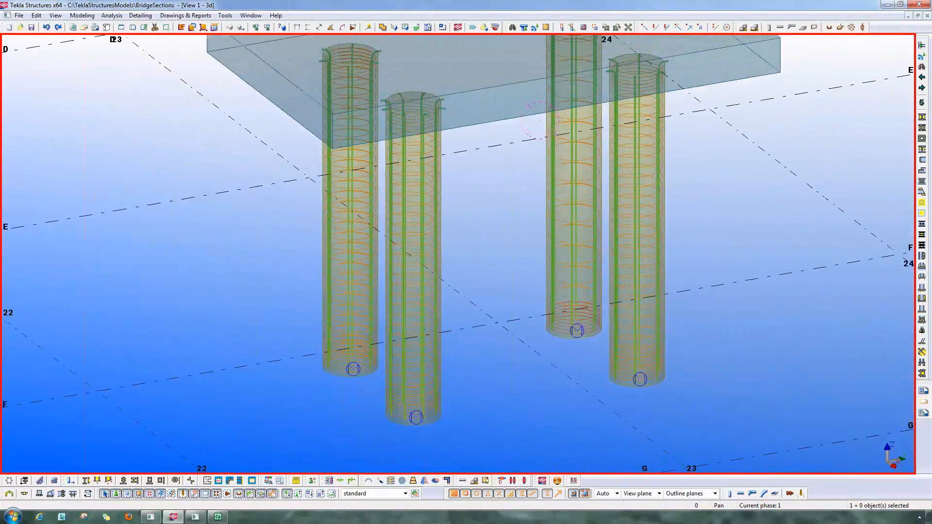
{"action": "scroll", "coordinate": [676, 361], "scroll_direction": "down", "scroll_amount": 2}
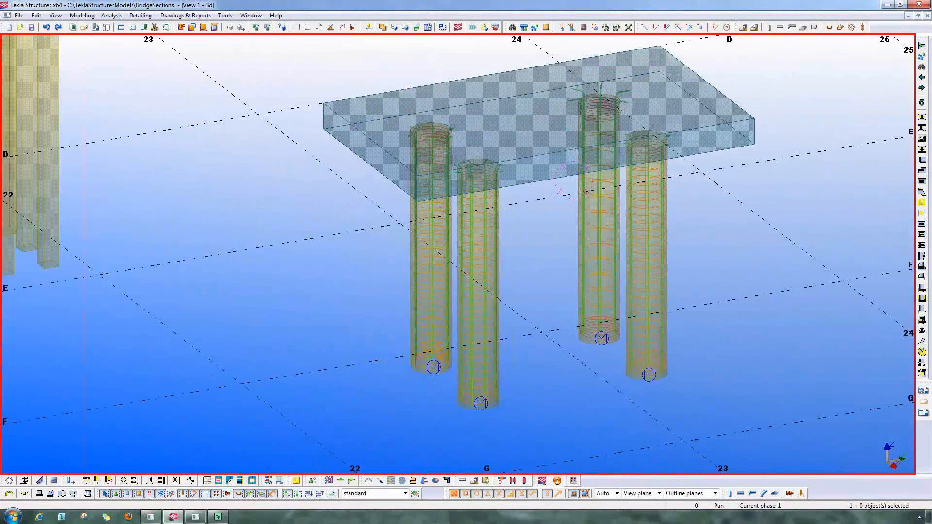
{"action": "scroll", "coordinate": [723, 316], "scroll_direction": "down", "scroll_amount": 2}
{"action": "scroll", "coordinate": [583, 340], "scroll_direction": "down", "scroll_amount": 2}
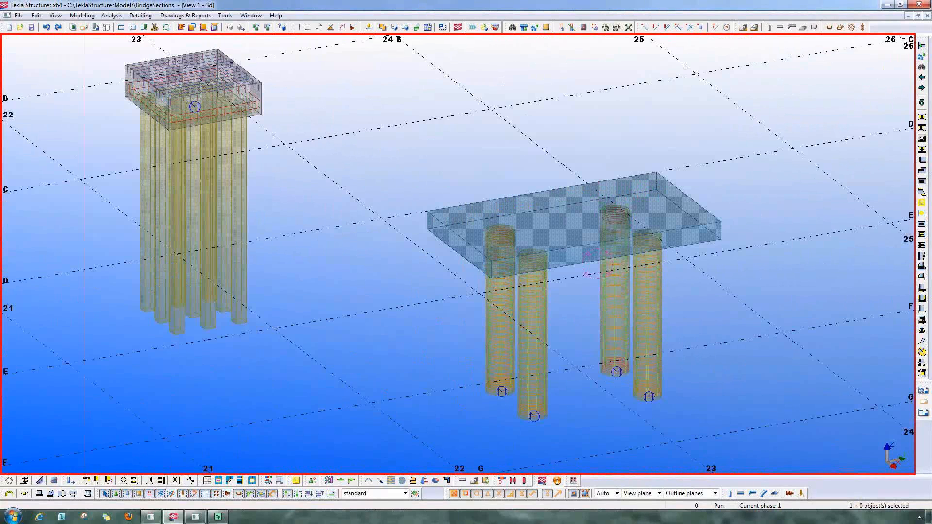
{"action": "scroll", "coordinate": [708, 332], "scroll_direction": "up", "scroll_amount": 4}
Step: Search the Component Catalog for "raft" and apply the Raft Foundation_TIN component to the slab above the four piles
{"action": "key", "text": "ctrl+f"}
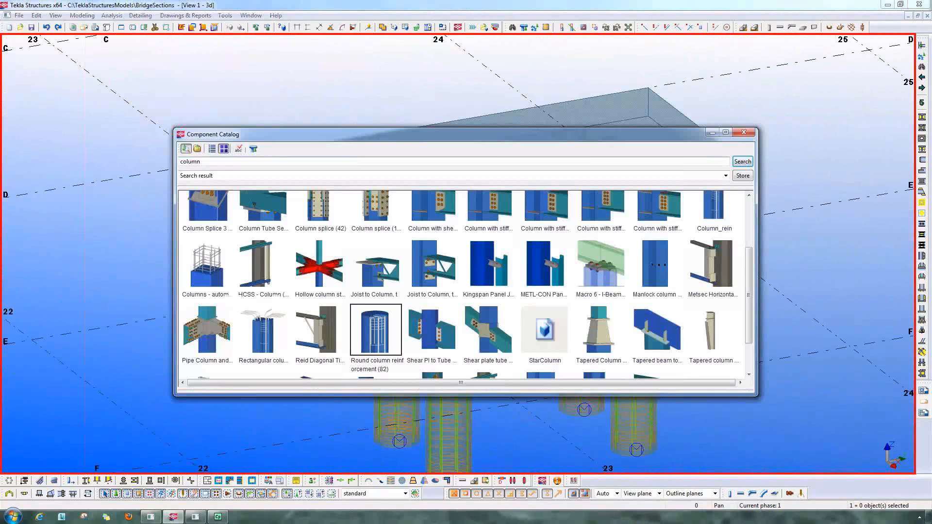
{"action": "type", "text": "raft"}
{"action": "key", "text": "Return"}
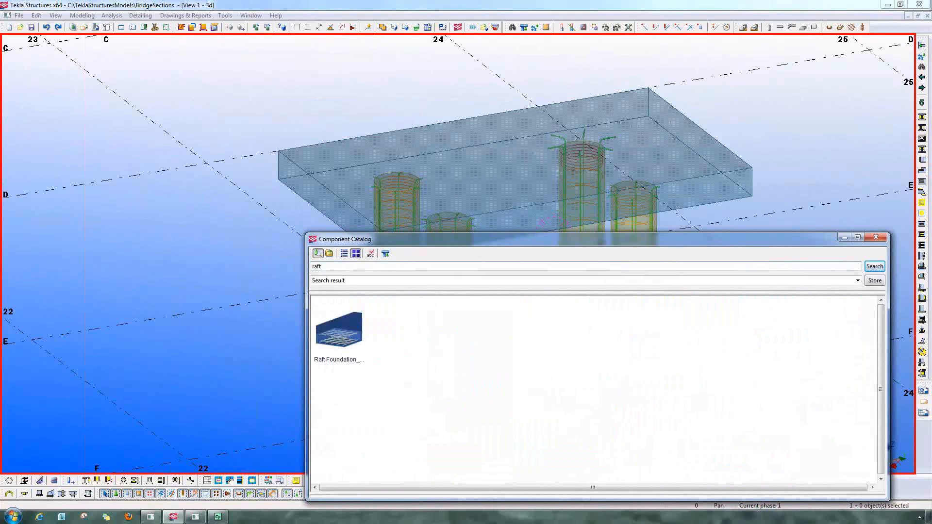
{"action": "left_click", "coordinate": [339, 329]}
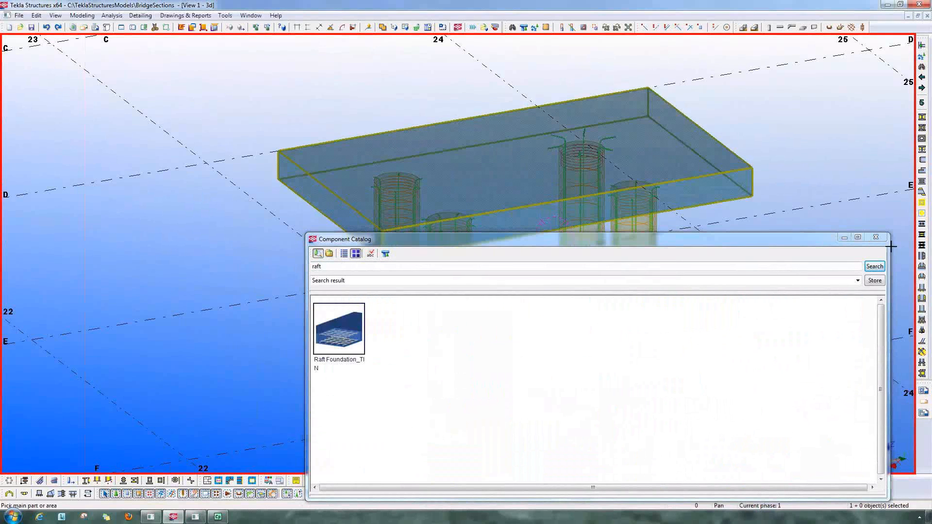
{"action": "left_click", "coordinate": [876, 237]}
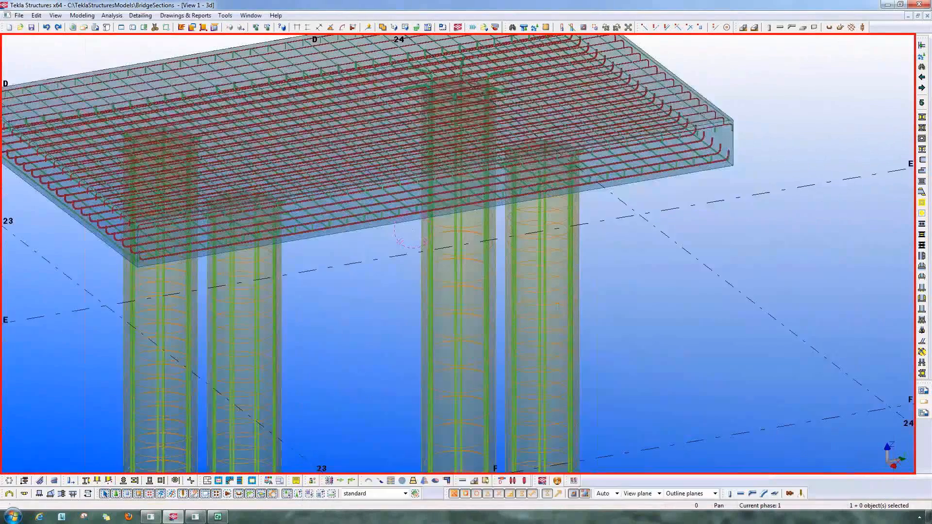
{"action": "scroll", "coordinate": [458, 253], "scroll_direction": "up", "scroll_amount": 3}
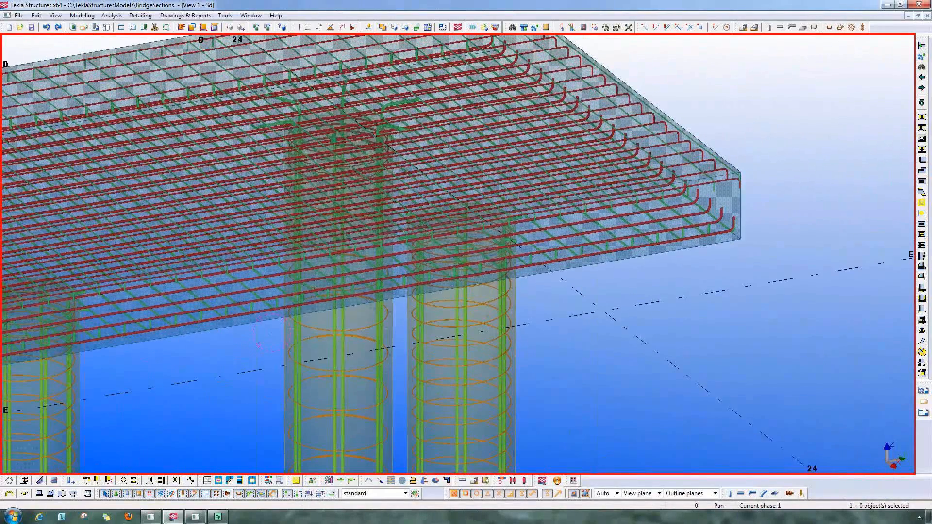
{"action": "scroll", "coordinate": [458, 254], "scroll_direction": "down", "scroll_amount": 3}
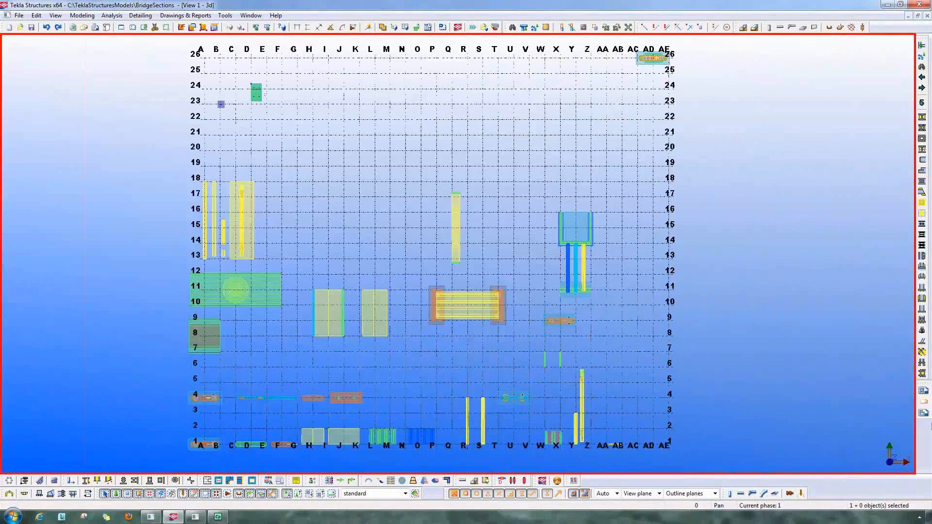
Step: Widen the mat slab in plan view by stretching one long edge towards grid line E and the other beyond grid line D
{"action": "middle_click_drag", "start_coordinate": [256, 92], "coordinate": [432, 274]}
{"action": "scroll", "coordinate": [432, 275], "scroll_direction": "up", "scroll_amount": 2}
{"action": "scroll", "coordinate": [443, 277], "scroll_direction": "up", "scroll_amount": 10}
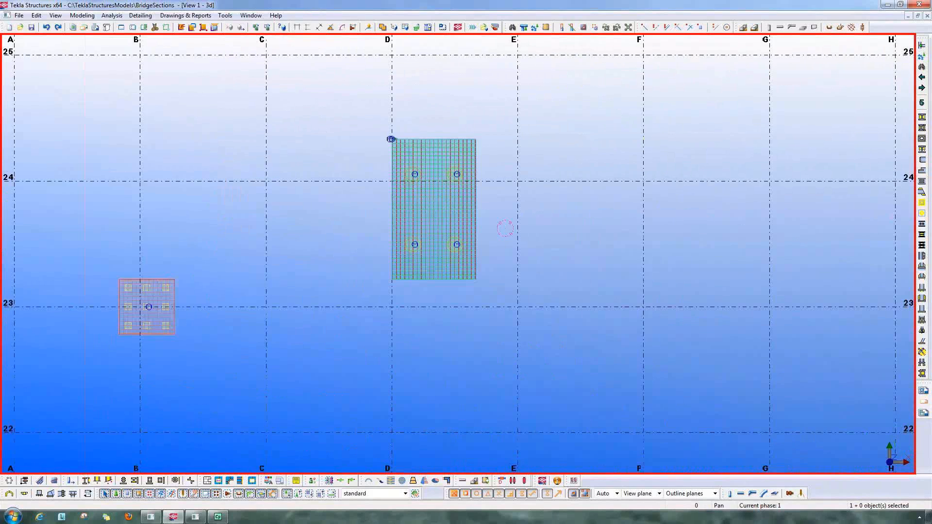
{"action": "scroll", "coordinate": [505, 229], "scroll_direction": "up", "scroll_amount": 3}
{"action": "middle_click_drag", "start_coordinate": [505, 228], "coordinate": [582, 299]}
{"action": "scroll", "coordinate": [564, 290], "scroll_direction": "up", "scroll_amount": 1}
{"action": "left_click", "coordinate": [506, 228]}
{"action": "right_click", "coordinate": [431, 85]}
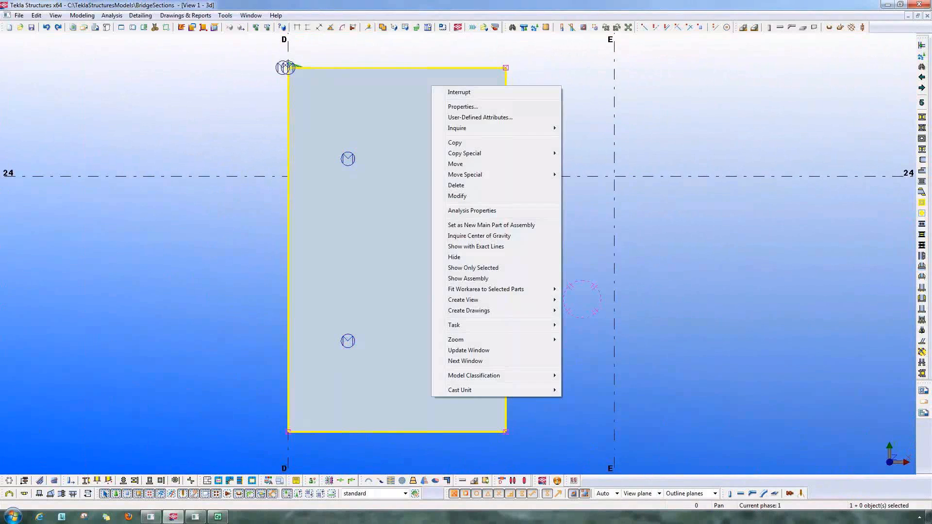
{"action": "left_click", "coordinate": [458, 197]}
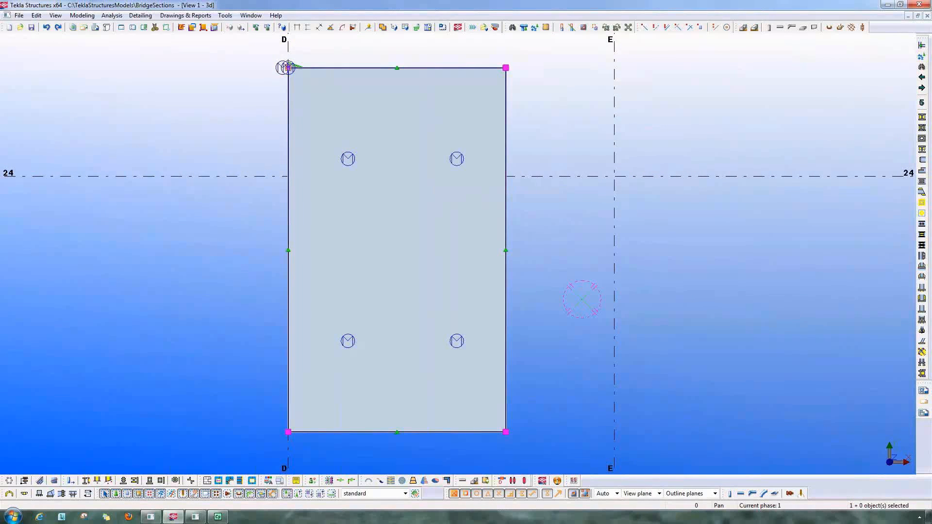
{"action": "left_click_drag", "start_coordinate": [505, 250], "coordinate": [593, 251]}
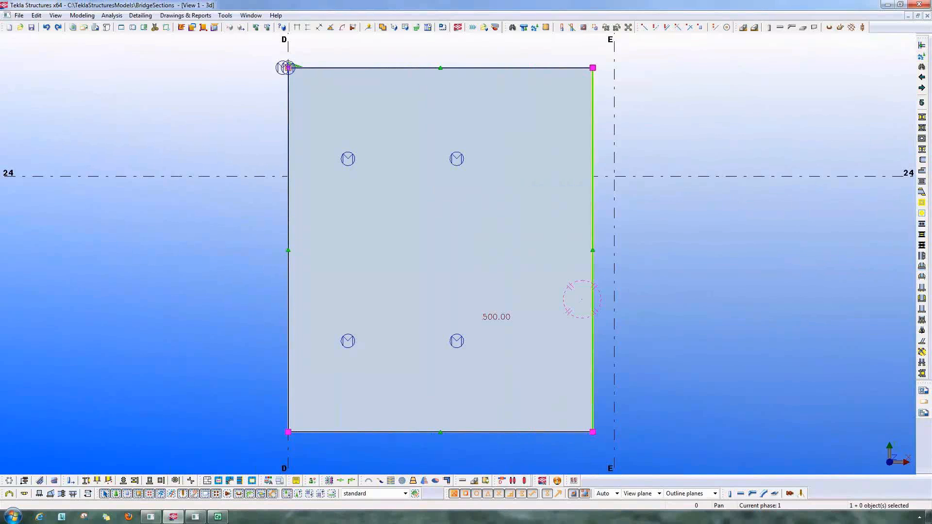
{"action": "left_click_drag", "start_coordinate": [288, 218], "coordinate": [228, 220]}
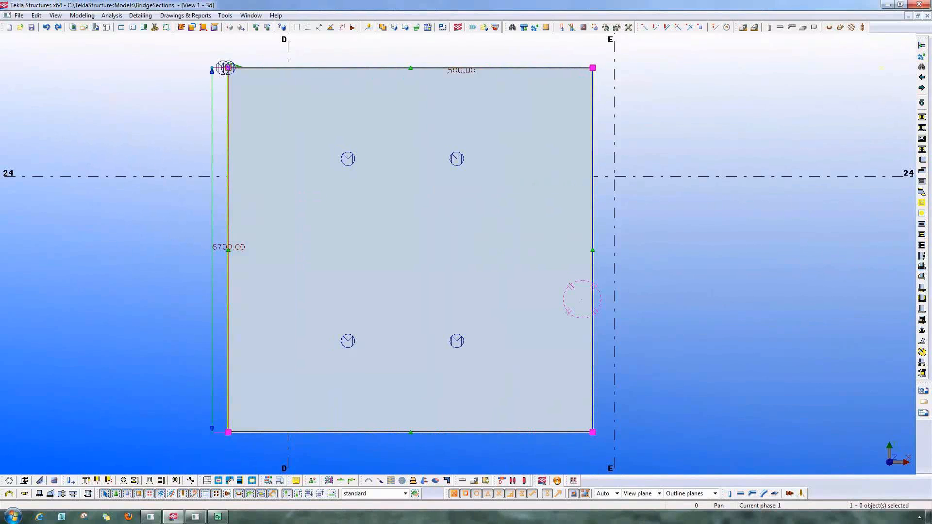
{"action": "left_click", "coordinate": [881, 68]}
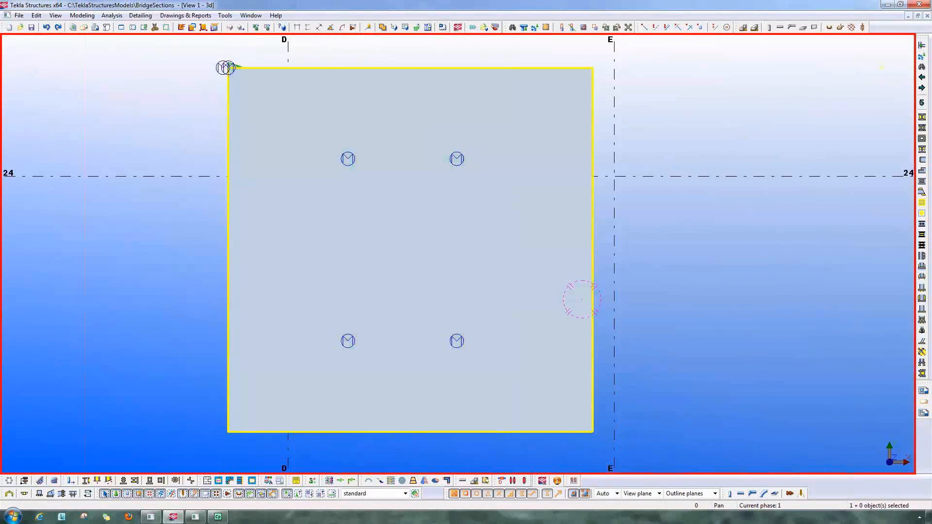
Step: Pull the midpoint of the mat slab's edge nearest grid line 25 outward to form a shallow peak
{"action": "scroll", "coordinate": [505, 99], "scroll_direction": "down", "scroll_amount": 2}
{"action": "right_click", "coordinate": [507, 102]}
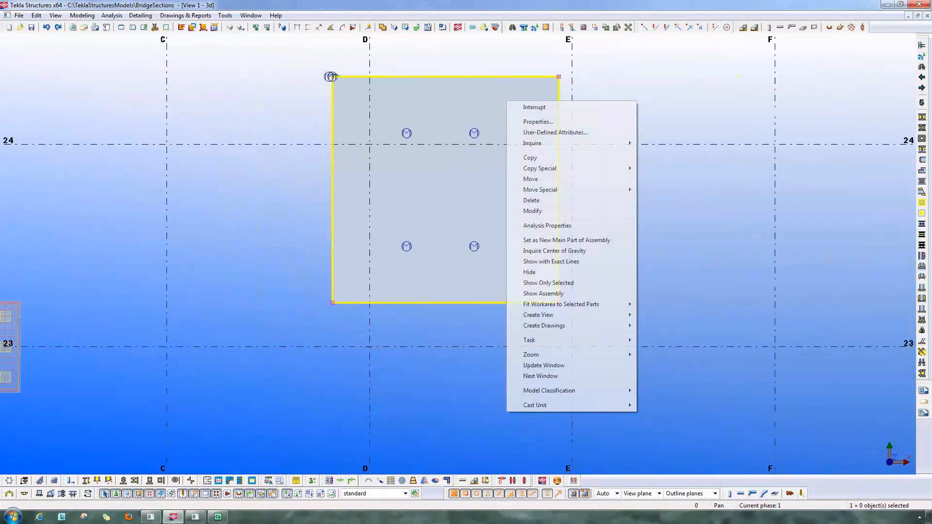
{"action": "left_click", "coordinate": [534, 210]}
{"action": "middle_click_drag", "start_coordinate": [534, 207], "coordinate": [526, 340]}
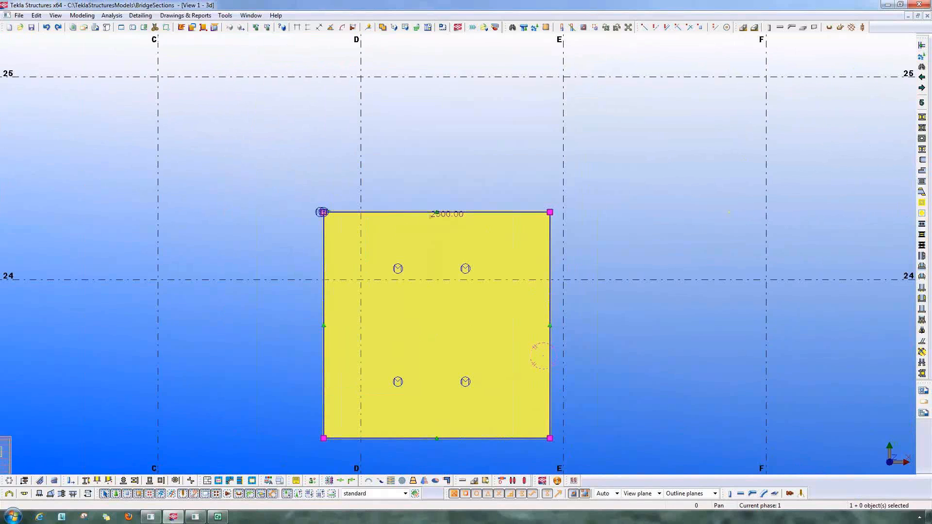
{"action": "left_click_drag", "start_coordinate": [438, 212], "coordinate": [454, 196]}
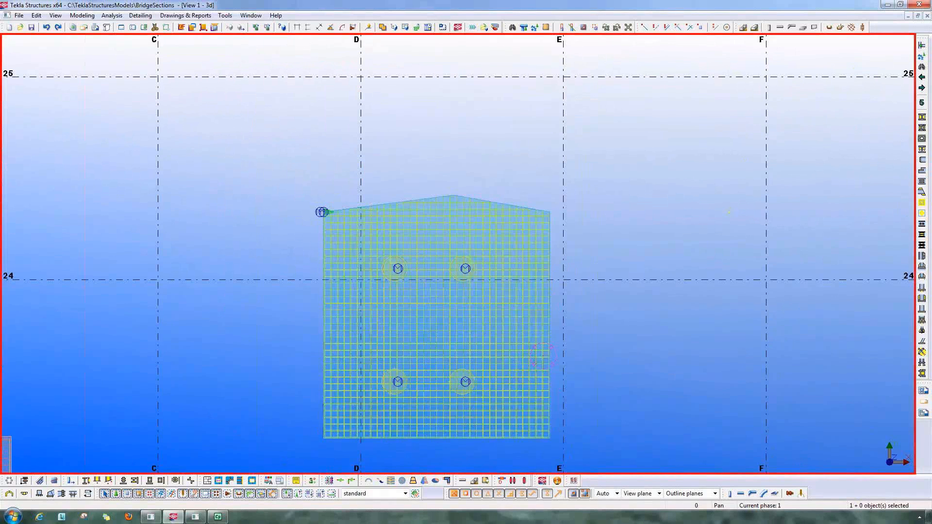
Step: Examine in 3D how the mat reinforcement follows the reshaped slab outline above the piles
{"action": "scroll", "coordinate": [512, 456], "scroll_direction": "up", "scroll_amount": 4}
{"action": "middle_click_drag", "start_coordinate": [631, 370], "coordinate": [546, 264], "text": "ctrl"}
{"action": "scroll", "coordinate": [545, 271], "scroll_direction": "up", "scroll_amount": 3}
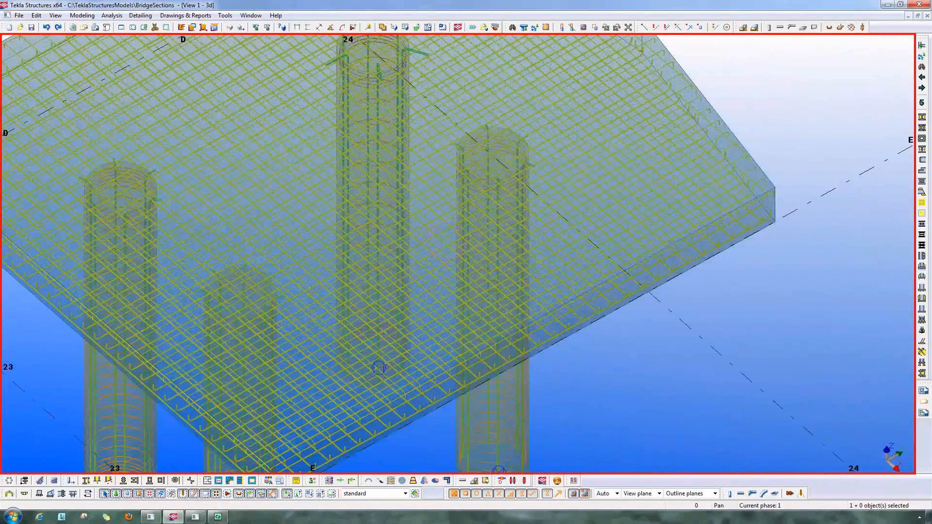
{"action": "scroll", "coordinate": [575, 353], "scroll_direction": "down", "scroll_amount": 3}
{"action": "left_click", "coordinate": [867, 416]}
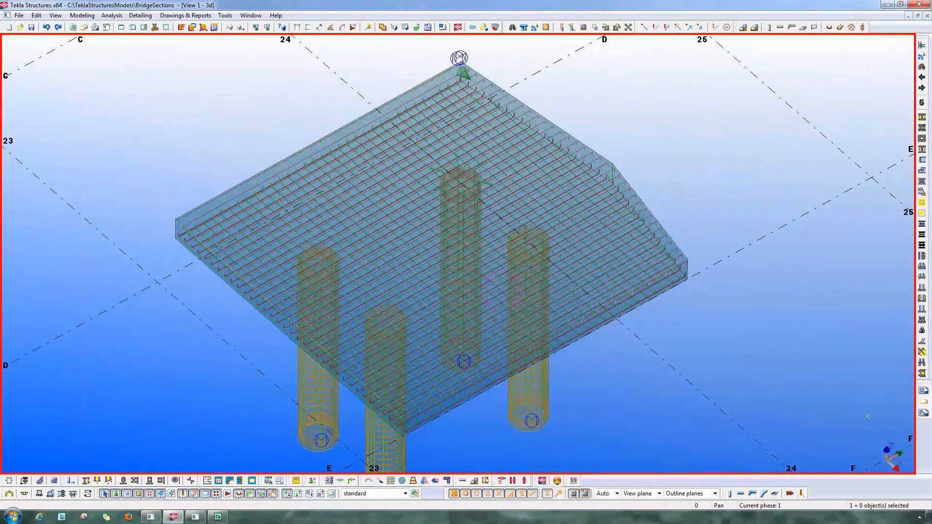
{"action": "scroll", "coordinate": [673, 293], "scroll_direction": "down", "scroll_amount": 2}
{"action": "scroll", "coordinate": [644, 254], "scroll_direction": "down", "scroll_amount": 4}
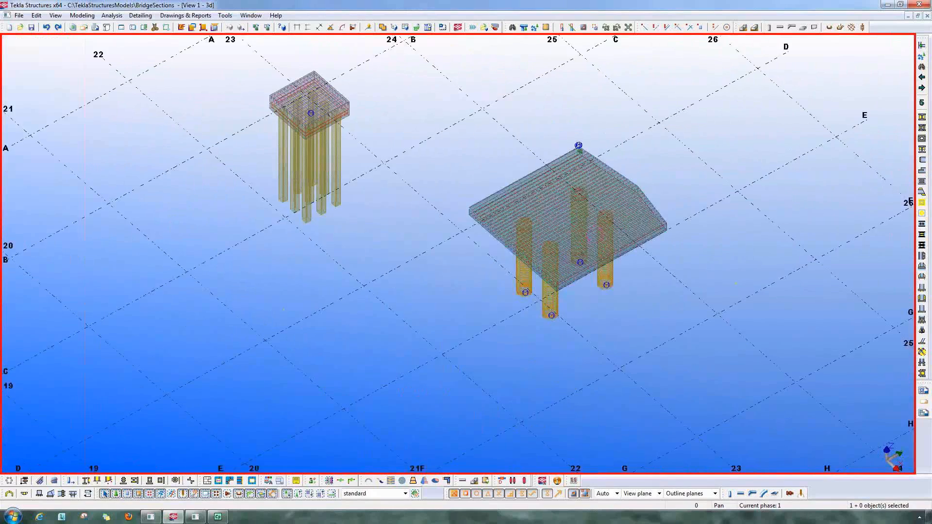
Step: Copy the profile definition of the green tapered pier near grid lines D and E from its concrete column properties
{"action": "middle_click_drag", "start_coordinate": [590, 317], "coordinate": [658, 98]}
{"action": "middle_click_drag", "start_coordinate": [508, 215], "coordinate": [626, 112]}
{"action": "middle_click_drag", "start_coordinate": [549, 304], "coordinate": [823, 90]}
{"action": "middle_click_drag", "start_coordinate": [389, 204], "coordinate": [602, 158]}
{"action": "scroll", "coordinate": [602, 158], "scroll_direction": "down", "scroll_amount": 1}
{"action": "key", "text": "v"}
{"action": "left_click", "coordinate": [373, 250]}
{"action": "middle_click_drag", "start_coordinate": [437, 319], "coordinate": [440, 437], "text": "ctrl"}
{"action": "scroll", "coordinate": [422, 415], "scroll_direction": "up", "scroll_amount": 1}
{"action": "middle_click_drag", "start_coordinate": [418, 383], "coordinate": [384, 350]}
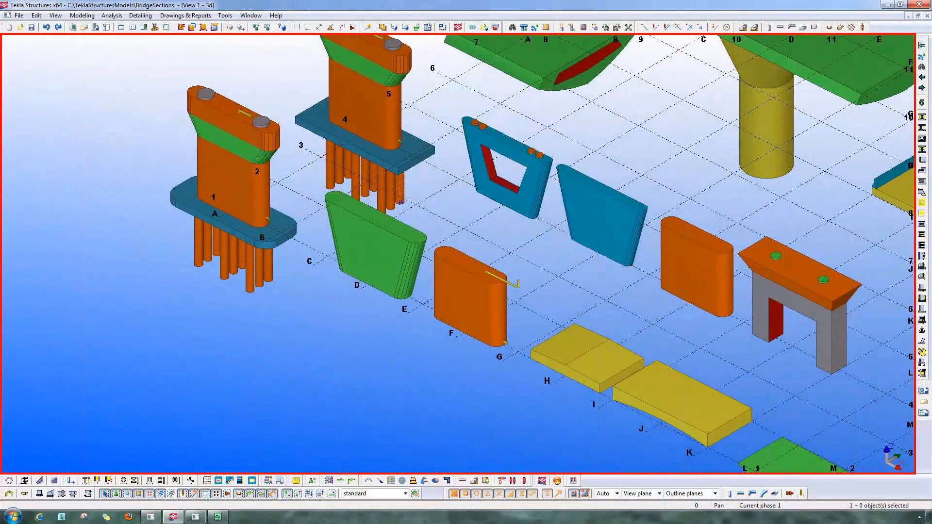
{"action": "scroll", "coordinate": [512, 324], "scroll_direction": "down", "scroll_amount": 2}
{"action": "middle_click_drag", "start_coordinate": [513, 324], "coordinate": [367, 248]}
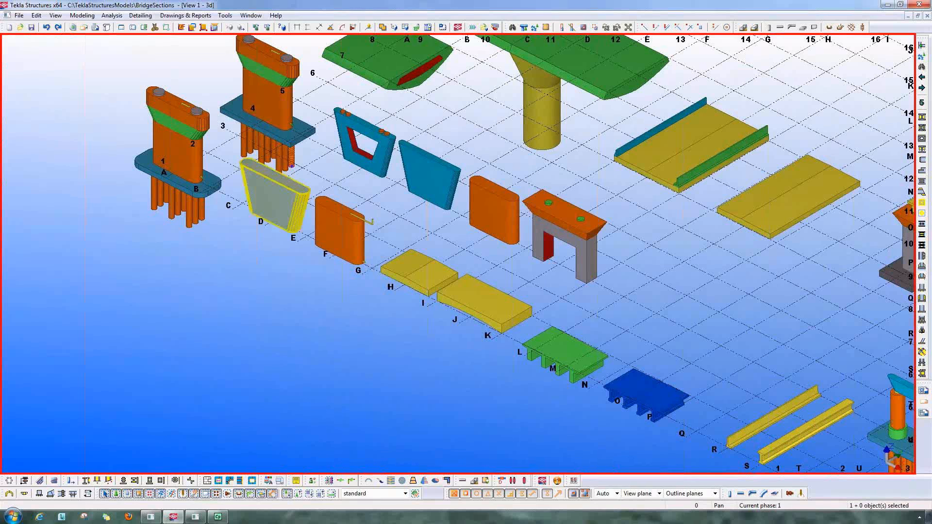
{"action": "double_click", "coordinate": [278, 201]}
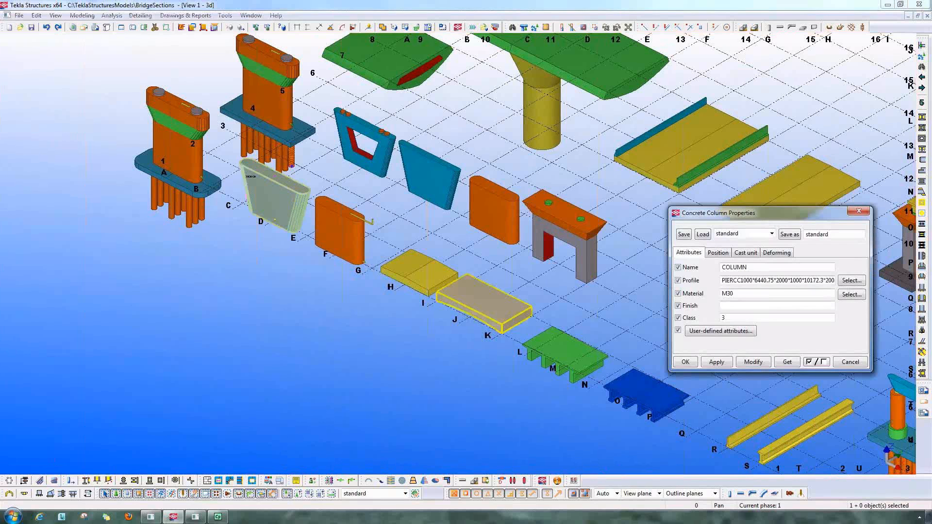
{"action": "double_click", "coordinate": [742, 280]}
{"action": "key", "text": "ctrl+c"}
{"action": "left_click", "coordinate": [851, 362]}
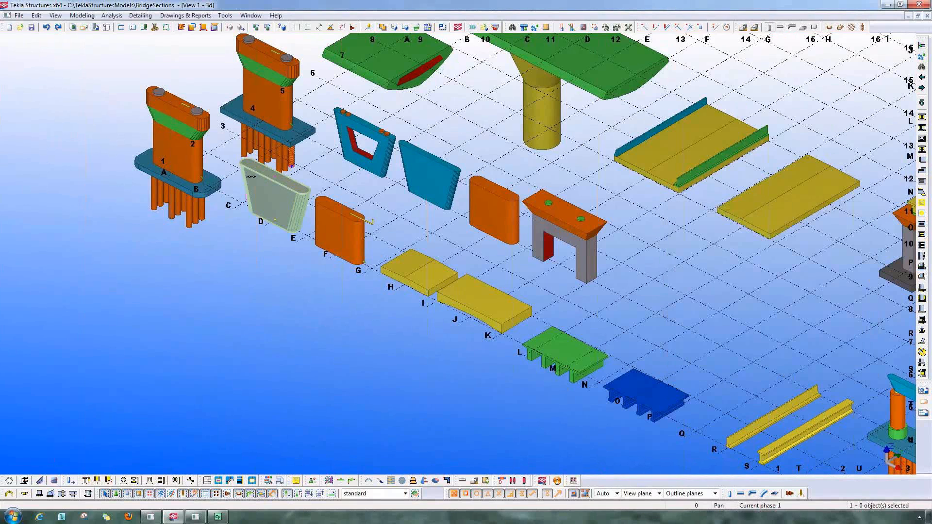
Step: Place a new concrete column in the empty grid area beyond the green and blue deck sections
{"action": "left_click", "coordinate": [769, 27]}
{"action": "left_click", "coordinate": [689, 329]}
{"action": "middle_click_drag", "start_coordinate": [555, 365], "coordinate": [414, 360]}
{"action": "scroll", "coordinate": [550, 340], "scroll_direction": "up", "scroll_amount": 3}
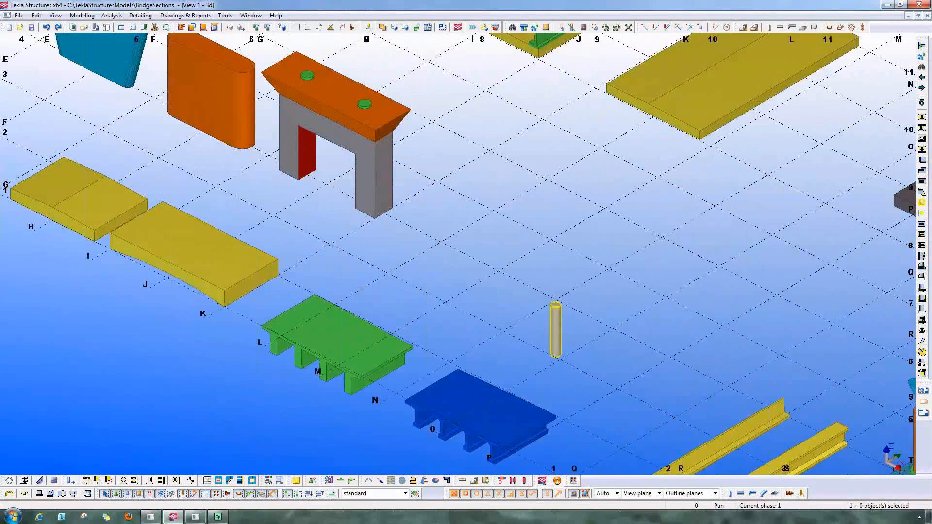
Step: Set the new column's bottom level to 0 and top level to 9000 and update it in the model
{"action": "double_click", "coordinate": [556, 330]}
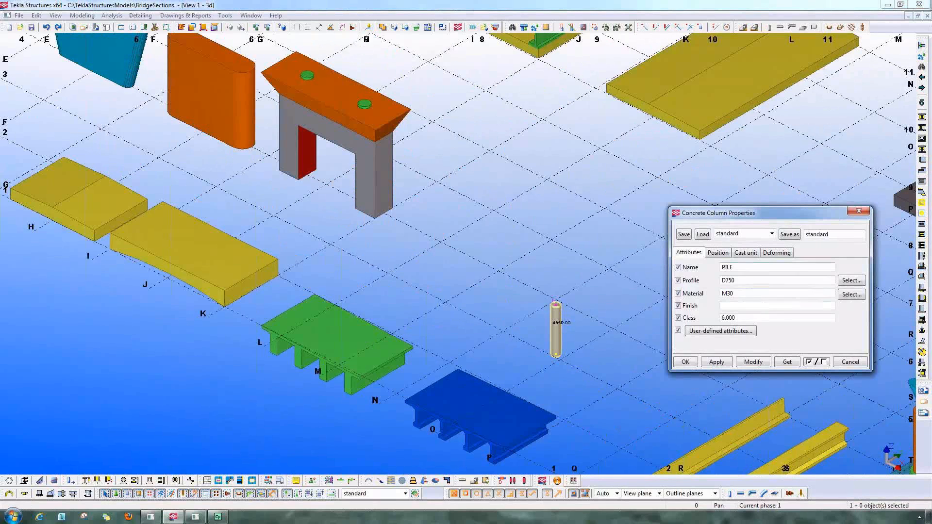
{"action": "left_click", "coordinate": [718, 252]}
{"action": "left_click", "coordinate": [749, 344]}
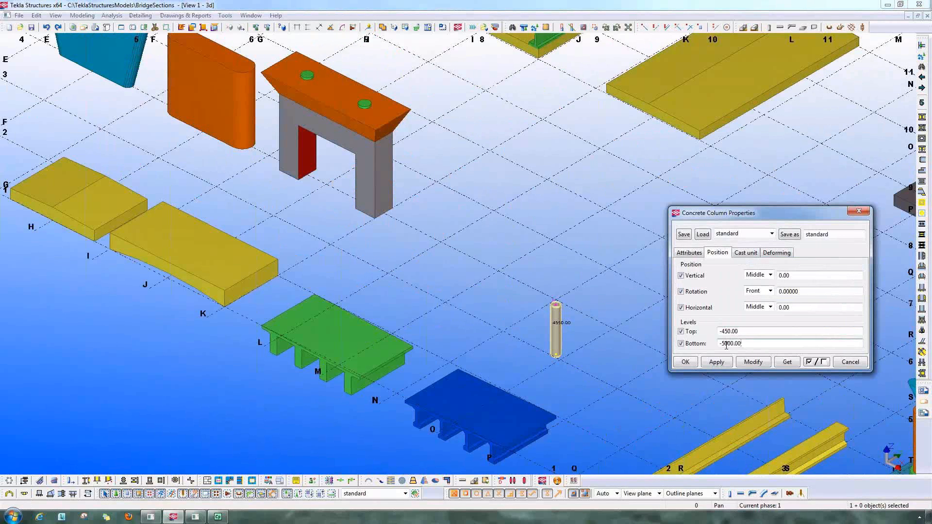
{"action": "left_click_drag", "start_coordinate": [726, 346], "coordinate": [716, 346]}
{"action": "type", "text": "0"}
{"action": "key", "text": "Tab"}
{"action": "type", "text": "9000"}
{"action": "left_click", "coordinate": [717, 362]}
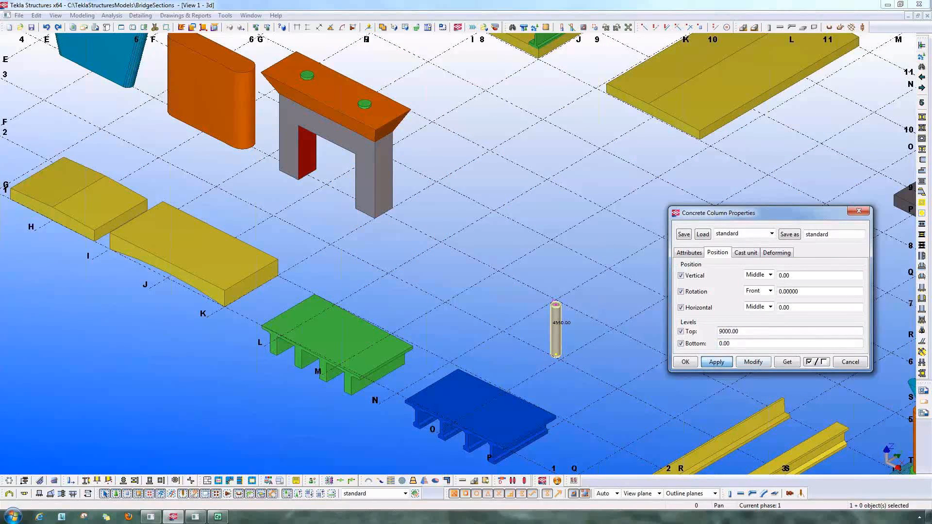
{"action": "left_click", "coordinate": [754, 362]}
Step: Replace the new column's profile with the copied definition PIERCC1000*6440.75*2000*1000*10172.3*2000 and update the column
{"action": "left_click", "coordinate": [690, 253]}
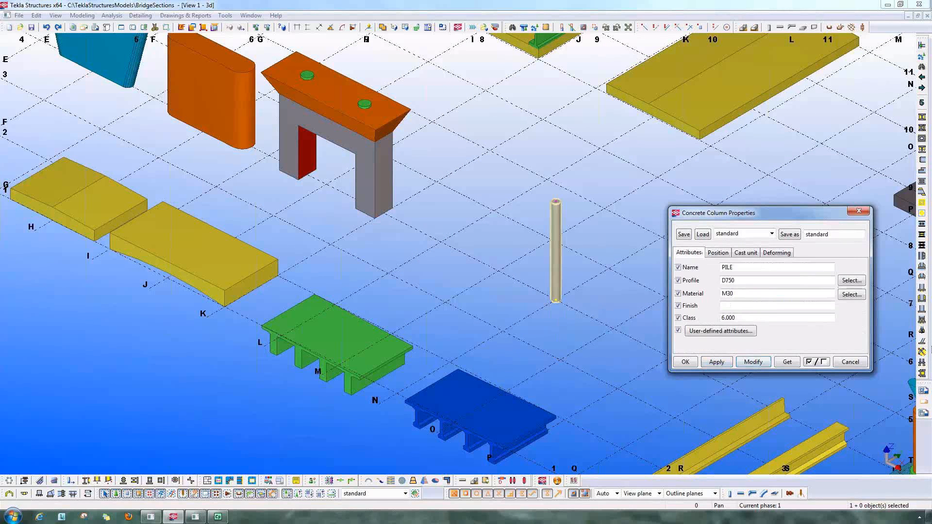
{"action": "double_click", "coordinate": [769, 283]}
{"action": "key", "text": "ctrl+v"}
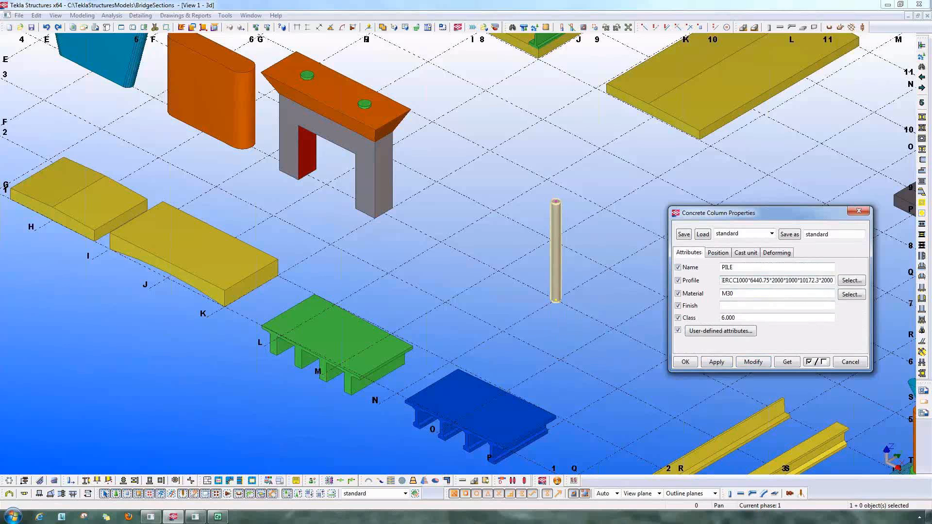
{"action": "left_click", "coordinate": [753, 362]}
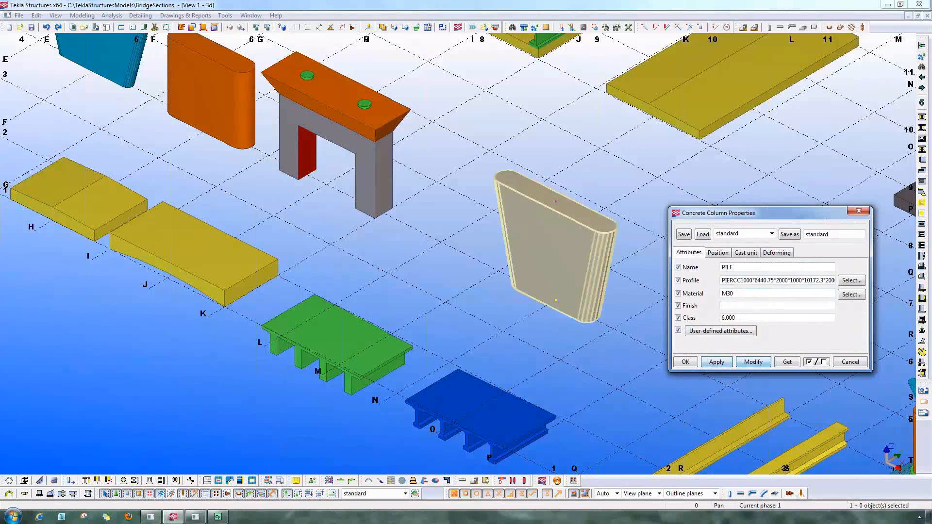
{"action": "left_click", "coordinate": [686, 362]}
Step: Copy the profile definition PIER1000*6440.75*2000 from the orange pier near grid lines F and G
{"action": "scroll", "coordinate": [621, 329], "scroll_direction": "down", "scroll_amount": 3}
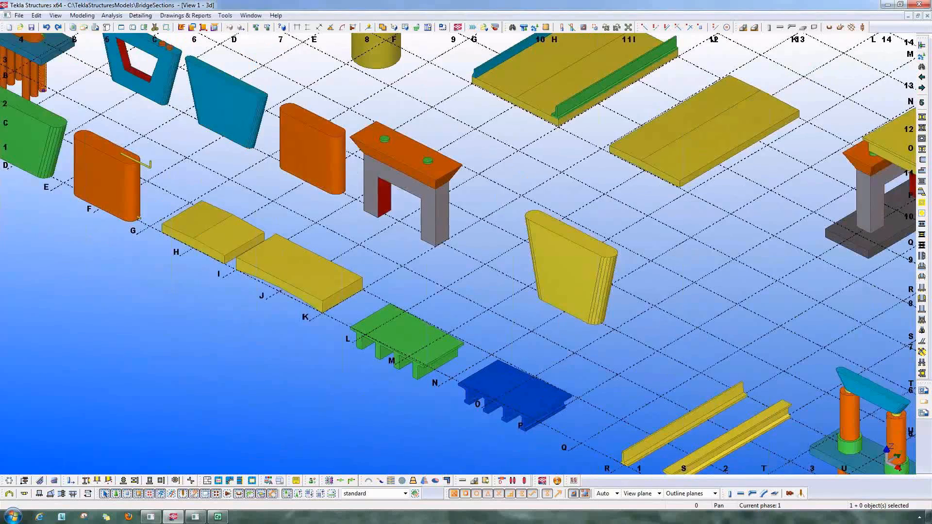
{"action": "scroll", "coordinate": [610, 346], "scroll_direction": "down", "scroll_amount": 2}
{"action": "middle_click_drag", "start_coordinate": [610, 346], "coordinate": [607, 366]}
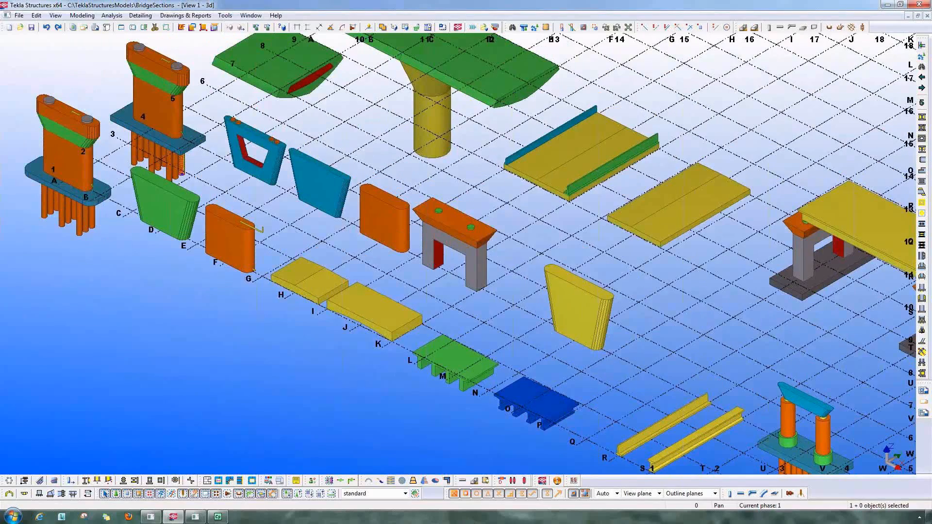
{"action": "scroll", "coordinate": [298, 313], "scroll_direction": "up", "scroll_amount": 2}
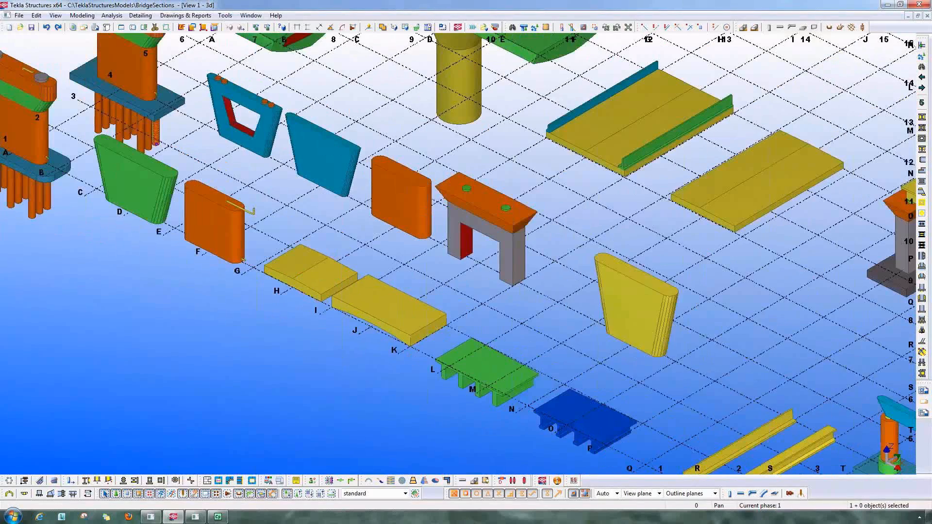
{"action": "middle_click_drag", "start_coordinate": [299, 313], "coordinate": [362, 362]}
{"action": "key", "text": "ctrl+p"}
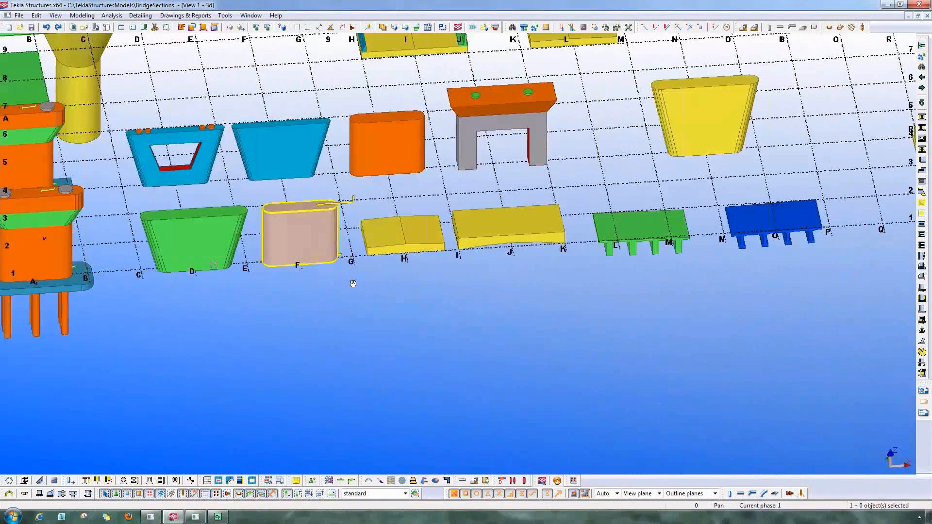
{"action": "key", "text": "ctrl+p"}
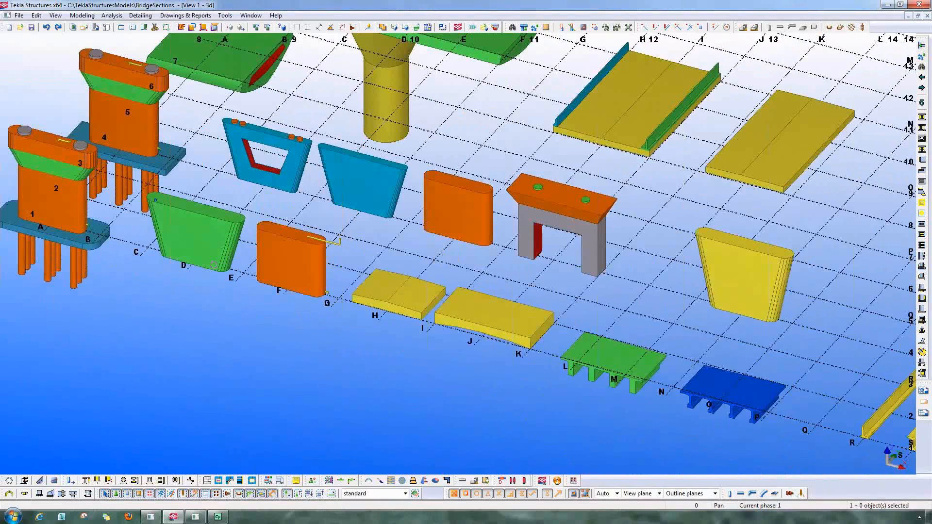
{"action": "double_click", "coordinate": [291, 257]}
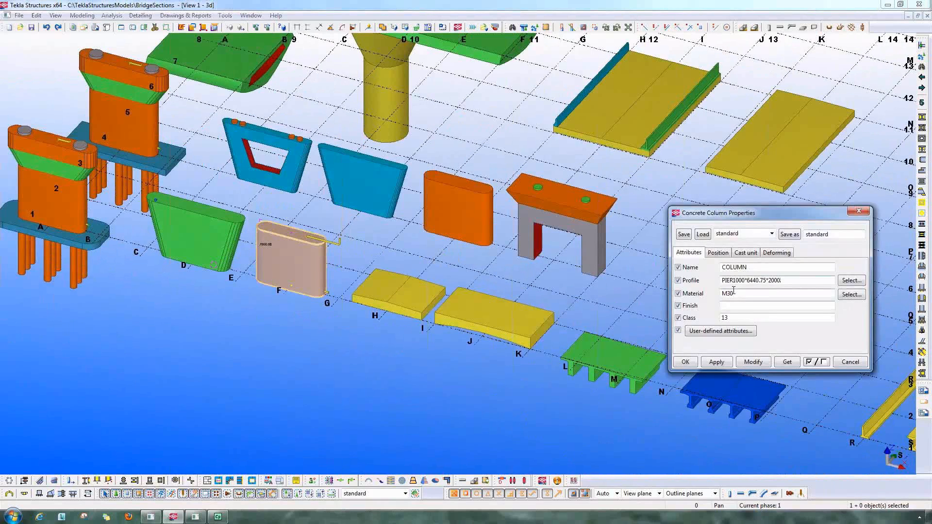
{"action": "left_click_drag", "start_coordinate": [734, 290], "coordinate": [699, 302]}
{"action": "left_click", "coordinate": [850, 362]}
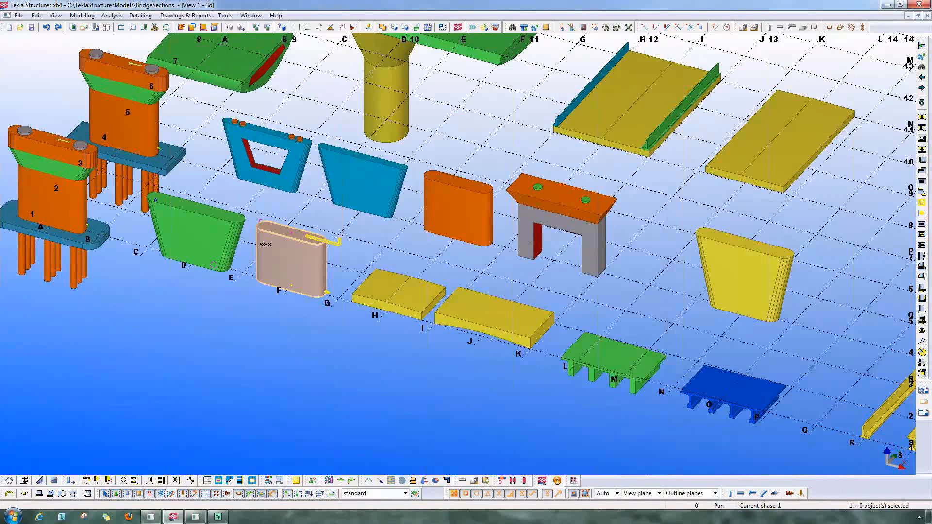
Step: Change the new column's profile to PIER1000*6440.75*2000 and update it in the model
{"action": "scroll", "coordinate": [329, 245], "scroll_direction": "up", "scroll_amount": 3}
{"action": "scroll", "coordinate": [291, 269], "scroll_direction": "down", "scroll_amount": 4}
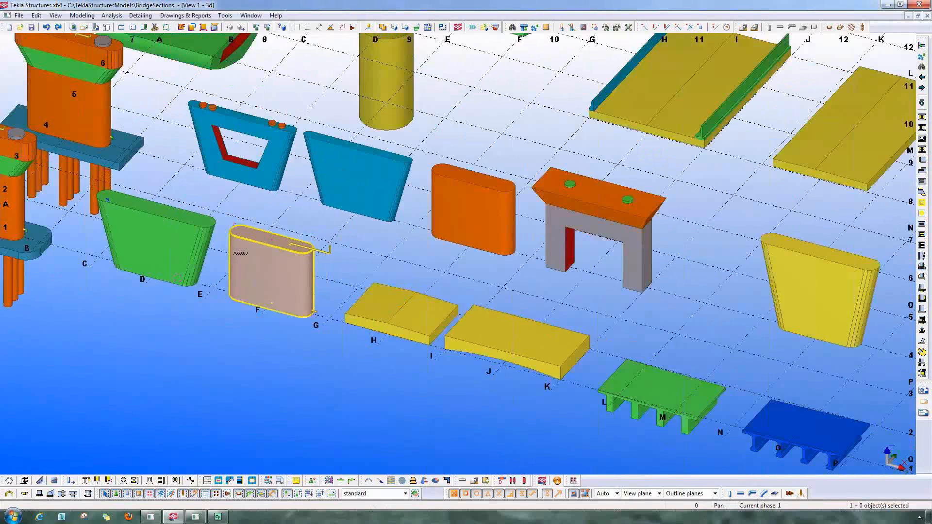
{"action": "middle_click_drag", "start_coordinate": [518, 339], "coordinate": [206, 361]}
{"action": "left_click", "coordinate": [206, 361]}
{"action": "double_click", "coordinate": [508, 306]}
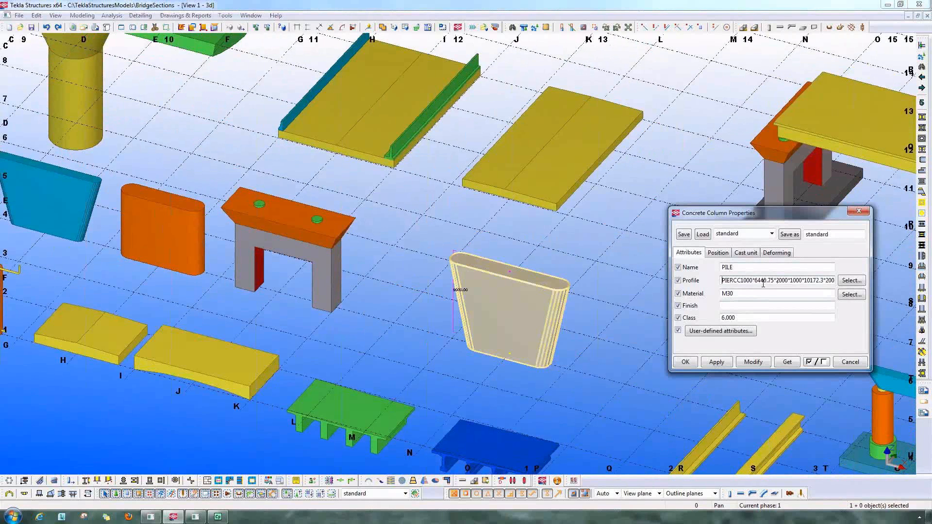
{"action": "double_click", "coordinate": [764, 284]}
{"action": "type", "text": "PIER1000*6440.75*2000"}
{"action": "left_click", "coordinate": [753, 361]}
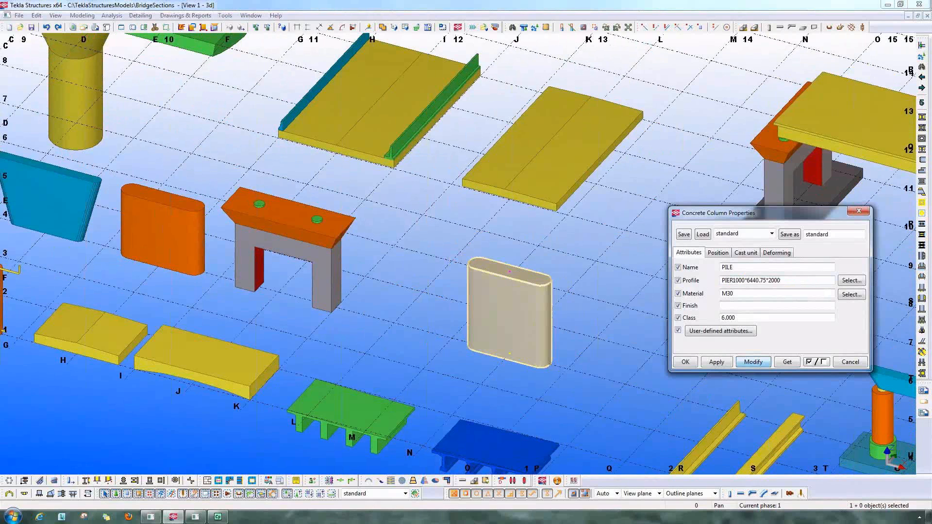
{"action": "left_click", "coordinate": [686, 361]}
Step: Review the PIER profile and its radius and distance parameters in the profile catalog from the new column's properties
{"action": "scroll", "coordinate": [573, 314], "scroll_direction": "up", "scroll_amount": 4}
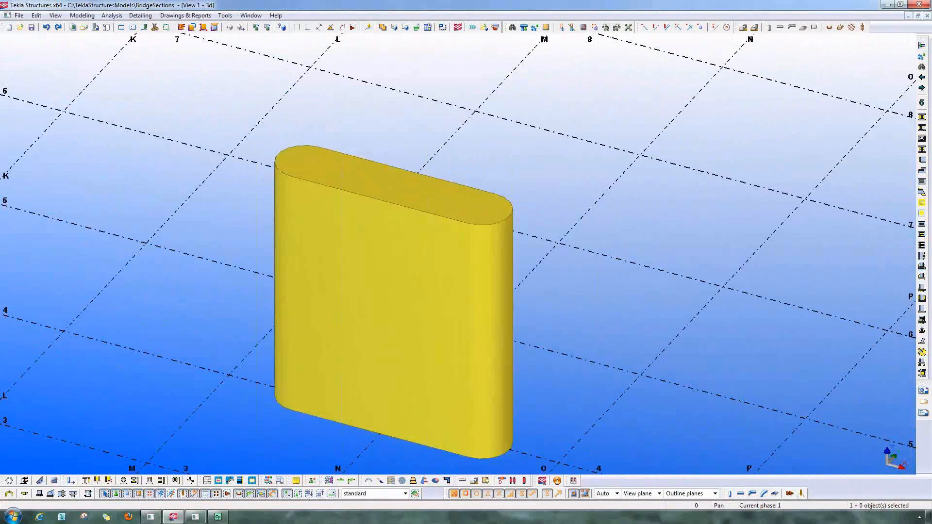
{"action": "double_click", "coordinate": [394, 301]}
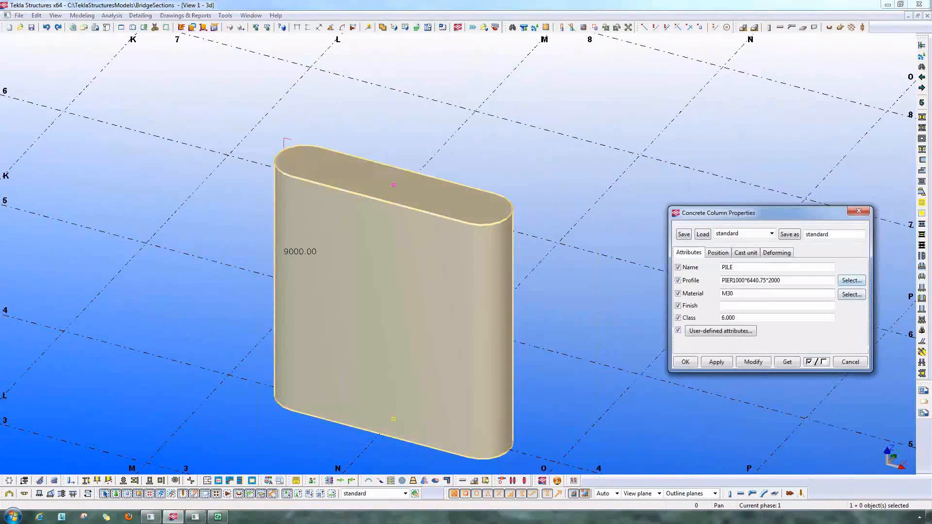
{"action": "left_click", "coordinate": [852, 280]}
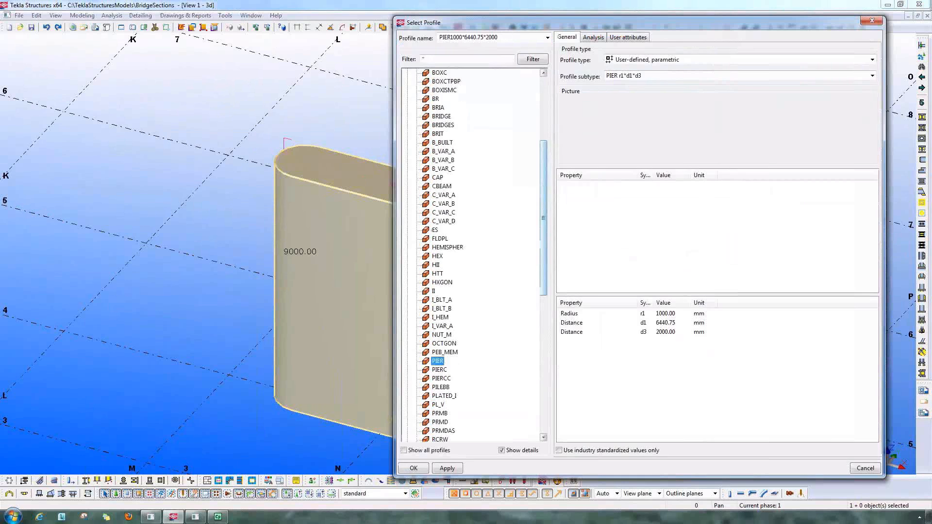
{"action": "left_click_drag", "start_coordinate": [544, 226], "coordinate": [543, 259]}
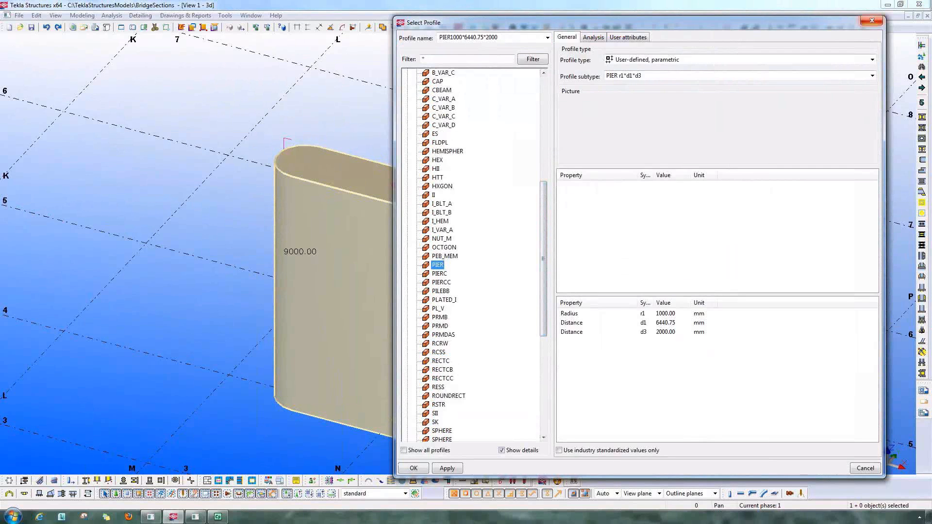
{"action": "left_click", "coordinate": [872, 20]}
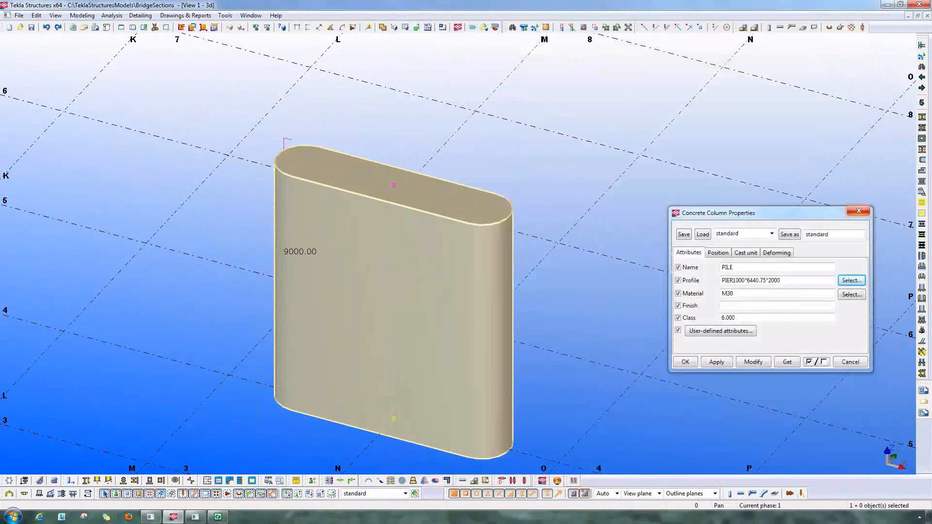
{"action": "left_click", "coordinate": [859, 210]}
Step: Examine the round pier under the long green deck from below and check the column properties of its flared head
{"action": "scroll", "coordinate": [631, 213], "scroll_direction": "down", "scroll_amount": 7}
{"action": "middle_click_drag", "start_coordinate": [632, 235], "coordinate": [626, 250]}
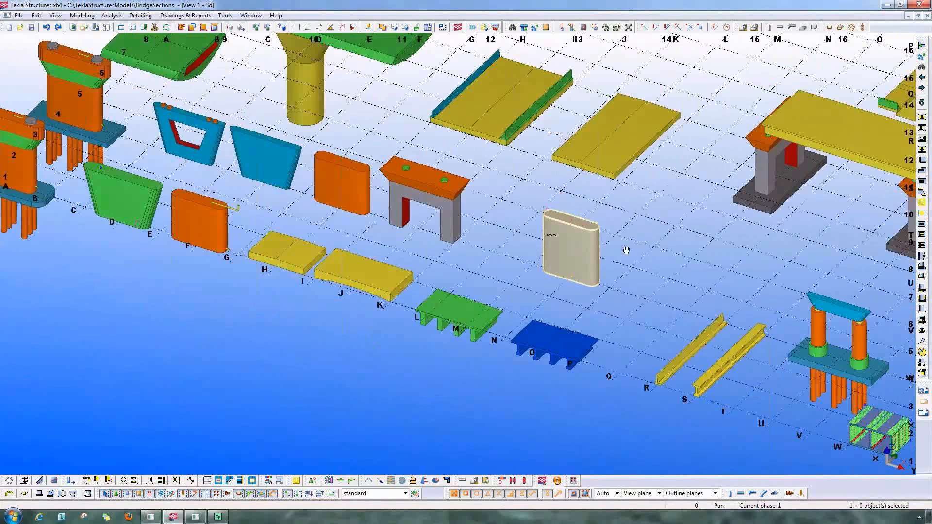
{"action": "scroll", "coordinate": [440, 194], "scroll_direction": "up", "scroll_amount": 3}
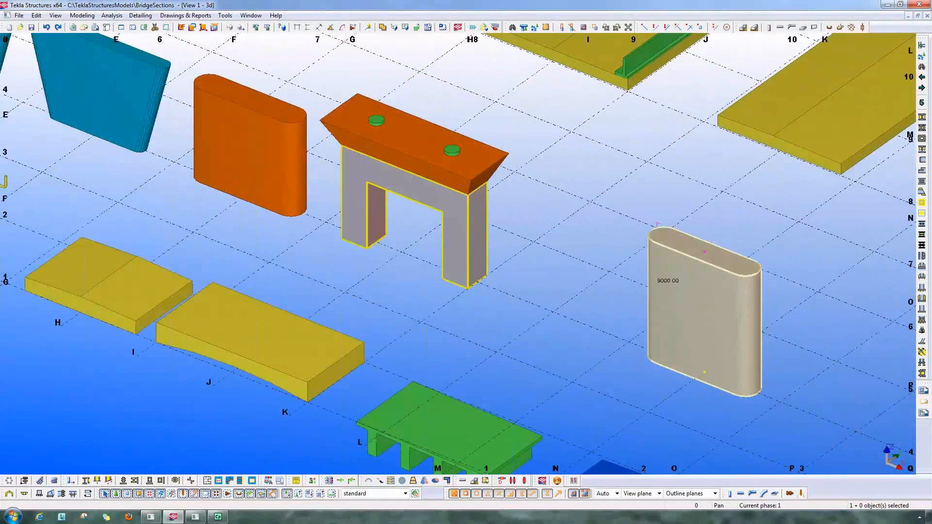
{"action": "scroll", "coordinate": [451, 102], "scroll_direction": "down", "scroll_amount": 3}
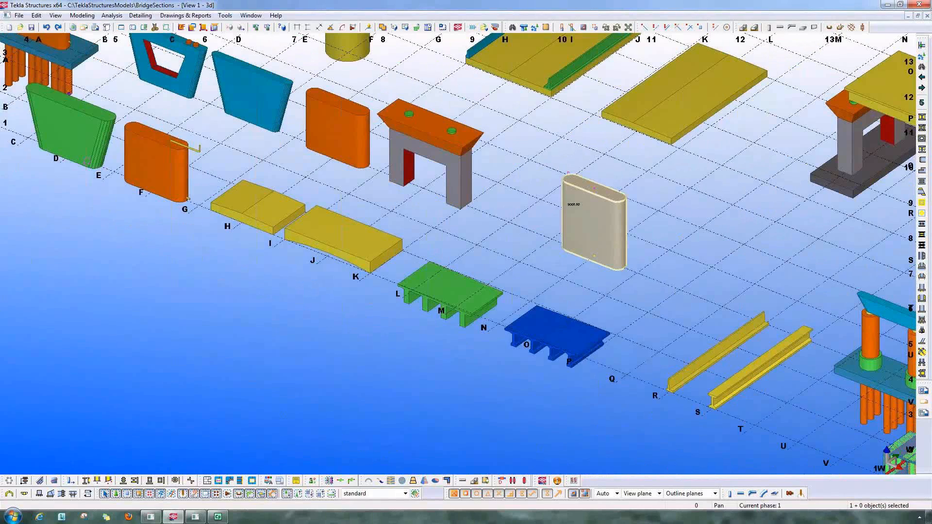
{"action": "scroll", "coordinate": [451, 268], "scroll_direction": "down", "scroll_amount": 2}
{"action": "scroll", "coordinate": [446, 195], "scroll_direction": "up", "scroll_amount": 2}
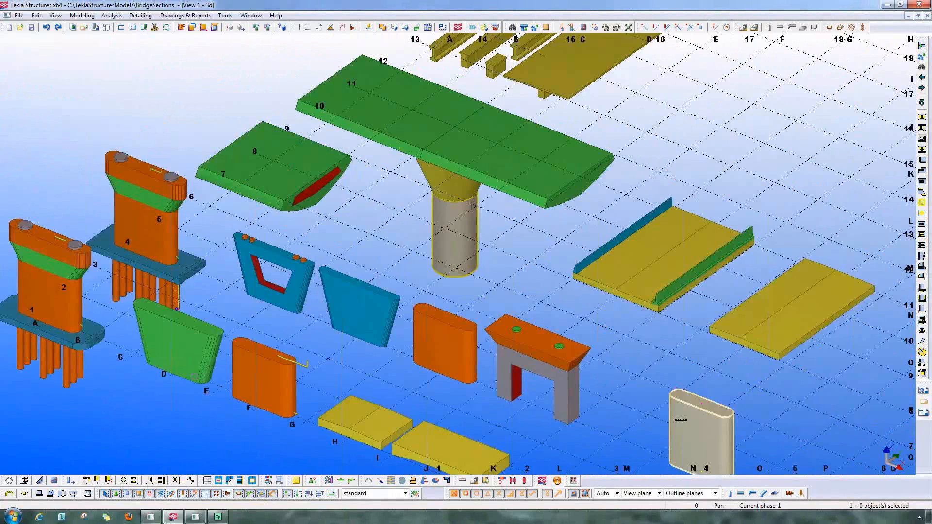
{"action": "middle_click_drag", "start_coordinate": [446, 195], "coordinate": [658, 199], "text": "ctrl"}
{"action": "scroll", "coordinate": [250, 346], "scroll_direction": "up", "scroll_amount": 3}
{"action": "middle_click_drag", "start_coordinate": [427, 316], "coordinate": [374, 291], "text": "ctrl"}
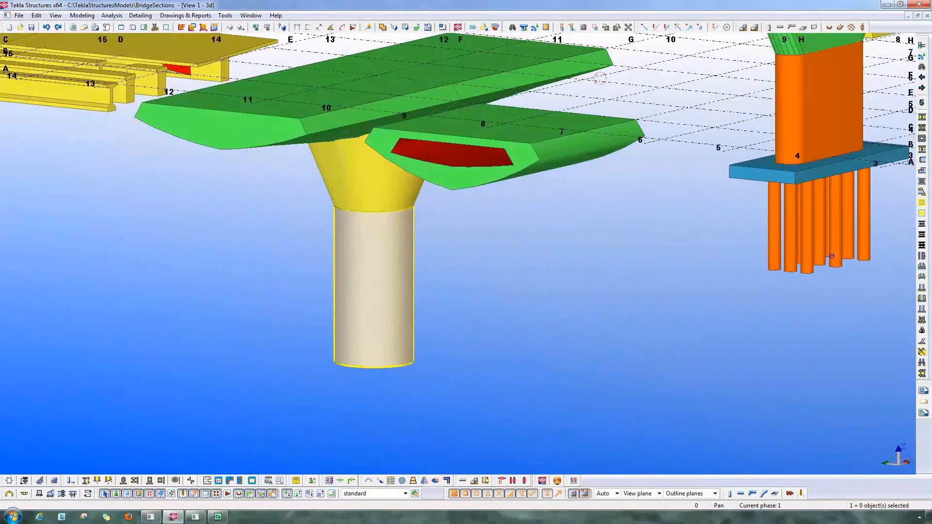
{"action": "double_click", "coordinate": [370, 179]}
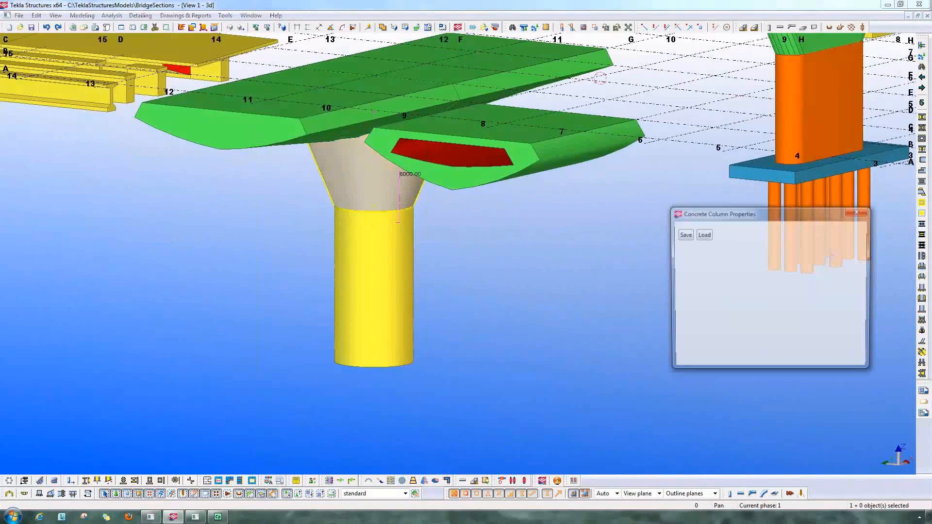
{"action": "left_click", "coordinate": [851, 362]}
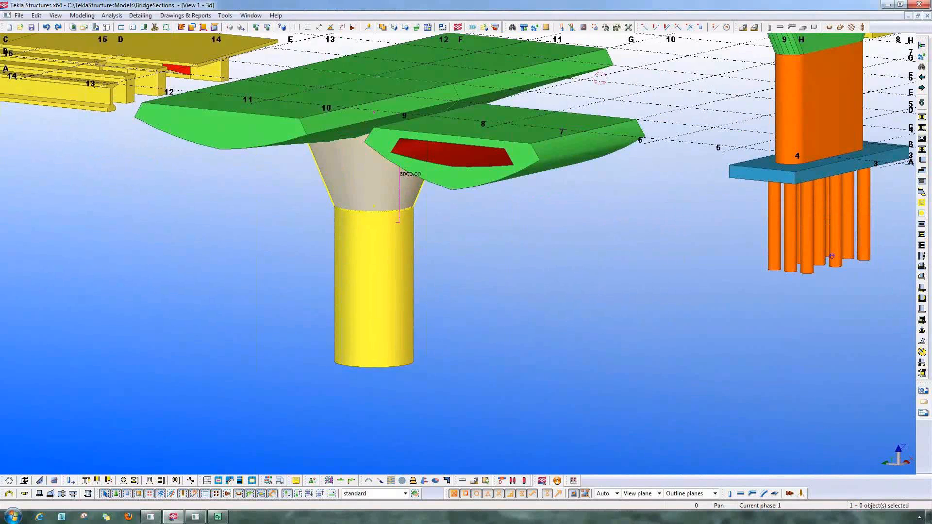
Step: Copy the profile definition BRIT1000*120*2500*4000*12000 from the beam properties of the long green deck
{"action": "middle_click_drag", "start_coordinate": [420, 233], "coordinate": [441, 264], "text": "ctrl"}
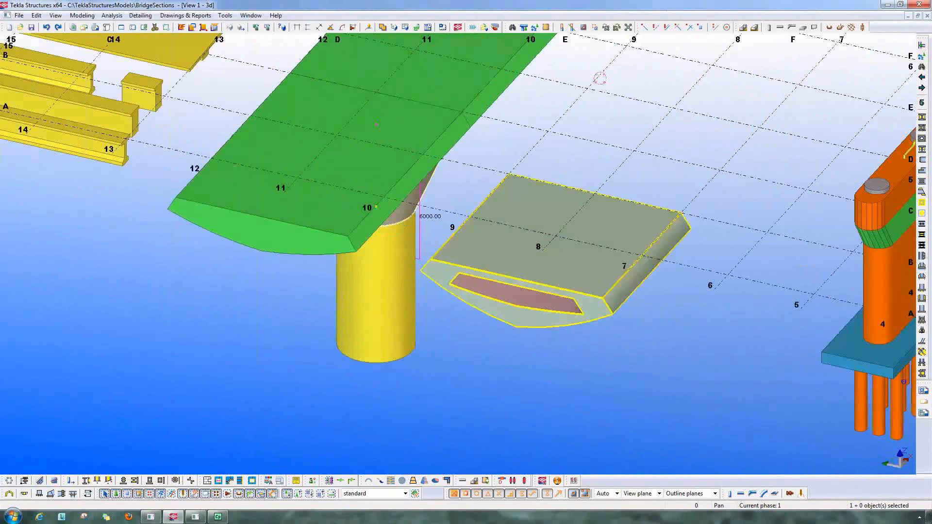
{"action": "double_click", "coordinate": [357, 179]}
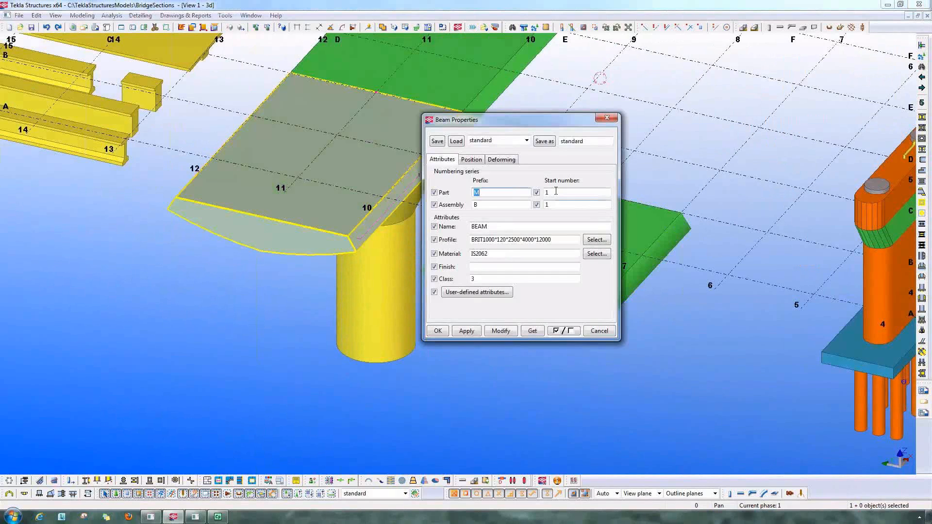
{"action": "double_click", "coordinate": [556, 240]}
{"action": "key", "text": "ctrl+c"}
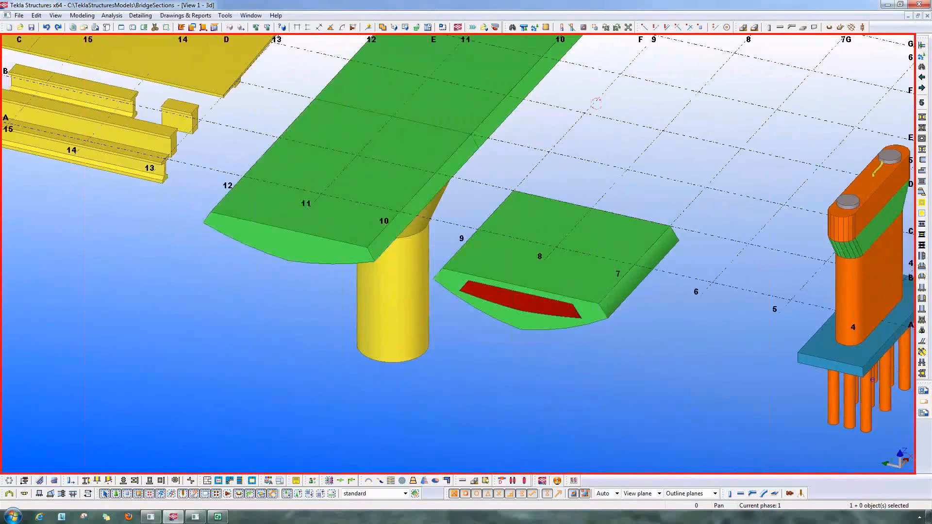
Step: Place a concrete beam 12000 mm long in the empty grid area between the long green deck and the blue piers
{"action": "scroll", "coordinate": [421, 404], "scroll_direction": "down", "scroll_amount": 3}
{"action": "middle_click_drag", "start_coordinate": [421, 403], "coordinate": [575, 436], "text": "ctrl"}
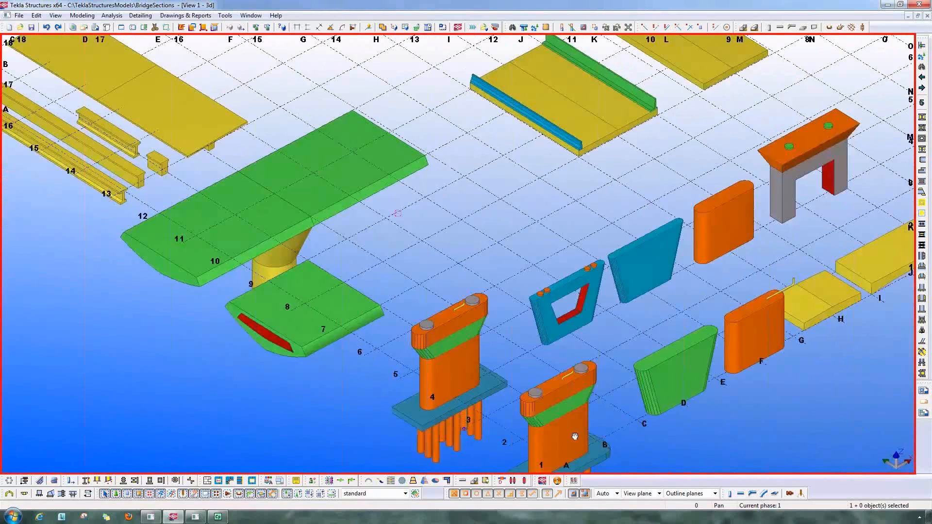
{"action": "left_click", "coordinate": [463, 481]}
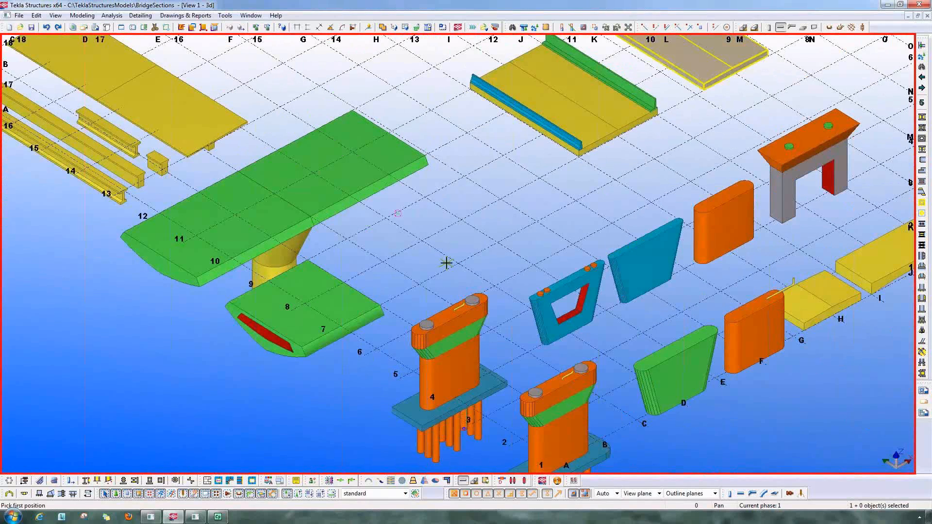
{"action": "left_click", "coordinate": [512, 228]}
{"action": "scroll", "coordinate": [496, 253], "scroll_direction": "up", "scroll_amount": 3}
{"action": "scroll", "coordinate": [497, 254], "scroll_direction": "up", "scroll_amount": 4}
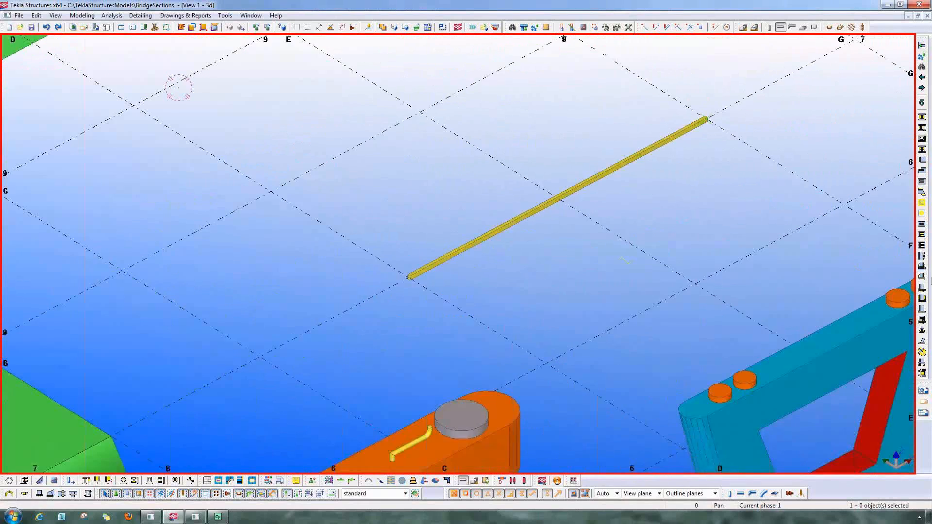
Step: Apply the copied profile BRIT1000*120*2500*4000*12000 to the new 12000 mm concrete beam
{"action": "double_click", "coordinate": [505, 222]}
{"action": "double_click", "coordinate": [577, 173]}
{"action": "key", "text": "ctrl+v"}
{"action": "left_click_drag", "start_coordinate": [558, 105], "coordinate": [193, 104]}
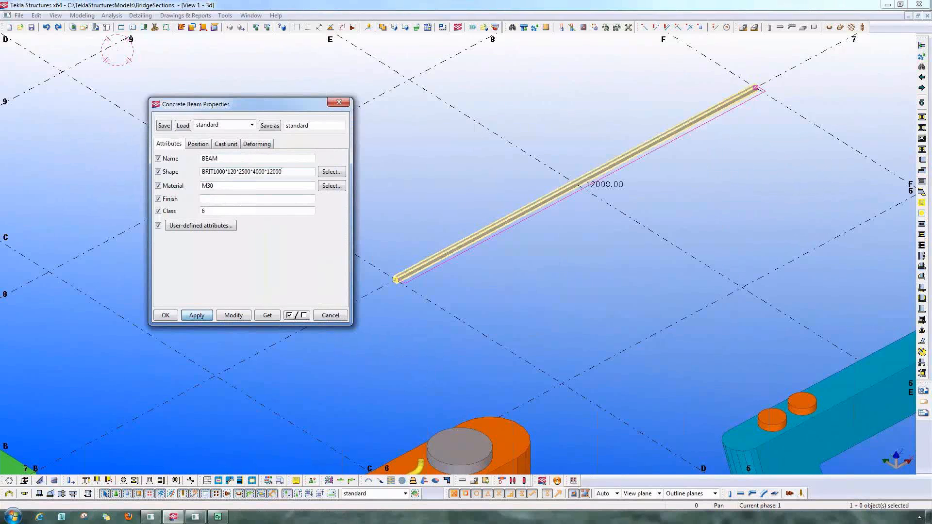
{"action": "left_click", "coordinate": [233, 316]}
{"action": "left_click", "coordinate": [329, 314]}
{"action": "scroll", "coordinate": [408, 316], "scroll_direction": "down", "scroll_amount": 2}
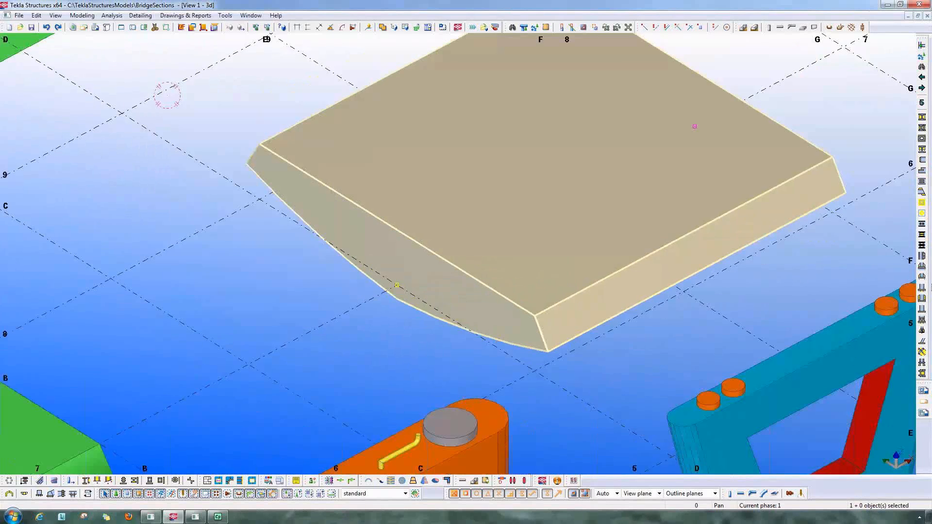
Step: View the new yellow deck beam from its end and inquire its object data, such as weight and volume
{"action": "middle_click_drag", "start_coordinate": [505, 298], "coordinate": [471, 318]}
{"action": "key", "text": "v"}
{"action": "left_click", "coordinate": [470, 318]}
{"action": "middle_click_drag", "start_coordinate": [606, 348], "coordinate": [378, 340], "text": "ctrl"}
{"action": "key", "text": "Insert"}
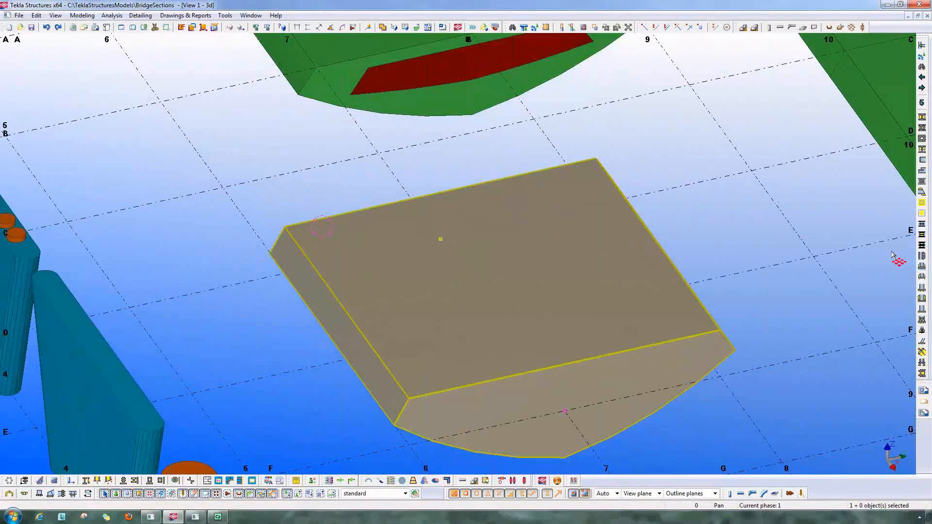
{"action": "right_click", "coordinate": [653, 199]}
{"action": "mouse_move", "coordinate": [689, 241]}
{"action": "left_click", "coordinate": [803, 241]}
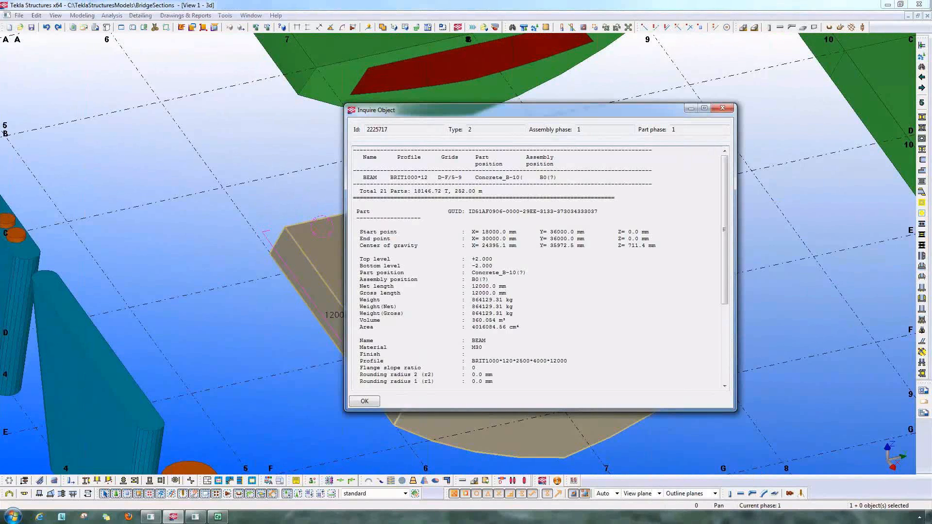
{"action": "left_click", "coordinate": [723, 108]}
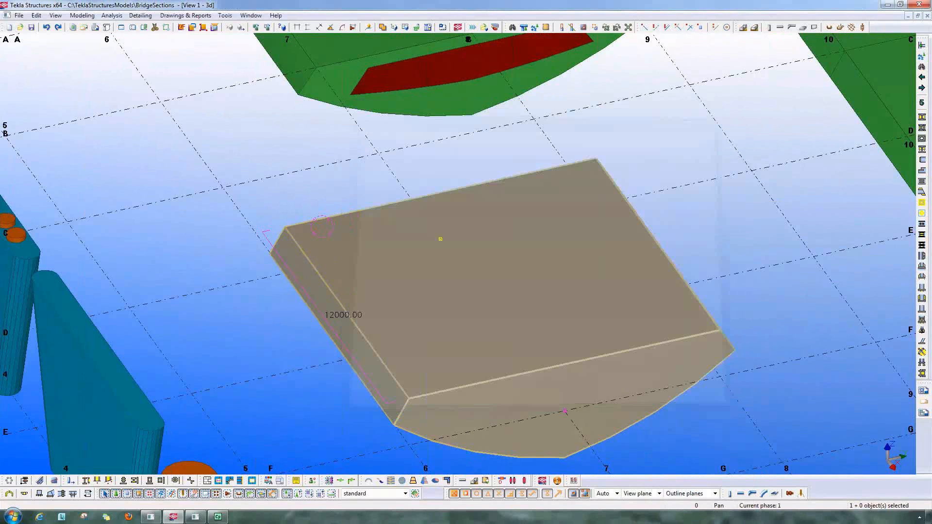
Step: Create a four-cornered concrete slab in the empty grid cell between lines O–P and 6–7
{"action": "scroll", "coordinate": [692, 247], "scroll_direction": "down", "scroll_amount": 2}
{"action": "middle_click_drag", "start_coordinate": [626, 282], "coordinate": [724, 269], "text": "ctrl"}
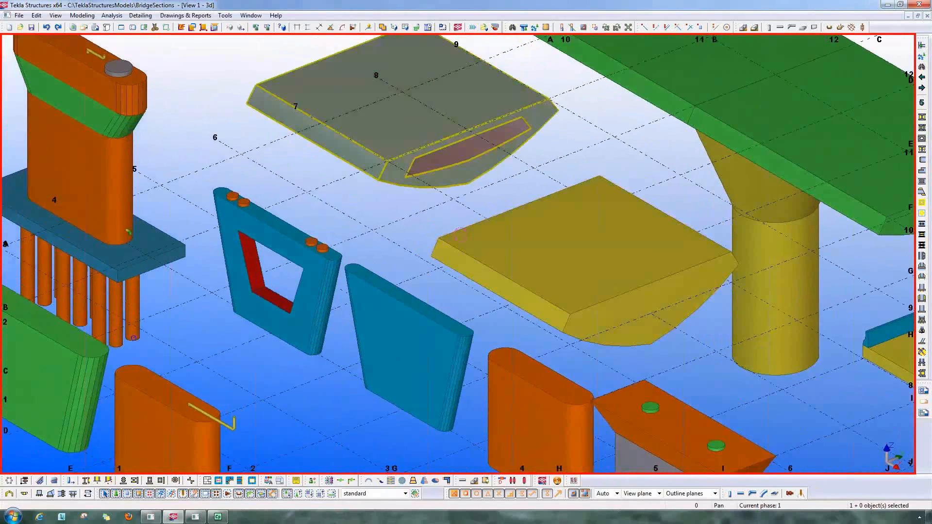
{"action": "middle_click_drag", "start_coordinate": [469, 175], "coordinate": [418, 246], "text": "ctrl"}
{"action": "scroll", "coordinate": [431, 250], "scroll_direction": "up", "scroll_amount": 5}
{"action": "scroll", "coordinate": [418, 246], "scroll_direction": "down", "scroll_amount": 7}
{"action": "middle_click_drag", "start_coordinate": [562, 217], "coordinate": [6, 474], "text": "ctrl"}
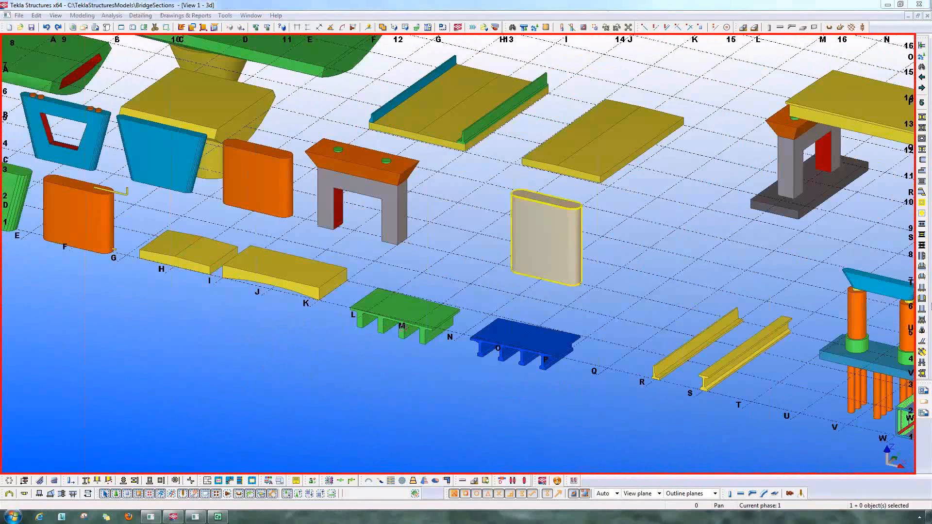
{"action": "left_click", "coordinate": [803, 27]}
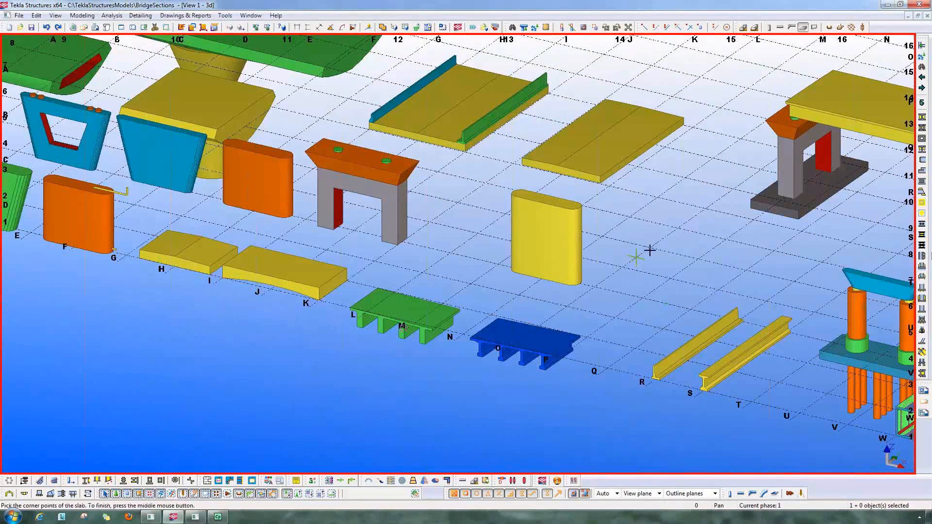
{"action": "left_click", "coordinate": [680, 227]}
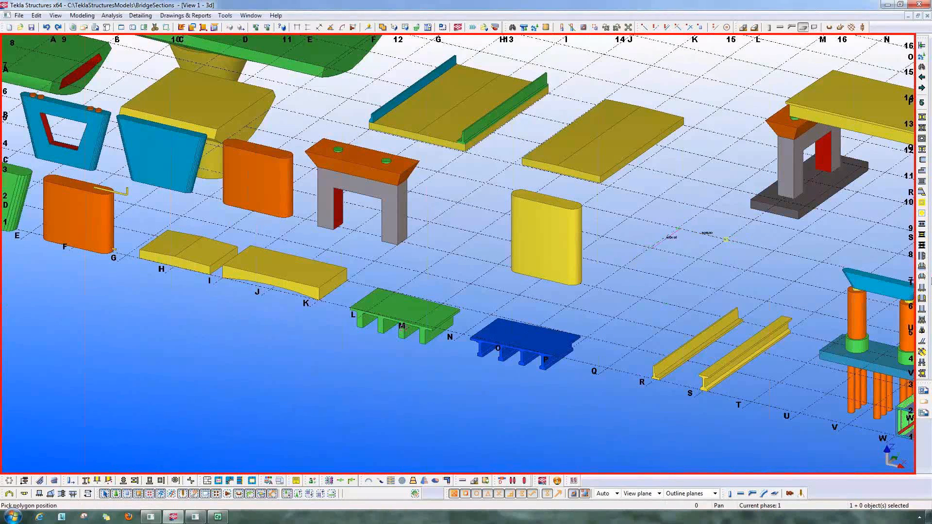
{"action": "left_click", "coordinate": [660, 249]}
{"action": "middle_click", "coordinate": [704, 256]}
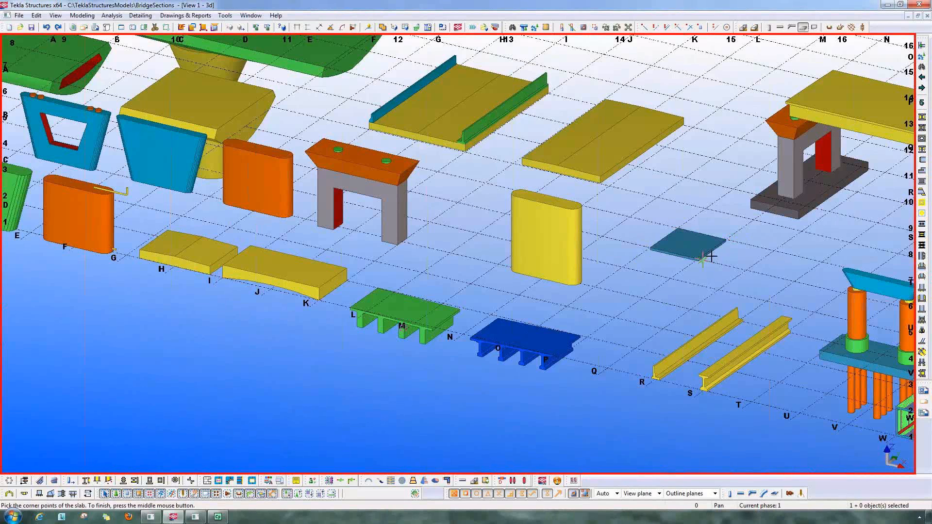
Step: Check the name, thickness and material in the new slab's properties
{"action": "scroll", "coordinate": [704, 256], "scroll_direction": "up", "scroll_amount": 10}
{"action": "middle_click_drag", "start_coordinate": [615, 197], "coordinate": [636, 233]}
{"action": "double_click", "coordinate": [631, 233]}
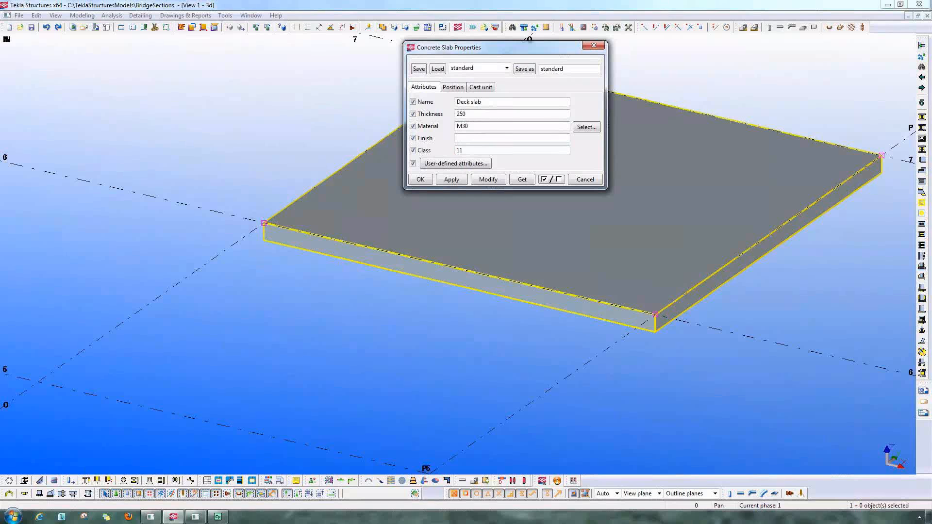
{"action": "left_click", "coordinate": [585, 179]}
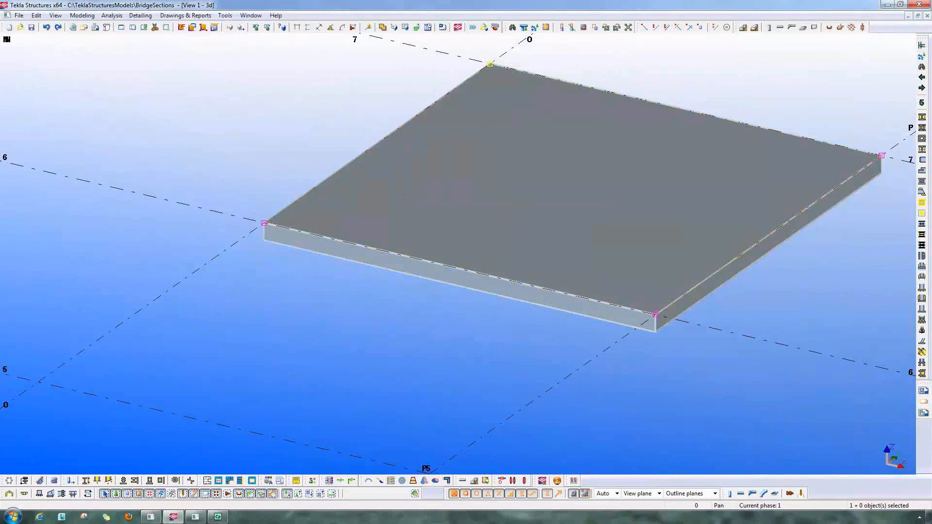
Step: Raise the slab's top corner at grid P/6 by setting its chamfer dz1 to 250
{"action": "scroll", "coordinate": [677, 353], "scroll_direction": "down", "scroll_amount": 2}
{"action": "middle_click_drag", "start_coordinate": [676, 354], "coordinate": [622, 377]}
{"action": "scroll", "coordinate": [664, 341], "scroll_direction": "up", "scroll_amount": 3}
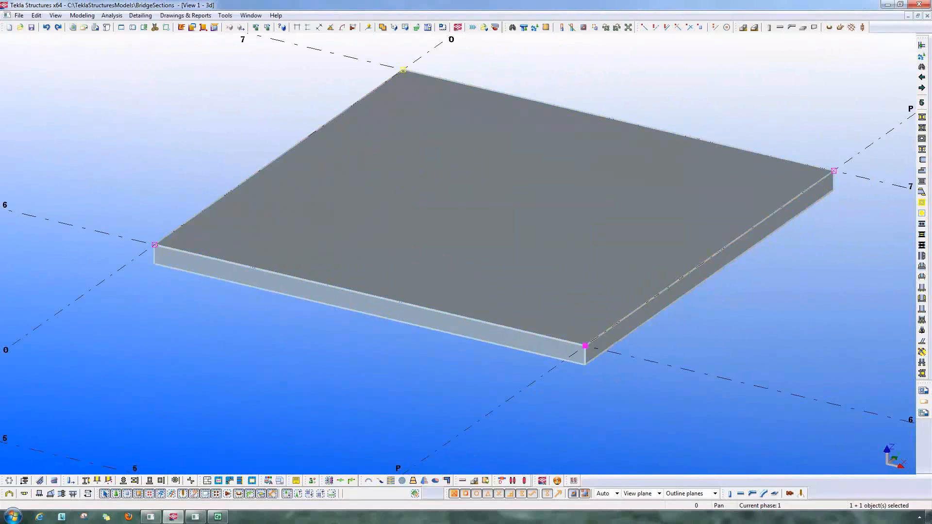
{"action": "double_click", "coordinate": [585, 346]}
{"action": "left_click_drag", "start_coordinate": [454, 135], "coordinate": [421, 135]}
{"action": "type", "text": "250"}
{"action": "left_click", "coordinate": [453, 163]}
{"action": "middle_click_drag", "start_coordinate": [635, 348], "coordinate": [530, 421]}
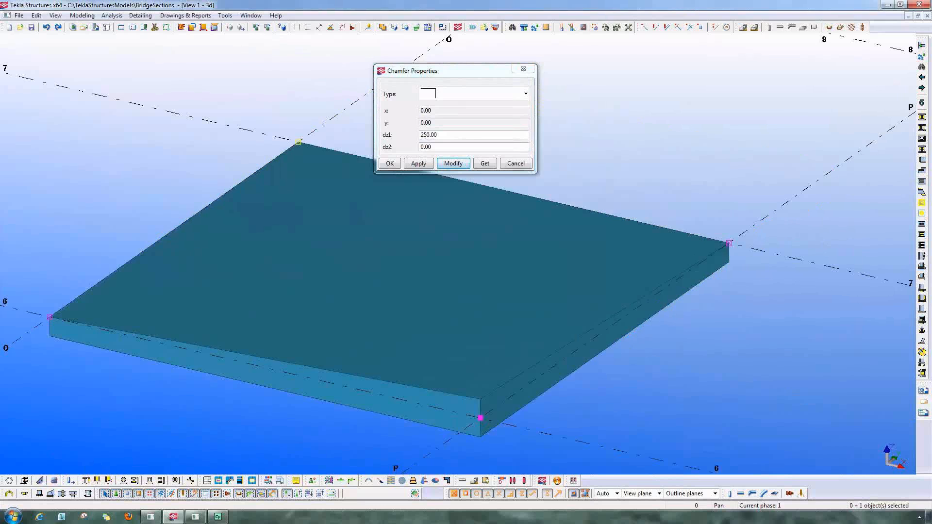
Step: Recheck the modified slab's properties and the slab tool's standard settings without changing them
{"action": "double_click", "coordinate": [510, 311]}
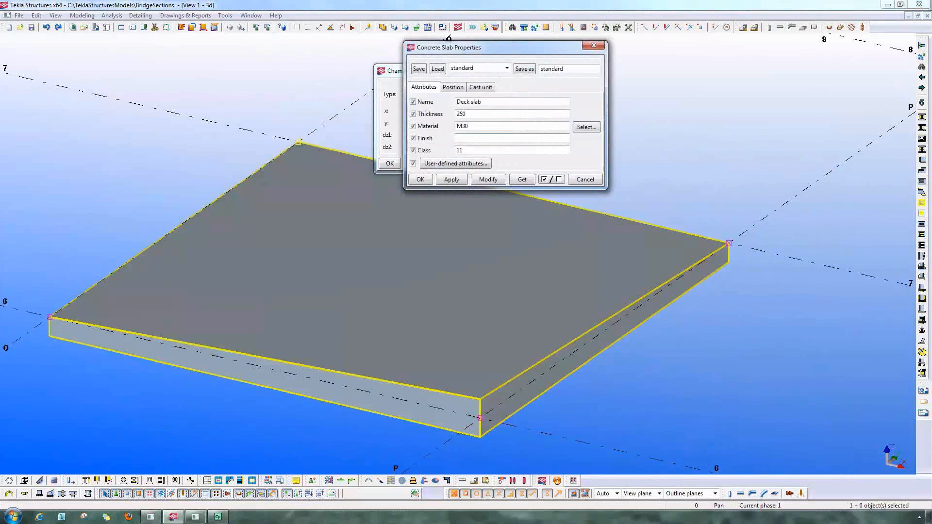
{"action": "left_click", "coordinate": [586, 180]}
{"action": "double_click", "coordinate": [803, 28]}
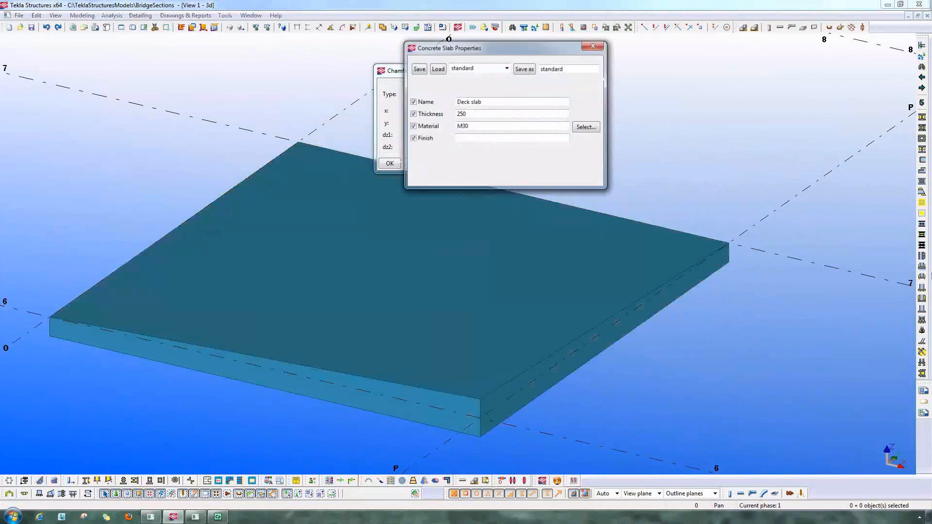
{"action": "left_click", "coordinate": [585, 179]}
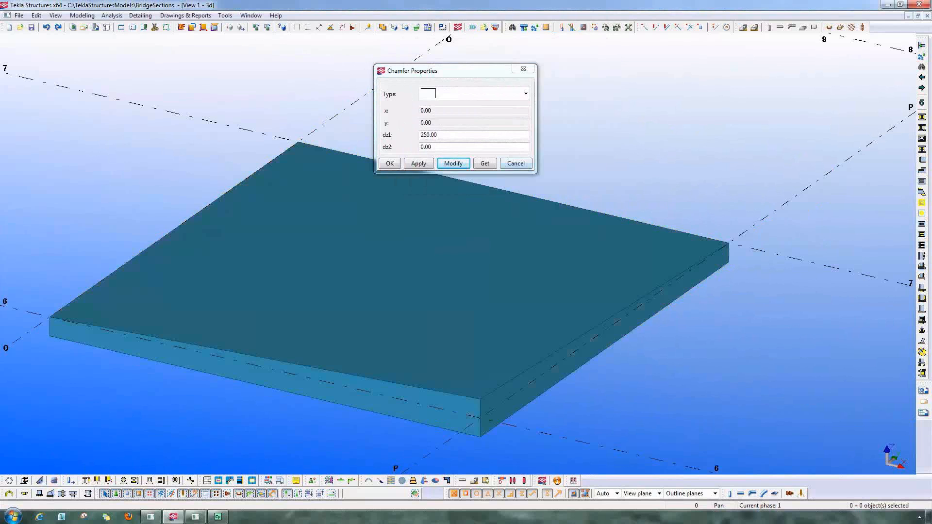
Step: Raise the slab's top corner at grid P/7 by setting its chamfer dz1 to 250
{"action": "left_click", "coordinate": [641, 248]}
{"action": "double_click", "coordinate": [729, 243]}
{"action": "type", "text": "250"}
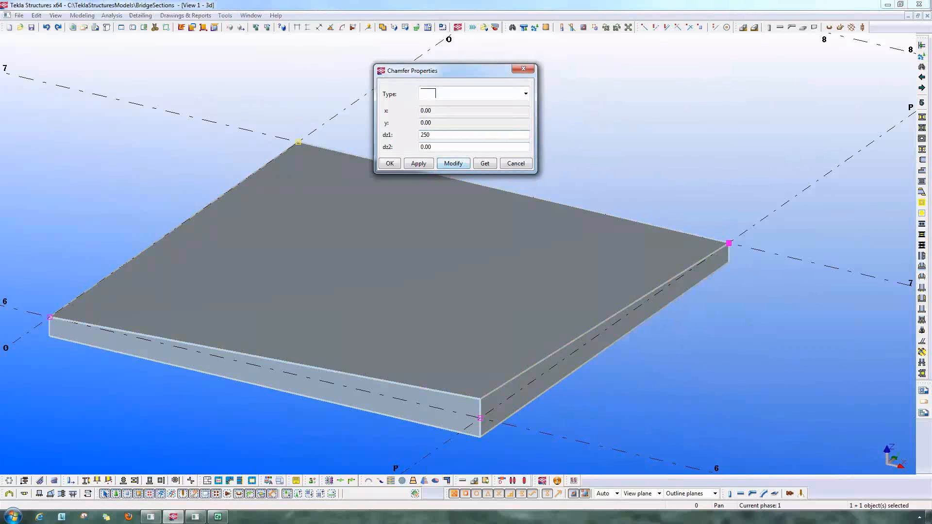
{"action": "left_click", "coordinate": [453, 163]}
{"action": "middle_click_drag", "start_coordinate": [451, 242], "coordinate": [466, 252]}
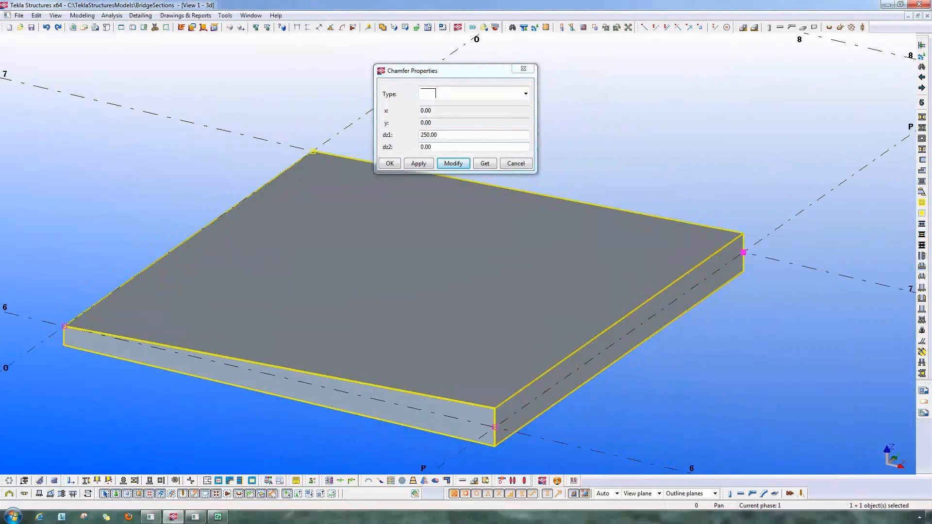
Step: Examine the existing yellow deck slab with the ridged top near grid line H and close the chamfer properties
{"action": "middle_click_drag", "start_coordinate": [439, 396], "coordinate": [496, 412], "text": "ctrl"}
{"action": "scroll", "coordinate": [501, 390], "scroll_direction": "down", "scroll_amount": 5}
{"action": "middle_click_drag", "start_coordinate": [243, 311], "coordinate": [738, 280]}
{"action": "middle_click_drag", "start_coordinate": [340, 272], "coordinate": [662, 357]}
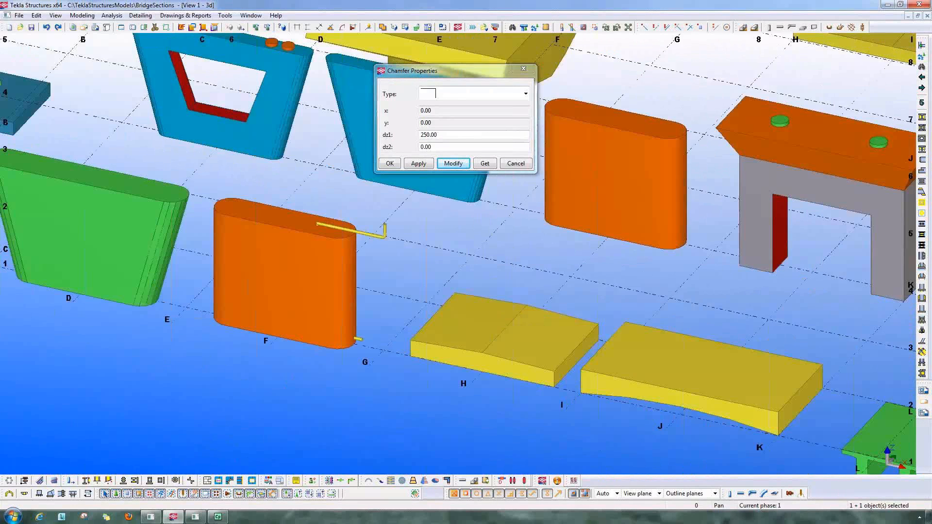
{"action": "scroll", "coordinate": [444, 390], "scroll_direction": "up", "scroll_amount": 5}
{"action": "middle_click_drag", "start_coordinate": [445, 390], "coordinate": [434, 393]}
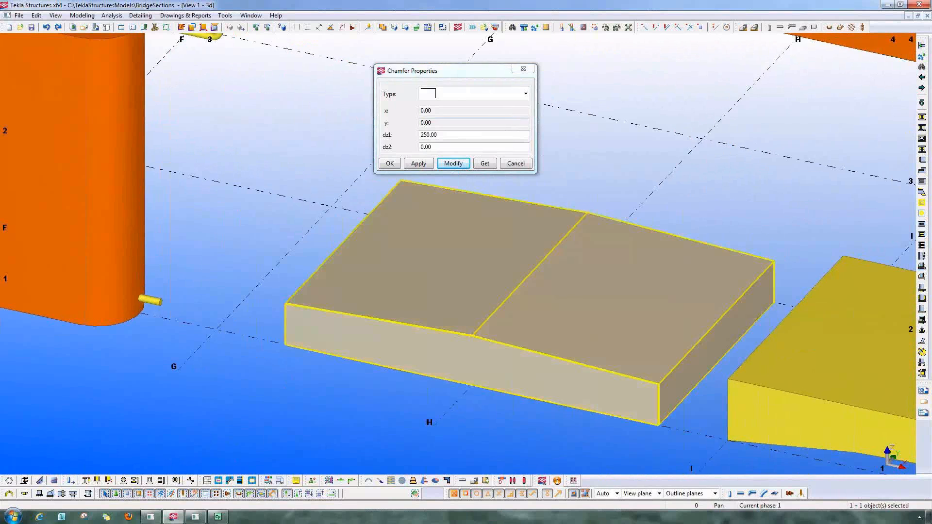
{"action": "left_click", "coordinate": [517, 164]}
{"action": "scroll", "coordinate": [659, 407], "scroll_direction": "down", "scroll_amount": 2}
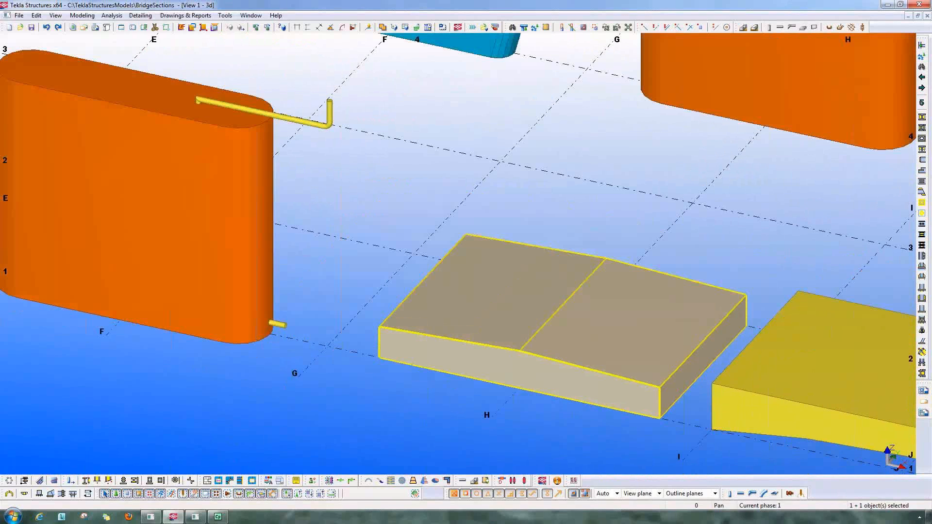
Step: Check the beam properties of the green ribbed deck near grid lines L and M
{"action": "middle_click_drag", "start_coordinate": [659, 407], "coordinate": [406, 324]}
{"action": "middle_click_drag", "start_coordinate": [656, 362], "coordinate": [182, 394]}
{"action": "middle_click_drag", "start_coordinate": [636, 327], "coordinate": [358, 231], "text": "ctrl"}
{"action": "double_click", "coordinate": [358, 231]}
{"action": "double_click", "coordinate": [162, 210]}
{"action": "left_click", "coordinate": [243, 355]}
{"action": "scroll", "coordinate": [490, 323], "scroll_direction": "down", "scroll_amount": 3}
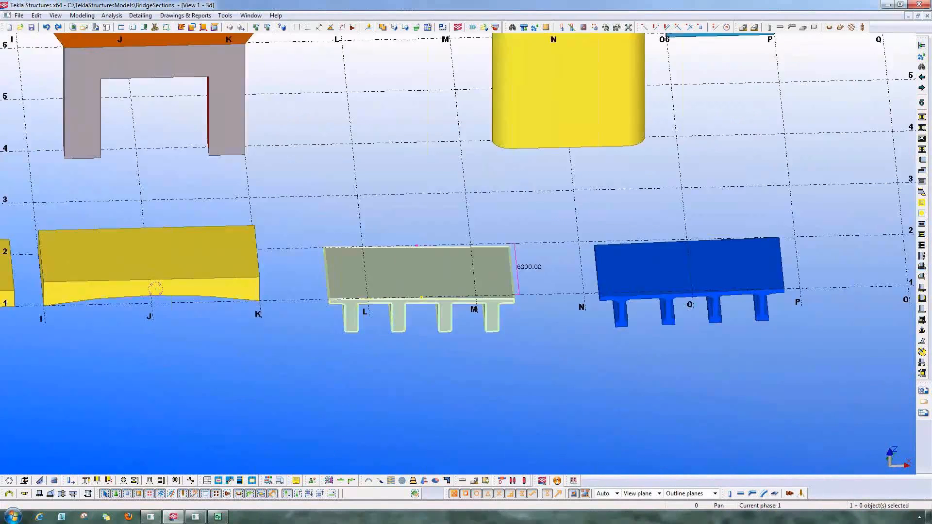
Step: Place a concrete beam 9000 mm long in the empty grid area behind the blue ribbed deck
{"action": "middle_click_drag", "start_coordinate": [627, 359], "coordinate": [486, 381], "text": "ctrl"}
{"action": "middle_click_drag", "start_coordinate": [485, 381], "coordinate": [299, 234]}
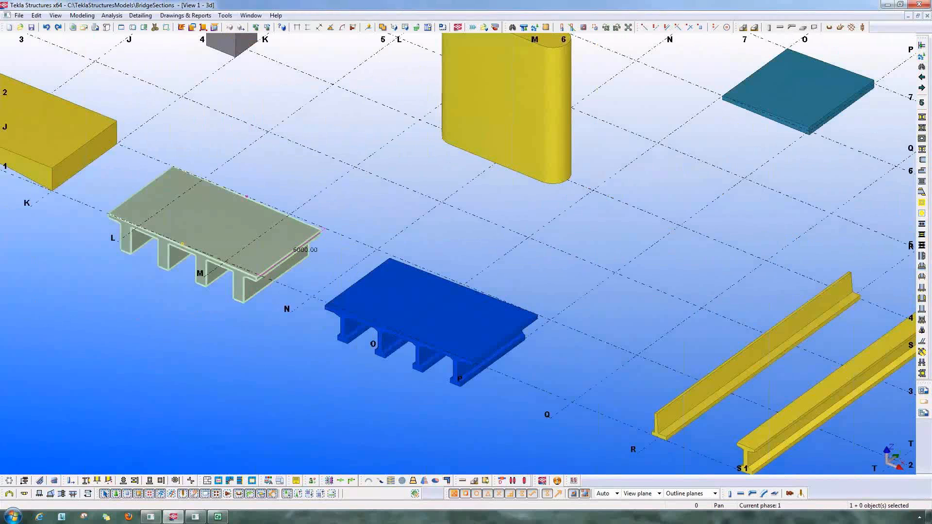
{"action": "left_click", "coordinate": [780, 28]}
{"action": "left_click", "coordinate": [679, 224]}
{"action": "left_click", "coordinate": [582, 297]}
{"action": "scroll", "coordinate": [614, 307], "scroll_direction": "up", "scroll_amount": 2}
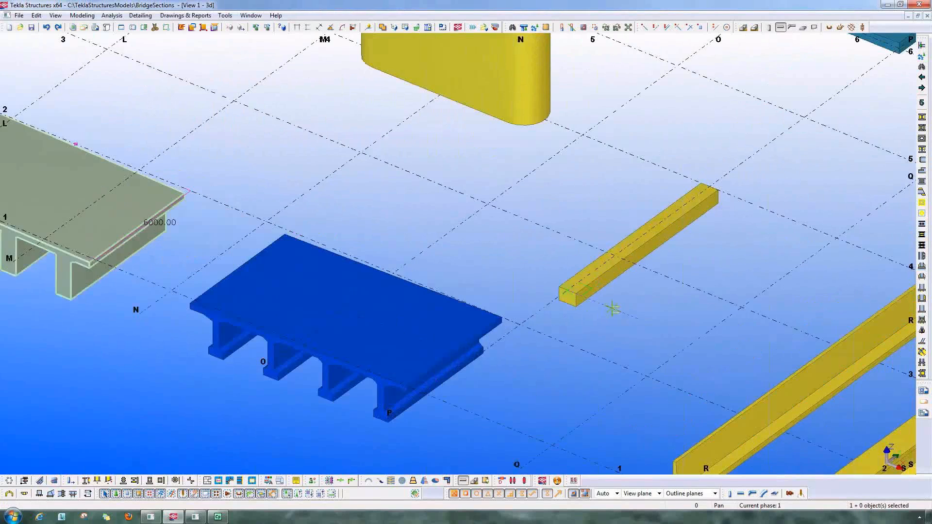
Step: Set the new beam's shape to the parametric profile GBEAM1
{"action": "double_click", "coordinate": [575, 294]}
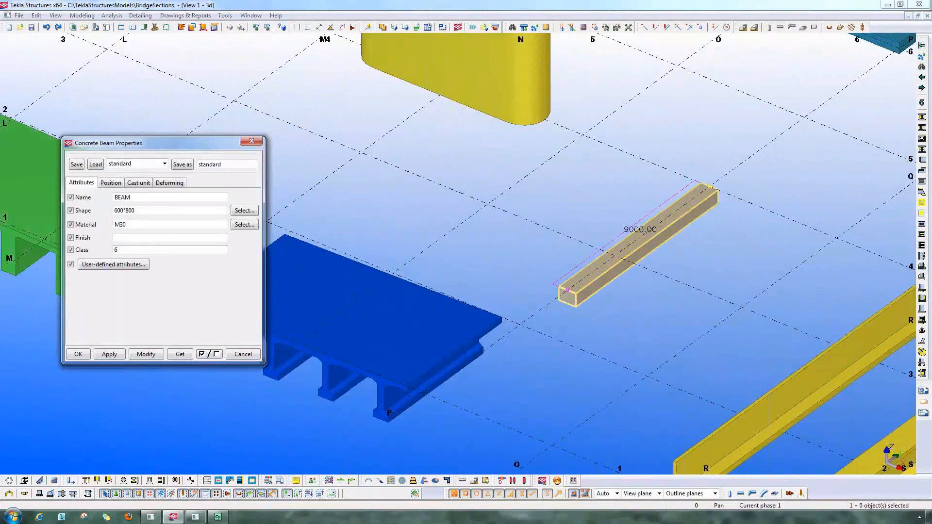
{"action": "double_click", "coordinate": [141, 210]}
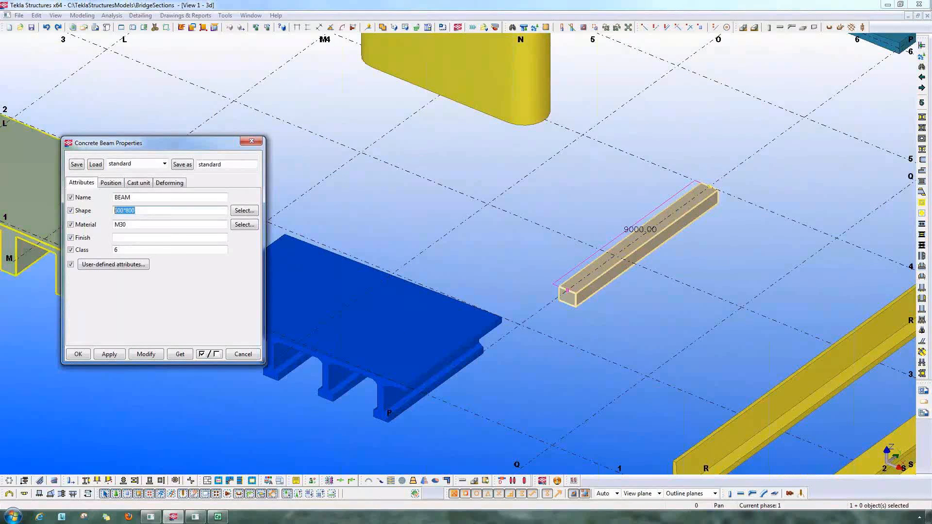
{"action": "type", "text": "GBEAM1"}
{"action": "left_click_drag", "start_coordinate": [146, 143], "coordinate": [302, 179]}
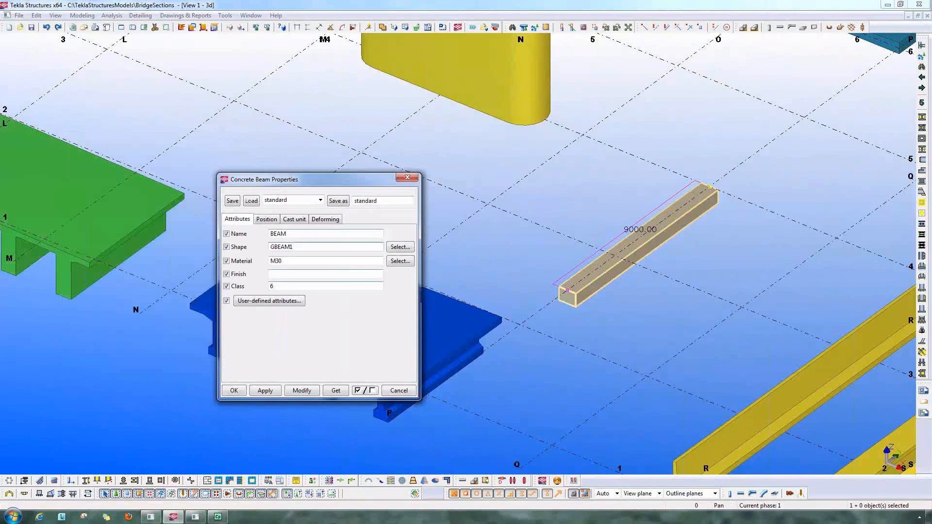
{"action": "left_click", "coordinate": [302, 390]}
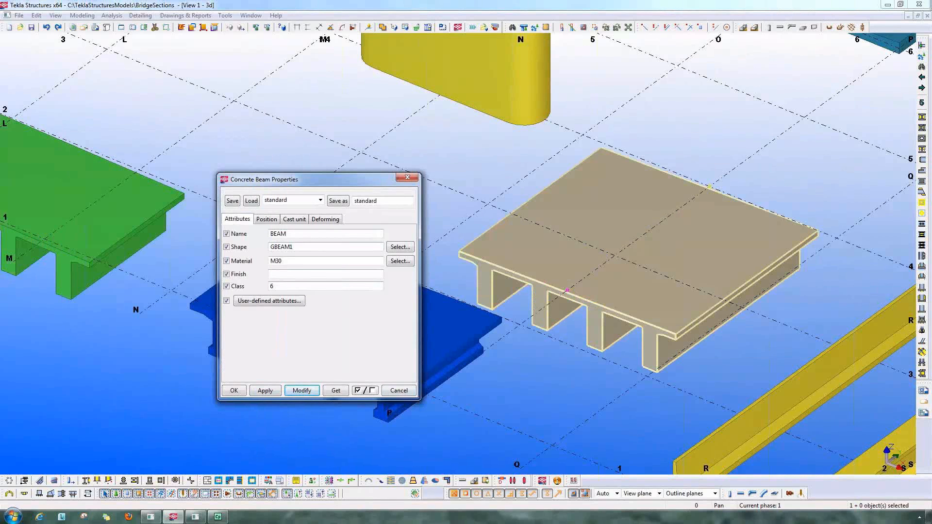
{"action": "left_click", "coordinate": [399, 390]}
{"action": "left_click", "coordinate": [439, 427]}
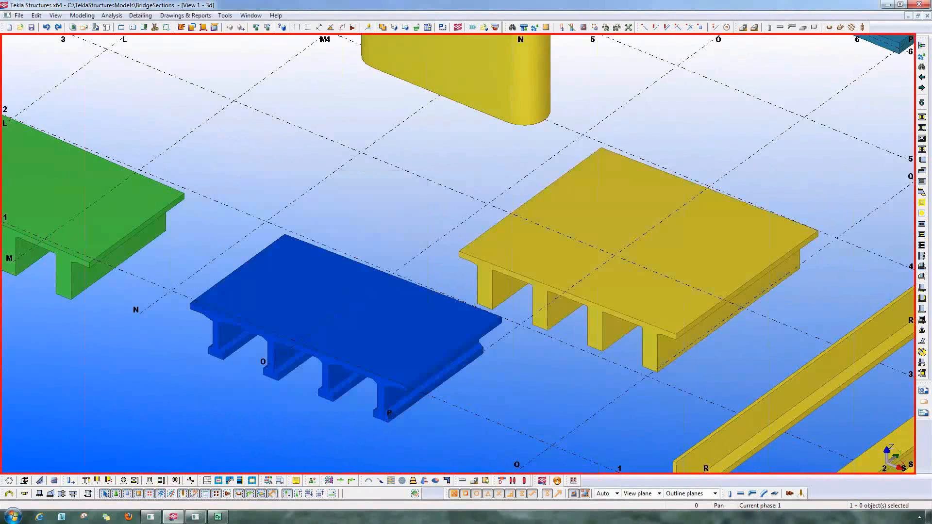
Step: Open the blue deck's beam properties and examine its I-shaped ribs from the front
{"action": "middle_click_drag", "start_coordinate": [493, 414], "coordinate": [547, 354]}
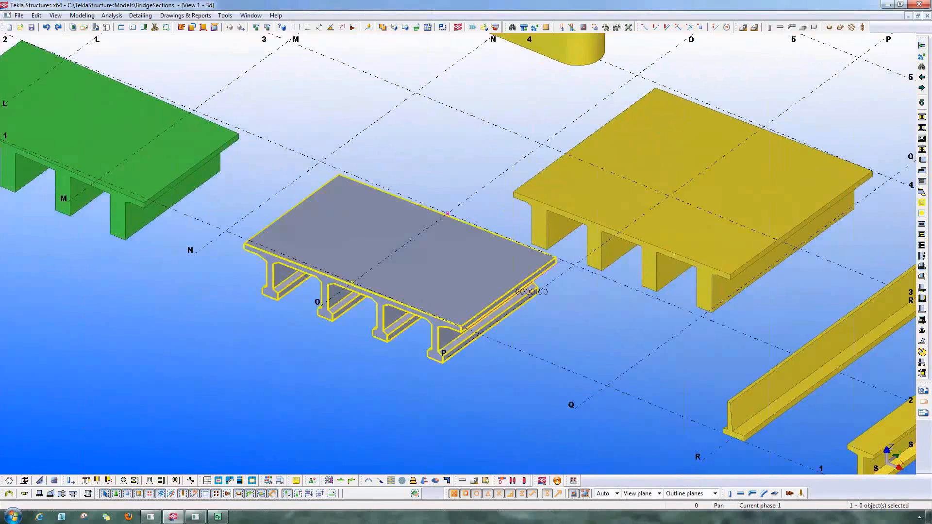
{"action": "double_click", "coordinate": [418, 263]}
{"action": "left_click_drag", "start_coordinate": [335, 179], "coordinate": [664, 180]}
{"action": "middle_click_drag", "start_coordinate": [347, 407], "coordinate": [415, 298]}
{"action": "scroll", "coordinate": [490, 90], "scroll_direction": "up", "scroll_amount": 4}
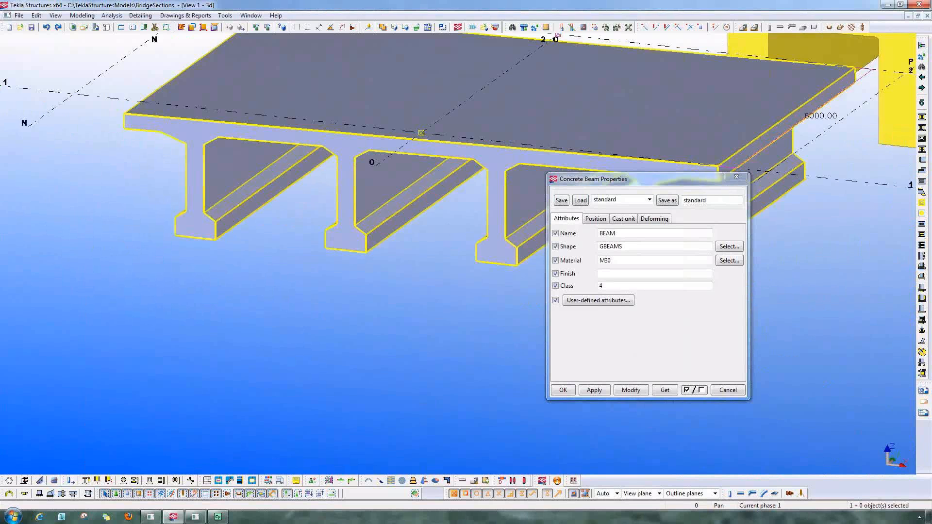
{"action": "scroll", "coordinate": [472, 168], "scroll_direction": "down", "scroll_amount": 2}
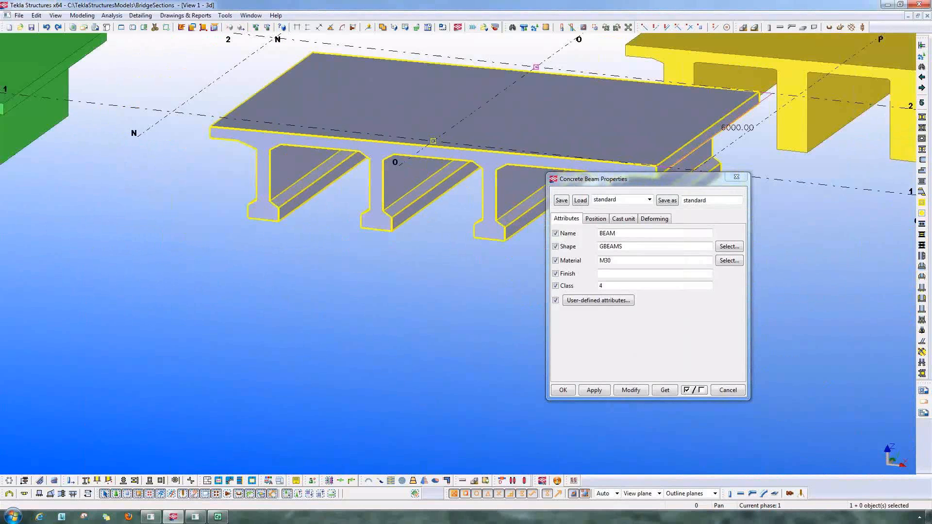
{"action": "middle_click_drag", "start_coordinate": [450, 180], "coordinate": [235, 299]}
Step: Change the yellow deck beam's shape to GBEAMS, the parametric profile used by the blue I-ribbed deck
{"action": "left_click", "coordinate": [729, 246]}
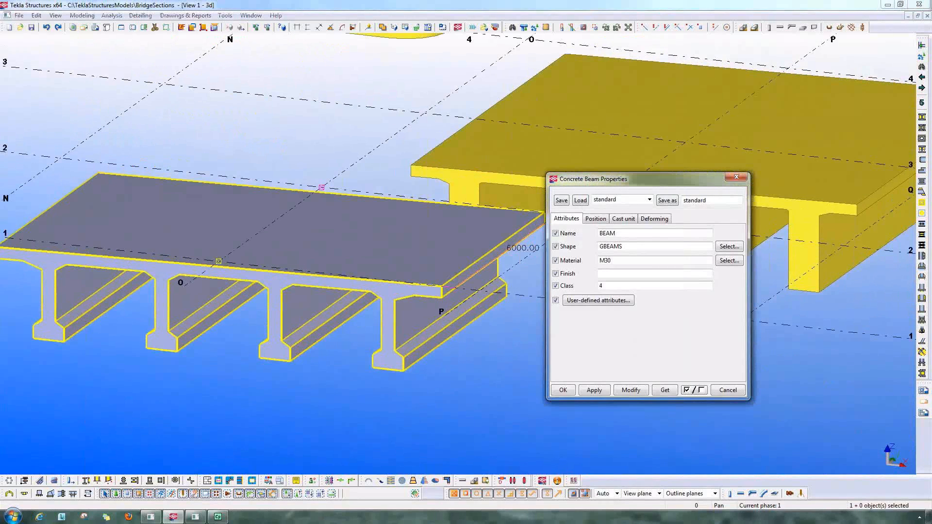
{"action": "double_click", "coordinate": [613, 247]}
{"action": "left_click", "coordinate": [728, 390]}
{"action": "double_click", "coordinate": [623, 248]}
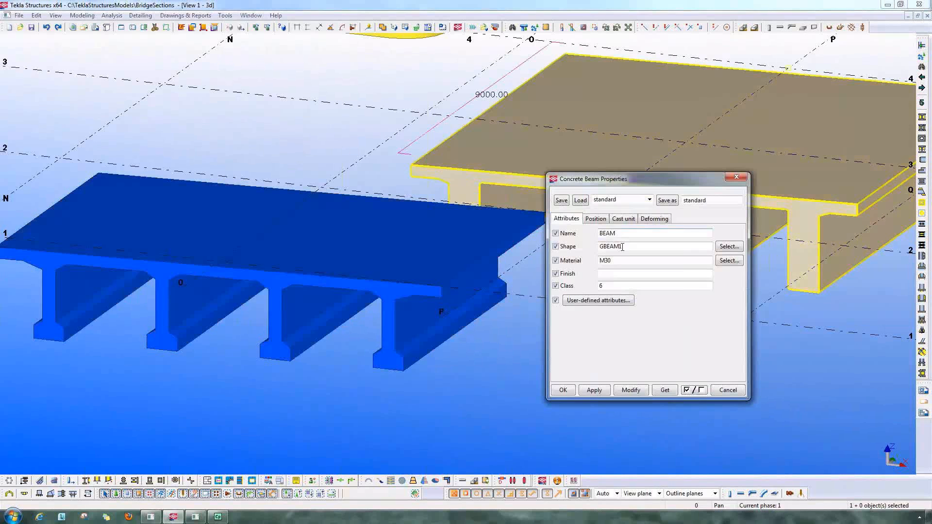
{"action": "left_click_drag", "start_coordinate": [593, 178], "coordinate": [336, 193]}
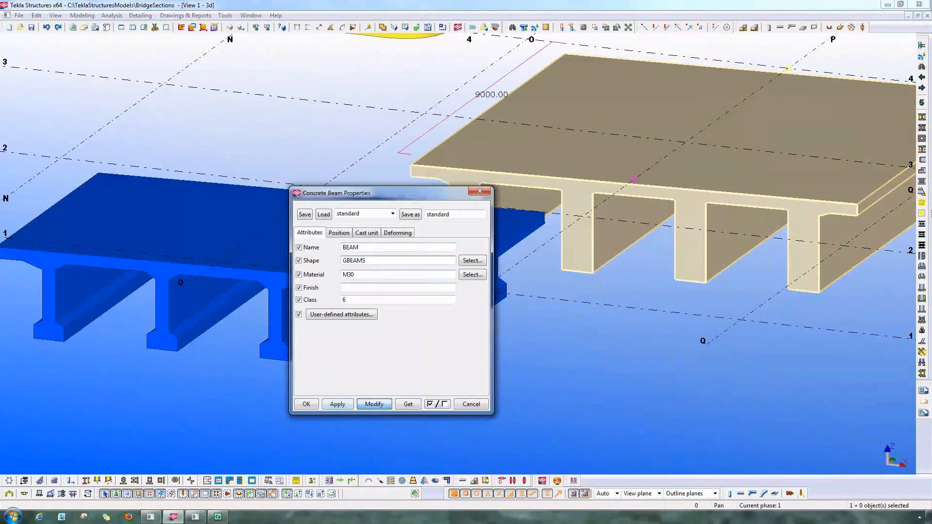
{"action": "left_click", "coordinate": [374, 404]}
{"action": "middle_click_drag", "start_coordinate": [690, 335], "coordinate": [637, 389], "text": "ctrl"}
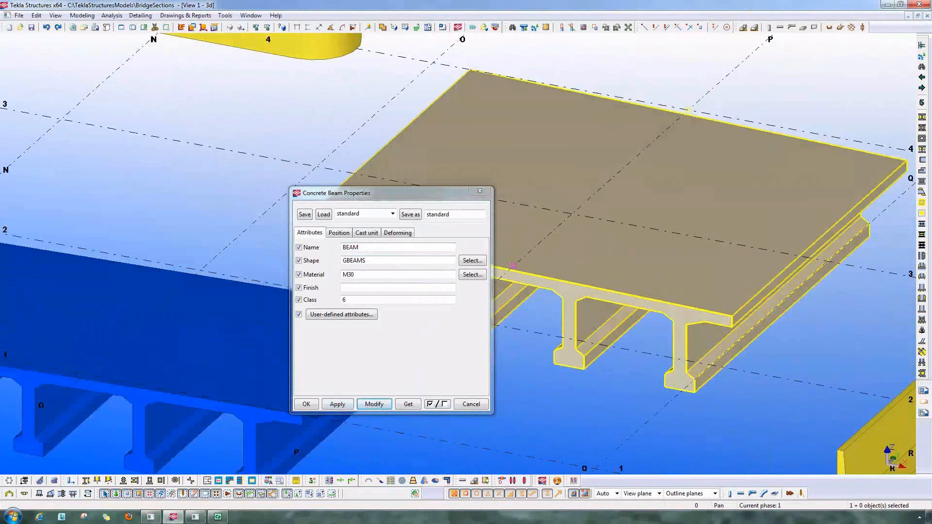
{"action": "left_click", "coordinate": [480, 191]}
Step: Check the shape name in the beam properties of the twin-cell box girder segment with green barriers
{"action": "scroll", "coordinate": [575, 293], "scroll_direction": "down", "scroll_amount": 1}
{"action": "scroll", "coordinate": [583, 304], "scroll_direction": "down", "scroll_amount": 13}
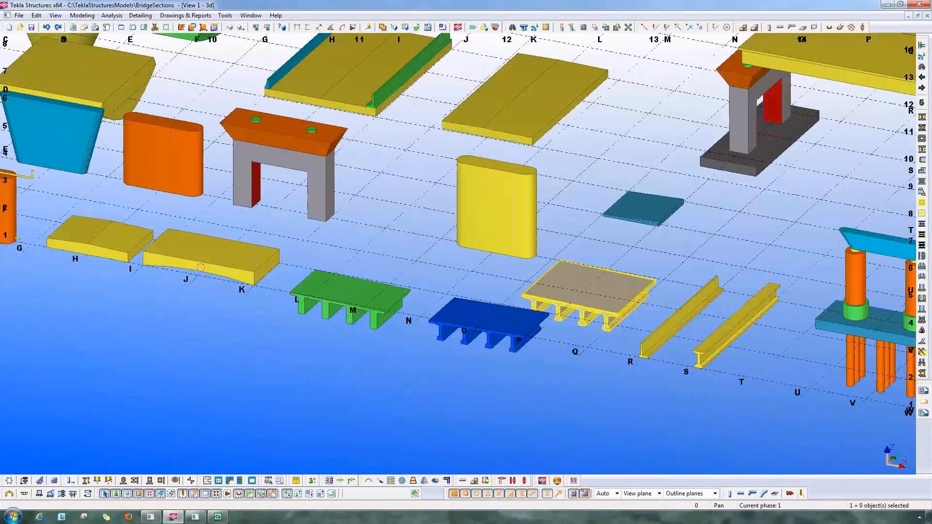
{"action": "middle_click_drag", "start_coordinate": [583, 304], "coordinate": [269, 507]}
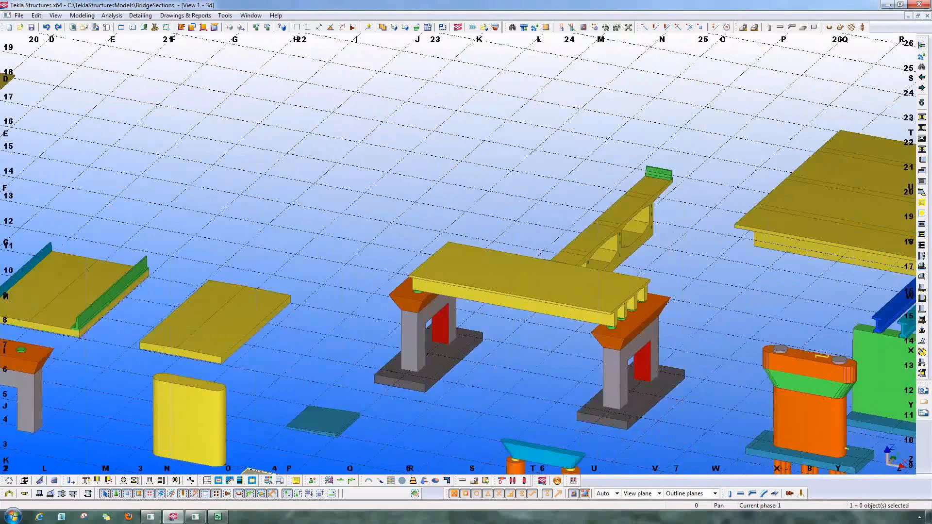
{"action": "middle_click_drag", "start_coordinate": [649, 358], "coordinate": [485, 370], "text": "ctrl"}
{"action": "middle_click_drag", "start_coordinate": [738, 322], "coordinate": [418, 260]}
{"action": "middle_click_drag", "start_coordinate": [668, 385], "coordinate": [598, 353]}
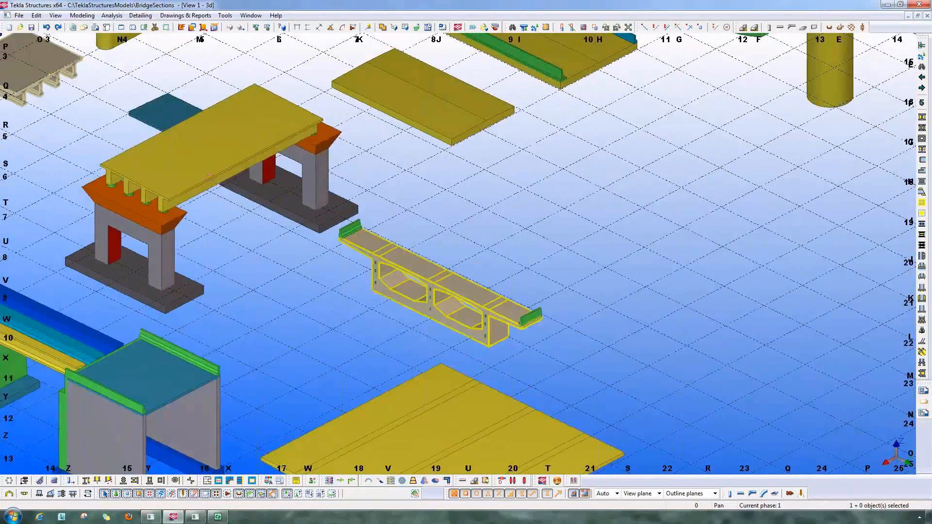
{"action": "scroll", "coordinate": [475, 324], "scroll_direction": "up", "scroll_amount": 8}
{"action": "double_click", "coordinate": [475, 324]}
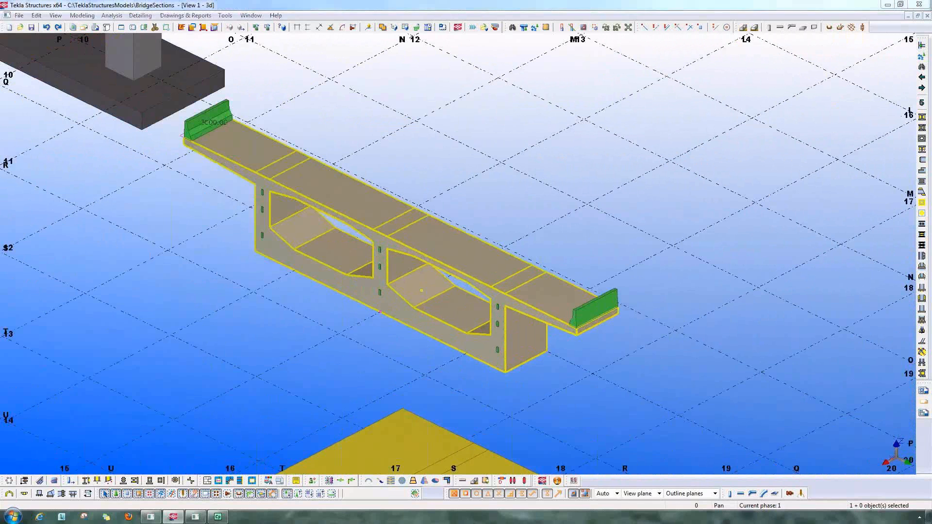
{"action": "double_click", "coordinate": [372, 261]}
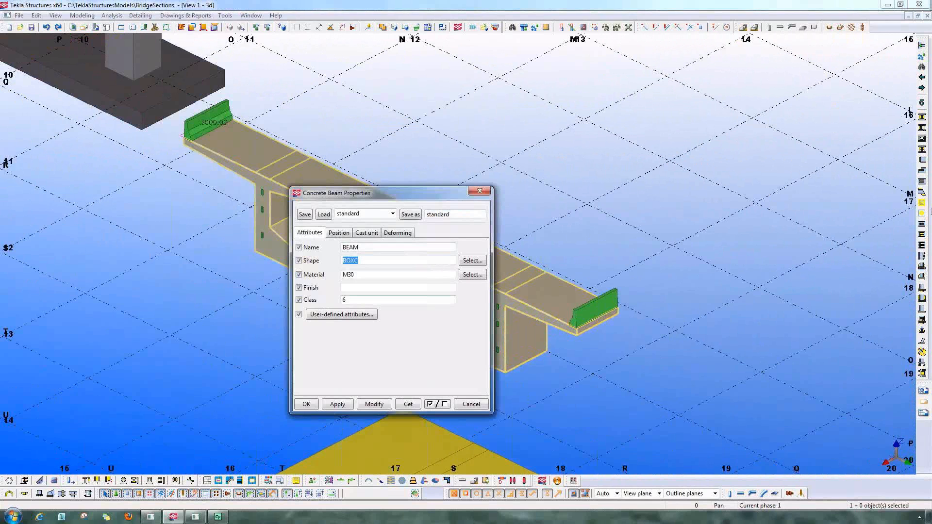
{"action": "left_click", "coordinate": [471, 405]}
{"action": "left_click", "coordinate": [656, 300]}
Step: Place a concrete beam 9000 mm long in the empty grid area beside the box girder segment
{"action": "scroll", "coordinate": [656, 300], "scroll_direction": "down", "scroll_amount": 6}
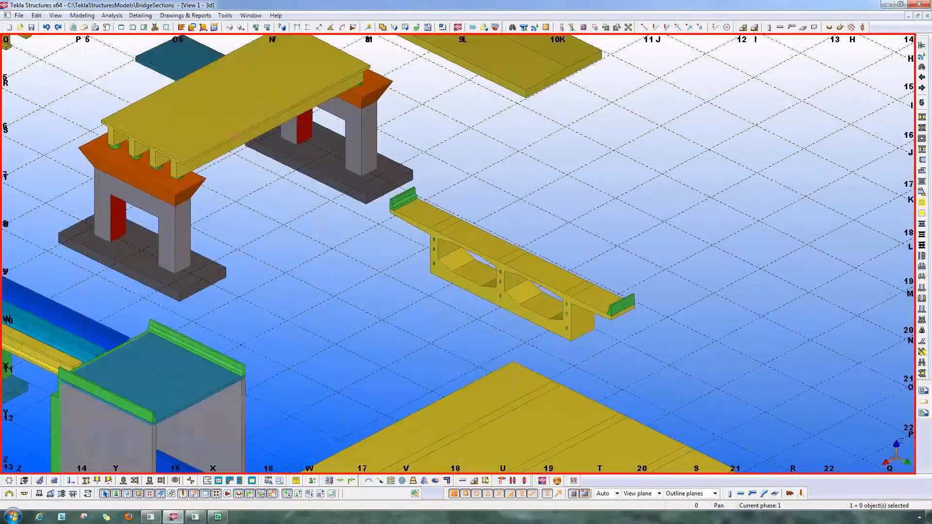
{"action": "middle_click_drag", "start_coordinate": [233, 136], "coordinate": [48, 215]}
{"action": "left_click", "coordinate": [780, 27]}
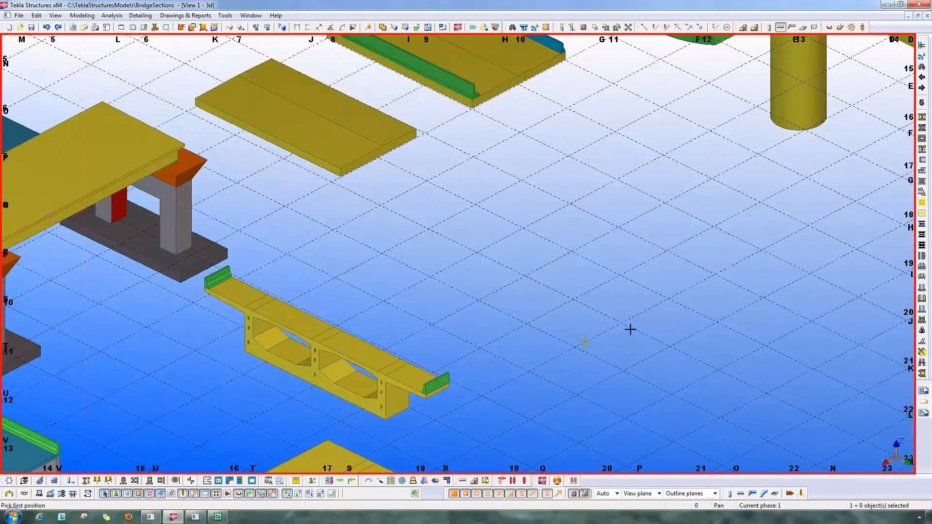
{"action": "left_click", "coordinate": [714, 322]}
{"action": "left_click", "coordinate": [647, 359]}
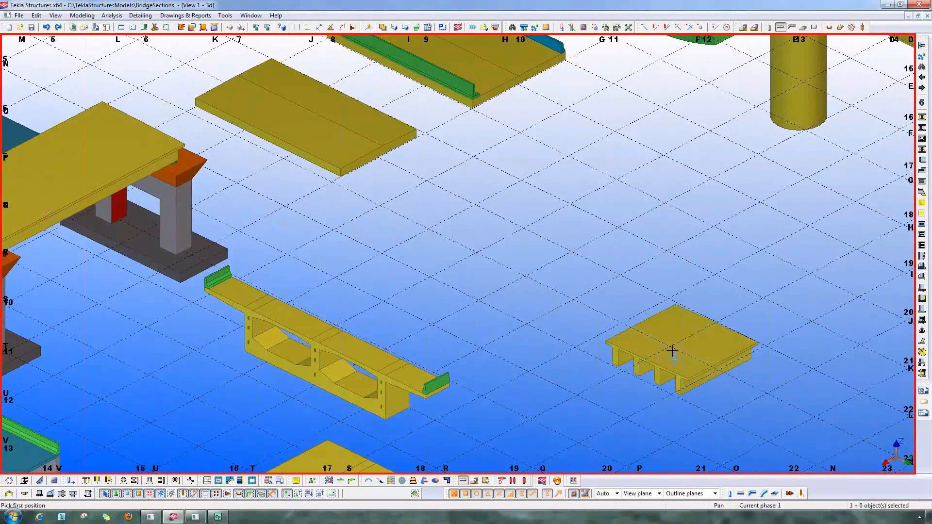
Step: Set the new beam's shape to the parametric profile BOXC
{"action": "scroll", "coordinate": [673, 351], "scroll_direction": "up", "scroll_amount": 3}
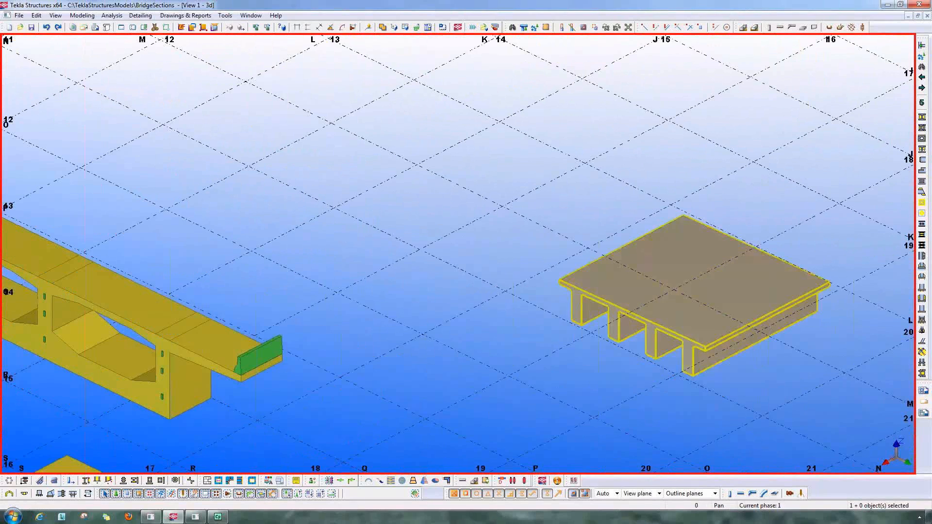
{"action": "double_click", "coordinate": [672, 344]}
{"action": "left_click_drag", "start_coordinate": [387, 263], "coordinate": [296, 266]}
{"action": "type", "text": "BOXC"}
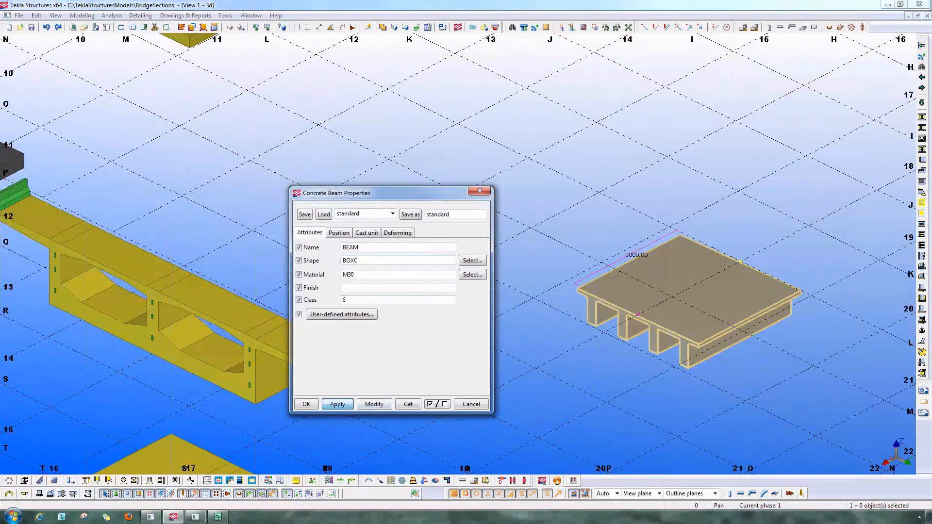
{"action": "left_click", "coordinate": [374, 404]}
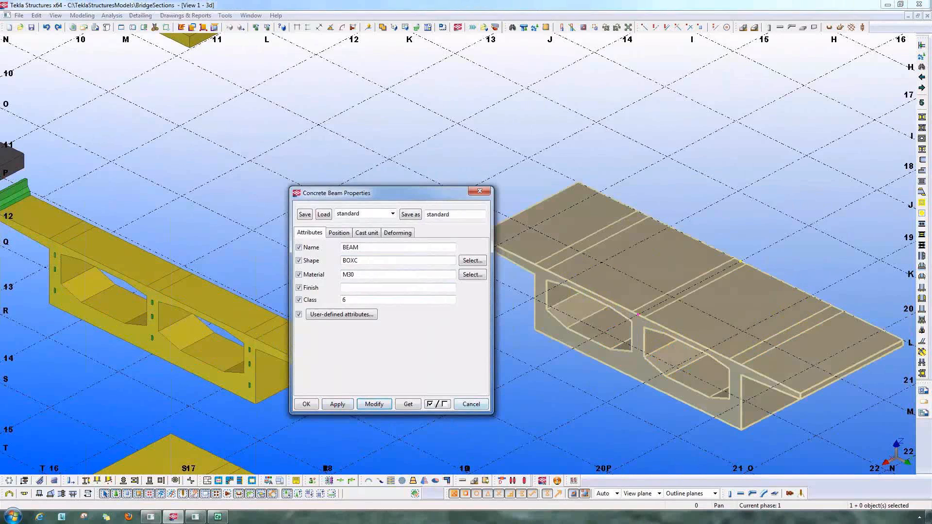
{"action": "left_click", "coordinate": [471, 404]}
Step: Examine the original box girder segment's cells, webs and small embedded parts from both ends
{"action": "scroll", "coordinate": [509, 378], "scroll_direction": "down", "scroll_amount": 4}
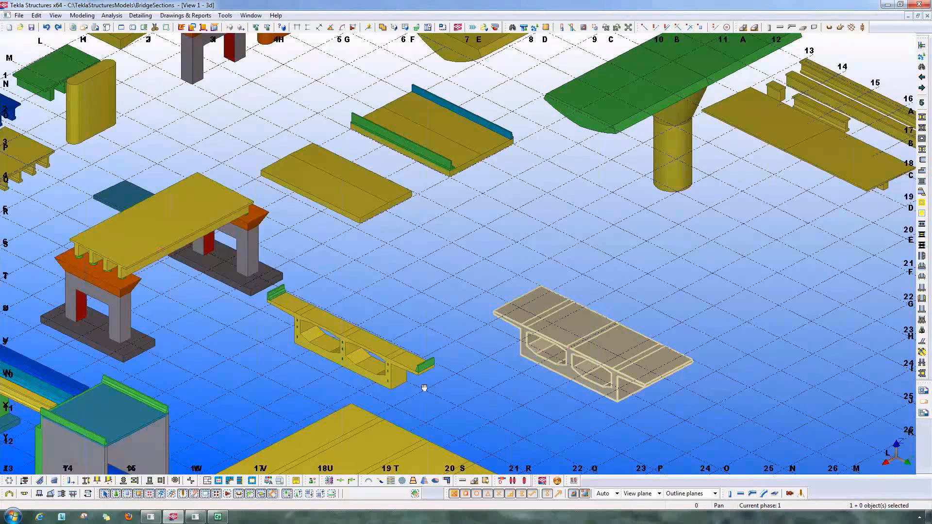
{"action": "middle_click_drag", "start_coordinate": [423, 385], "coordinate": [515, 402]}
{"action": "scroll", "coordinate": [403, 379], "scroll_direction": "up", "scroll_amount": 8}
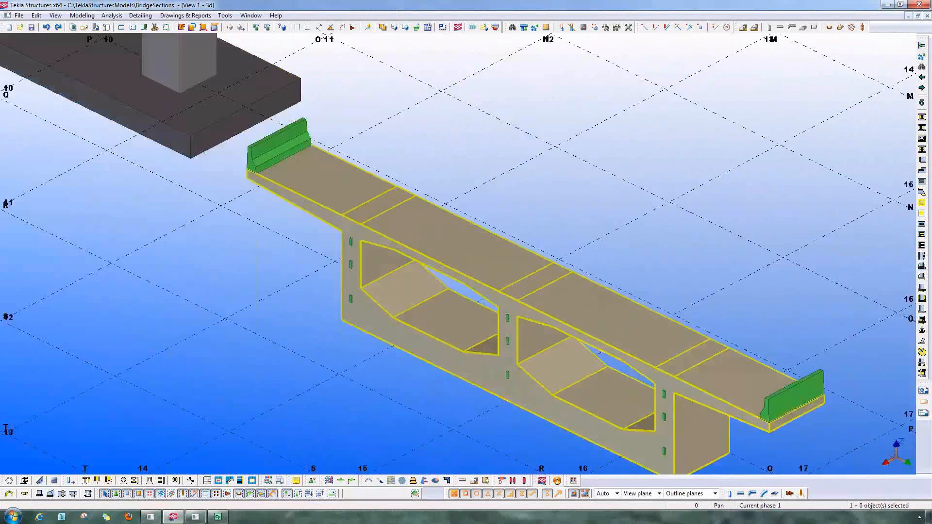
{"action": "scroll", "coordinate": [408, 278], "scroll_direction": "down", "scroll_amount": 5}
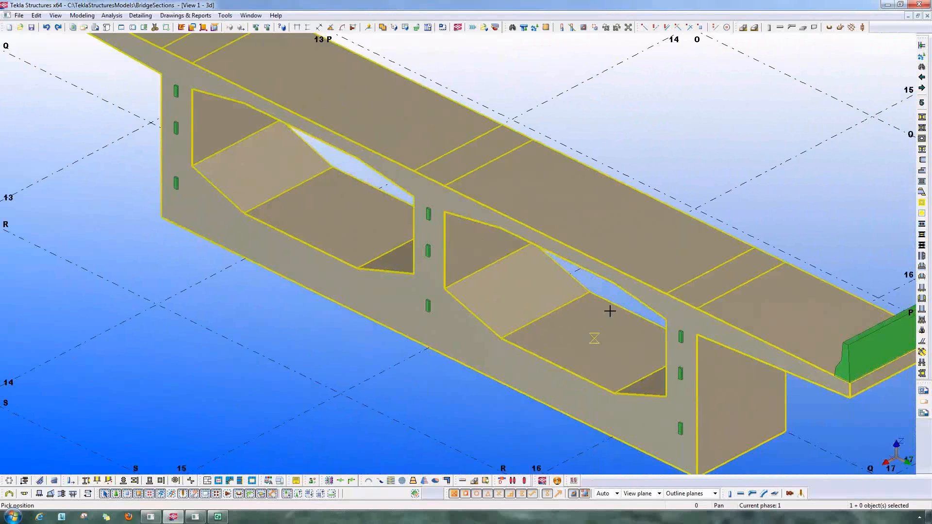
{"action": "middle_click_drag", "start_coordinate": [607, 312], "coordinate": [462, 355], "text": "ctrl"}
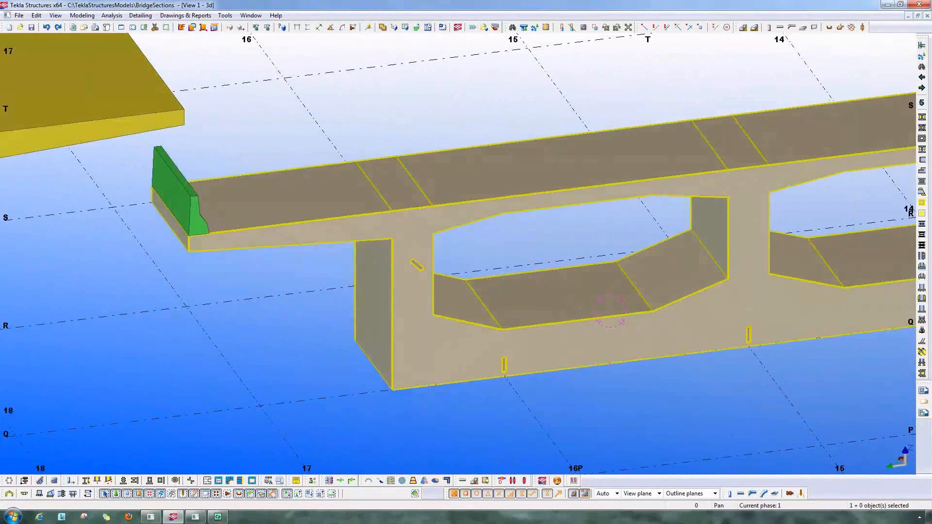
{"action": "scroll", "coordinate": [498, 372], "scroll_direction": "up", "scroll_amount": 5}
{"action": "scroll", "coordinate": [523, 375], "scroll_direction": "down", "scroll_amount": 4}
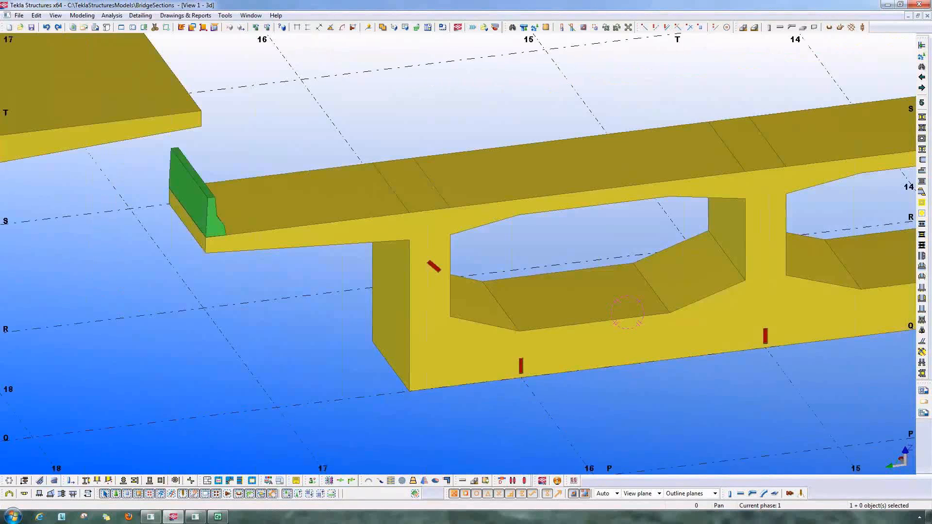
{"action": "middle_click_drag", "start_coordinate": [602, 391], "coordinate": [674, 408], "text": "ctrl"}
{"action": "scroll", "coordinate": [675, 408], "scroll_direction": "down", "scroll_amount": 1}
{"action": "middle_click_drag", "start_coordinate": [675, 409], "coordinate": [545, 410]}
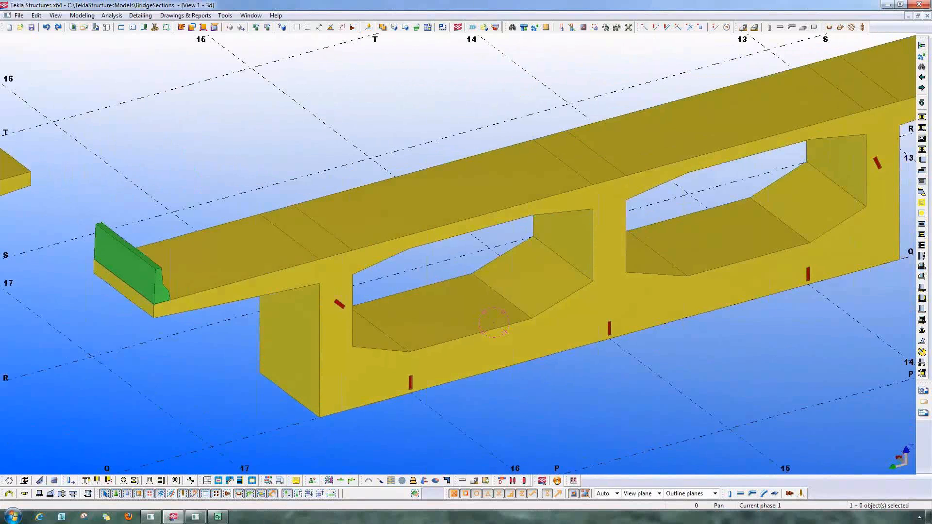
{"action": "middle_click_drag", "start_coordinate": [826, 208], "coordinate": [591, 323]}
{"action": "scroll", "coordinate": [590, 323], "scroll_direction": "up", "scroll_amount": 3}
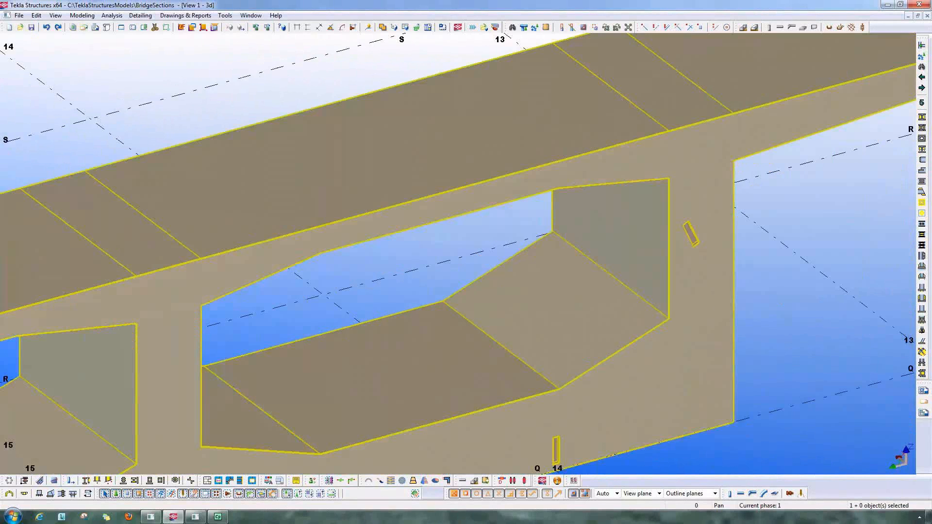
{"action": "scroll", "coordinate": [706, 237], "scroll_direction": "up", "scroll_amount": 8}
{"action": "scroll", "coordinate": [674, 247], "scroll_direction": "down", "scroll_amount": 7}
{"action": "scroll", "coordinate": [674, 247], "scroll_direction": "down", "scroll_amount": 10}
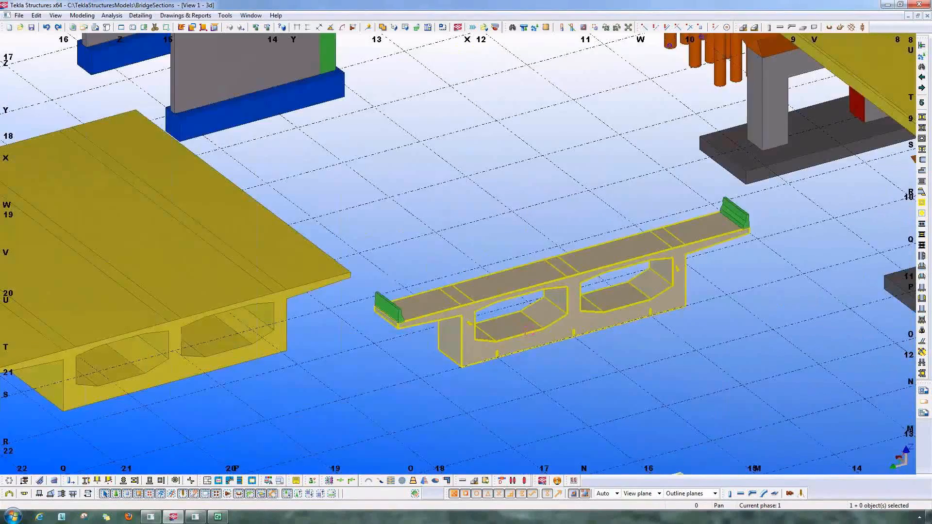
Step: Make the parts of the piled pier near grid lines AD and 25 transparent to expose the reinforcement
{"action": "scroll", "coordinate": [652, 264], "scroll_direction": "down", "scroll_amount": 5}
{"action": "mouse_move", "coordinate": [514, 313]}
{"action": "middle_mouse_down", "text": "ctrl"}
{"action": "mouse_move", "coordinate": [729, 336]}
{"action": "mouse_move", "coordinate": [627, 277]}
{"action": "mouse_move", "coordinate": [561, 354]}
{"action": "mouse_move", "coordinate": [591, 316]}
{"action": "middle_mouse_up", "text": "ctrl"}
{"action": "middle_click_drag", "start_coordinate": [874, 194], "coordinate": [456, 216]}
{"action": "middle_click_drag", "start_coordinate": [479, 334], "coordinate": [372, 350]}
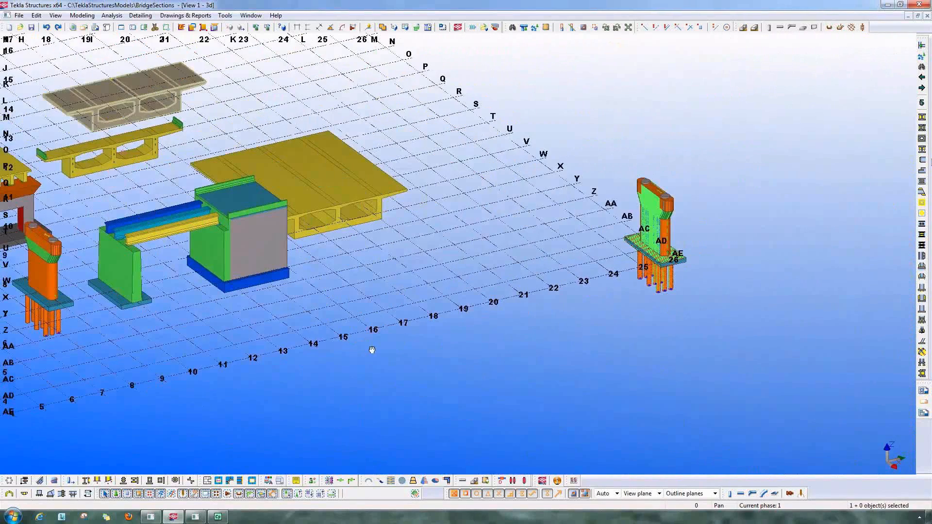
{"action": "scroll", "coordinate": [692, 256], "scroll_direction": "up", "scroll_amount": 5}
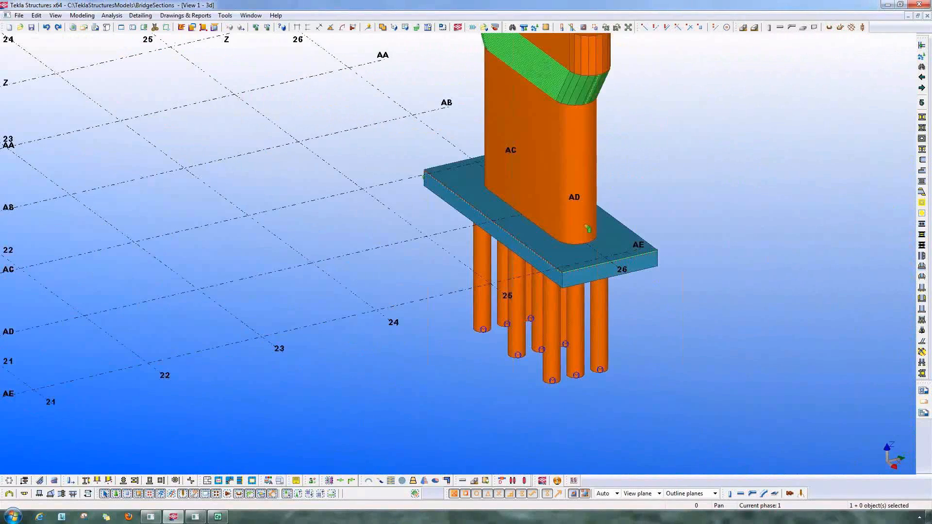
{"action": "middle_click_drag", "start_coordinate": [607, 320], "coordinate": [480, 336], "text": "ctrl"}
{"action": "middle_click_drag", "start_coordinate": [700, 335], "coordinate": [403, 425]}
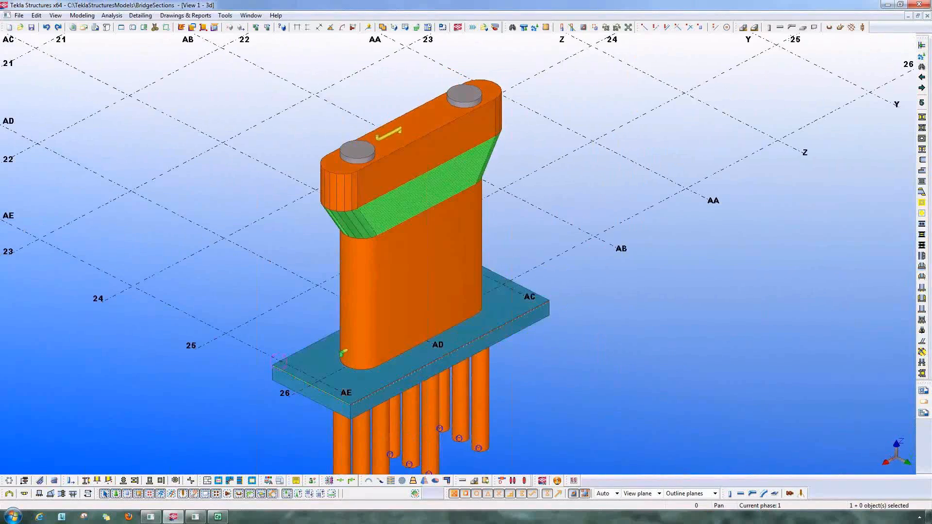
{"action": "key", "text": "ctrl+2"}
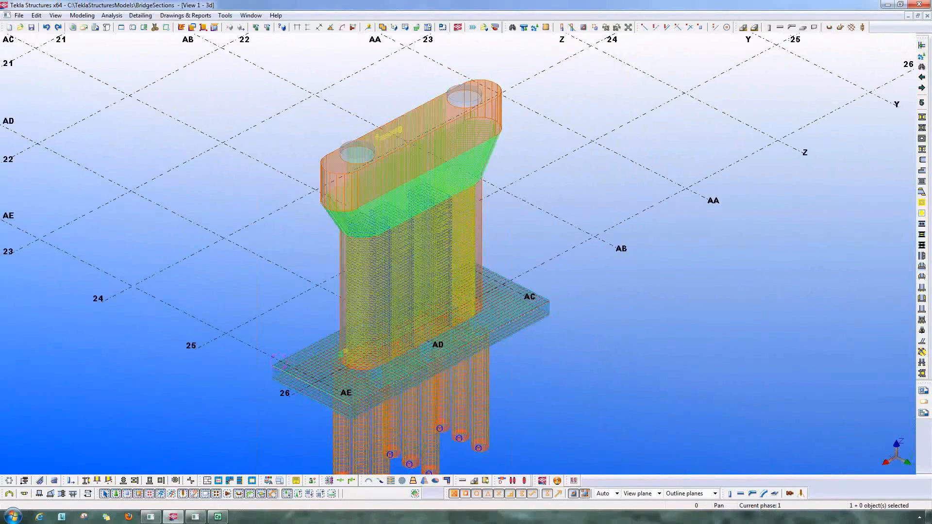
Step: Examine the reinforcement in the pier's cap, green flared section and shaft
{"action": "scroll", "coordinate": [522, 323], "scroll_direction": "up", "scroll_amount": 5}
{"action": "middle_click_drag", "start_coordinate": [522, 323], "coordinate": [454, 442]}
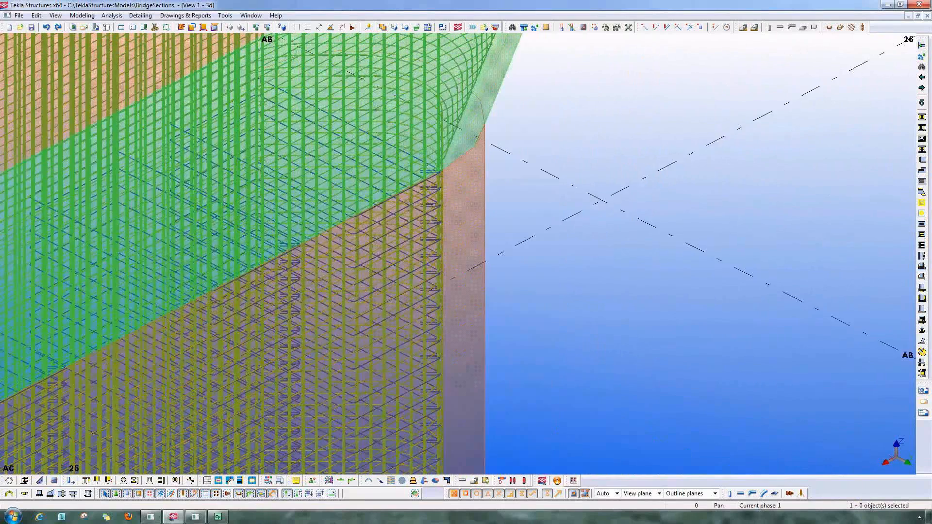
{"action": "middle_click_drag", "start_coordinate": [454, 209], "coordinate": [419, 429]}
{"action": "scroll", "coordinate": [485, 149], "scroll_direction": "up", "scroll_amount": 1}
{"action": "middle_click_drag", "start_coordinate": [485, 149], "coordinate": [536, 317]}
{"action": "scroll", "coordinate": [536, 317], "scroll_direction": "down", "scroll_amount": 1}
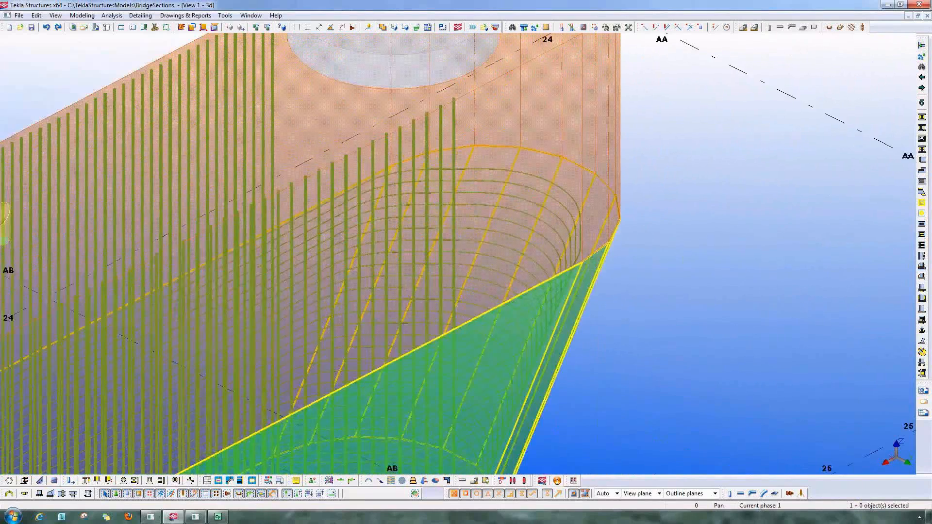
{"action": "scroll", "coordinate": [527, 369], "scroll_direction": "down", "scroll_amount": 1}
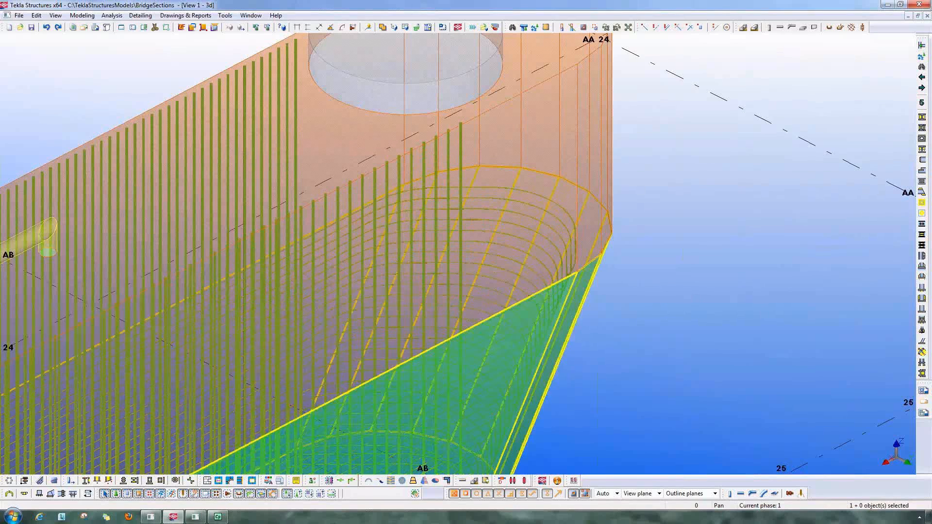
{"action": "scroll", "coordinate": [473, 310], "scroll_direction": "down", "scroll_amount": 3}
{"action": "middle_click_drag", "start_coordinate": [473, 311], "coordinate": [575, 209]}
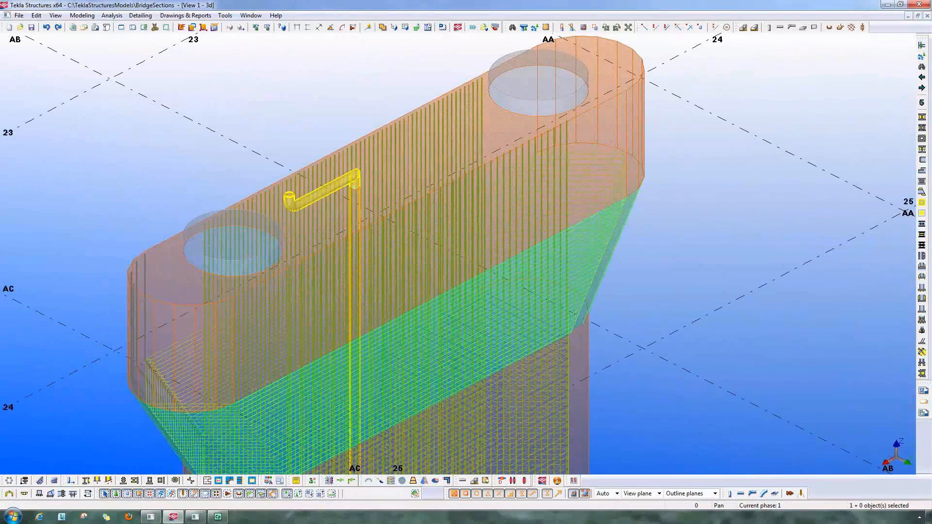
{"action": "scroll", "coordinate": [458, 311], "scroll_direction": "down", "scroll_amount": 2}
{"action": "middle_click_drag", "start_coordinate": [458, 311], "coordinate": [499, 133]}
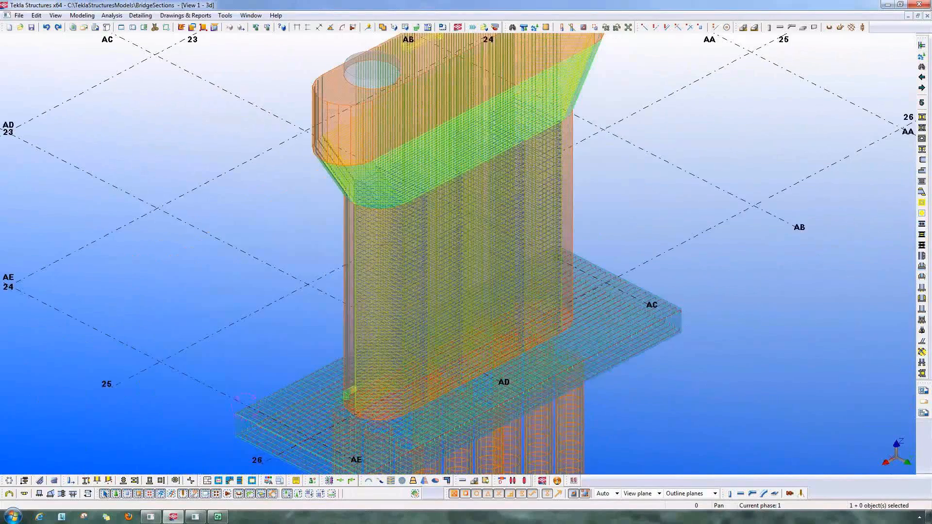
{"action": "scroll", "coordinate": [524, 232], "scroll_direction": "up", "scroll_amount": 2}
{"action": "scroll", "coordinate": [552, 199], "scroll_direction": "up", "scroll_amount": 1}
{"action": "middle_click_drag", "start_coordinate": [551, 199], "coordinate": [519, 447]}
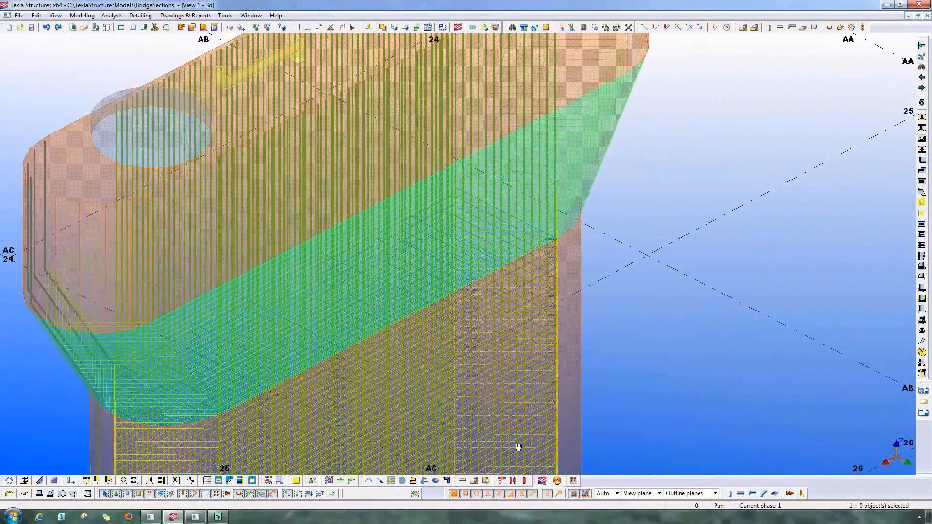
{"action": "scroll", "coordinate": [471, 332], "scroll_direction": "up", "scroll_amount": 2}
{"action": "scroll", "coordinate": [597, 240], "scroll_direction": "down", "scroll_amount": 2}
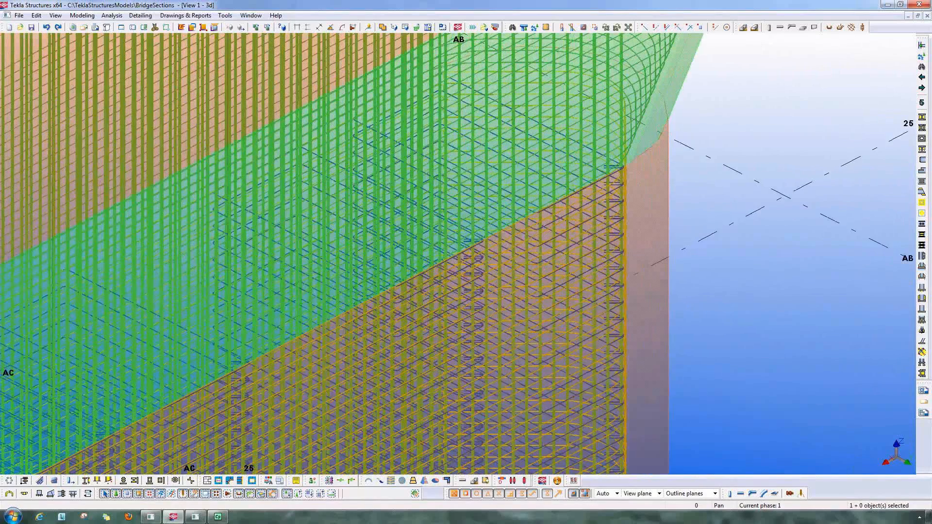
{"action": "middle_click_drag", "start_coordinate": [596, 240], "coordinate": [506, 435]}
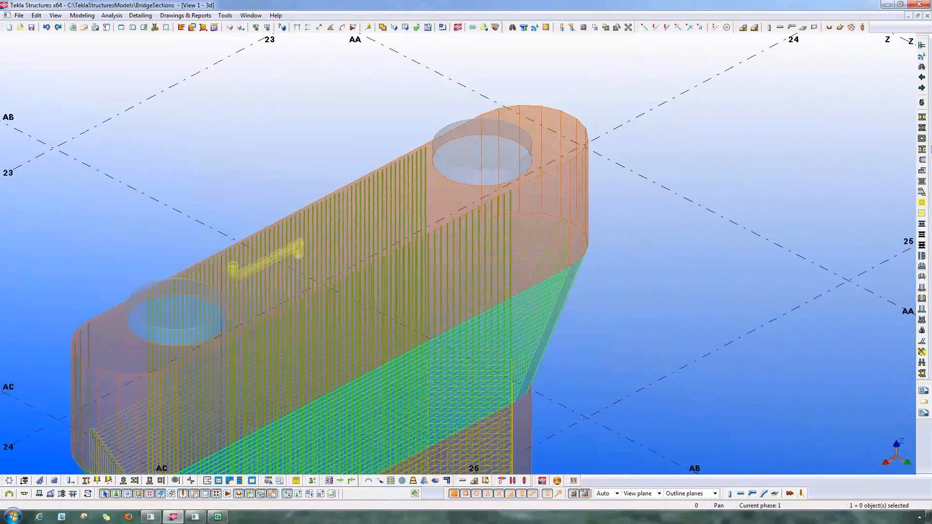
Step: Set the number of reinforcing bars in the pier's long-face vertical bar group to 25
{"action": "scroll", "coordinate": [487, 224], "scroll_direction": "up", "scroll_amount": 2}
{"action": "key", "text": "alt+Return"}
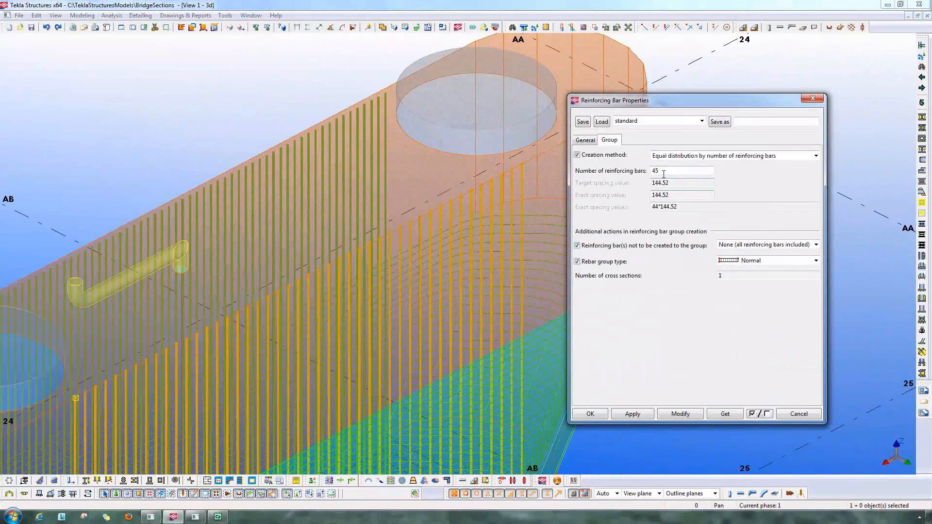
{"action": "double_click", "coordinate": [667, 171]}
{"action": "type", "text": "25"}
{"action": "left_click", "coordinate": [679, 410]}
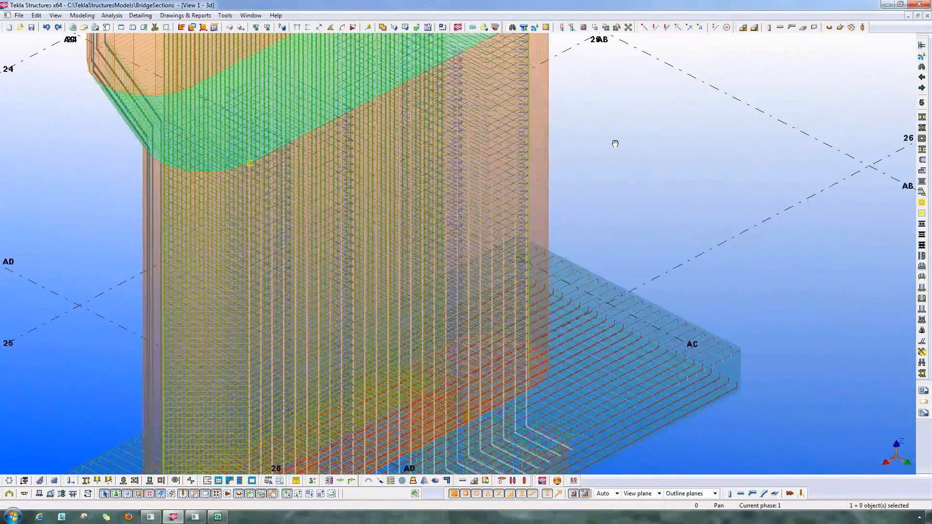
Step: Isolate the pier stem and two of its stirrup groups so that only these selected objects are shown
{"action": "scroll", "coordinate": [542, 387], "scroll_direction": "up", "scroll_amount": 2}
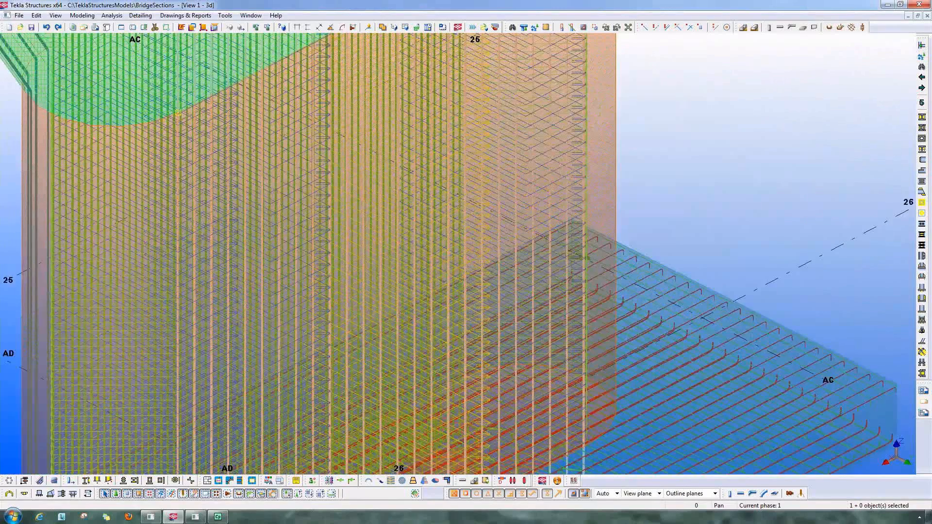
{"action": "scroll", "coordinate": [467, 218], "scroll_direction": "up", "scroll_amount": 1}
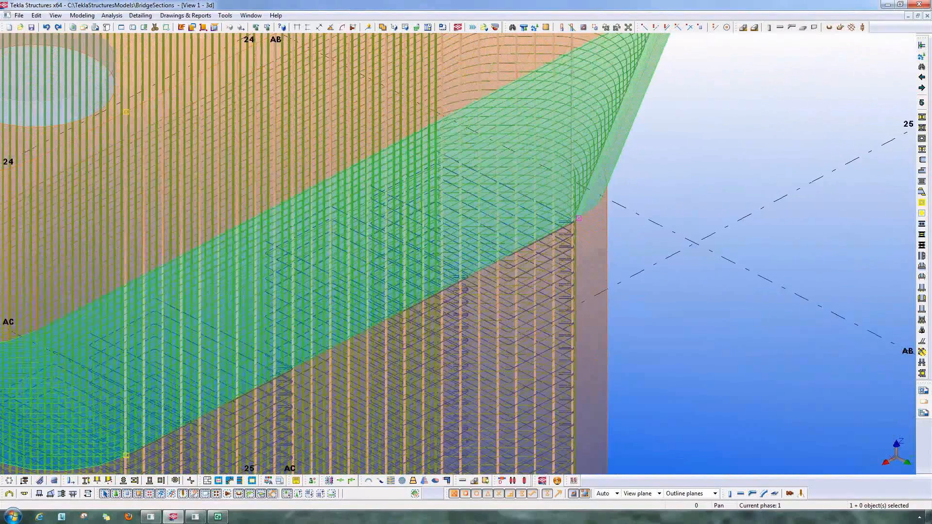
{"action": "scroll", "coordinate": [484, 265], "scroll_direction": "up", "scroll_amount": 4}
{"action": "middle_click_drag", "start_coordinate": [484, 265], "coordinate": [447, 238]}
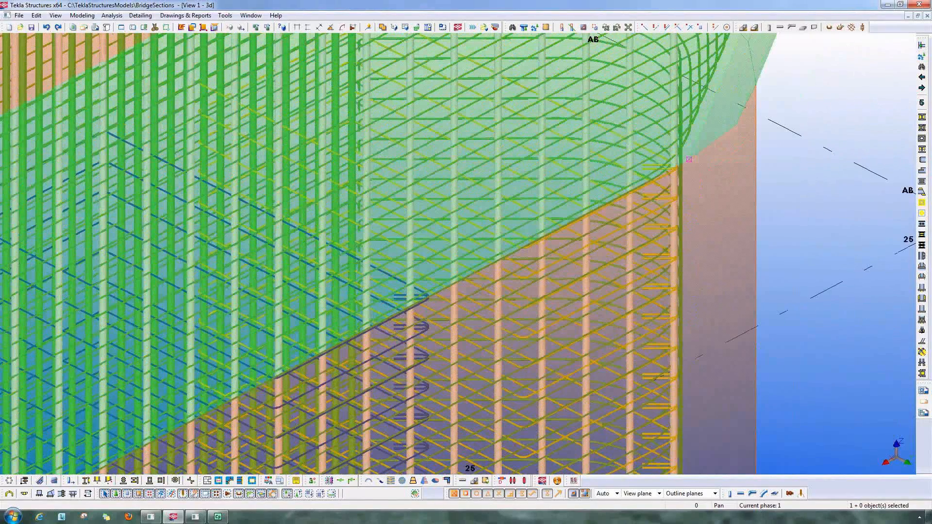
{"action": "left_click", "coordinate": [678, 168]}
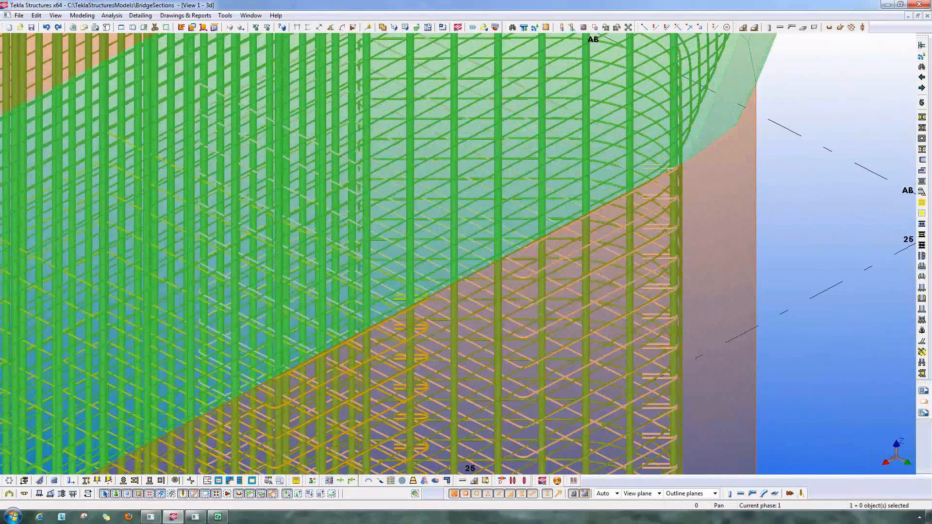
{"action": "left_click", "coordinate": [423, 327], "text": "ctrl"}
{"action": "left_click", "coordinate": [757, 245], "text": "ctrl"}
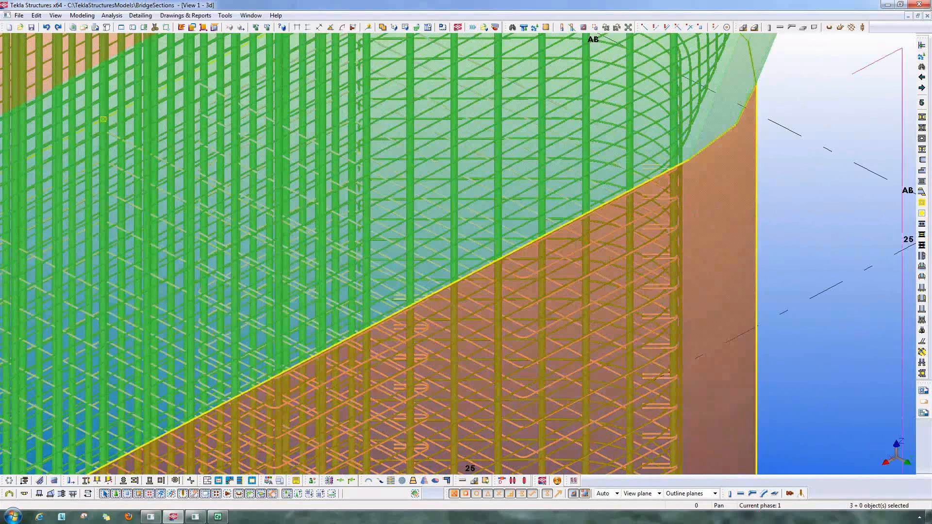
{"action": "right_click", "coordinate": [758, 244]}
{"action": "left_click", "coordinate": [800, 365]}
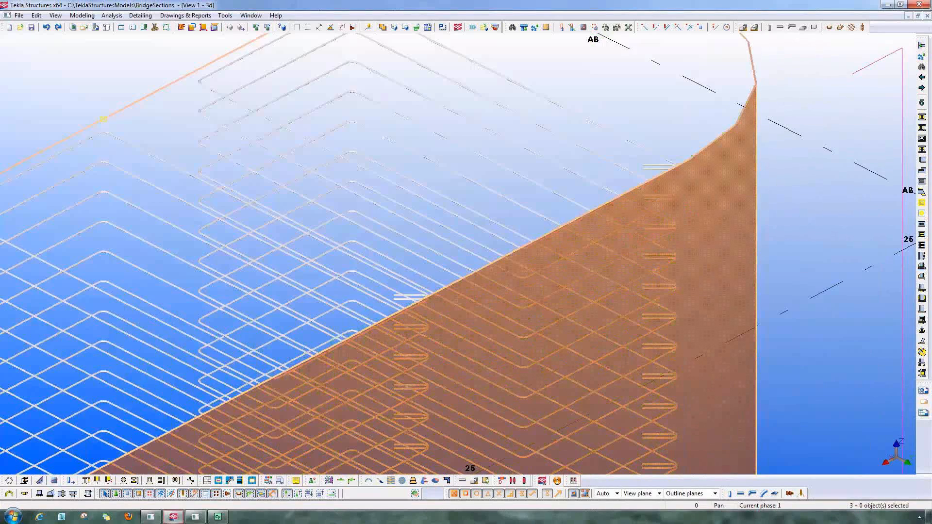
Step: Examine the general and group properties of the stirrup group inside the isolated pier stem
{"action": "scroll", "coordinate": [736, 270], "scroll_direction": "down", "scroll_amount": 3}
{"action": "middle_click_drag", "start_coordinate": [622, 273], "coordinate": [604, 290]}
{"action": "key", "text": "v"}
{"action": "left_click", "coordinate": [604, 290]}
{"action": "middle_click_drag", "start_coordinate": [654, 312], "coordinate": [742, 65], "text": "ctrl"}
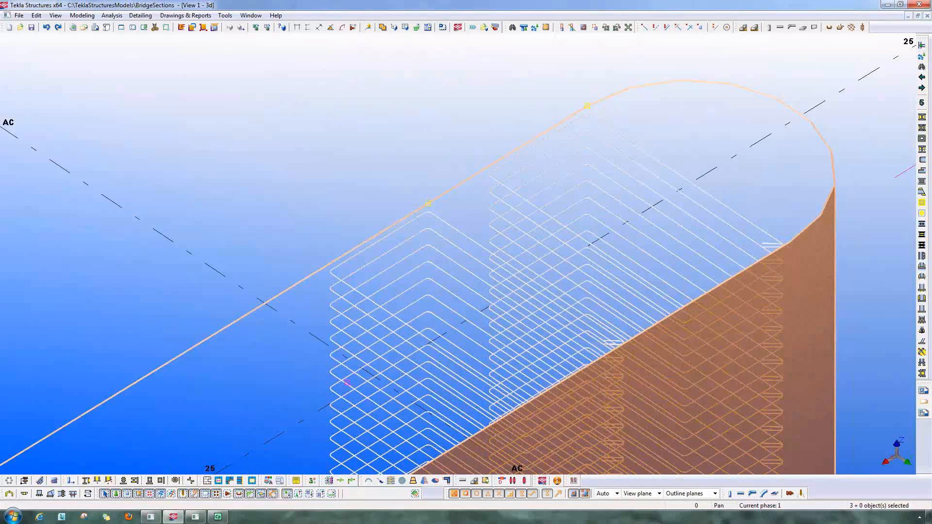
{"action": "left_click", "coordinate": [742, 66]}
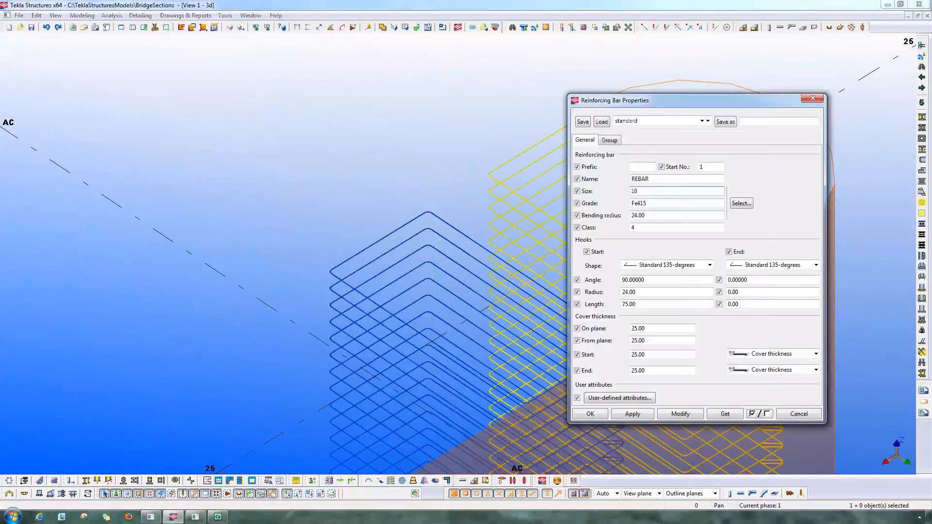
{"action": "left_click_drag", "start_coordinate": [626, 100], "coordinate": [290, 86]}
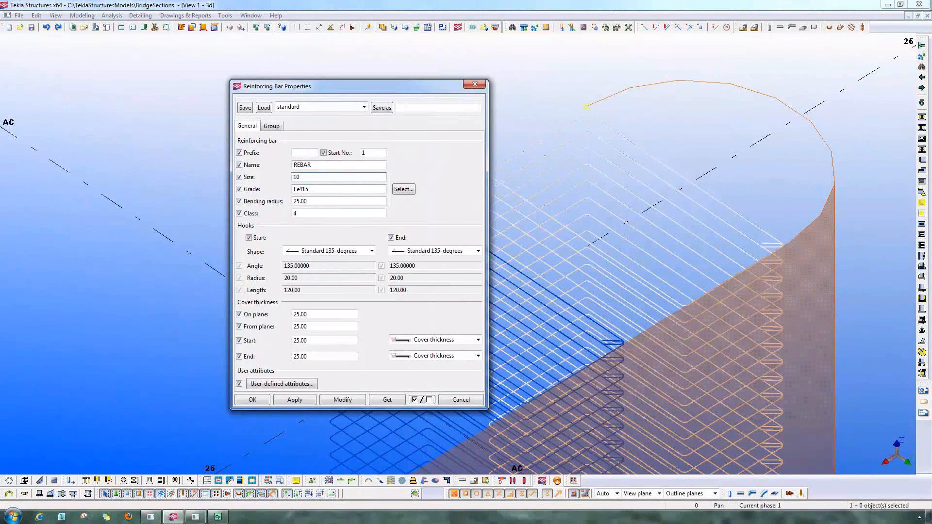
{"action": "left_click", "coordinate": [272, 126]}
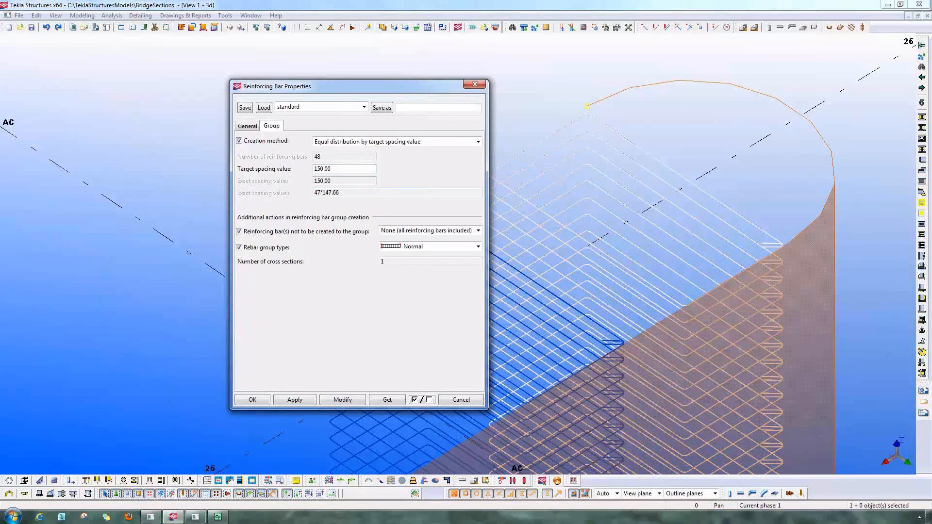
{"action": "left_click", "coordinate": [461, 400]}
Step: Redraw the view to restore the hidden parts and reinforcement of the pier
{"action": "scroll", "coordinate": [617, 257], "scroll_direction": "down", "scroll_amount": 3}
{"action": "middle_click_drag", "start_coordinate": [618, 256], "coordinate": [566, 169]}
{"action": "right_click", "coordinate": [650, 203]}
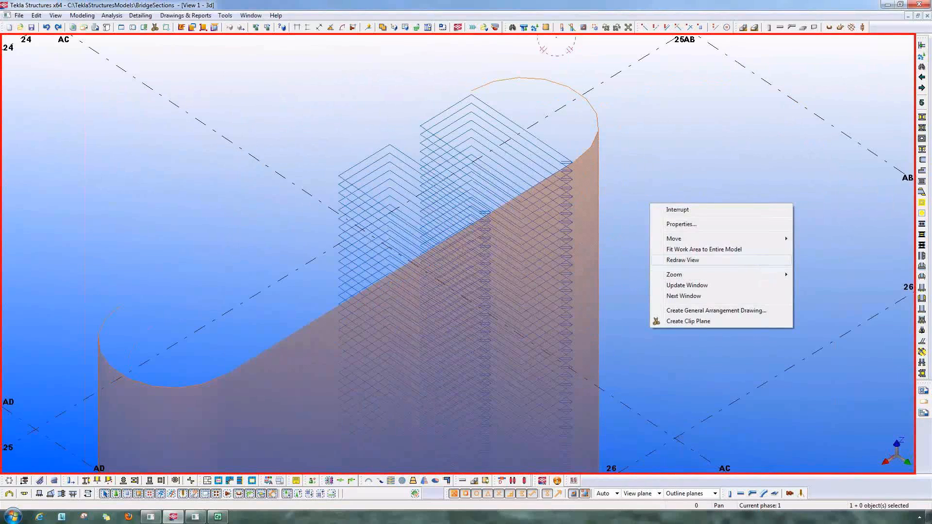
{"action": "left_click", "coordinate": [705, 249]}
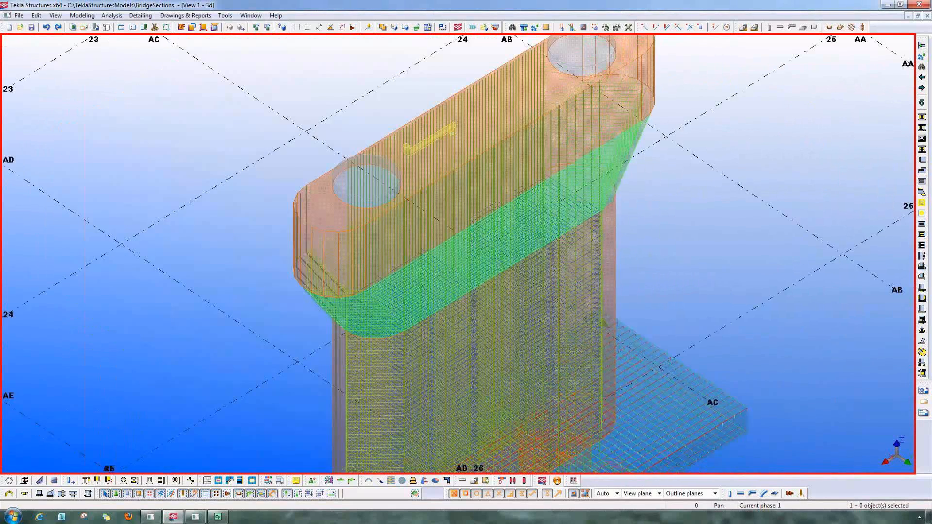
Step: Set the number of main bars to 12 in the round column reinforcement of the corner pile
{"action": "middle_click_drag", "start_coordinate": [615, 362], "coordinate": [643, 193]}
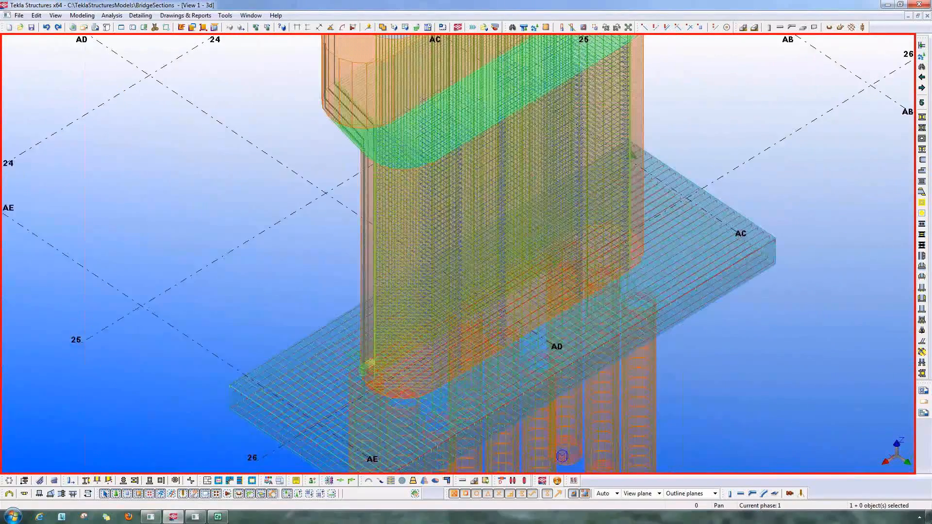
{"action": "scroll", "coordinate": [643, 195], "scroll_direction": "down", "scroll_amount": 2}
{"action": "middle_click_drag", "start_coordinate": [697, 211], "coordinate": [659, 149]}
{"action": "middle_click_drag", "start_coordinate": [633, 324], "coordinate": [607, 285], "text": "ctrl"}
{"action": "scroll", "coordinate": [675, 335], "scroll_direction": "up", "scroll_amount": 5}
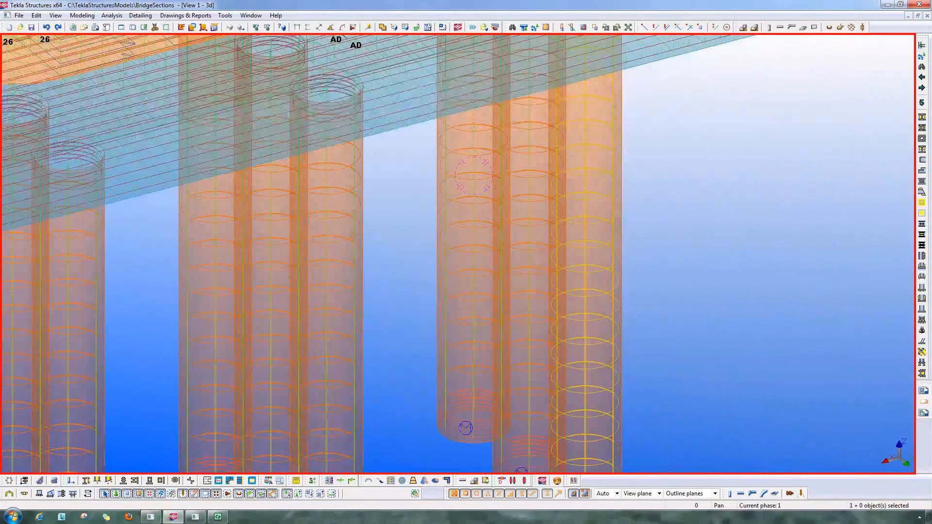
{"action": "double_click", "coordinate": [613, 340]}
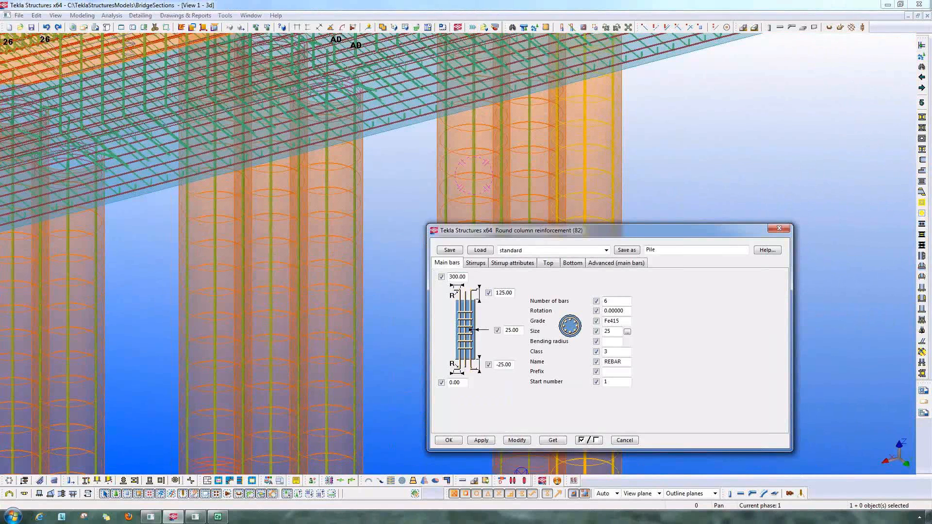
{"action": "left_click_drag", "start_coordinate": [534, 230], "coordinate": [266, 201]}
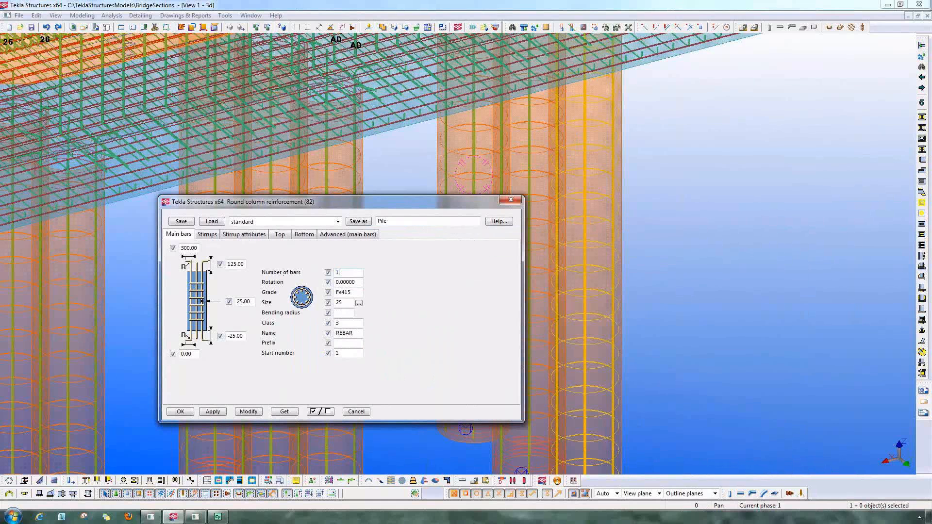
{"action": "type", "text": "2"}
{"action": "left_click", "coordinate": [249, 412]}
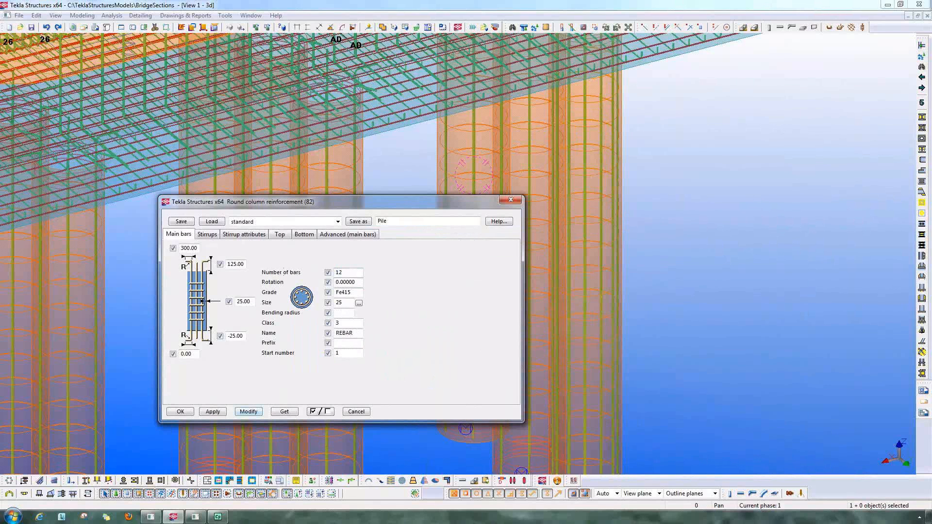
{"action": "left_click", "coordinate": [180, 412]}
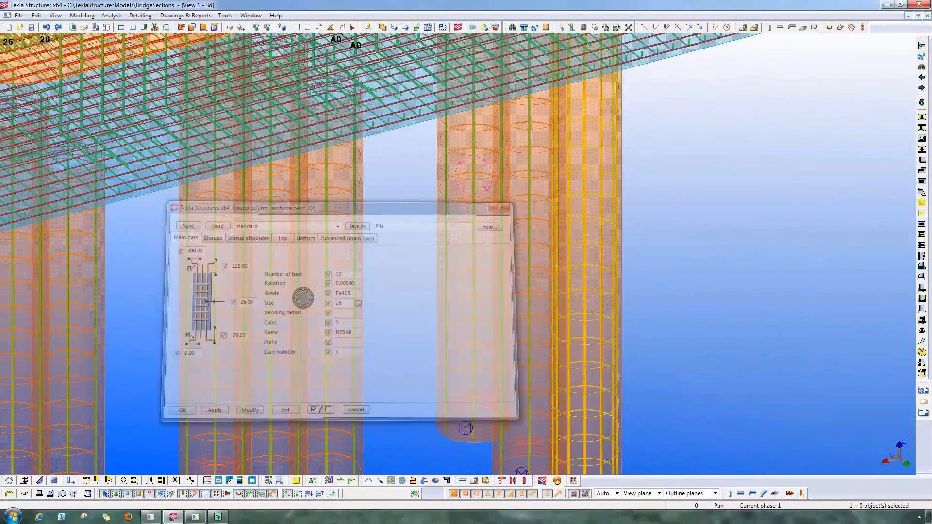
{"action": "left_click", "coordinate": [627, 233]}
Step: Inspect the modified pile reinforcement and the pier from the pile bases up to the cap
{"action": "scroll", "coordinate": [618, 233], "scroll_direction": "up", "scroll_amount": 3}
{"action": "scroll", "coordinate": [620, 232], "scroll_direction": "down", "scroll_amount": 5}
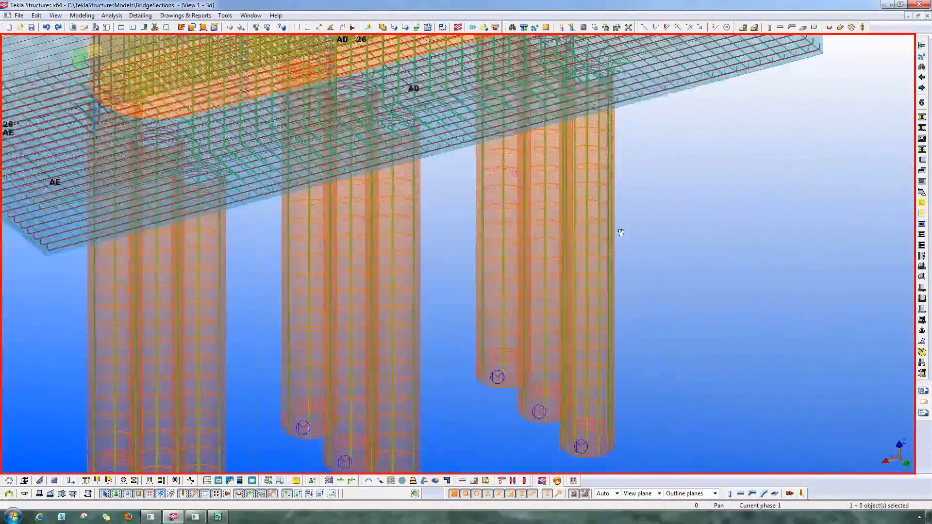
{"action": "scroll", "coordinate": [621, 233], "scroll_direction": "down", "scroll_amount": 2}
{"action": "scroll", "coordinate": [621, 232], "scroll_direction": "down", "scroll_amount": 3}
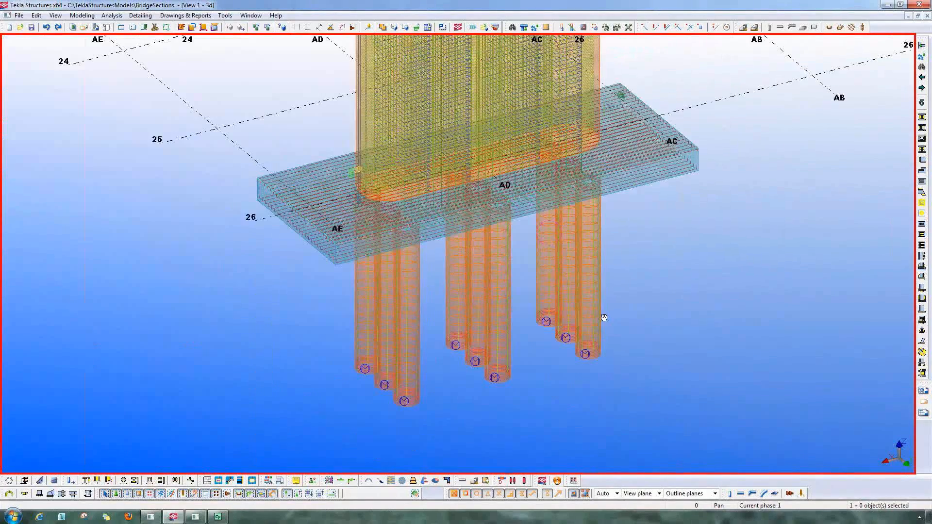
{"action": "scroll", "coordinate": [621, 232], "scroll_direction": "up", "scroll_amount": 3}
{"action": "scroll", "coordinate": [621, 232], "scroll_direction": "down", "scroll_amount": 2}
{"action": "middle_click_drag", "start_coordinate": [621, 232], "coordinate": [656, 385]}
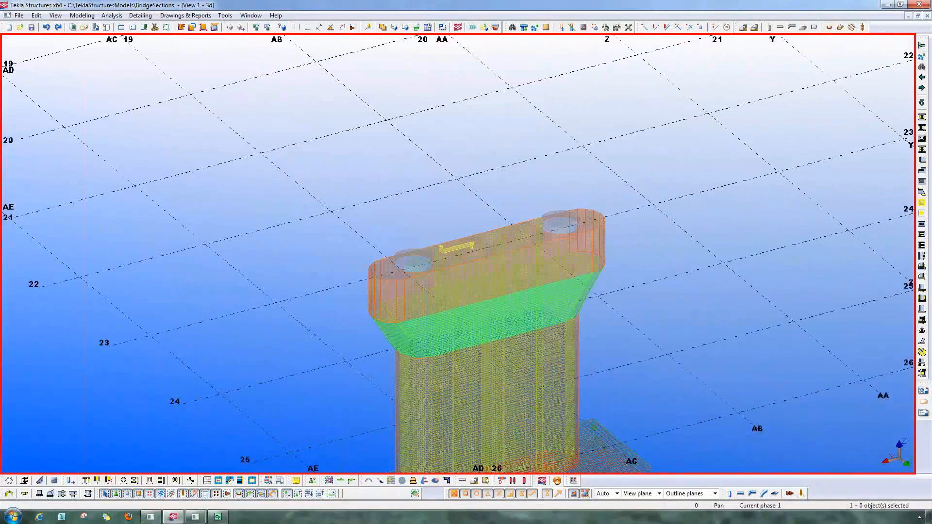
Step: Show the post-tensioned beam on grid line 1 between AA and AB as transparent so its tendons can be seen
{"action": "scroll", "coordinate": [602, 315], "scroll_direction": "down", "scroll_amount": 4}
{"action": "middle_click_drag", "start_coordinate": [423, 307], "coordinate": [528, 318], "text": "ctrl"}
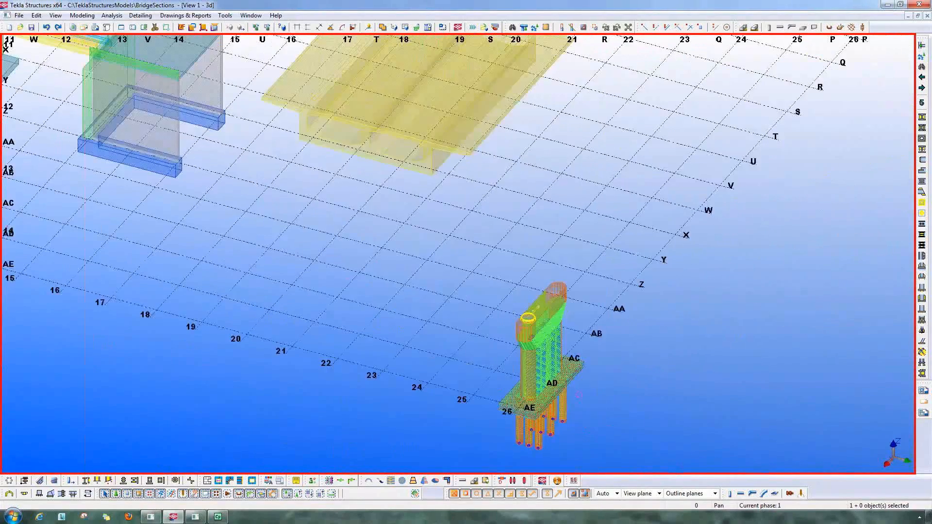
{"action": "scroll", "coordinate": [580, 395], "scroll_direction": "down", "scroll_amount": 8}
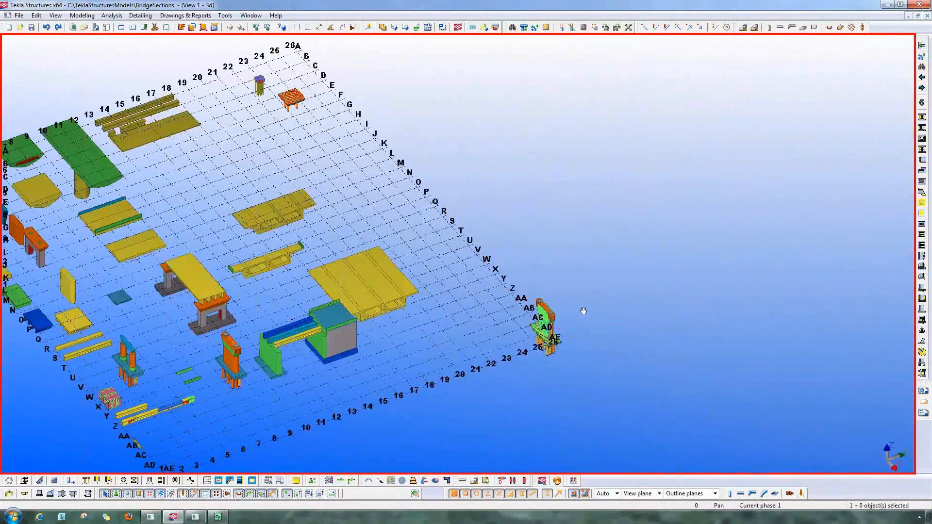
{"action": "middle_click_drag", "start_coordinate": [583, 310], "coordinate": [686, 149], "text": "ctrl"}
{"action": "scroll", "coordinate": [685, 149], "scroll_direction": "up", "scroll_amount": 3}
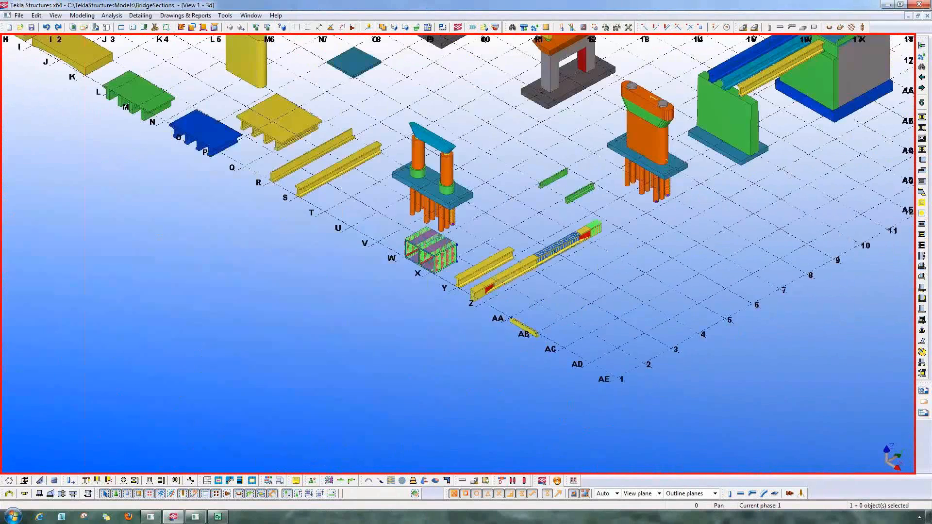
{"action": "scroll", "coordinate": [520, 316], "scroll_direction": "up", "scroll_amount": 10}
{"action": "middle_click_drag", "start_coordinate": [532, 376], "coordinate": [488, 238]}
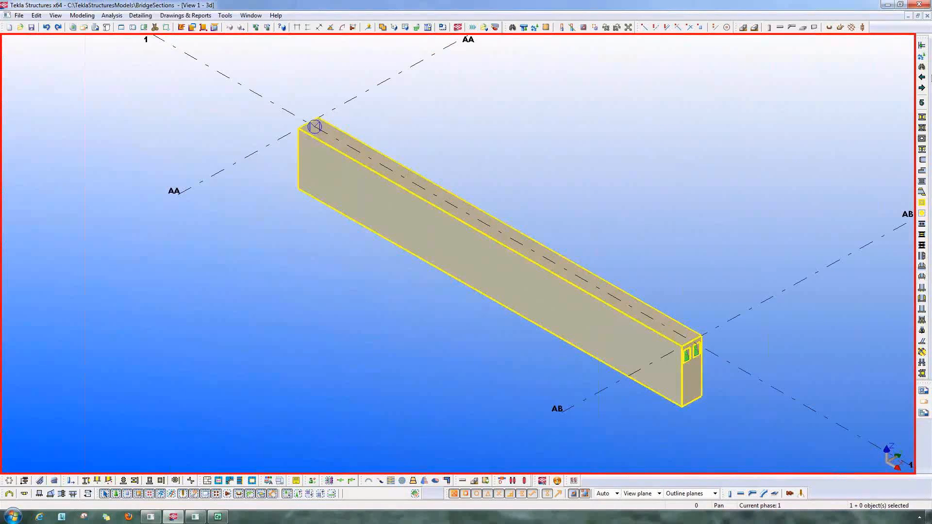
{"action": "scroll", "coordinate": [611, 317], "scroll_direction": "up", "scroll_amount": 3}
{"action": "key", "text": "ctrl+2"}
Step: Inspect the beam's tendons and open the properties of their Post tensioning (61) component
{"action": "key", "text": "v"}
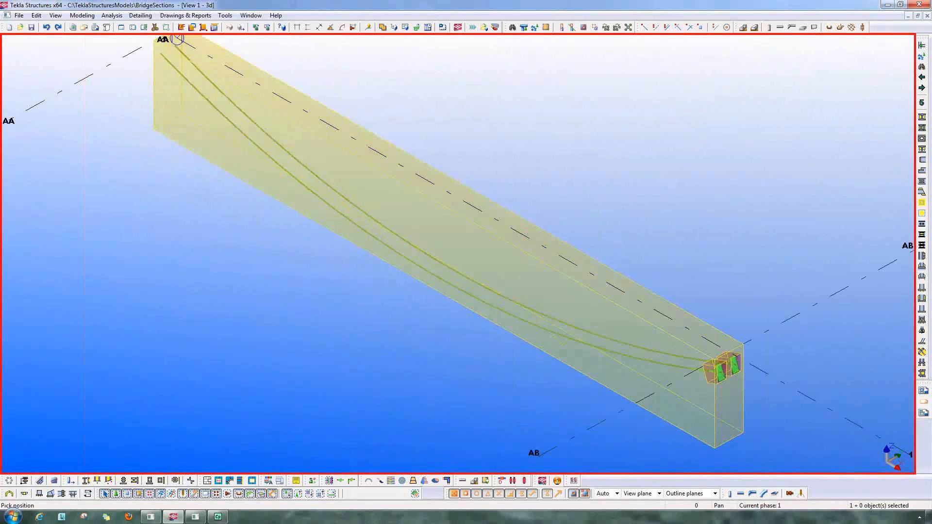
{"action": "left_click", "coordinate": [558, 340]}
{"action": "middle_click_drag", "start_coordinate": [618, 372], "coordinate": [588, 263], "text": "ctrl"}
{"action": "scroll", "coordinate": [588, 263], "scroll_direction": "up", "scroll_amount": 2}
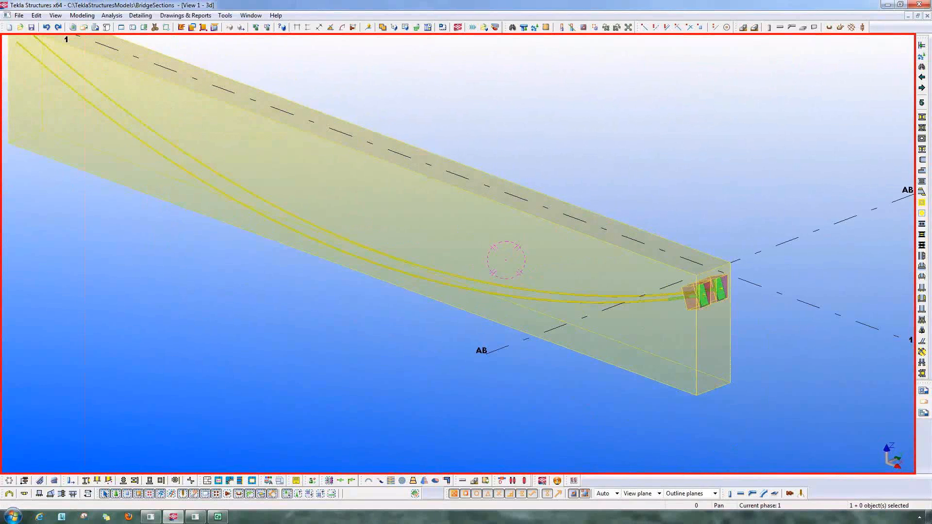
{"action": "double_click", "coordinate": [588, 302]}
{"action": "left_click_drag", "start_coordinate": [718, 93], "coordinate": [304, 68]}
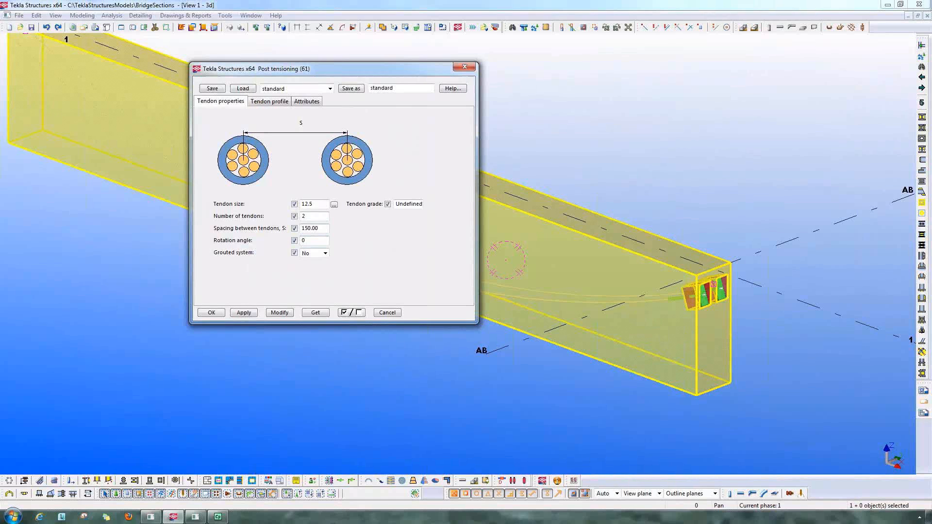
Step: Browse the available tendon profile shapes of the post-tensioning component and keep Parabolic
{"action": "left_click", "coordinate": [269, 101]}
{"action": "left_click", "coordinate": [443, 158]}
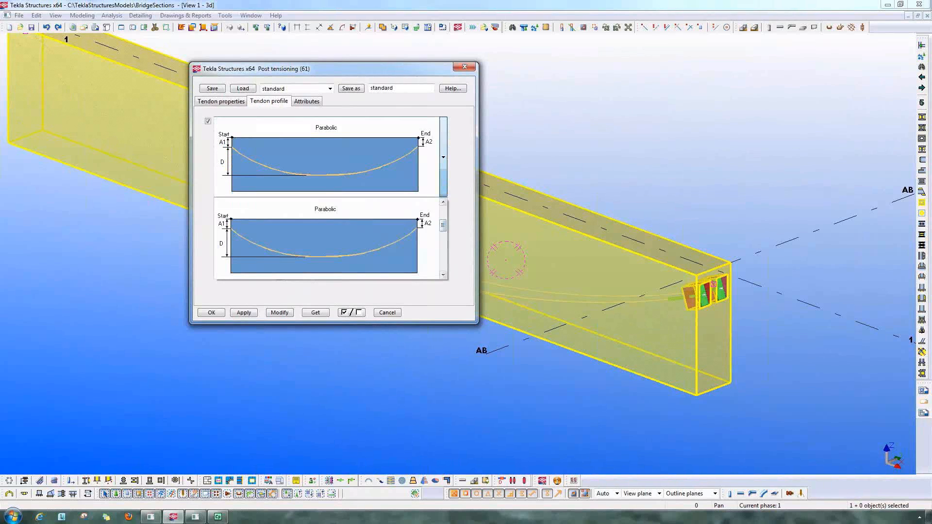
{"action": "left_click", "coordinate": [443, 275]}
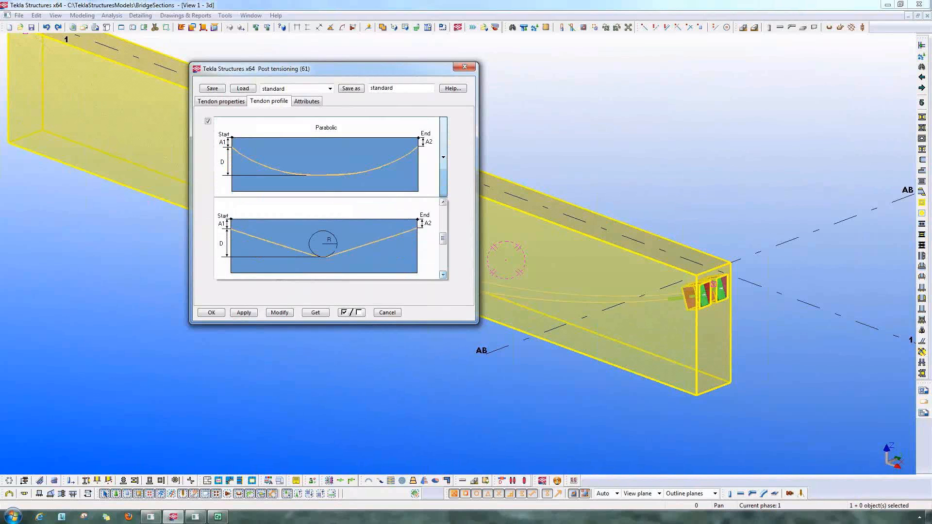
{"action": "left_click", "coordinate": [444, 275]}
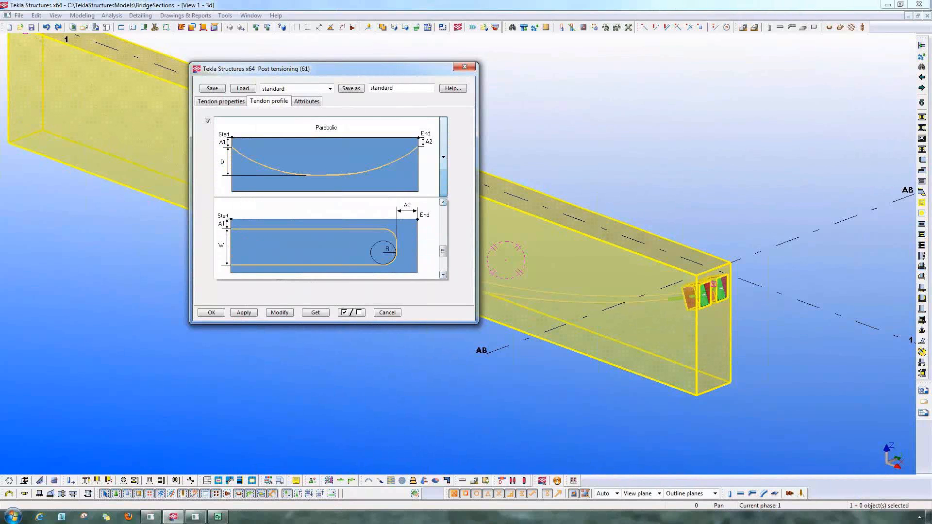
{"action": "left_click", "coordinate": [444, 202]}
{"action": "left_click", "coordinate": [444, 202]}
{"action": "left_click", "coordinate": [327, 239]}
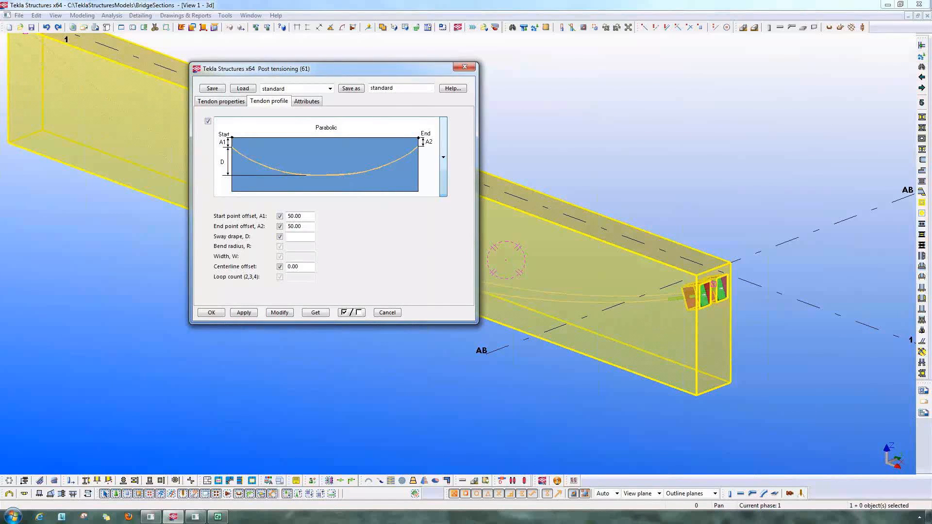
Step: Look up the "pt" anchor components in the component catalog and examine the anchors at the beam's end
{"action": "key", "text": "ctrl+f"}
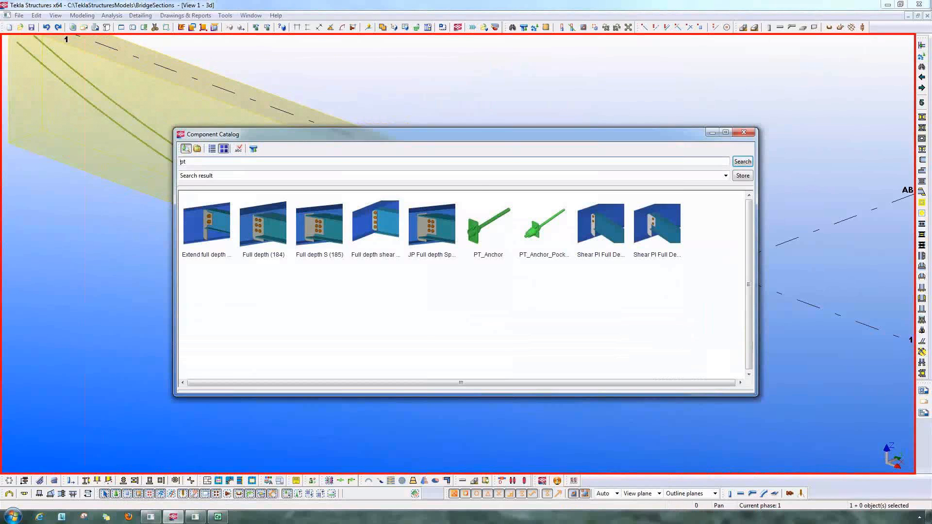
{"action": "left_click_drag", "start_coordinate": [467, 134], "coordinate": [216, 143]}
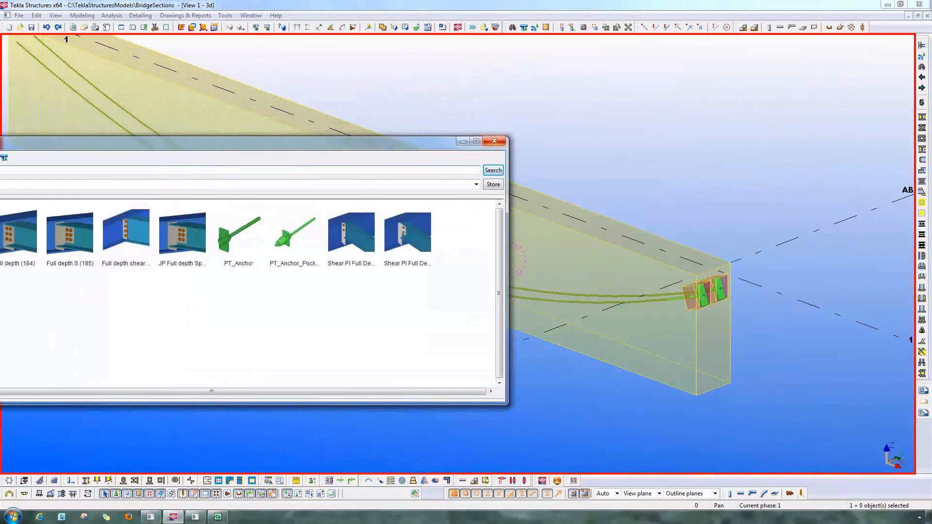
{"action": "left_click", "coordinate": [495, 141]}
{"action": "scroll", "coordinate": [704, 320], "scroll_direction": "up", "scroll_amount": 3}
{"action": "middle_click_drag", "start_coordinate": [705, 271], "coordinate": [563, 257]}
{"action": "scroll", "coordinate": [563, 257], "scroll_direction": "up", "scroll_amount": 2}
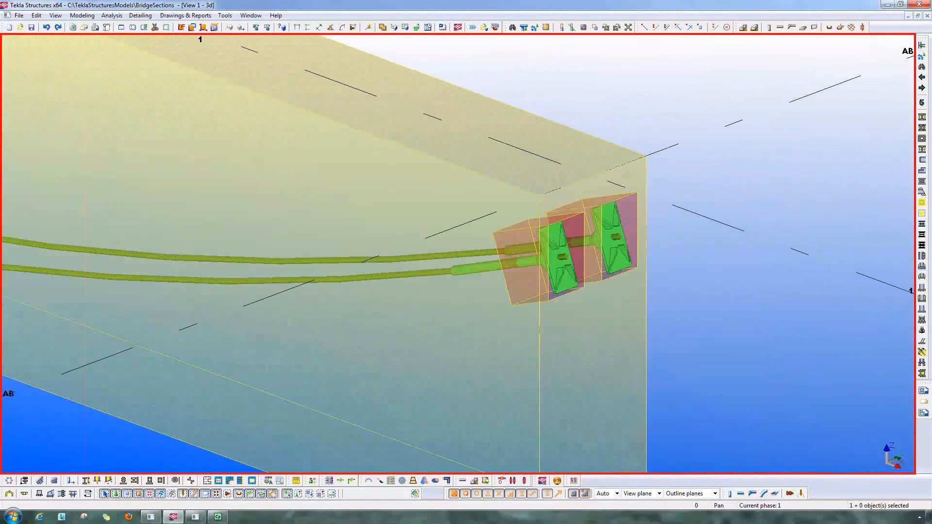
Step: Compare the haunched end block of the I-girder at grid line 1 in solid and transparent rendering
{"action": "middle_click_drag", "start_coordinate": [616, 347], "coordinate": [612, 272], "text": "ctrl"}
{"action": "scroll", "coordinate": [582, 336], "scroll_direction": "down", "scroll_amount": 6}
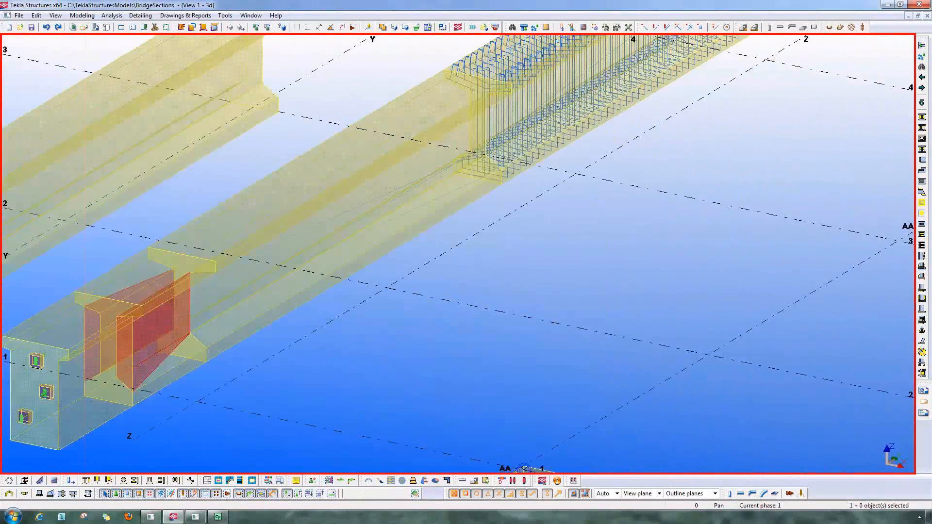
{"action": "scroll", "coordinate": [466, 253], "scroll_direction": "down", "scroll_amount": 2}
{"action": "scroll", "coordinate": [466, 253], "scroll_direction": "up", "scroll_amount": 2}
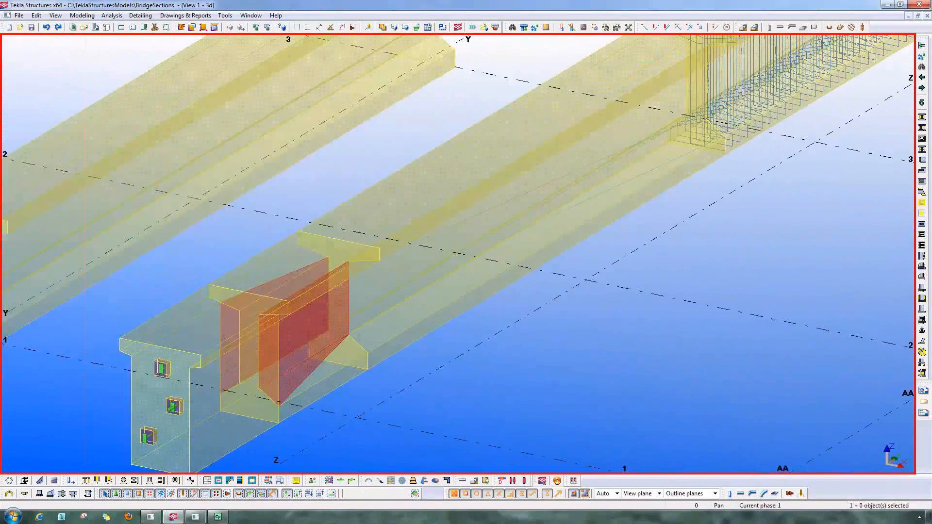
{"action": "middle_click_drag", "start_coordinate": [266, 378], "coordinate": [381, 309]}
{"action": "scroll", "coordinate": [380, 309], "scroll_direction": "up", "scroll_amount": 1}
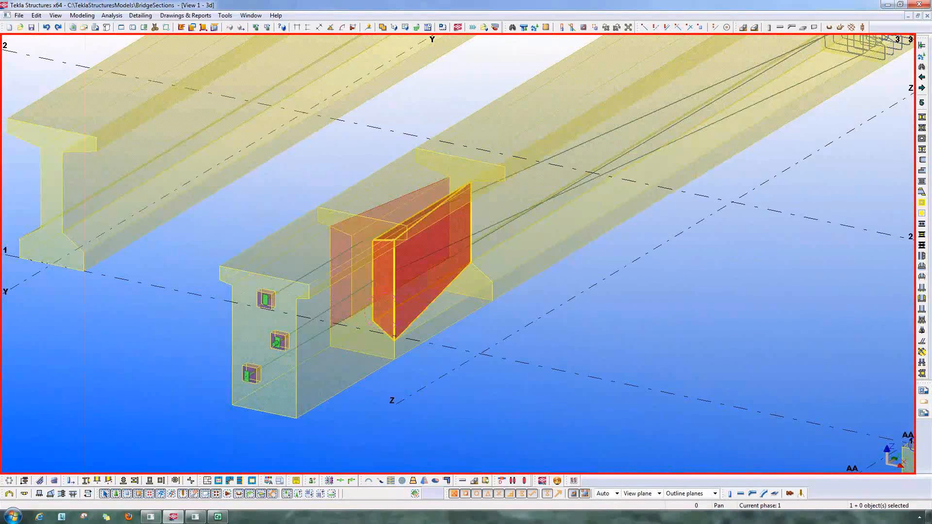
{"action": "key", "text": "ctrl+4"}
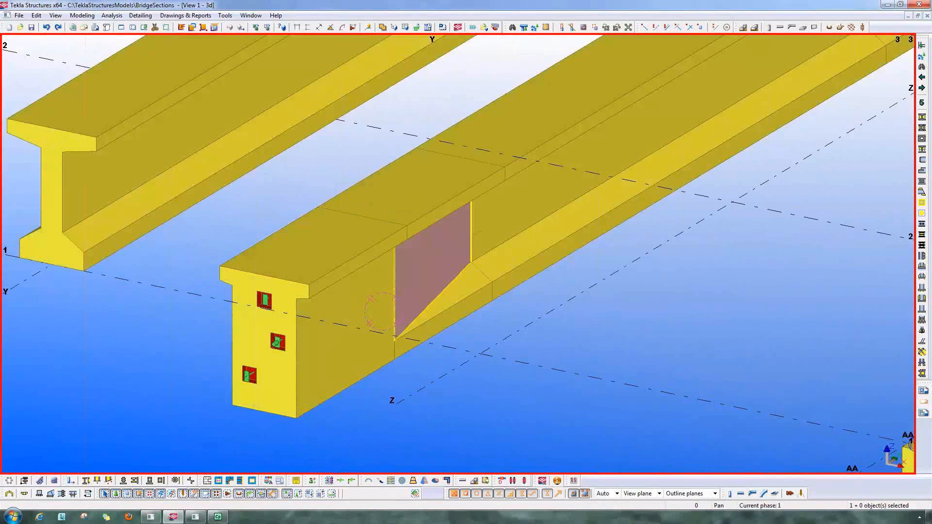
{"action": "key", "text": "ctrl+2"}
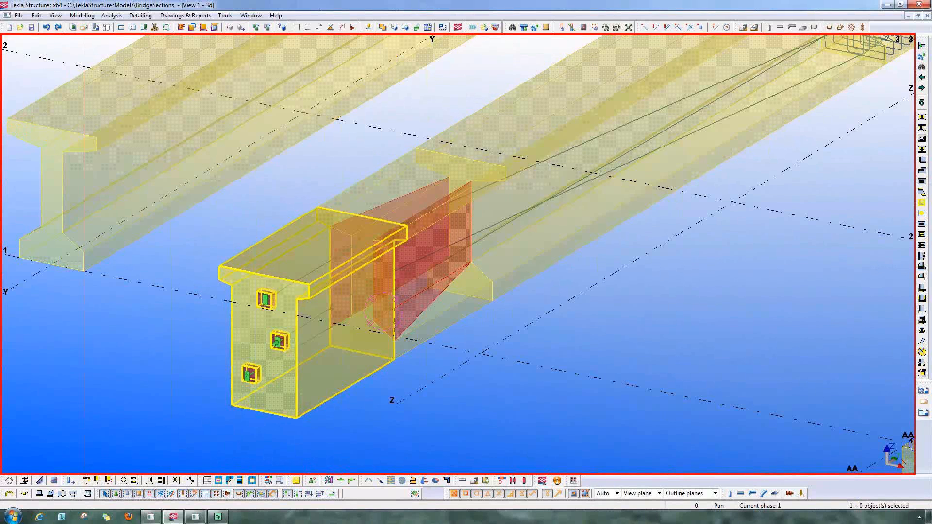
Step: Examine the three tendon anchors and their recesses in the girder's end face at grid line 1
{"action": "scroll", "coordinate": [228, 442], "scroll_direction": "up", "scroll_amount": 4}
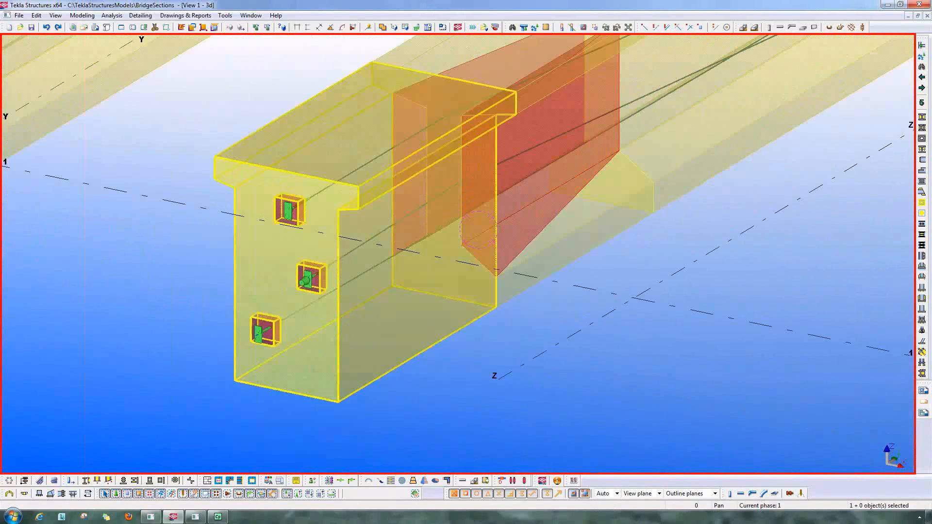
{"action": "scroll", "coordinate": [294, 218], "scroll_direction": "up", "scroll_amount": 3}
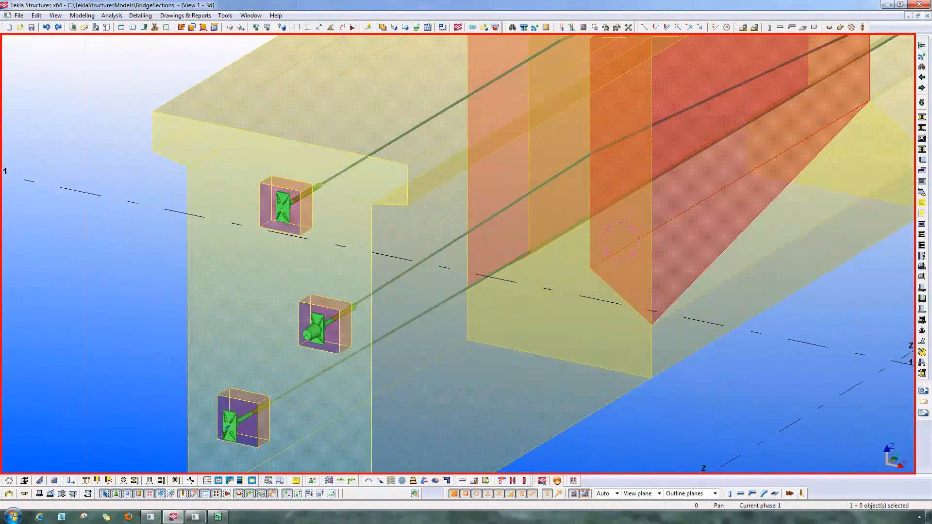
{"action": "scroll", "coordinate": [515, 260], "scroll_direction": "down", "scroll_amount": 2}
{"action": "scroll", "coordinate": [408, 368], "scroll_direction": "down", "scroll_amount": 3}
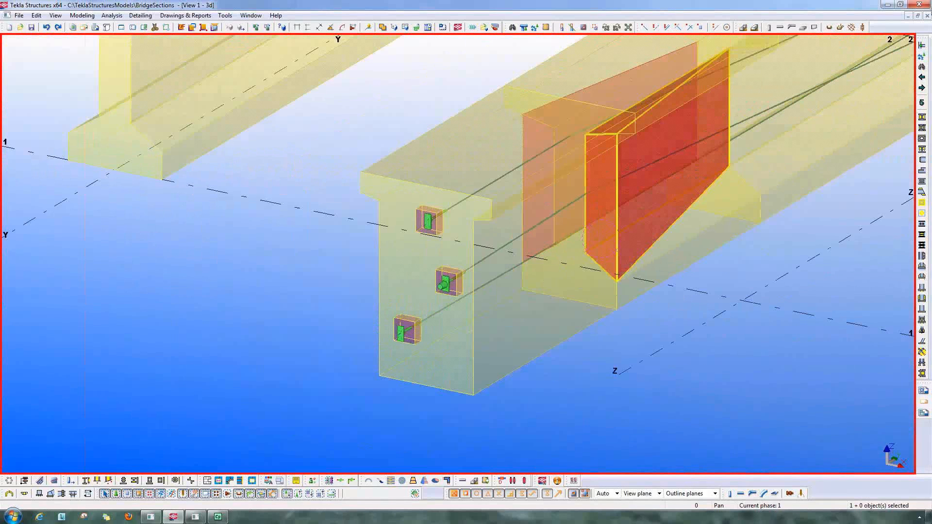
{"action": "middle_click_drag", "start_coordinate": [537, 302], "coordinate": [524, 311]}
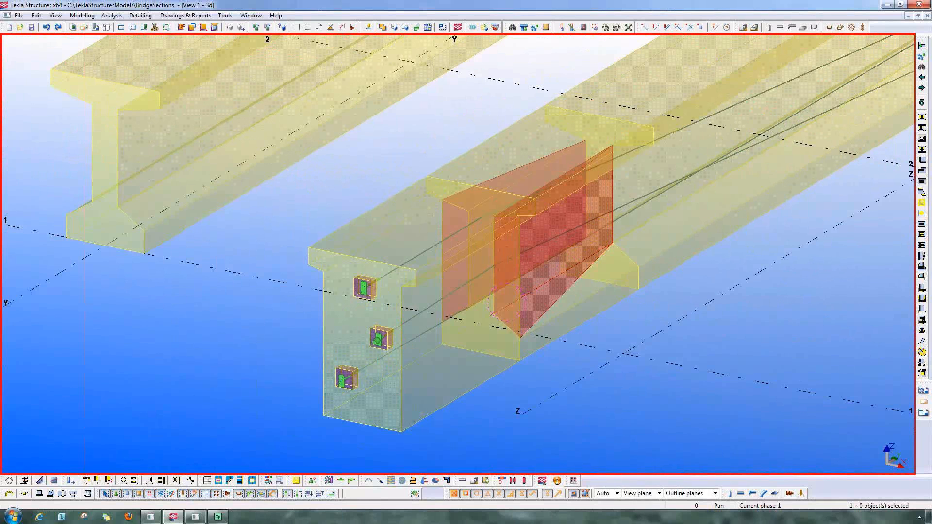
{"action": "scroll", "coordinate": [728, 162], "scroll_direction": "down", "scroll_amount": 1}
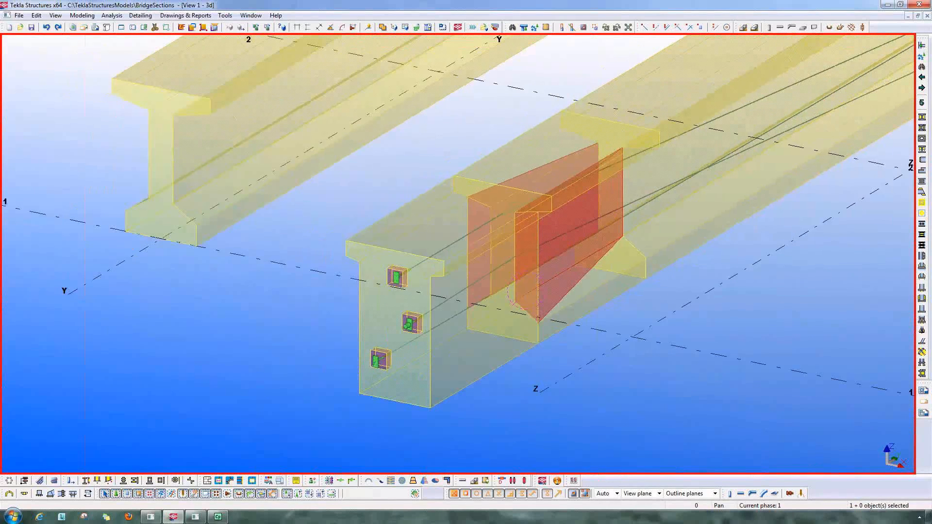
Step: Examine the stirrups and tendon anchors in the girder's opposite end block at grid line 6
{"action": "scroll", "coordinate": [595, 298], "scroll_direction": "down", "scroll_amount": 5}
{"action": "middle_click_drag", "start_coordinate": [595, 299], "coordinate": [334, 467]}
{"action": "middle_click_drag", "start_coordinate": [651, 233], "coordinate": [295, 420]}
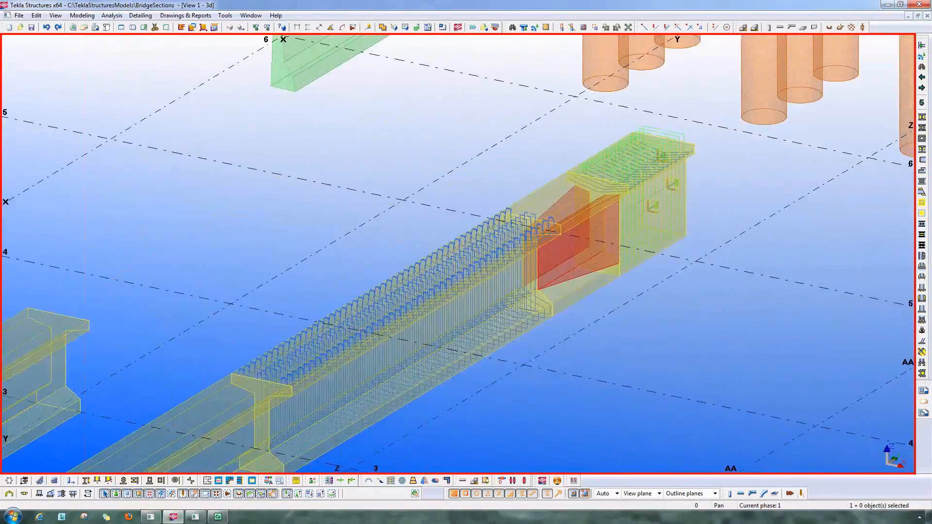
{"action": "scroll", "coordinate": [639, 228], "scroll_direction": "up", "scroll_amount": 5}
{"action": "mouse_move", "coordinate": [655, 207]}
{"action": "middle_mouse_down", "text": "ctrl"}
{"action": "mouse_move", "coordinate": [696, 259]}
{"action": "mouse_move", "coordinate": [496, 270]}
{"action": "mouse_move", "coordinate": [452, 301]}
{"action": "mouse_move", "coordinate": [494, 345]}
{"action": "middle_mouse_up", "text": "ctrl"}
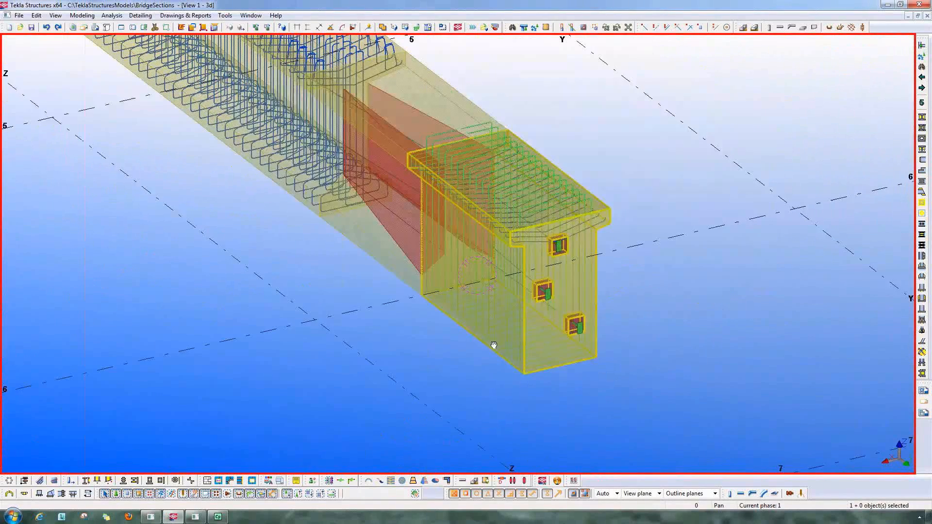
{"action": "scroll", "coordinate": [494, 345], "scroll_direction": "up", "scroll_amount": 3}
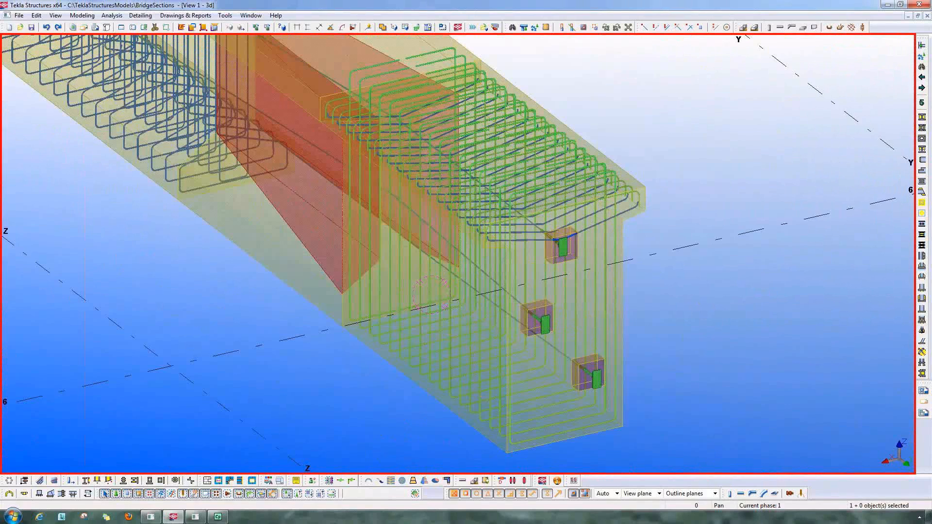
{"action": "scroll", "coordinate": [626, 253], "scroll_direction": "up", "scroll_amount": 3}
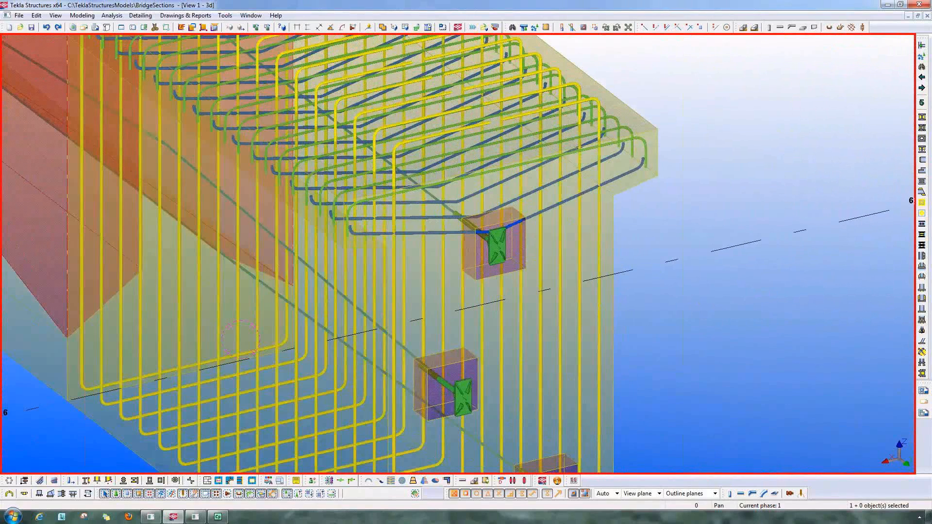
{"action": "scroll", "coordinate": [598, 243], "scroll_direction": "down", "scroll_amount": 3}
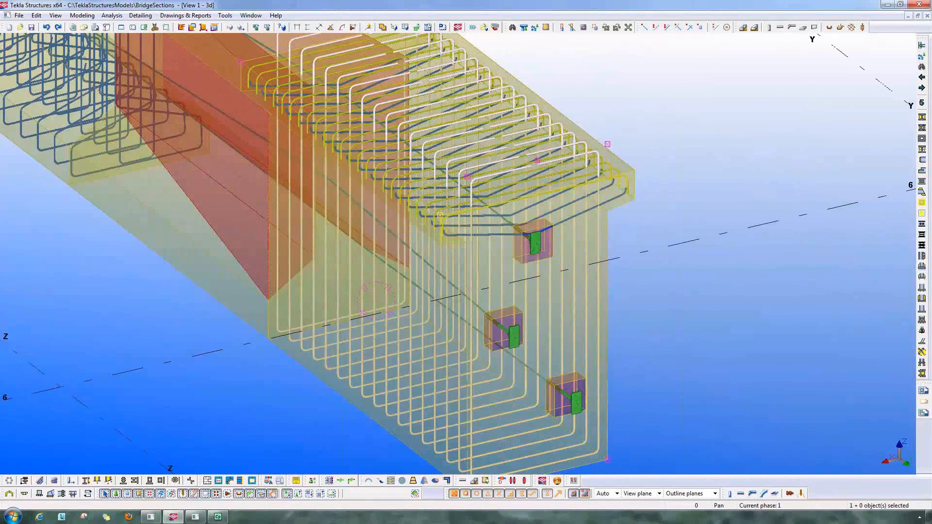
{"action": "scroll", "coordinate": [375, 356], "scroll_direction": "down", "scroll_amount": 2}
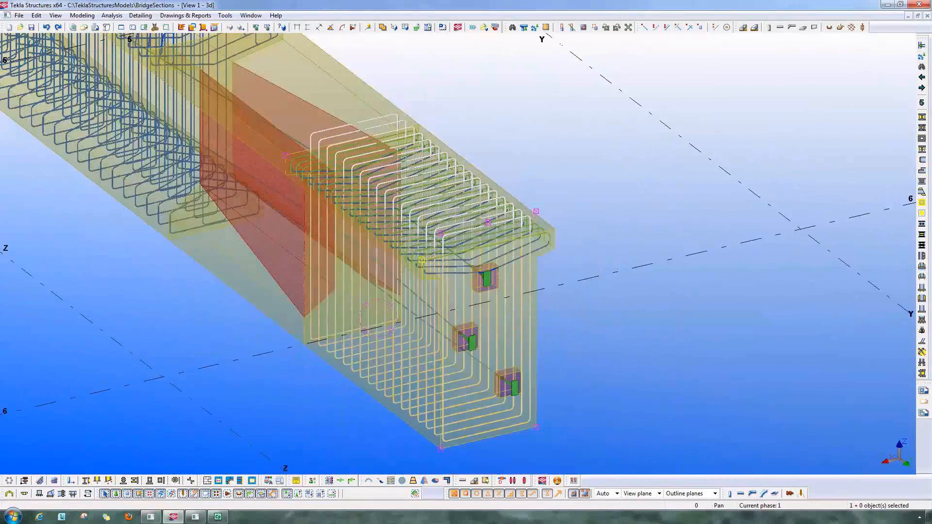
Step: Examine the reinforcement of the girder's I-shaped middle section near grid line 5
{"action": "middle_click_drag", "start_coordinate": [405, 370], "coordinate": [721, 523]}
{"action": "scroll", "coordinate": [633, 315], "scroll_direction": "up", "scroll_amount": 3}
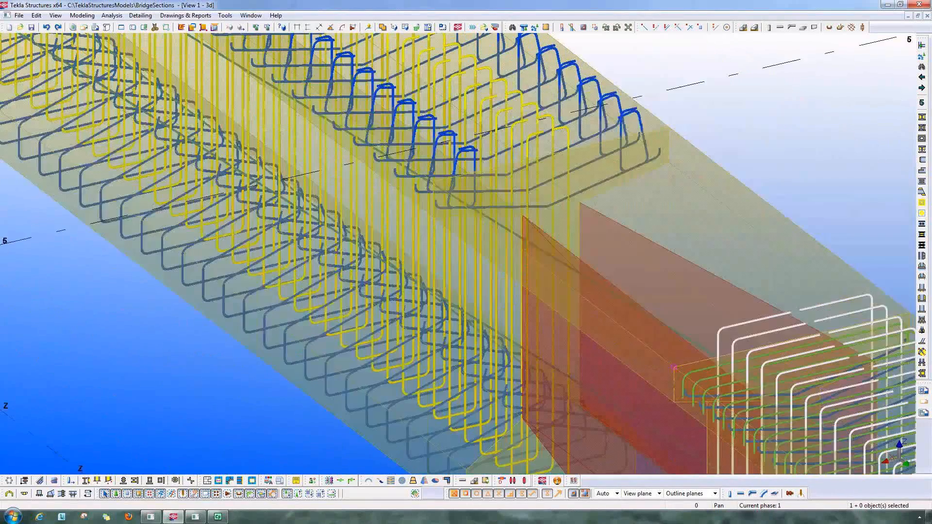
{"action": "scroll", "coordinate": [442, 305], "scroll_direction": "down", "scroll_amount": 3}
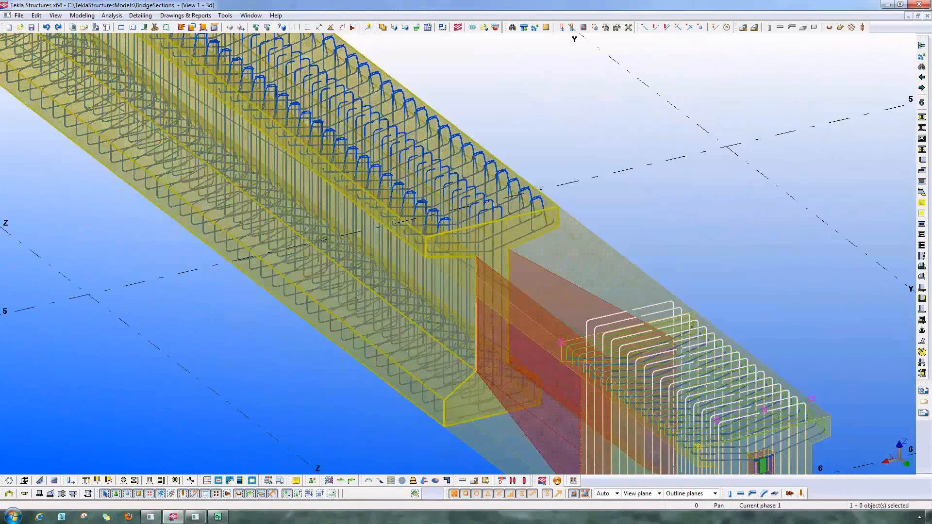
{"action": "scroll", "coordinate": [391, 374], "scroll_direction": "up", "scroll_amount": 2}
{"action": "middle_click_drag", "start_coordinate": [418, 165], "coordinate": [289, 344]}
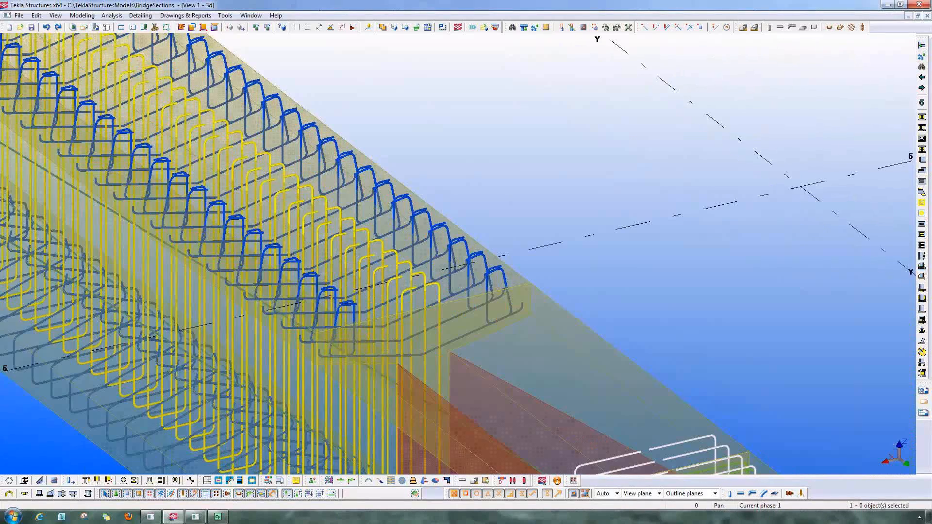
{"action": "scroll", "coordinate": [425, 306], "scroll_direction": "up", "scroll_amount": 3}
Step: Show only the girder's middle section with its web stirrups, top flange bars and projecting loops
{"action": "left_click", "coordinate": [486, 303]}
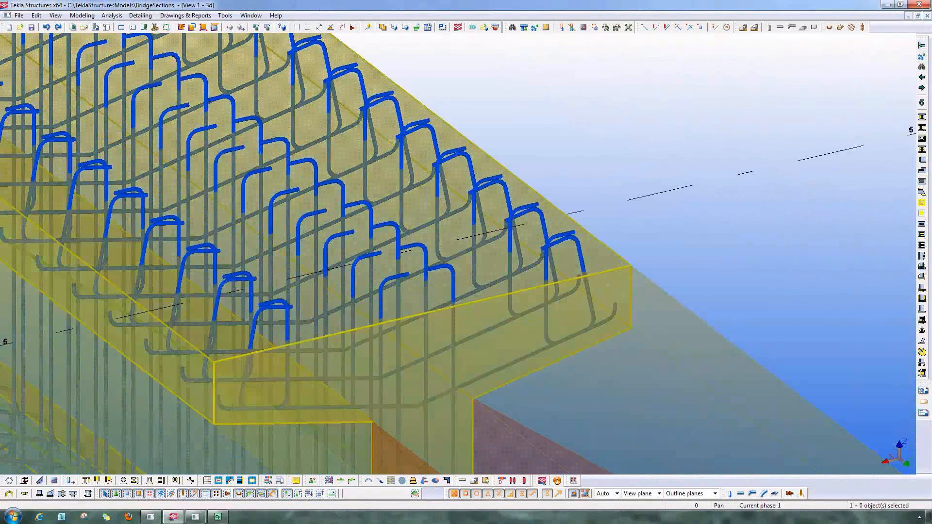
{"action": "left_click", "coordinate": [546, 263], "text": "ctrl"}
{"action": "left_click", "coordinate": [454, 289], "text": "ctrl"}
{"action": "left_click", "coordinate": [462, 387], "text": "ctrl"}
{"action": "left_click", "coordinate": [287, 318], "text": "ctrl"}
{"action": "scroll", "coordinate": [346, 303], "scroll_direction": "down", "scroll_amount": 3}
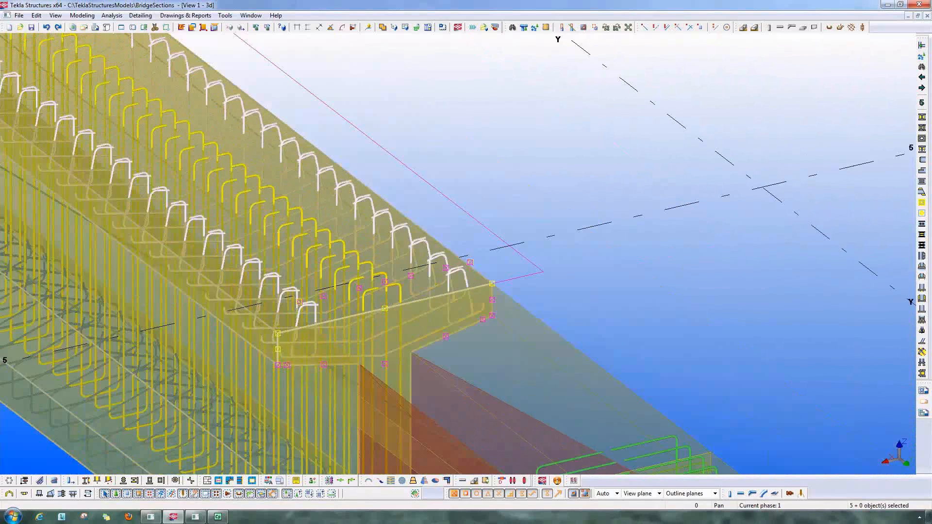
{"action": "middle_click_drag", "start_coordinate": [247, 383], "coordinate": [316, 220]}
{"action": "right_click", "coordinate": [316, 222]}
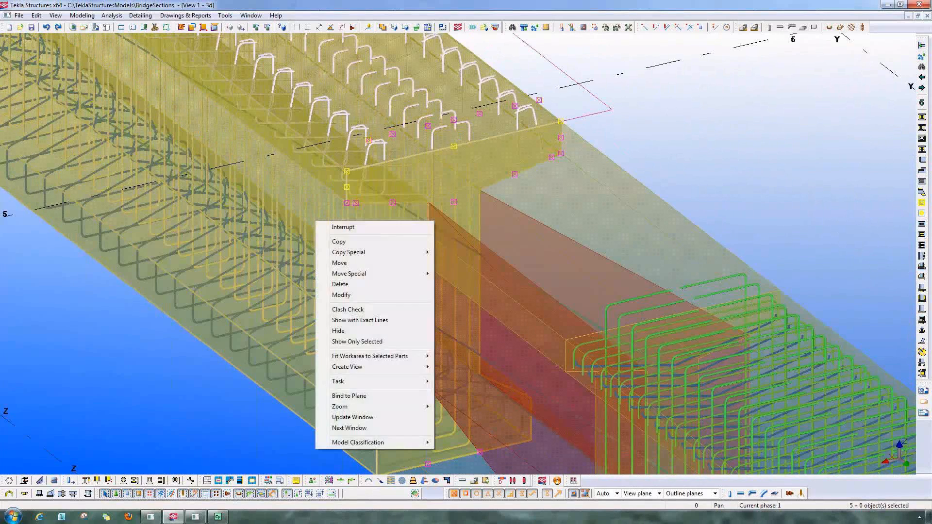
{"action": "left_click", "coordinate": [356, 342]}
Step: Inspect the web stirrups, flange bars and projecting loops at the end of the isolated middle section
{"action": "scroll", "coordinate": [605, 296], "scroll_direction": "down", "scroll_amount": 5}
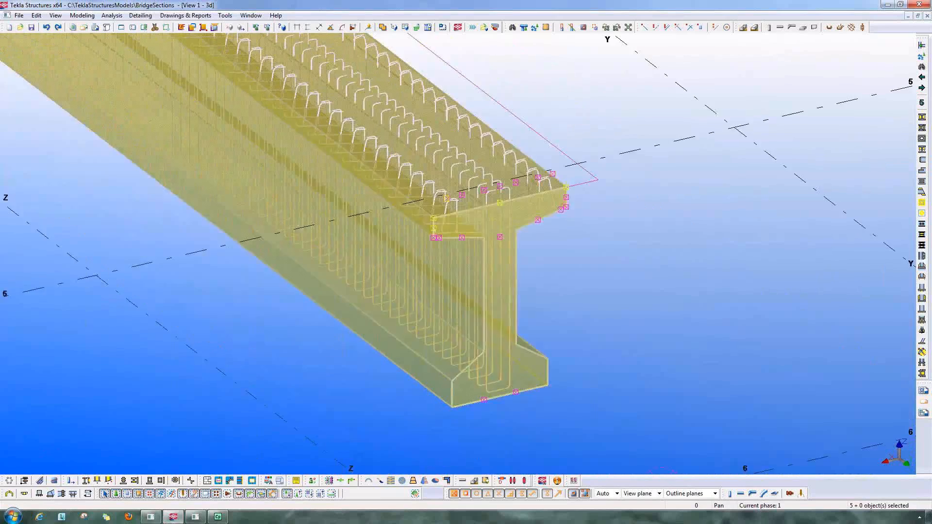
{"action": "scroll", "coordinate": [605, 296], "scroll_direction": "up", "scroll_amount": 3}
{"action": "left_click", "coordinate": [607, 296]}
{"action": "scroll", "coordinate": [649, 351], "scroll_direction": "up", "scroll_amount": 4}
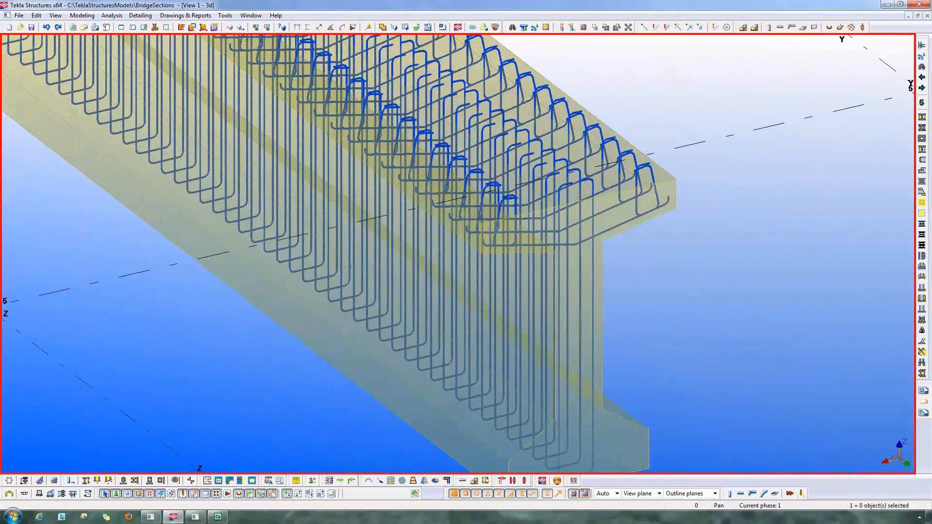
{"action": "scroll", "coordinate": [649, 351], "scroll_direction": "down", "scroll_amount": 5}
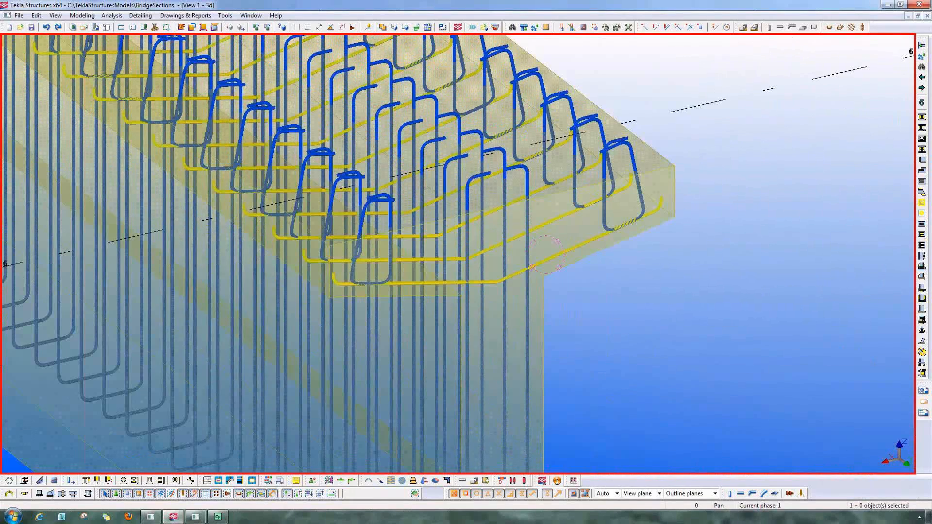
{"action": "scroll", "coordinate": [559, 284], "scroll_direction": "up", "scroll_amount": 4}
{"action": "middle_click_drag", "start_coordinate": [559, 284], "coordinate": [552, 267], "text": "ctrl"}
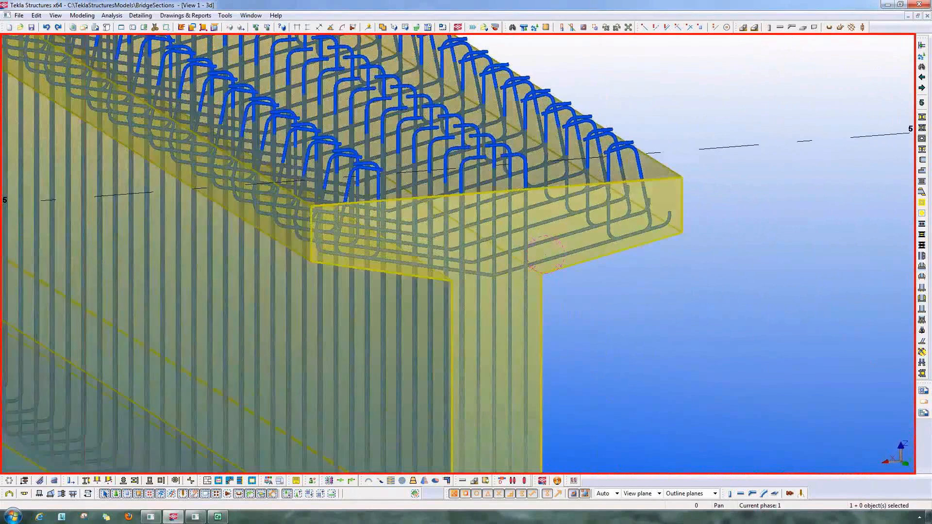
Step: Compare the isolated middle section in solid and transparent rendering to check the bars inside and above the concrete
{"action": "key", "text": "ctrl+4"}
{"action": "scroll", "coordinate": [553, 268], "scroll_direction": "down", "scroll_amount": 3}
{"action": "middle_click_drag", "start_coordinate": [602, 210], "coordinate": [650, 119]}
{"action": "middle_click_drag", "start_coordinate": [598, 263], "coordinate": [556, 279], "text": "ctrl"}
{"action": "key", "text": "ctrl+4"}
{"action": "key", "text": "ctrl+2"}
{"action": "scroll", "coordinate": [570, 250], "scroll_direction": "down", "scroll_amount": 2}
{"action": "scroll", "coordinate": [563, 281], "scroll_direction": "up", "scroll_amount": 3}
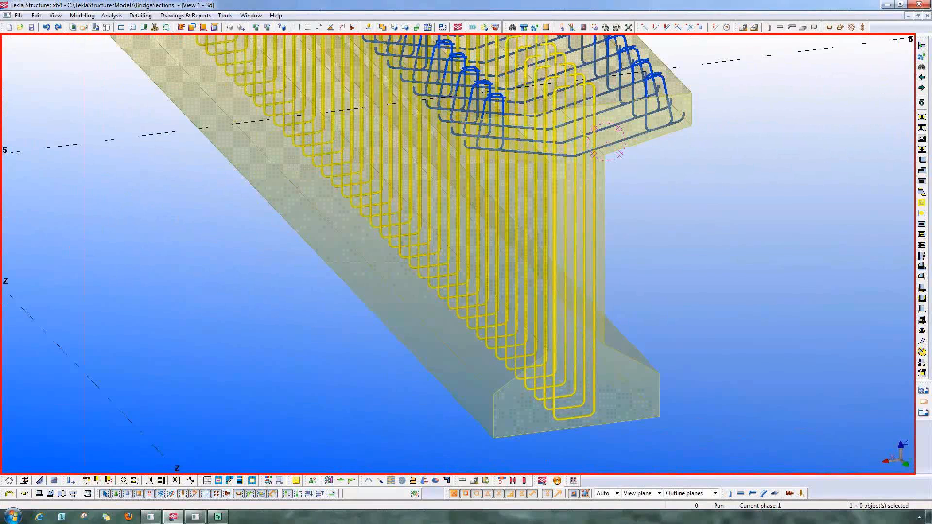
{"action": "scroll", "coordinate": [592, 275], "scroll_direction": "down", "scroll_amount": 3}
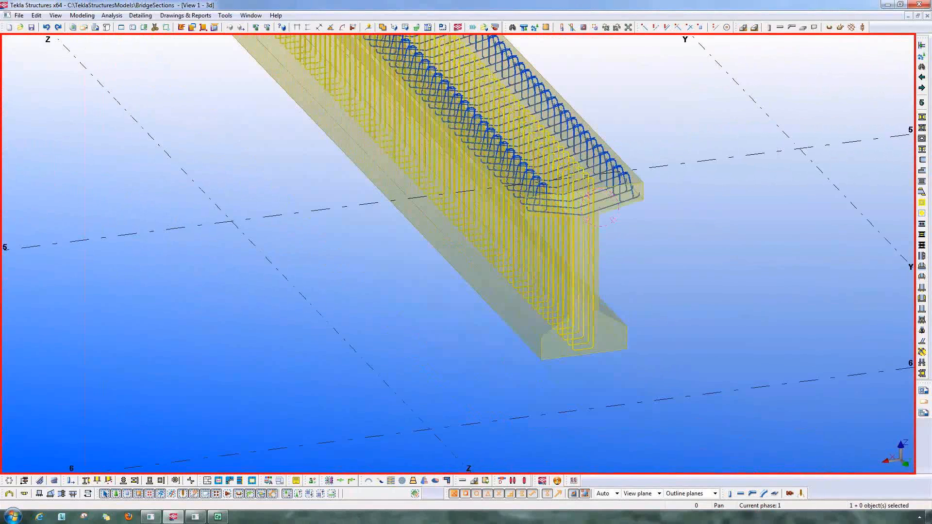
Step: Restore the hidden parts in the view and return to the girder's end block at grid line 6
{"action": "scroll", "coordinate": [592, 275], "scroll_direction": "down", "scroll_amount": 3}
{"action": "middle_click_drag", "start_coordinate": [592, 276], "coordinate": [564, 260]}
{"action": "right_click", "coordinate": [608, 259]}
{"action": "left_click", "coordinate": [642, 316]}
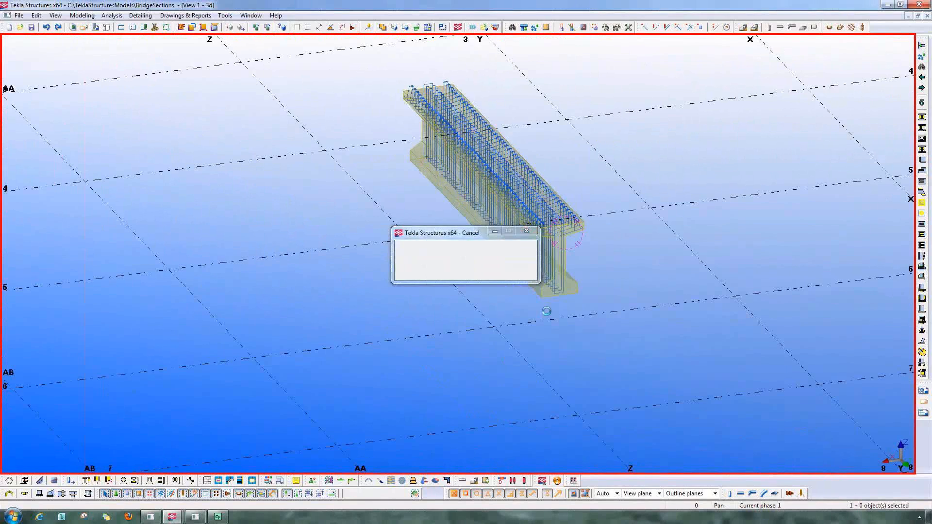
{"action": "scroll", "coordinate": [631, 318], "scroll_direction": "up", "scroll_amount": 3}
{"action": "scroll", "coordinate": [630, 300], "scroll_direction": "up", "scroll_amount": 6}
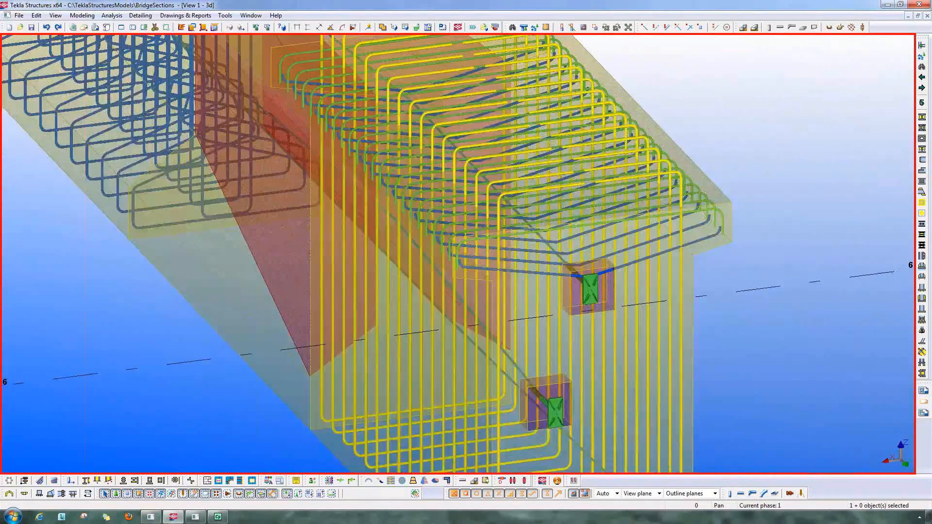
Step: Check the upper anchor recess of the end block for a crossing bar in solid and transparent rendering
{"action": "key", "text": "ctrl+4"}
{"action": "mouse_move", "coordinate": [620, 273]}
{"action": "middle_mouse_down"}
{"action": "mouse_move", "coordinate": [625, 253]}
{"action": "mouse_move", "coordinate": [631, 284]}
{"action": "mouse_move", "coordinate": [643, 289]}
{"action": "mouse_move", "coordinate": [620, 285]}
{"action": "middle_mouse_up"}
{"action": "key", "text": "v"}
{"action": "left_click", "coordinate": [579, 238]}
{"action": "left_click", "coordinate": [592, 270]}
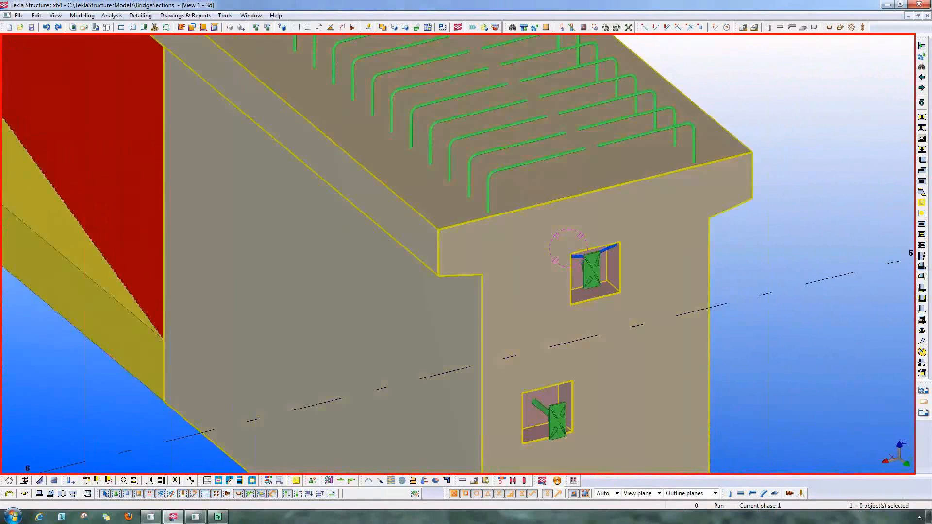
{"action": "key", "text": "ctrl+2"}
{"action": "scroll", "coordinate": [648, 289], "scroll_direction": "up", "scroll_amount": 2}
{"action": "middle_click_drag", "start_coordinate": [649, 289], "coordinate": [630, 329]}
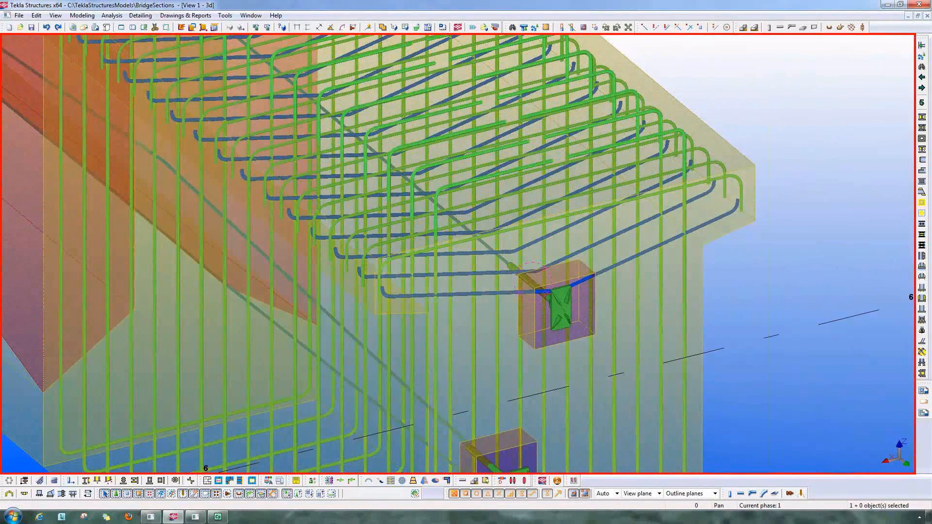
Step: Ungroup the lower top-flange bars of the end block and delete the outermost bar crossing the upper anchor recess
{"action": "left_click", "coordinate": [649, 250]}
{"action": "right_click", "coordinate": [648, 250]}
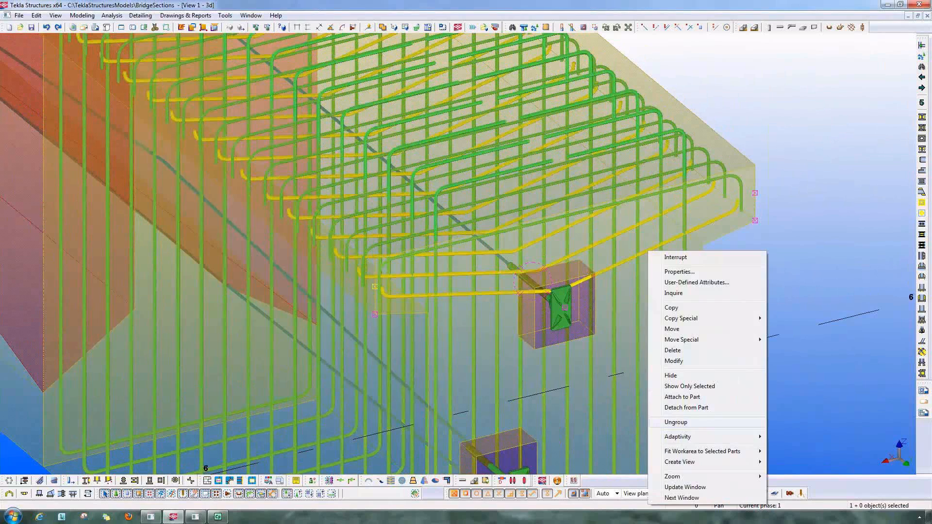
{"action": "left_click", "coordinate": [675, 422]}
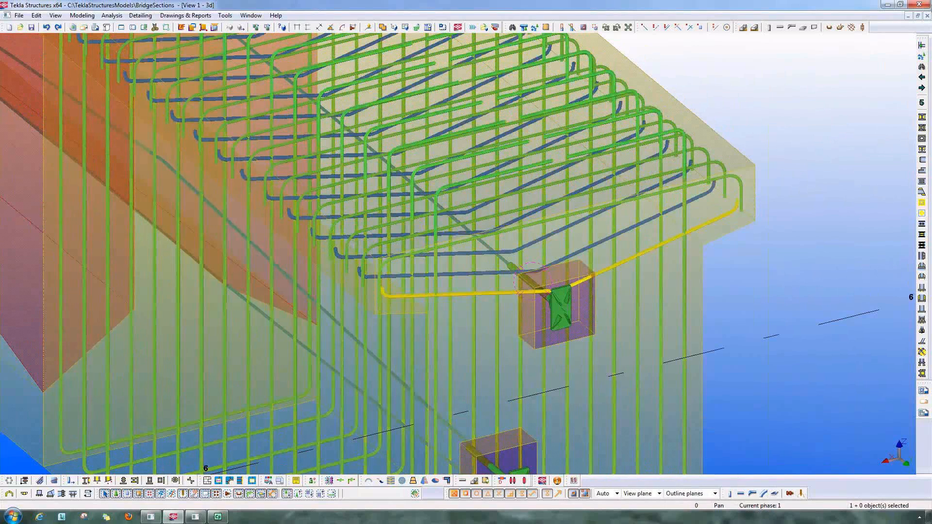
{"action": "left_click", "coordinate": [650, 249]}
{"action": "key", "text": "Delete"}
{"action": "scroll", "coordinate": [636, 297], "scroll_direction": "down", "scroll_amount": 1}
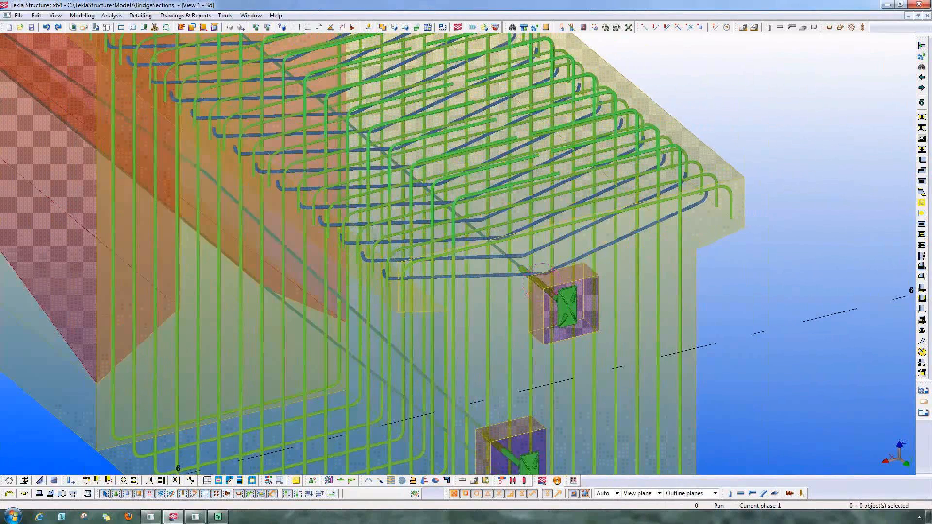
Step: Look over the whole bridge sections model, from the girder's end block out to the piers and abutment
{"action": "scroll", "coordinate": [617, 226], "scroll_direction": "down", "scroll_amount": 2}
{"action": "left_click", "coordinate": [738, 282]}
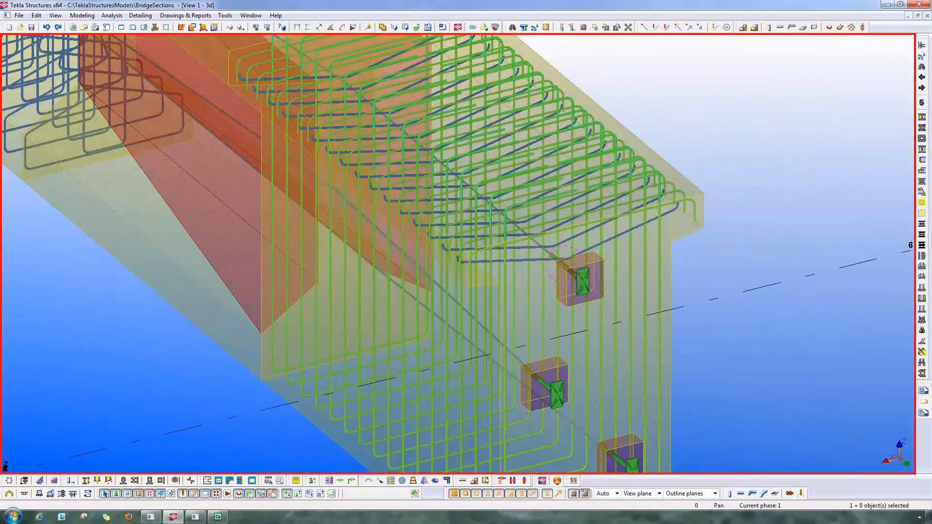
{"action": "scroll", "coordinate": [552, 373], "scroll_direction": "down", "scroll_amount": 5}
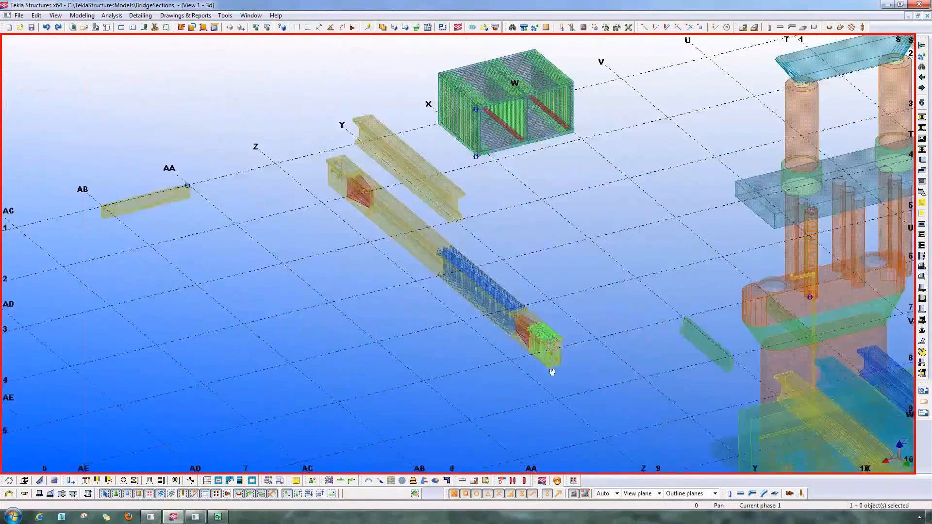
{"action": "scroll", "coordinate": [552, 372], "scroll_direction": "down", "scroll_amount": 2}
{"action": "middle_click_drag", "start_coordinate": [552, 372], "coordinate": [548, 213]}
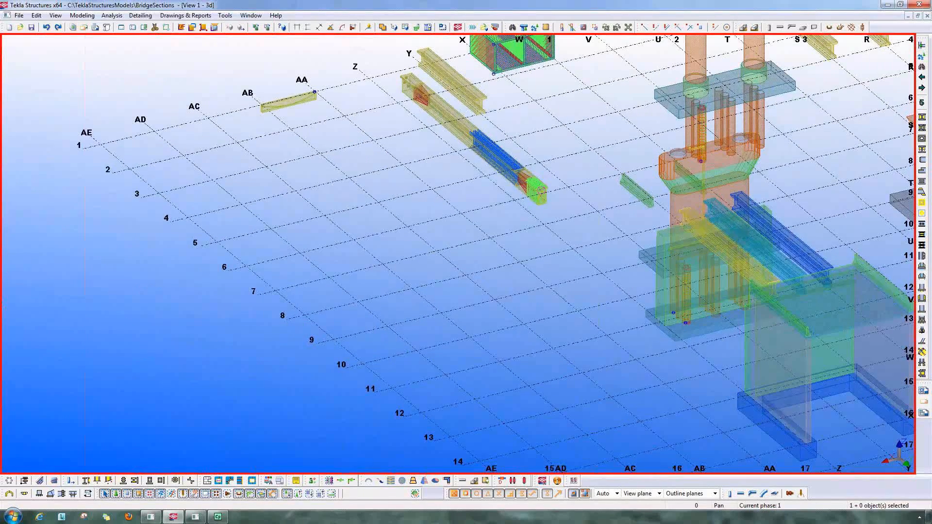
{"action": "scroll", "coordinate": [523, 281], "scroll_direction": "down", "scroll_amount": 3}
{"action": "middle_click_drag", "start_coordinate": [523, 316], "coordinate": [759, 380], "text": "ctrl"}
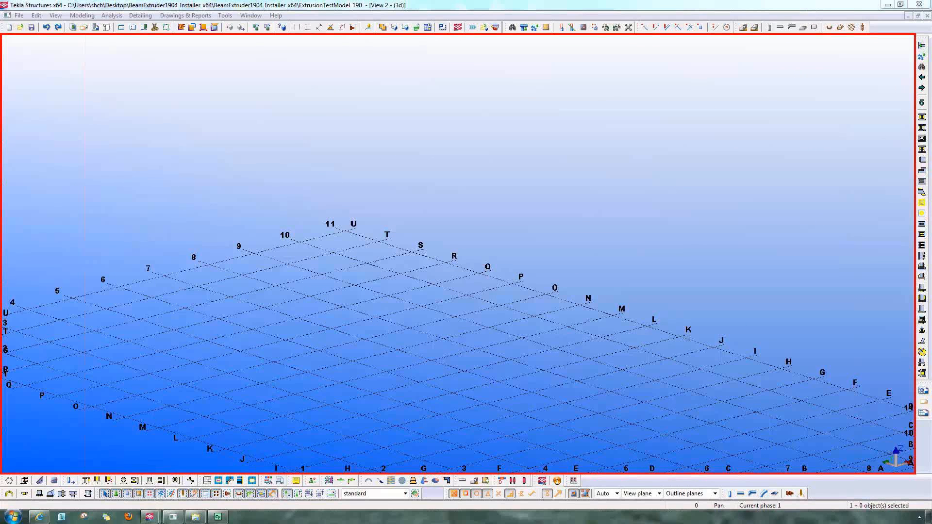
Step: Run the global Beam Extruder macro and close the macro list, keeping the extruder dialog at hand
{"action": "left_click", "coordinate": [225, 16]}
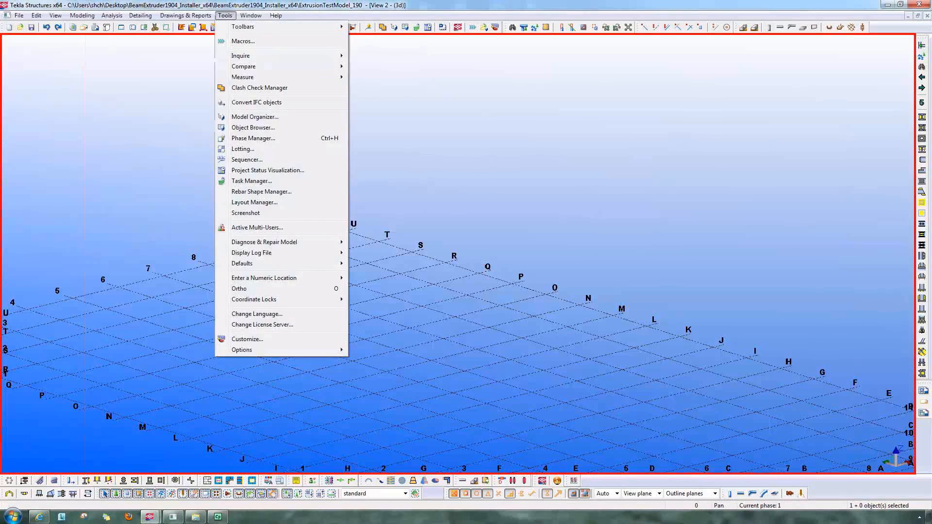
{"action": "left_click", "coordinate": [243, 41]}
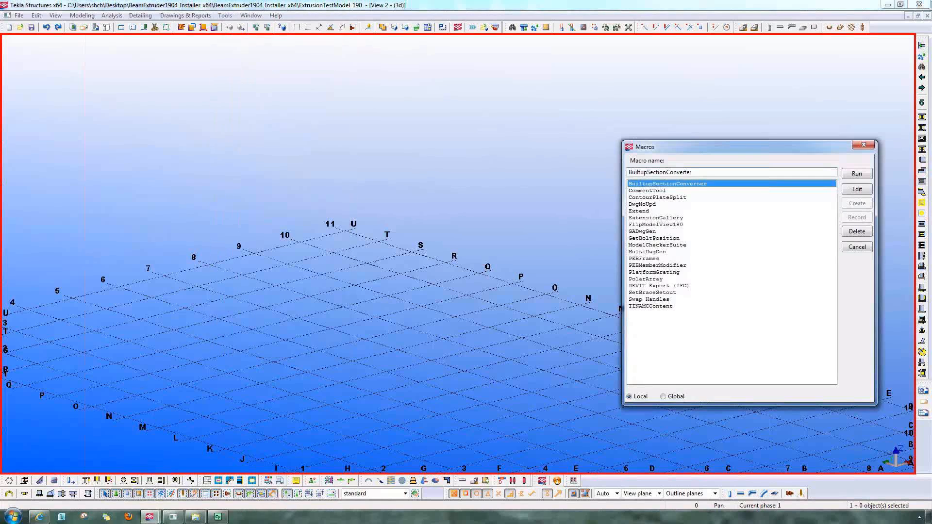
{"action": "left_click", "coordinate": [664, 397]}
{"action": "left_click", "coordinate": [651, 197]}
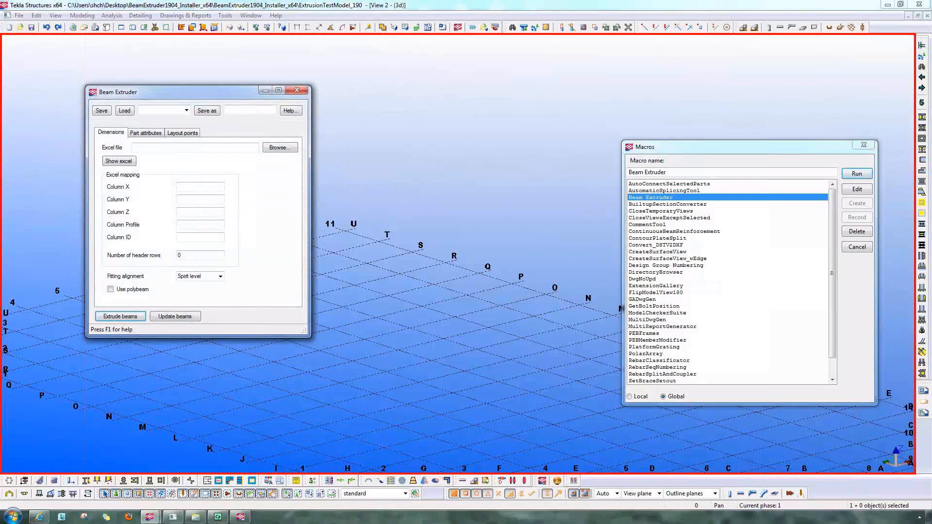
{"action": "left_click_drag", "start_coordinate": [194, 92], "coordinate": [553, 100]}
{"action": "left_click", "coordinate": [864, 145]}
{"action": "left_click", "coordinate": [864, 145]}
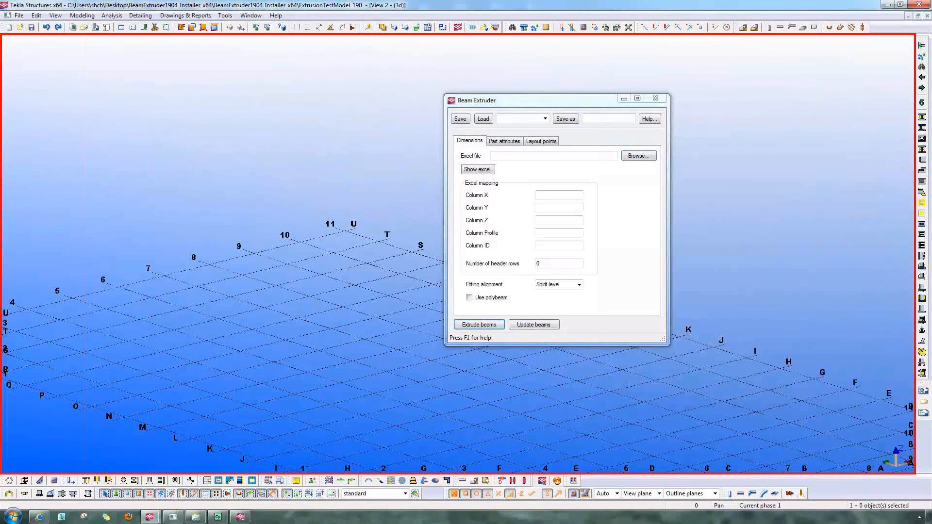
Step: Load the saved Bridge settings in Beam Extruder and choose Webinar.xls as the Excel file
{"action": "left_click", "coordinate": [545, 119]}
{"action": "left_click", "coordinate": [506, 127]}
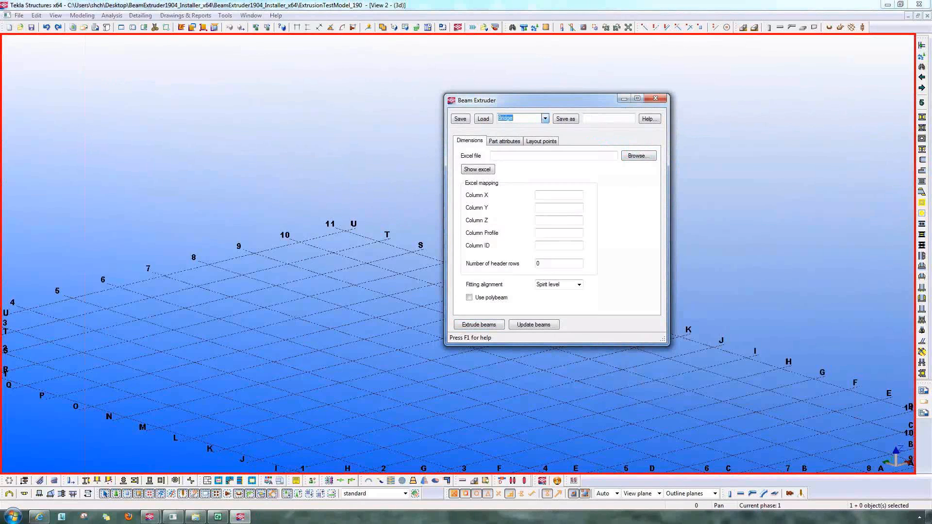
{"action": "left_click", "coordinate": [483, 118]}
{"action": "left_click", "coordinate": [638, 155]}
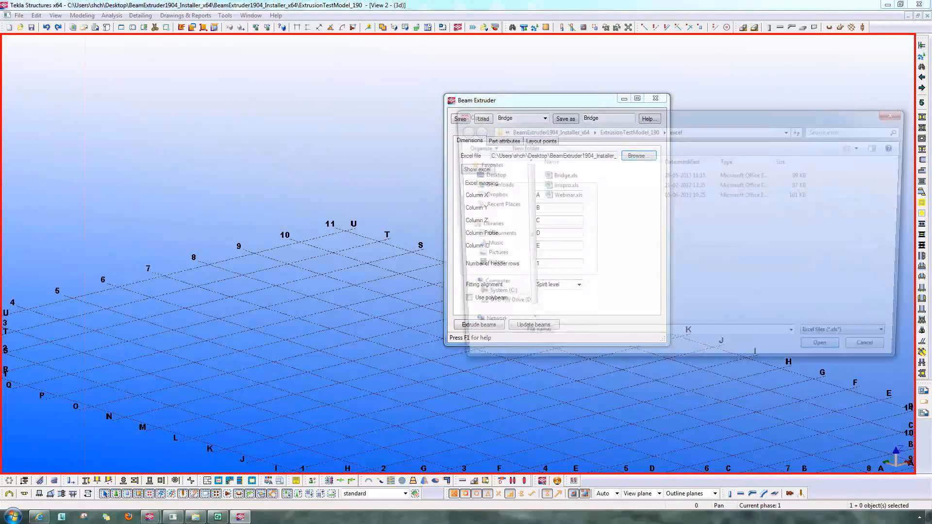
{"action": "left_click", "coordinate": [828, 354]}
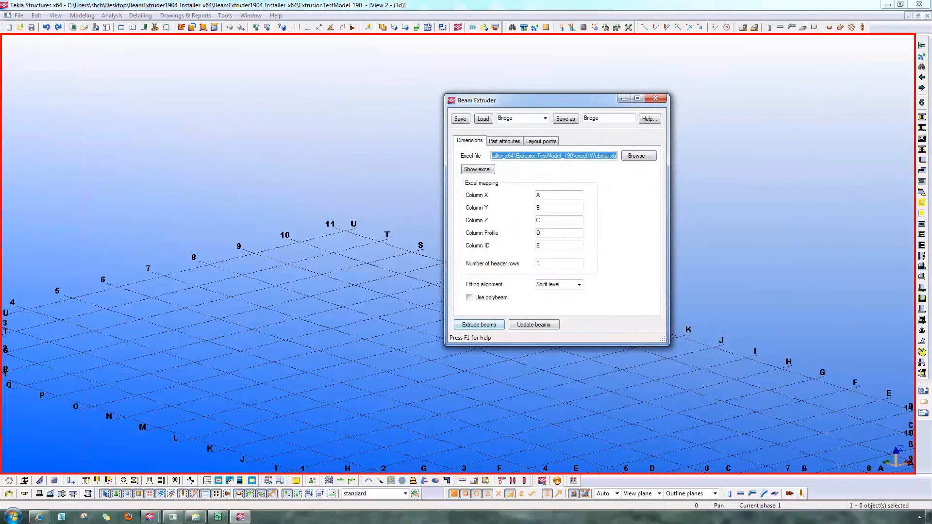
Step: Extrude the beams from Webinar.xls, save the workbook's changes and close Beam Extruder
{"action": "key", "text": "Return"}
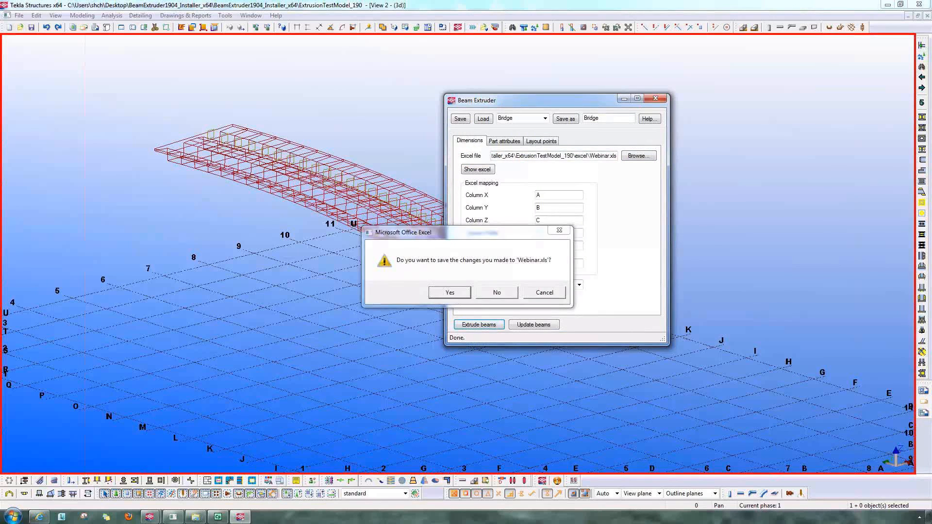
{"action": "key", "text": "Return"}
{"action": "key", "text": "alt+F4"}
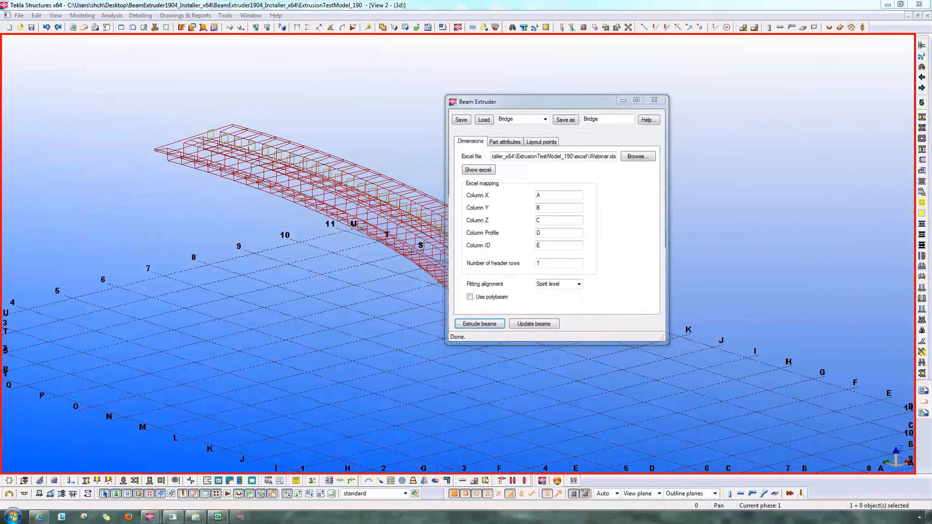
Step: View the extruded curved bridge deck in solid rendering, first in 3D and in plan
{"action": "mouse_move", "coordinate": [598, 264]}
{"action": "middle_mouse_down", "text": "ctrl"}
{"action": "mouse_move", "coordinate": [607, 247]}
{"action": "mouse_move", "coordinate": [597, 272]}
{"action": "middle_mouse_up", "text": "ctrl"}
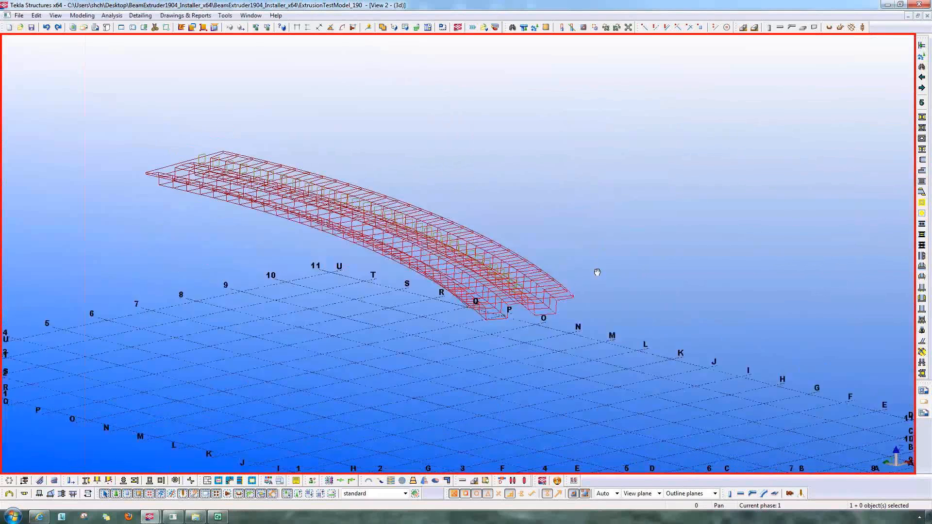
{"action": "key", "text": "ctrl+4"}
{"action": "key", "text": "ctrl+p"}
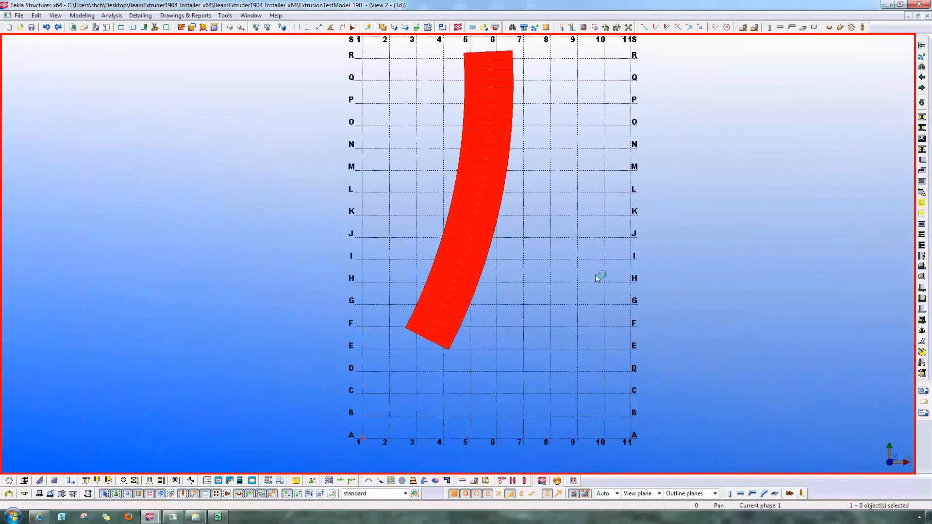
{"action": "middle_click_drag", "start_coordinate": [496, 334], "coordinate": [477, 361]}
{"action": "scroll", "coordinate": [469, 240], "scroll_direction": "up", "scroll_amount": 3}
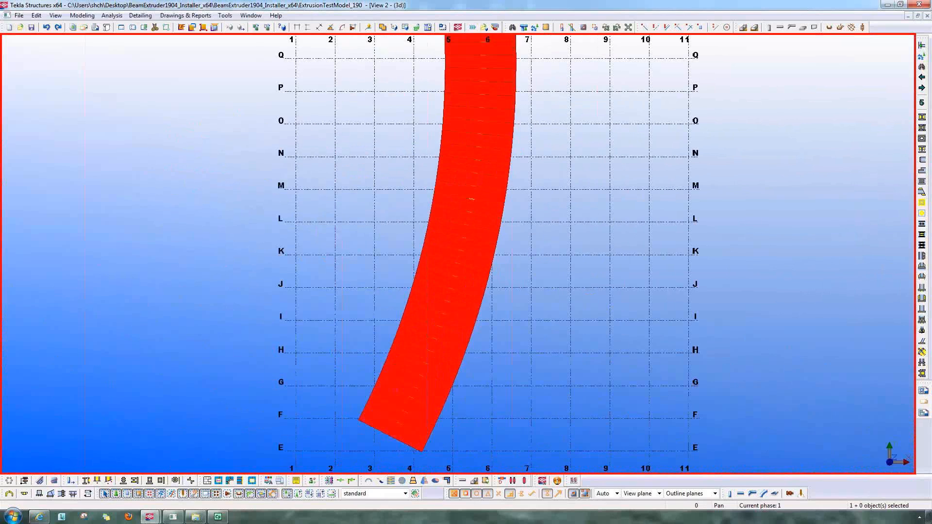
Step: Measure the outer and inner edge lengths of the deck segment near grid line M
{"action": "scroll", "coordinate": [461, 244], "scroll_direction": "up", "scroll_amount": 3}
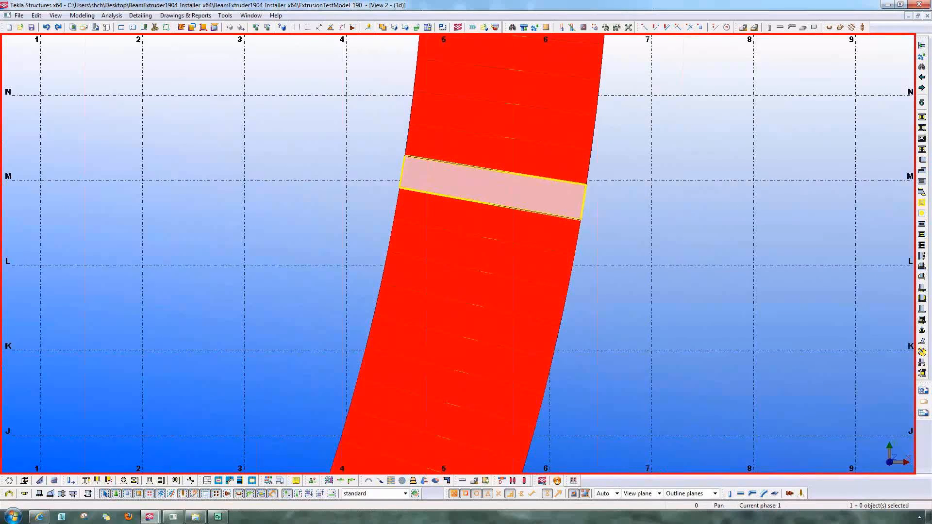
{"action": "scroll", "coordinate": [448, 294], "scroll_direction": "up", "scroll_amount": 2}
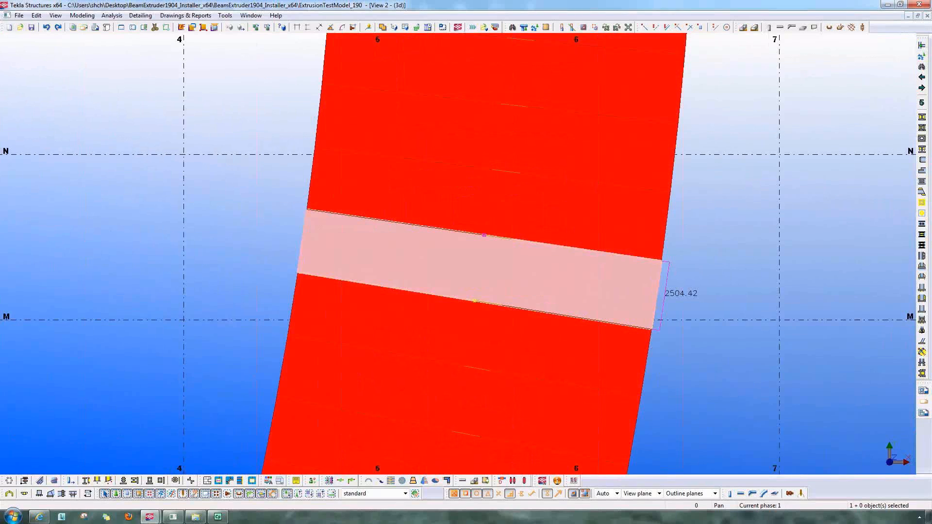
{"action": "left_click", "coordinate": [319, 28]}
{"action": "left_click", "coordinate": [308, 208]}
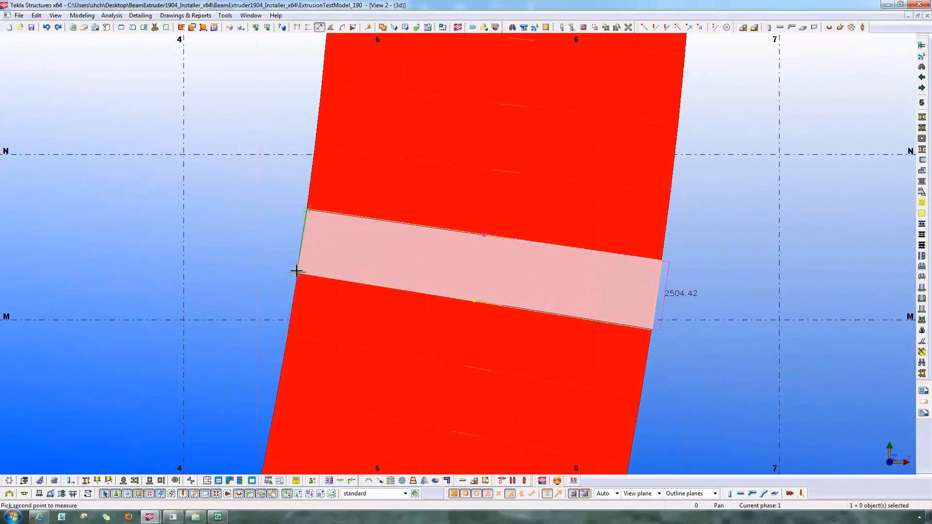
{"action": "left_click", "coordinate": [293, 265]}
{"action": "left_click", "coordinate": [292, 264]}
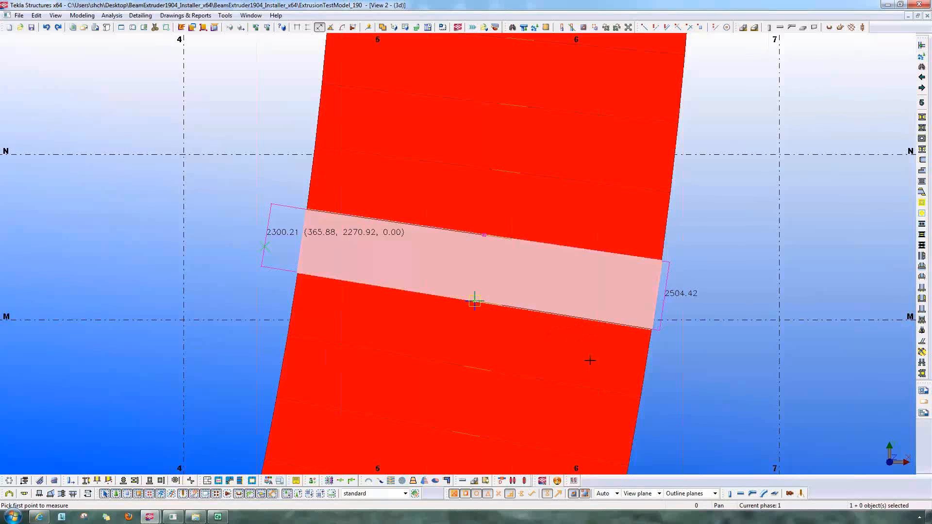
Step: Return to the 3D view and examine the twin-girder cross-section at the near end of the solid deck
{"action": "scroll", "coordinate": [589, 357], "scroll_direction": "down", "scroll_amount": 4}
{"action": "scroll", "coordinate": [590, 359], "scroll_direction": "down", "scroll_amount": 3}
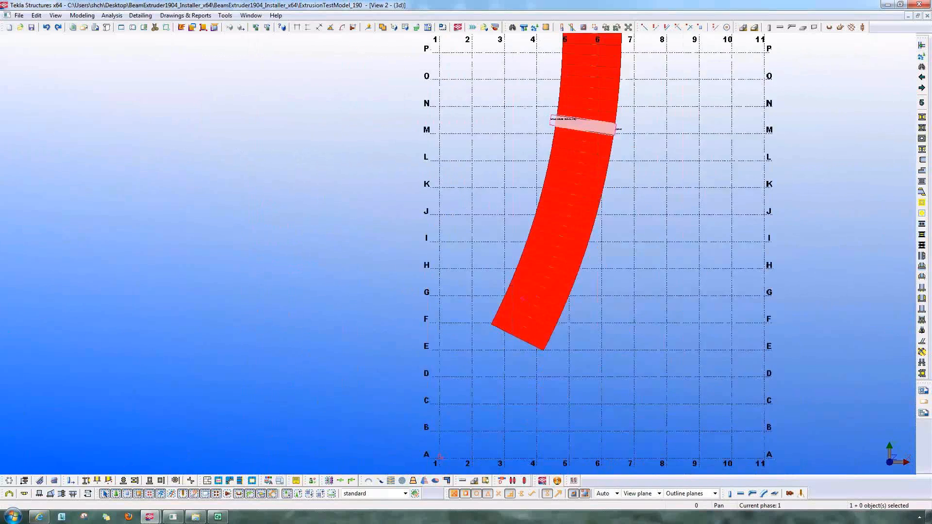
{"action": "mouse_move", "coordinate": [591, 359]}
{"action": "middle_mouse_down", "text": "ctrl"}
{"action": "mouse_move", "coordinate": [655, 227]}
{"action": "mouse_move", "coordinate": [591, 361]}
{"action": "middle_mouse_up", "text": "ctrl"}
{"action": "scroll", "coordinate": [656, 227], "scroll_direction": "up", "scroll_amount": 4}
{"action": "left_click", "coordinate": [591, 361]}
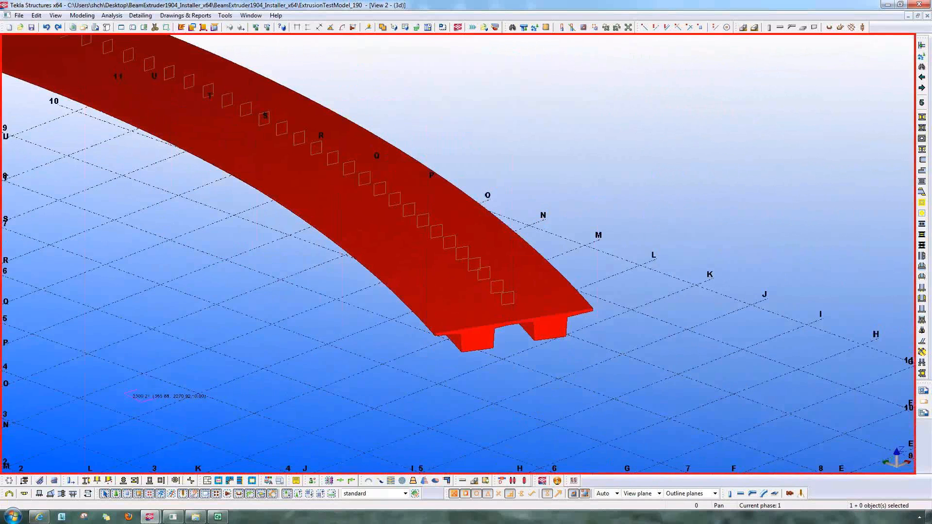
{"action": "scroll", "coordinate": [507, 335], "scroll_direction": "up", "scroll_amount": 5}
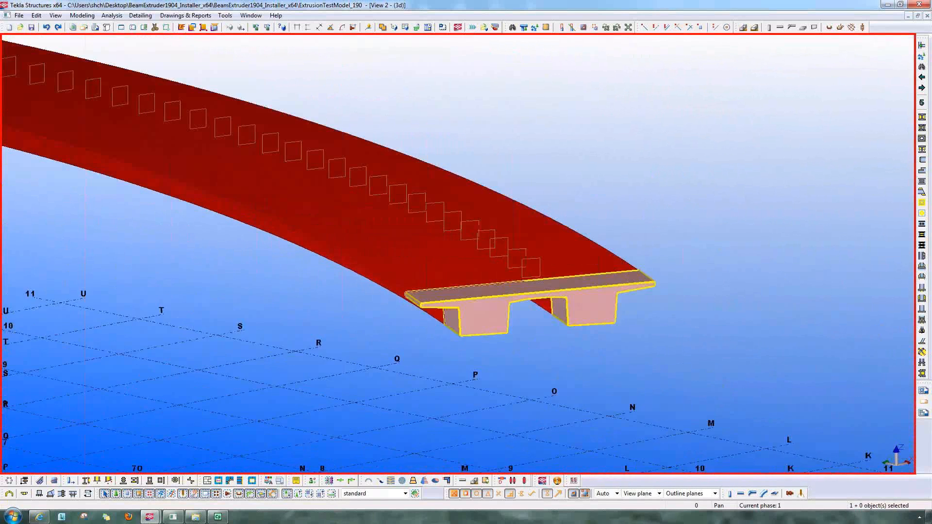
{"action": "scroll", "coordinate": [492, 334], "scroll_direction": "up", "scroll_amount": 2}
{"action": "middle_click_drag", "start_coordinate": [491, 334], "coordinate": [386, 347]}
{"action": "scroll", "coordinate": [439, 374], "scroll_direction": "up", "scroll_amount": 2}
{"action": "scroll", "coordinate": [389, 353], "scroll_direction": "down", "scroll_amount": 1}
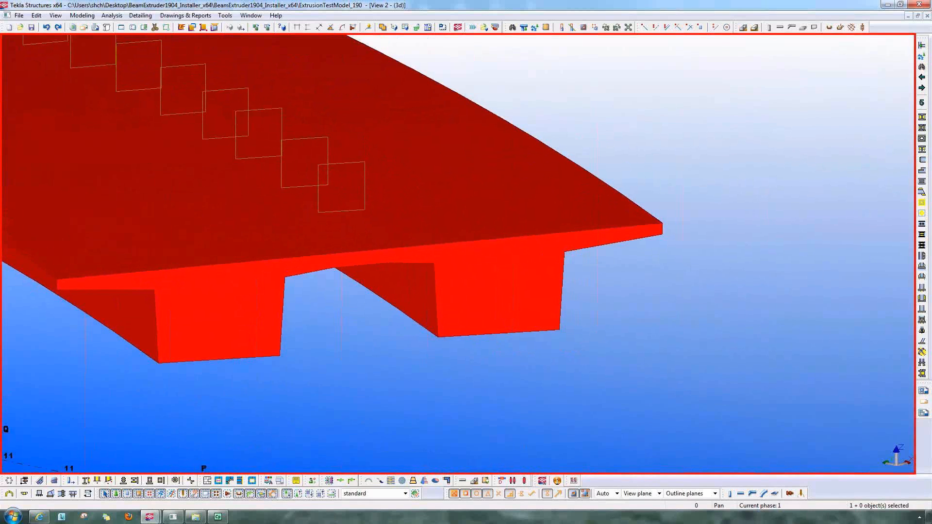
Step: Display the deck in wireframe, switch it to transparent rendering and view the end segment's underside up close
{"action": "key", "text": "ctrl+1"}
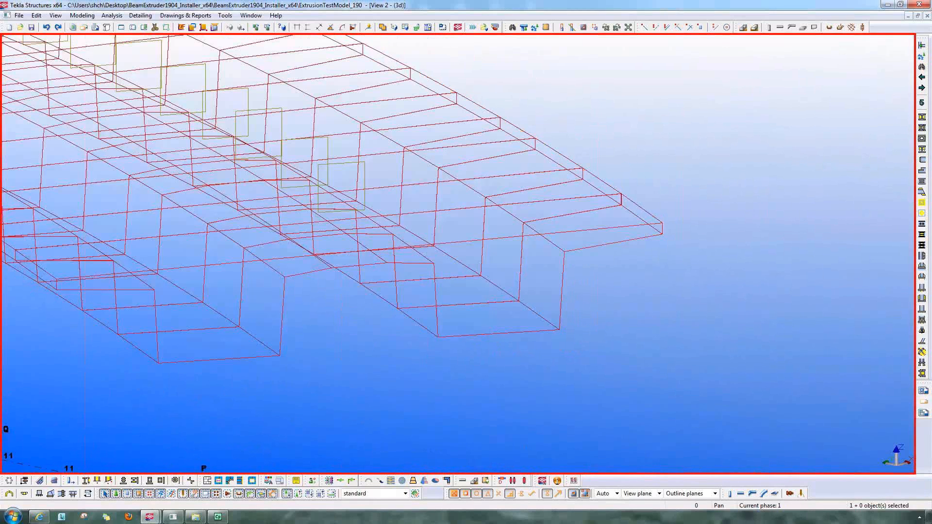
{"action": "middle_click_drag", "start_coordinate": [416, 320], "coordinate": [447, 297]}
{"action": "key", "text": "ctrl+2"}
{"action": "mouse_move", "coordinate": [389, 296]}
{"action": "middle_mouse_down", "text": "ctrl"}
{"action": "mouse_move", "coordinate": [385, 325]}
{"action": "mouse_move", "coordinate": [410, 335]}
{"action": "mouse_move", "coordinate": [405, 320]}
{"action": "mouse_move", "coordinate": [465, 290]}
{"action": "mouse_move", "coordinate": [456, 287]}
{"action": "middle_mouse_up", "text": "ctrl"}
{"action": "scroll", "coordinate": [405, 295], "scroll_direction": "up", "scroll_amount": 2}
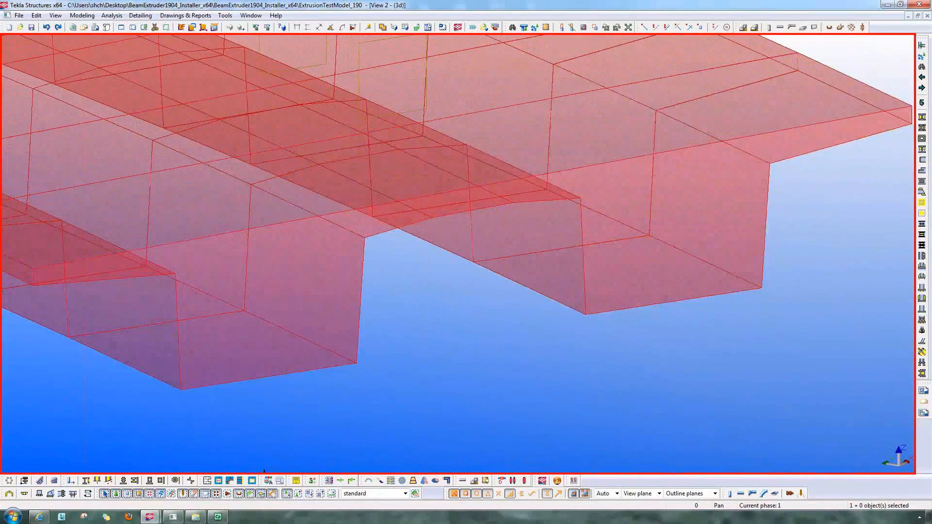
Step: Start the CIP_CrossBars component from the component catalog and pick the deck's end segment as the bar range part
{"action": "key", "text": "ctrl+f"}
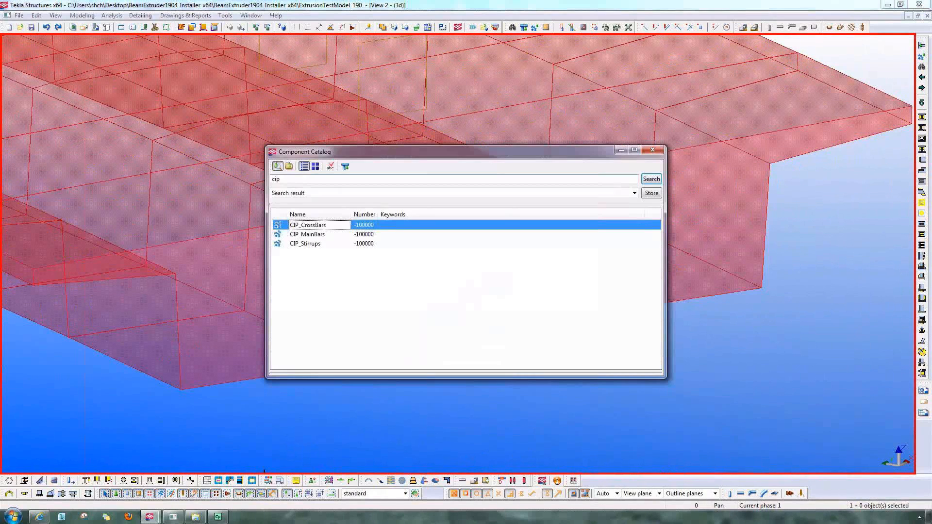
{"action": "left_click_drag", "start_coordinate": [437, 156], "coordinate": [734, 271]}
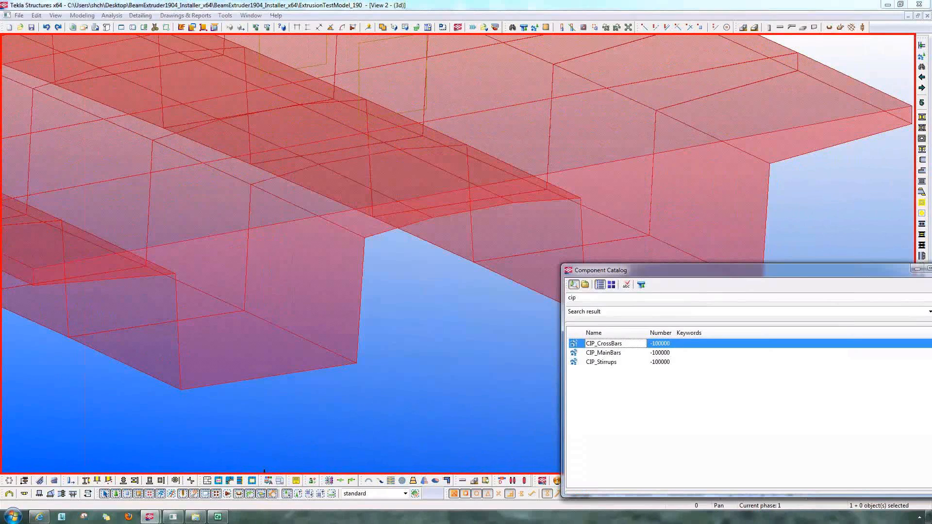
{"action": "double_click", "coordinate": [603, 344]}
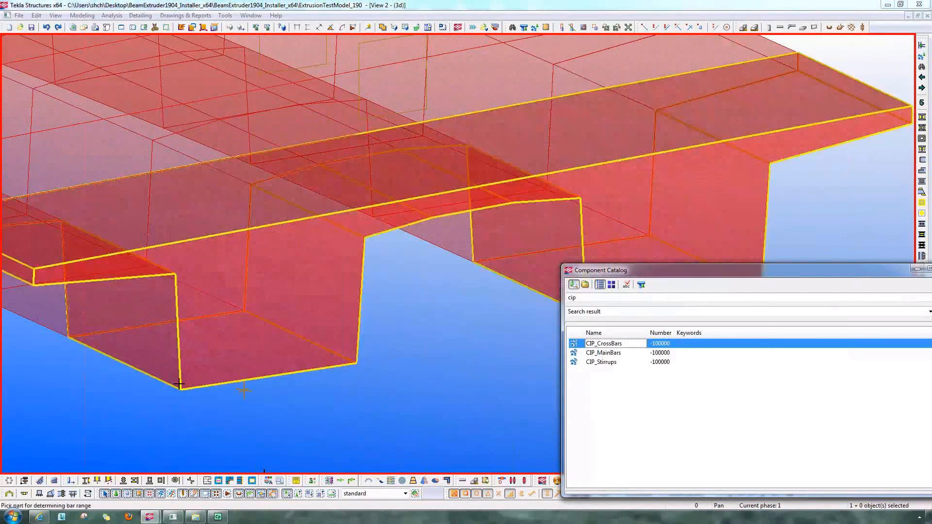
{"action": "left_click", "coordinate": [183, 387]}
Step: Define the cross-bar polygon along the deck end's underside, from one flange tip around both girder webs to the opposite flange tip
{"action": "left_click", "coordinate": [33, 284]}
{"action": "left_click", "coordinate": [175, 274]}
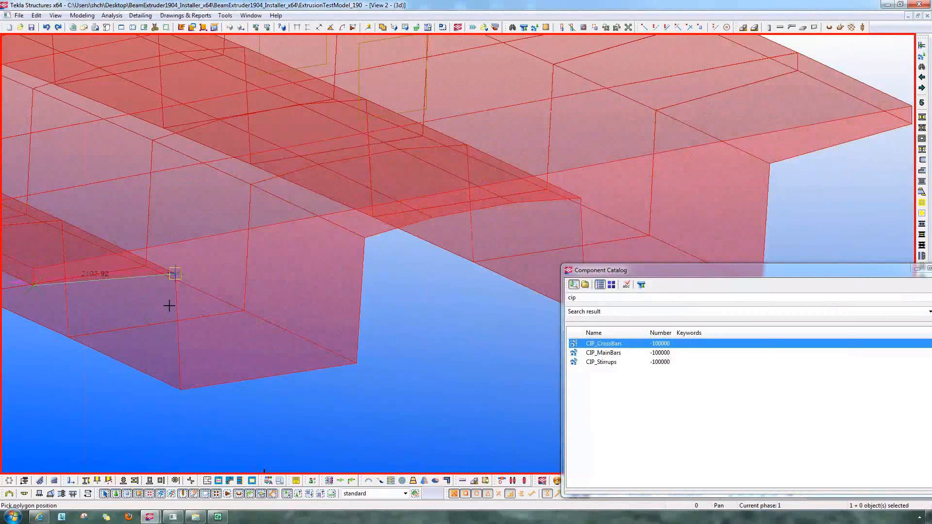
{"action": "left_click", "coordinate": [180, 389]}
{"action": "left_click", "coordinate": [357, 362]}
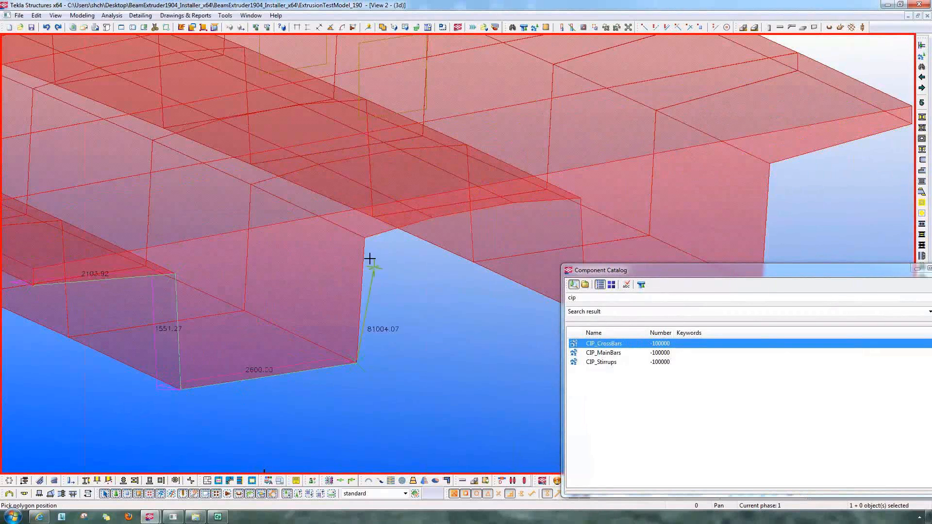
{"action": "left_click", "coordinate": [365, 238]}
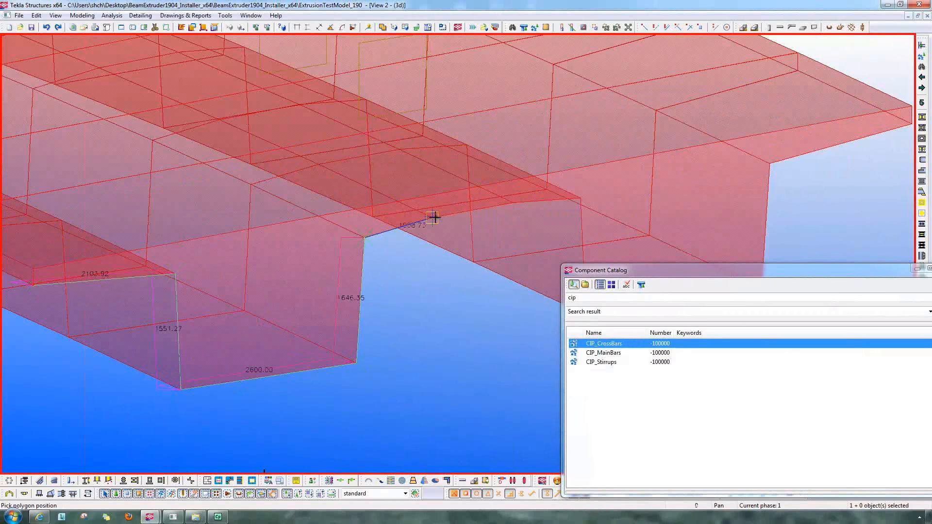
{"action": "left_click", "coordinate": [432, 216]}
{"action": "left_click", "coordinate": [513, 202]}
{"action": "left_click", "coordinate": [583, 200]}
{"action": "middle_click_drag", "start_coordinate": [466, 309], "coordinate": [292, 273]}
{"action": "left_click", "coordinate": [411, 278]}
{"action": "left_click", "coordinate": [588, 251]}
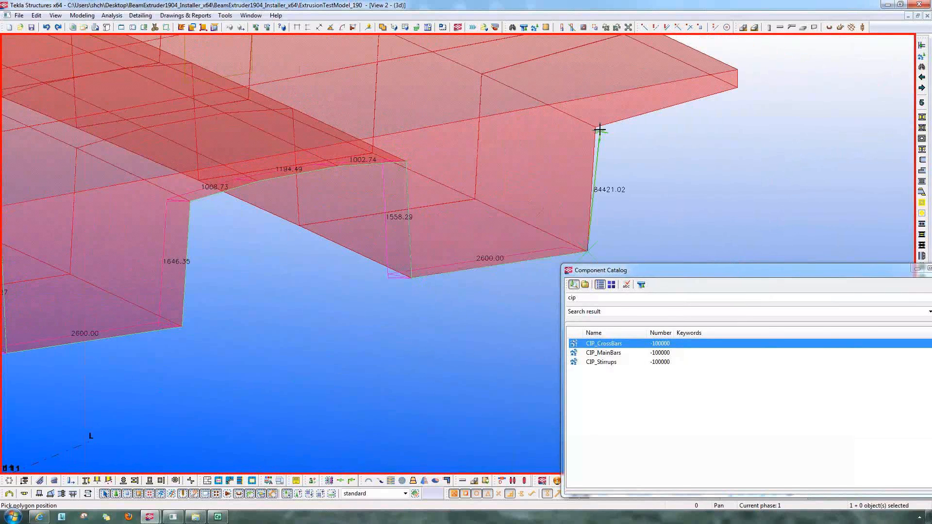
{"action": "left_click", "coordinate": [596, 126]}
{"action": "left_click", "coordinate": [737, 88]}
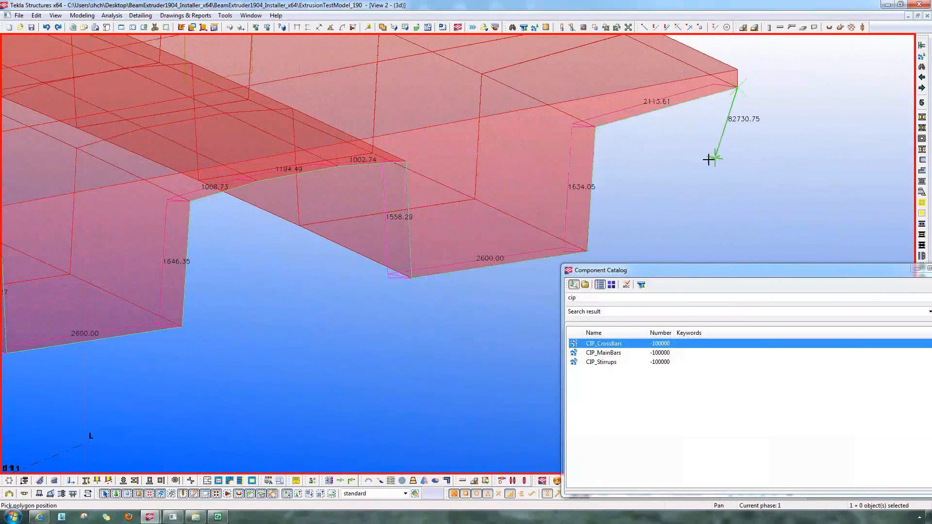
{"action": "middle_click", "coordinate": [708, 161]}
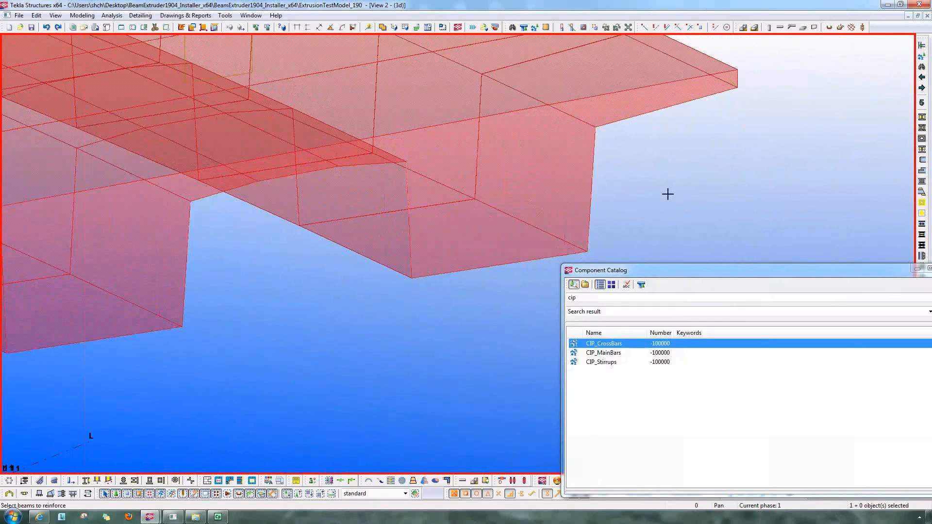
Step: Select all the deck segments as the beams to reinforce and create the cross bars
{"action": "scroll", "coordinate": [668, 193], "scroll_direction": "down", "scroll_amount": 5}
{"action": "scroll", "coordinate": [653, 203], "scroll_direction": "down", "scroll_amount": 3}
{"action": "middle_click_drag", "start_coordinate": [652, 203], "coordinate": [504, 270]}
{"action": "left_click_drag", "start_coordinate": [458, 290], "coordinate": [93, 128]}
{"action": "left_click_drag", "start_coordinate": [457, 290], "coordinate": [544, 303]}
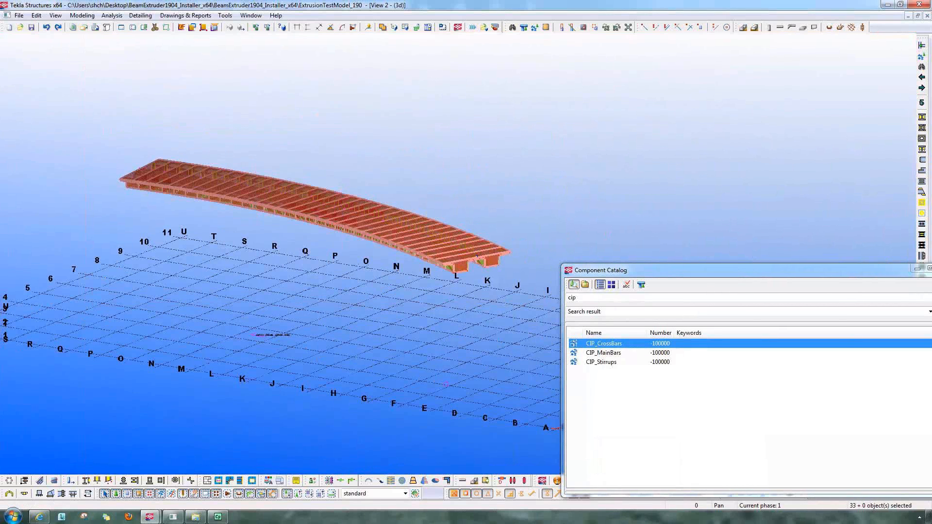
Step: Examine the cross bars and their hooks up close at the flange and web of the deck's near end
{"action": "scroll", "coordinate": [467, 257], "scroll_direction": "up", "scroll_amount": 5}
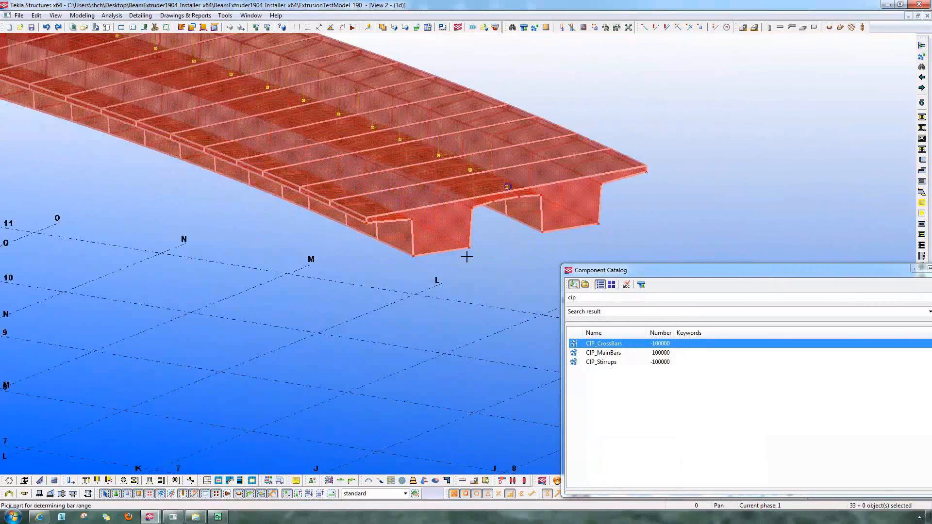
{"action": "scroll", "coordinate": [463, 262], "scroll_direction": "up", "scroll_amount": 2}
{"action": "scroll", "coordinate": [370, 307], "scroll_direction": "up", "scroll_amount": 2}
{"action": "scroll", "coordinate": [371, 307], "scroll_direction": "down", "scroll_amount": 3}
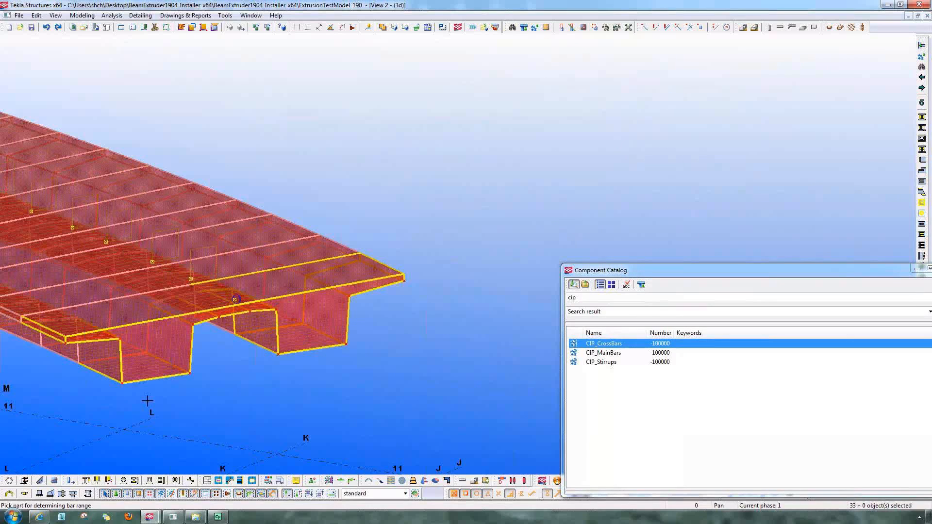
{"action": "middle_click_drag", "start_coordinate": [290, 331], "coordinate": [425, 301]}
{"action": "scroll", "coordinate": [426, 301], "scroll_direction": "up", "scroll_amount": 6}
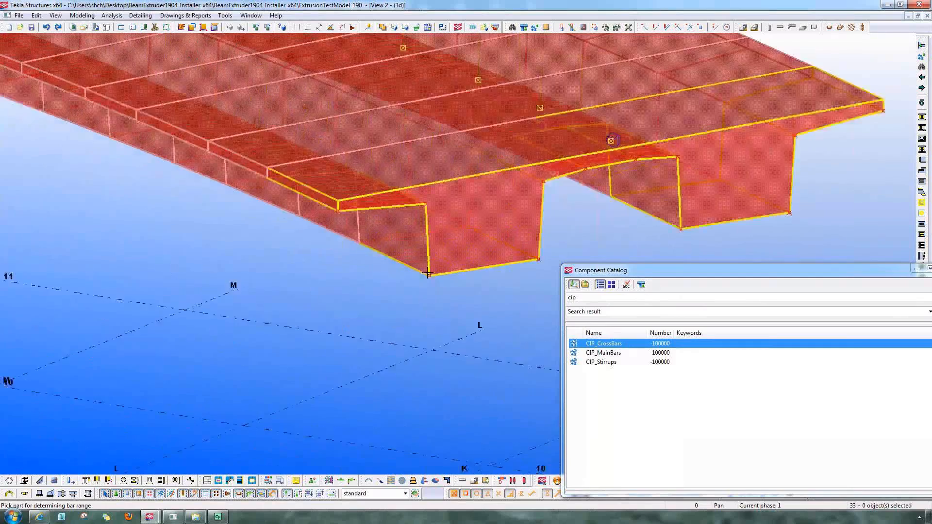
{"action": "left_click_drag", "start_coordinate": [789, 270], "coordinate": [611, 377]}
{"action": "scroll", "coordinate": [306, 272], "scroll_direction": "up", "scroll_amount": 4}
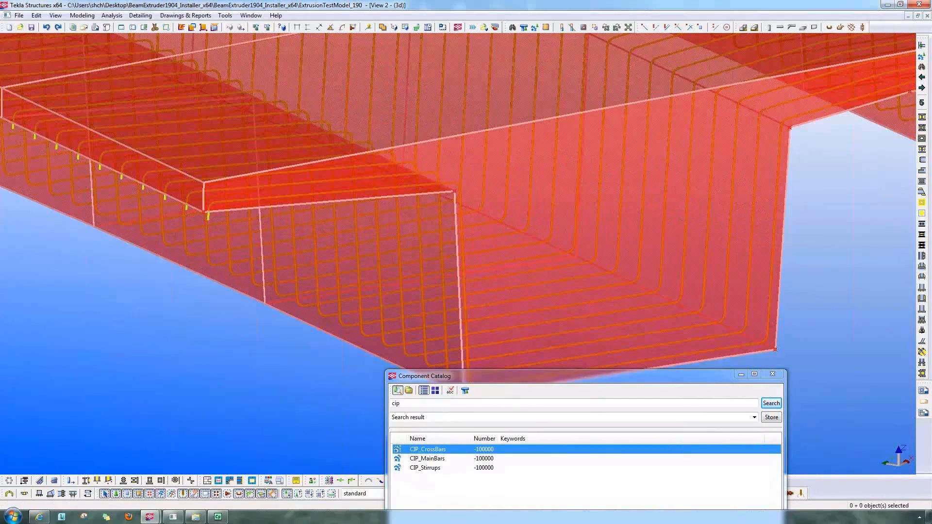
Step: Open the cross-bar component's properties and set the start and end hook shapes to Custom hook
{"action": "left_click", "coordinate": [505, 230]}
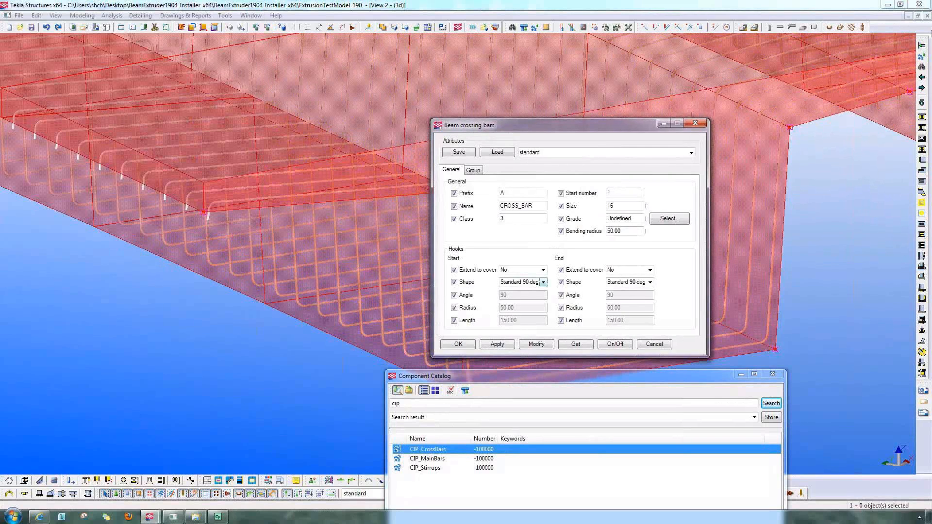
{"action": "left_click", "coordinate": [543, 271]}
{"action": "left_click", "coordinate": [543, 270]}
{"action": "left_click", "coordinate": [538, 282]}
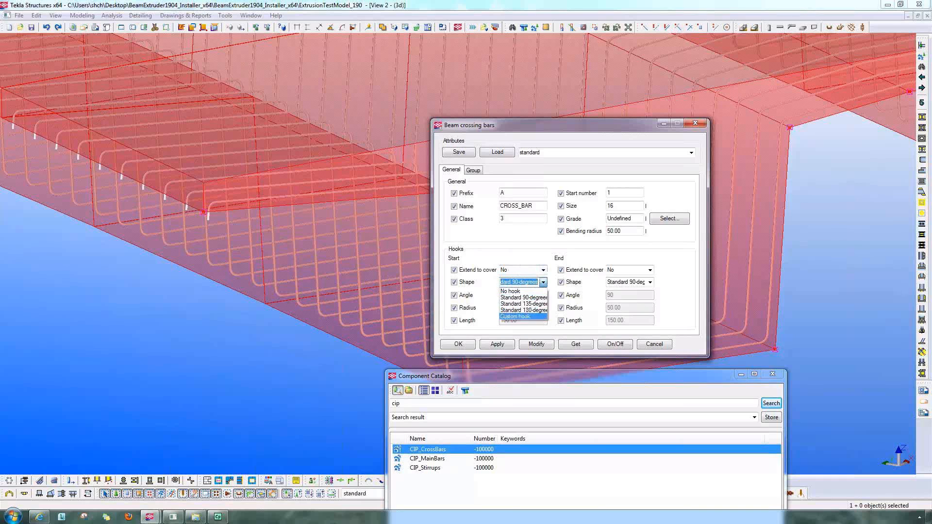
{"action": "left_click", "coordinate": [517, 318]}
{"action": "left_click", "coordinate": [650, 282]}
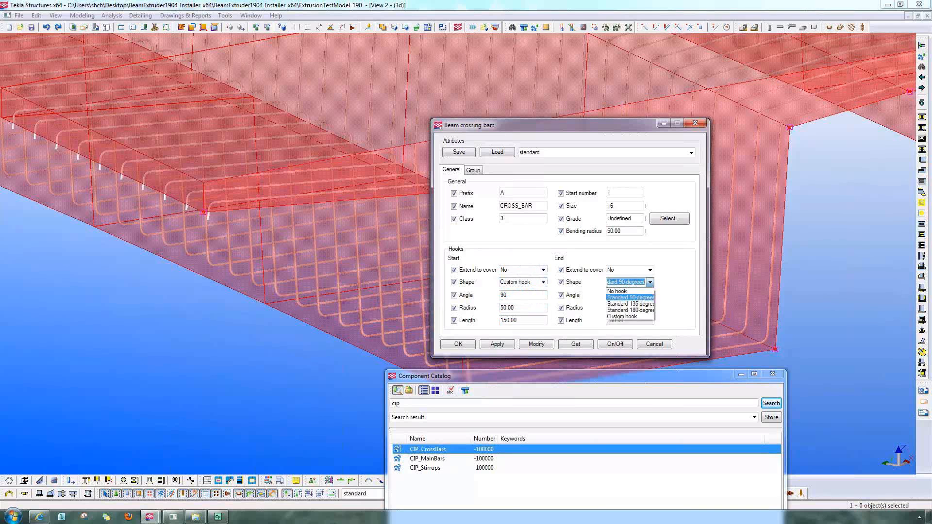
{"action": "left_click", "coordinate": [624, 319]}
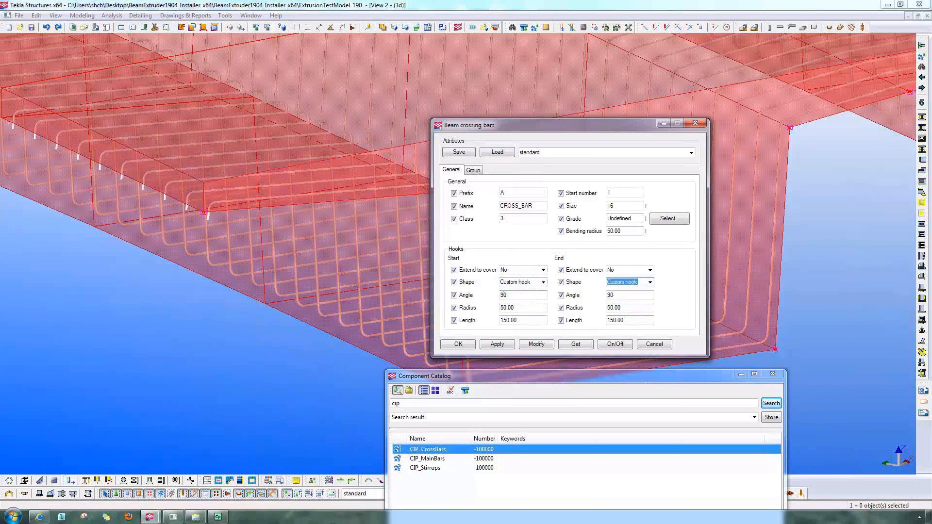
Step: Set the start and end hook angles to -90 degrees and modify the cross bars
{"action": "left_click", "coordinate": [502, 295]}
{"action": "type", "text": "-"}
{"action": "left_click", "coordinate": [608, 294]}
{"action": "type", "text": "-"}
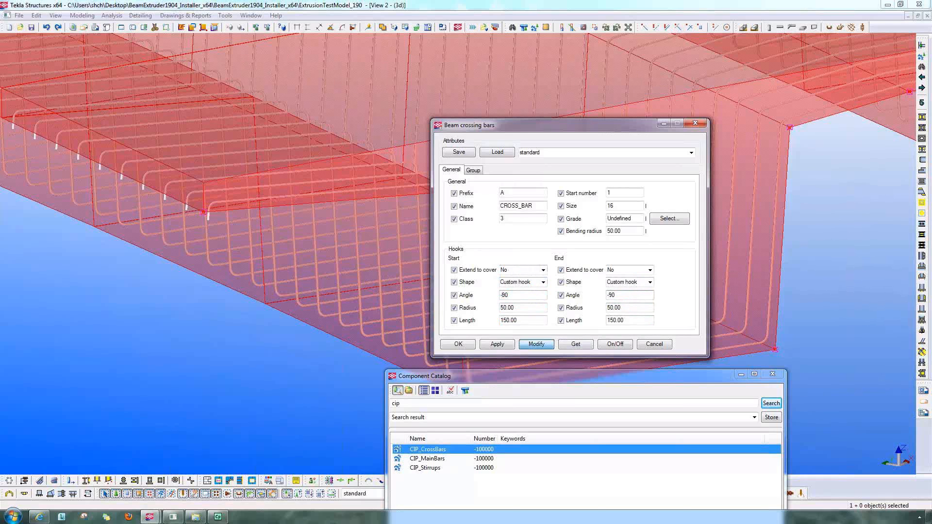
{"action": "left_click", "coordinate": [537, 344]}
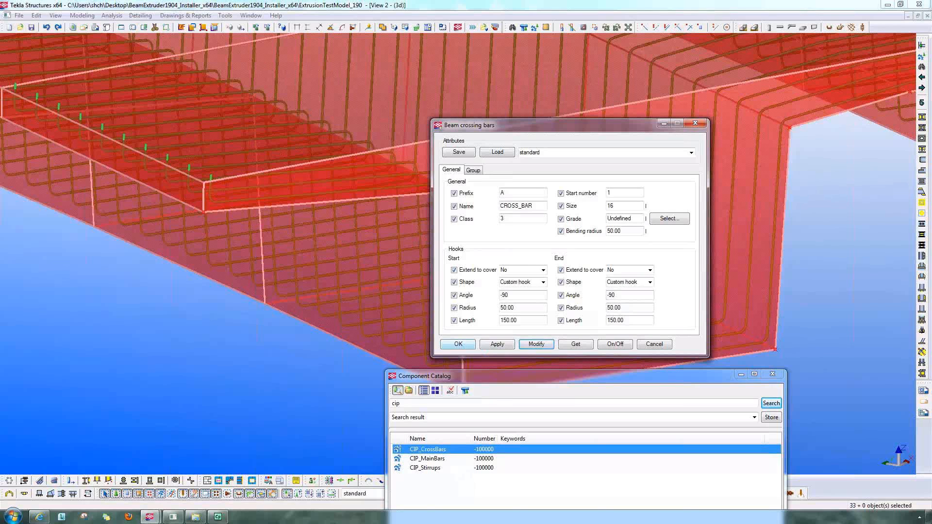
Step: Set the start and end hook lengths to 75 mm, modify the cross bars and close their properties
{"action": "double_click", "coordinate": [530, 322]}
{"action": "key", "text": "BackSpace"}
{"action": "type", "text": "75"}
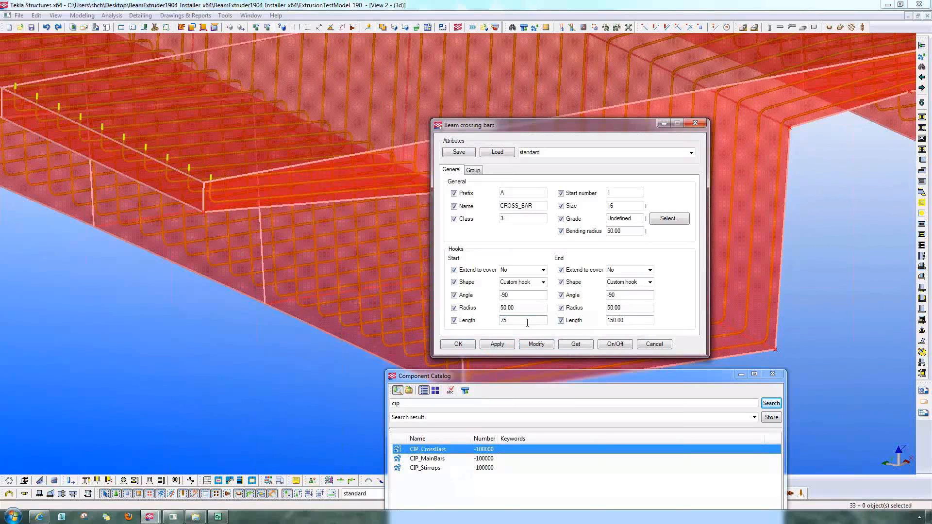
{"action": "key", "text": "Tab"}
{"action": "type", "text": "75"}
{"action": "left_click", "coordinate": [536, 344]}
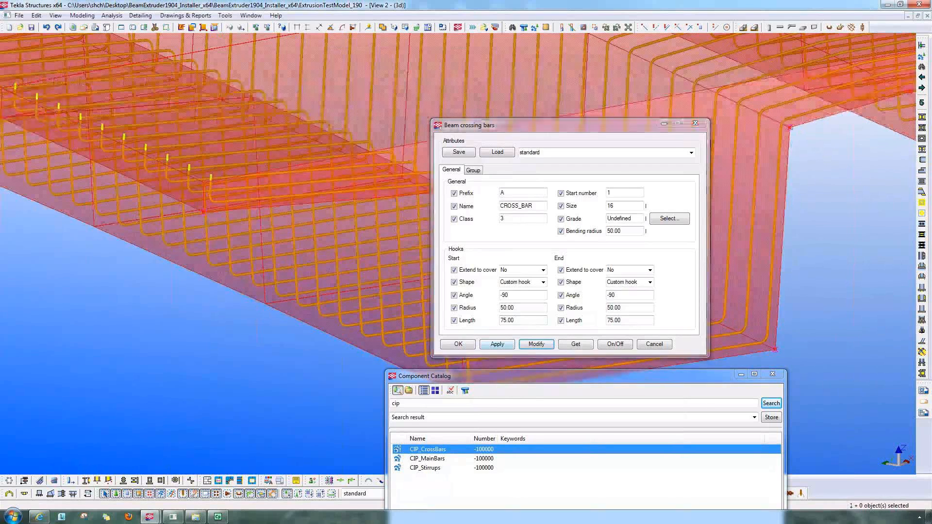
{"action": "left_click", "coordinate": [497, 344]}
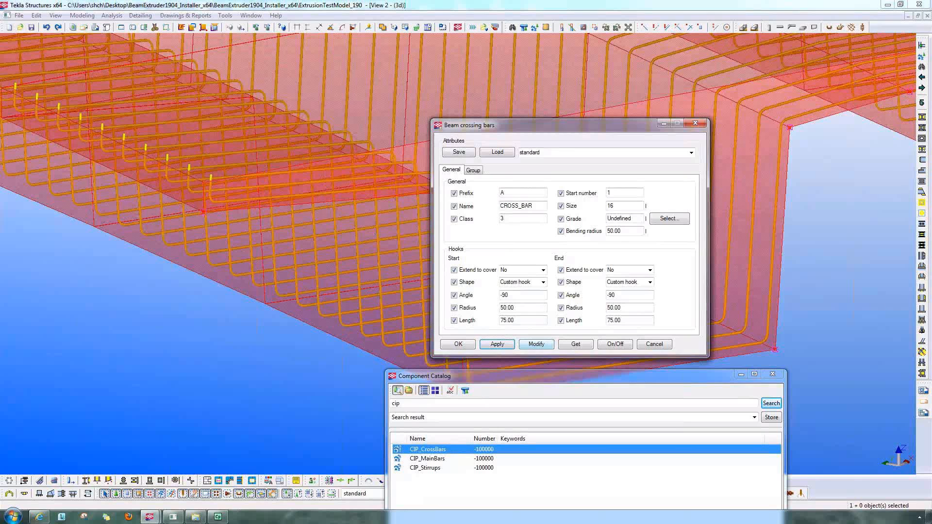
{"action": "left_click", "coordinate": [537, 344]}
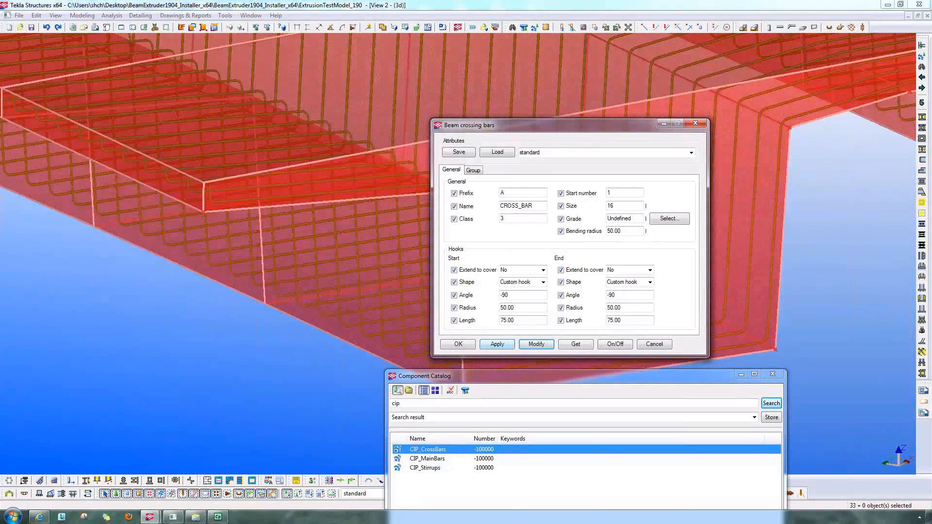
{"action": "left_click", "coordinate": [458, 344]}
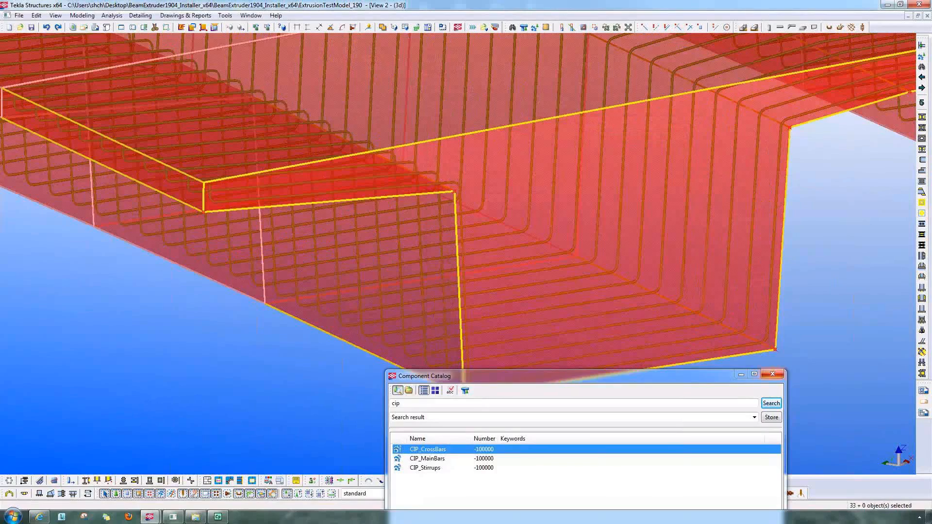
Step: Close the component catalog and hide the cross-bar component at the deck's end
{"action": "left_click", "coordinate": [772, 374]}
{"action": "middle_click_drag", "start_coordinate": [455, 260], "coordinate": [444, 260]}
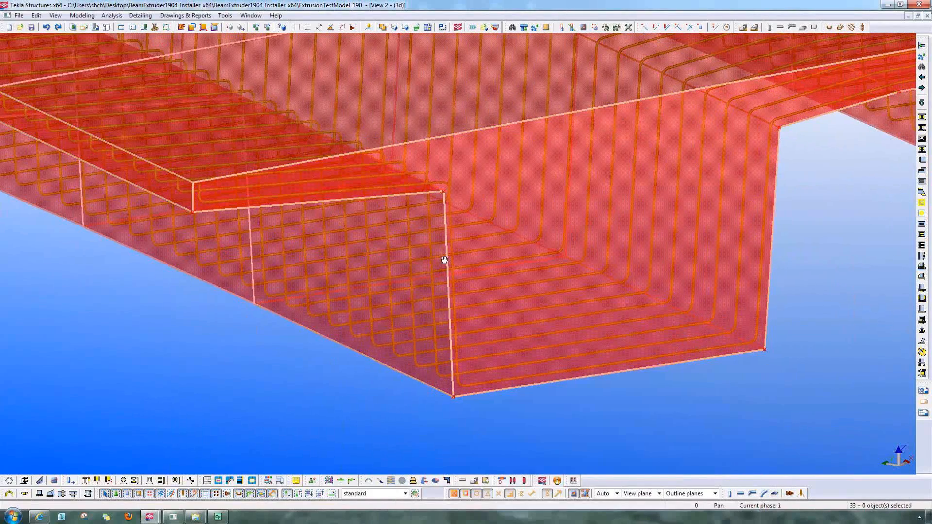
{"action": "scroll", "coordinate": [445, 259], "scroll_direction": "down", "scroll_amount": 6}
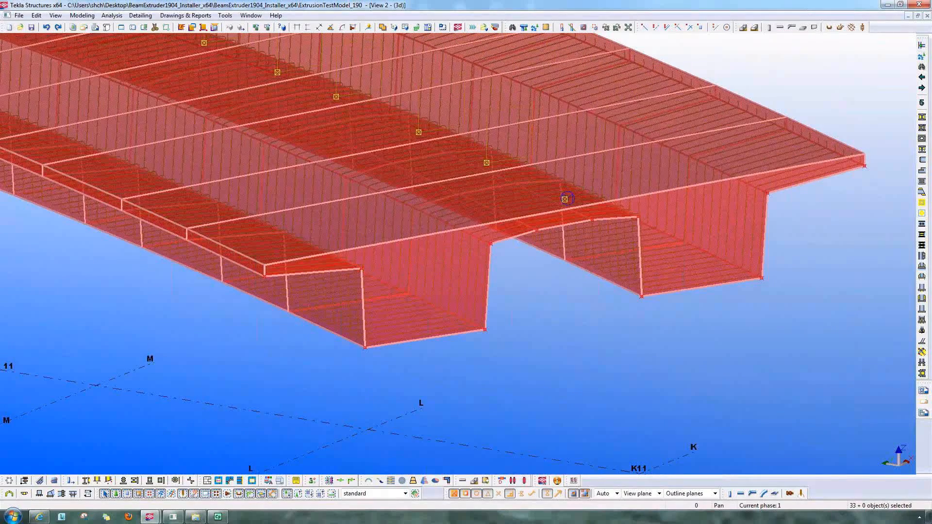
{"action": "scroll", "coordinate": [566, 199], "scroll_direction": "up", "scroll_amount": 2}
{"action": "middle_click_drag", "start_coordinate": [606, 126], "coordinate": [584, 142]}
{"action": "left_click", "coordinate": [584, 142]}
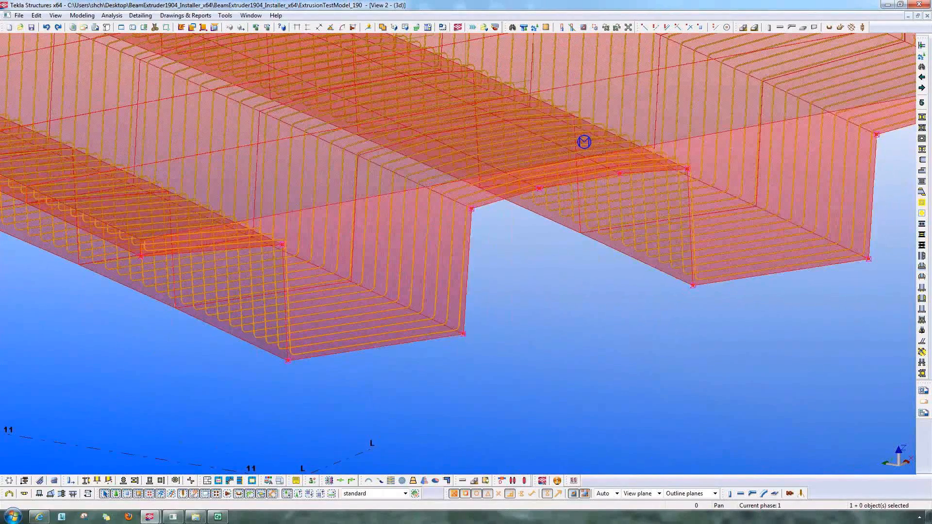
{"action": "right_click", "coordinate": [425, 272]}
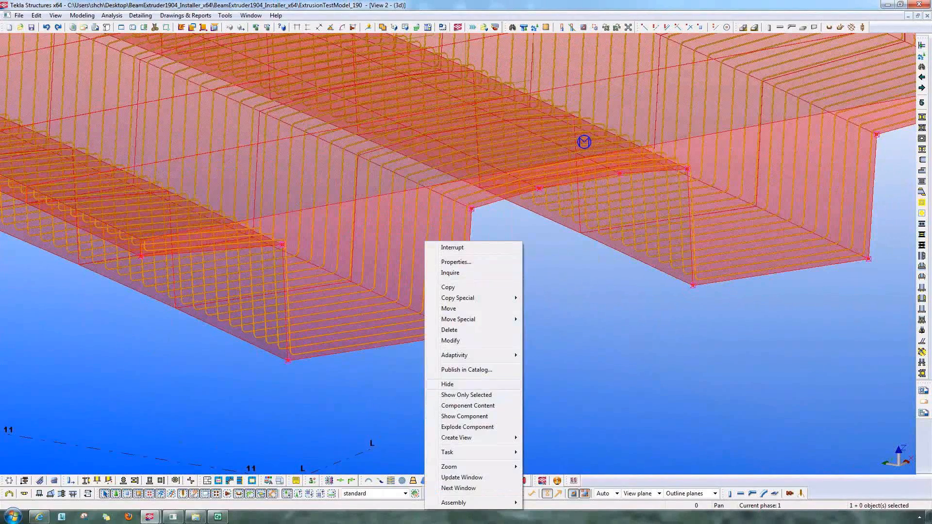
{"action": "left_click", "coordinate": [449, 385]}
Step: Start the CIP_MainBars component from the component catalog and pick the deck's end segment as the bar range part
{"action": "scroll", "coordinate": [504, 336], "scroll_direction": "down", "scroll_amount": 2}
{"action": "middle_click_drag", "start_coordinate": [504, 335], "coordinate": [477, 340]}
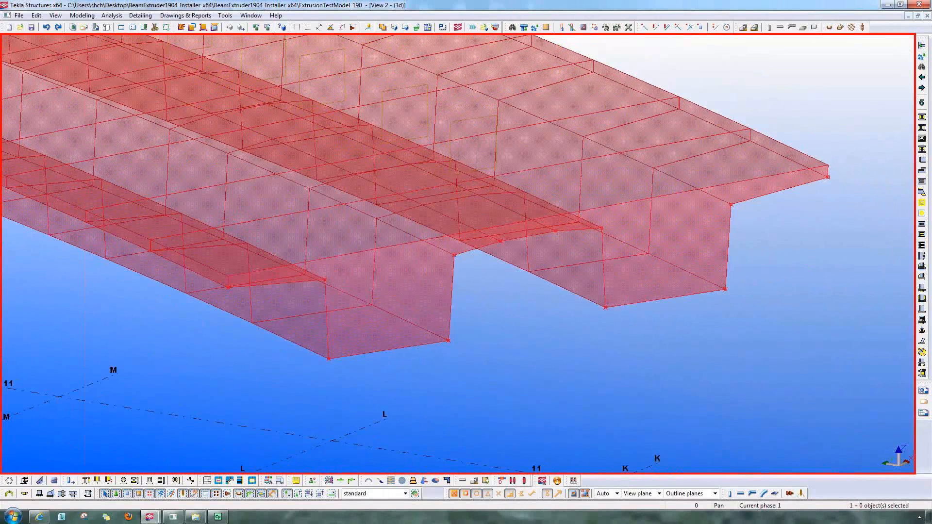
{"action": "key", "text": "ctrl+f"}
{"action": "left_click_drag", "start_coordinate": [467, 152], "coordinate": [686, 243]}
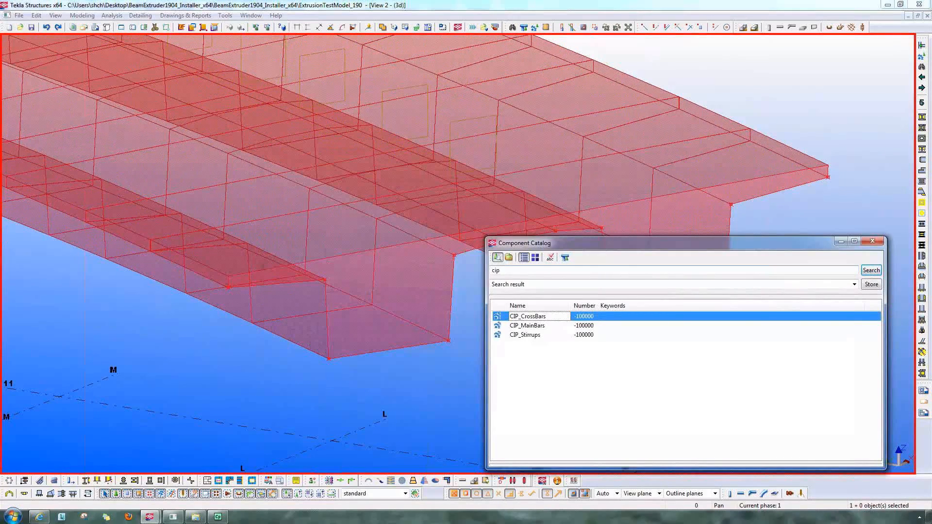
{"action": "left_click", "coordinate": [527, 326]}
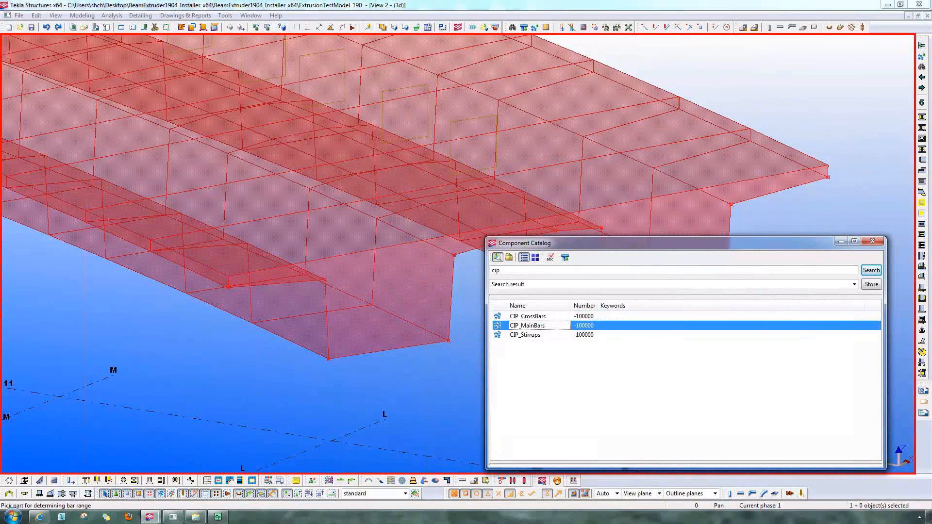
{"action": "left_click_drag", "start_coordinate": [567, 244], "coordinate": [558, 428]}
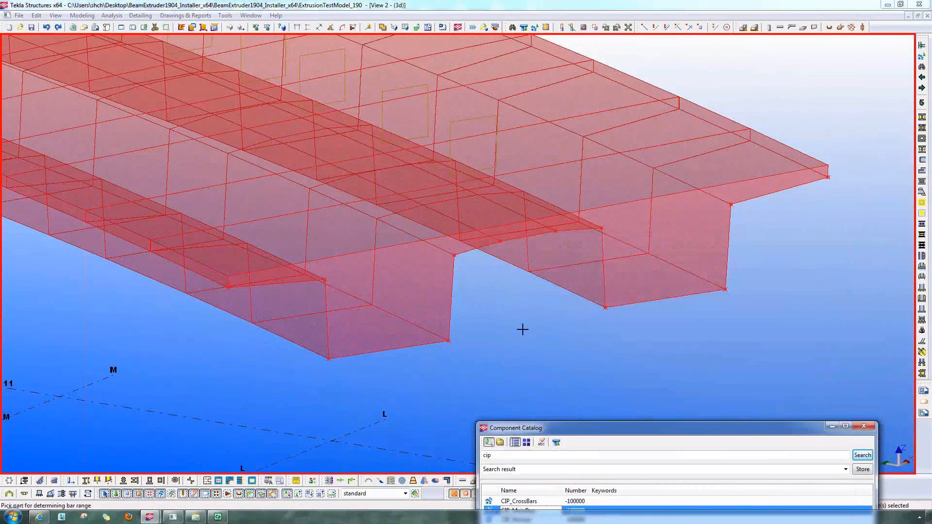
{"action": "middle_click_drag", "start_coordinate": [526, 331], "coordinate": [577, 302]}
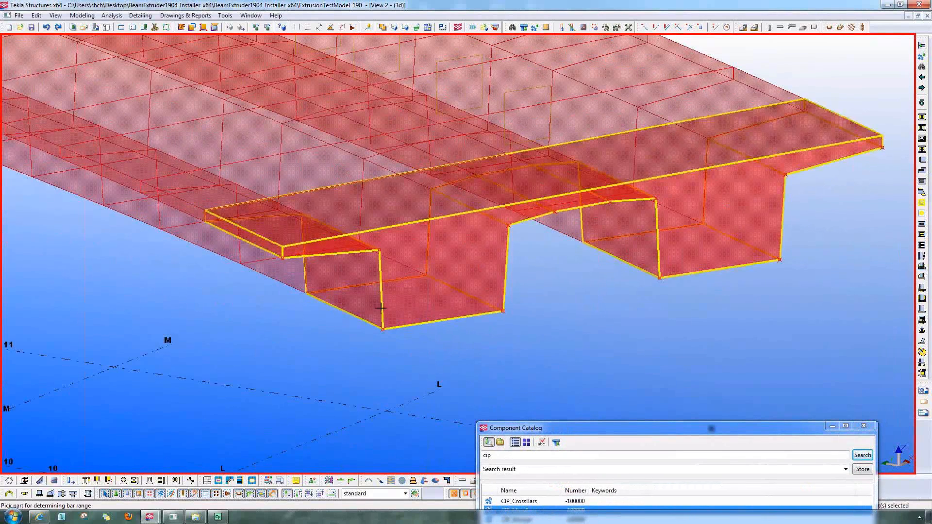
{"action": "left_click", "coordinate": [380, 307]}
Step: Define the main-bar range between the two bottom corners of the first girder at the deck end
{"action": "scroll", "coordinate": [487, 315], "scroll_direction": "down", "scroll_amount": 3}
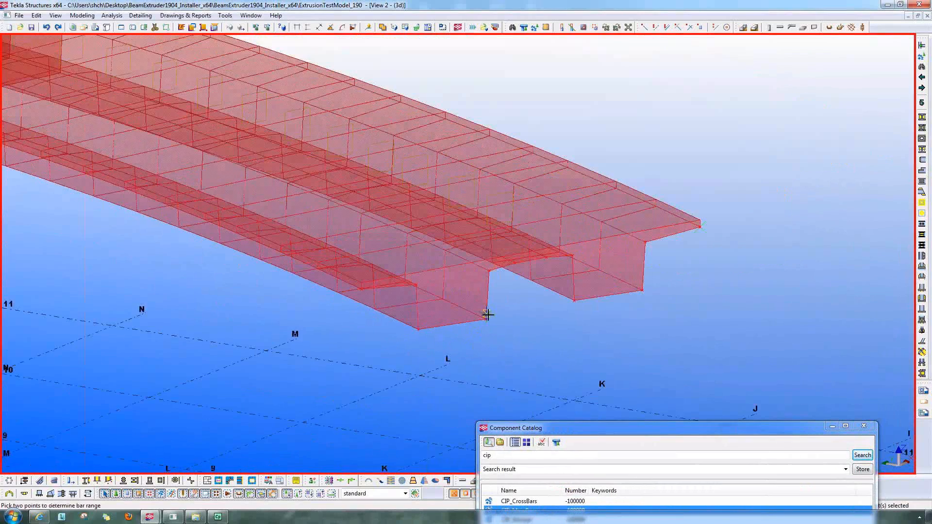
{"action": "scroll", "coordinate": [443, 322], "scroll_direction": "down", "scroll_amount": 2}
{"action": "scroll", "coordinate": [443, 322], "scroll_direction": "up", "scroll_amount": 3}
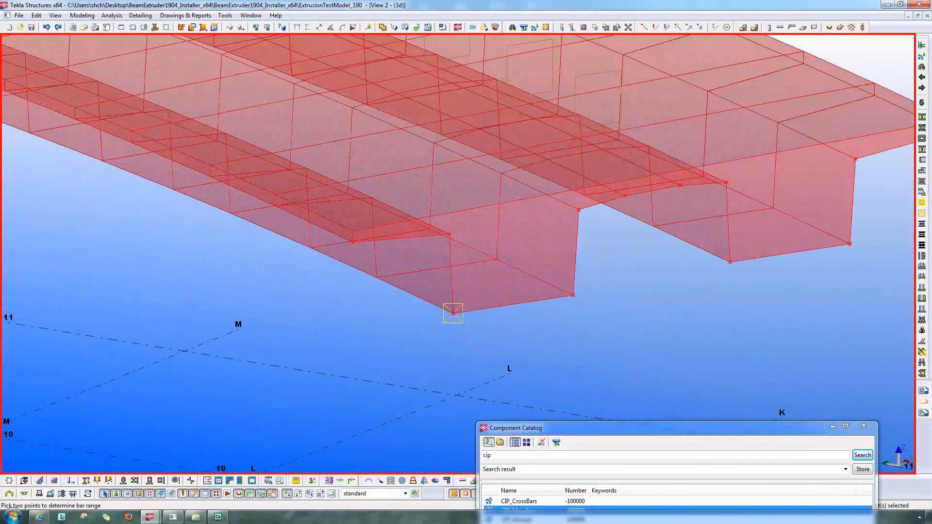
{"action": "left_click", "coordinate": [453, 313]}
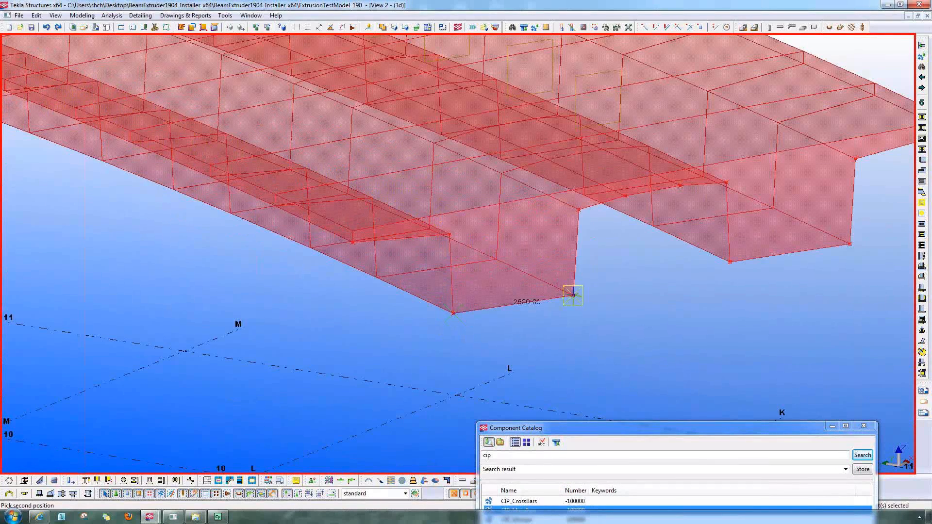
{"action": "left_click", "coordinate": [573, 295]}
Step: Select all the deck segments as the beams to reinforce and create the main bars
{"action": "scroll", "coordinate": [607, 311], "scroll_direction": "down", "scroll_amount": 5}
{"action": "scroll", "coordinate": [630, 331], "scroll_direction": "down", "scroll_amount": 1}
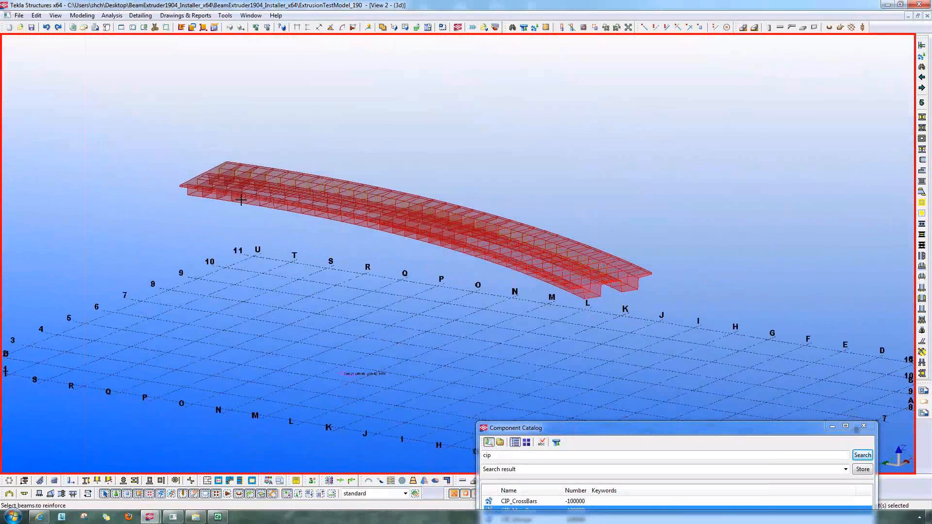
{"action": "left_click_drag", "start_coordinate": [111, 102], "coordinate": [725, 327]}
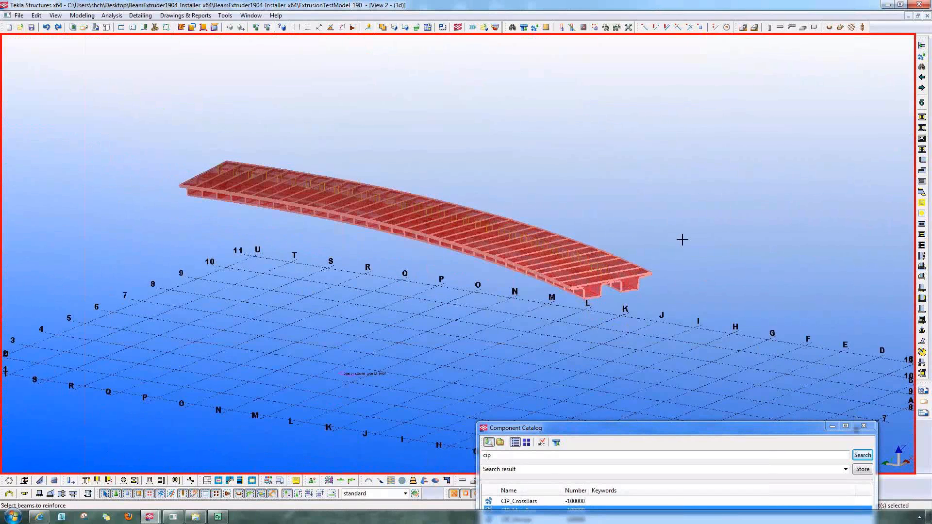
{"action": "middle_click", "coordinate": [651, 297]}
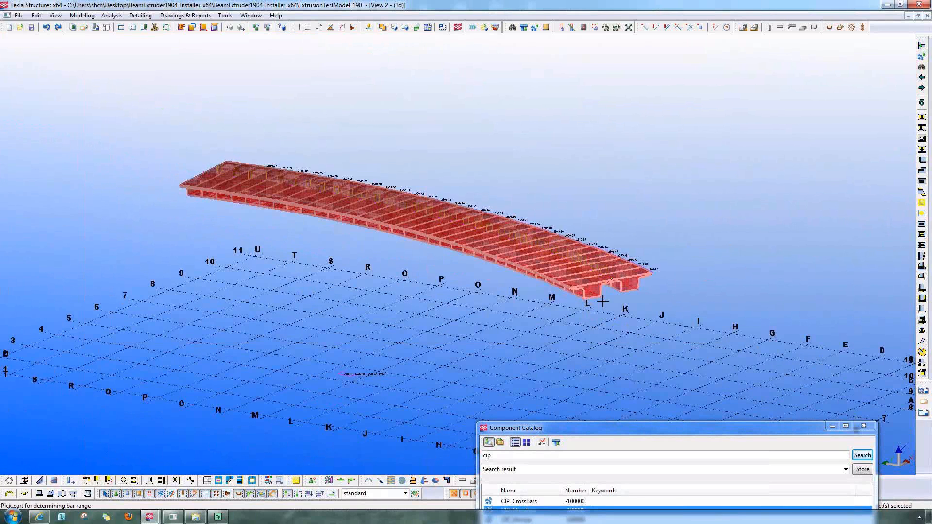
Step: Set the deck's main bars to the size 25 main bar of grade Fe415 from the reinforcing bar catalog
{"action": "scroll", "coordinate": [594, 293], "scroll_direction": "up", "scroll_amount": 2}
{"action": "scroll", "coordinate": [594, 293], "scroll_direction": "up", "scroll_amount": 5}
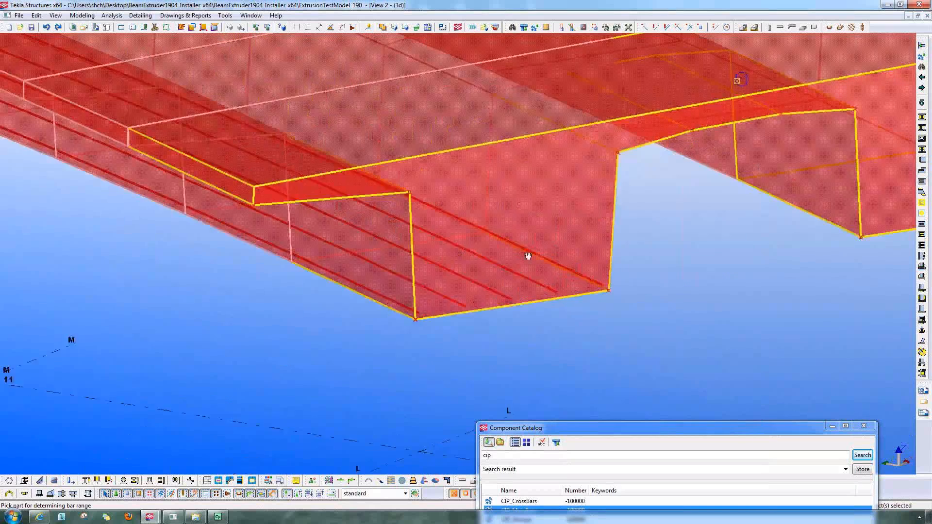
{"action": "middle_click_drag", "start_coordinate": [529, 256], "coordinate": [487, 225]}
{"action": "scroll", "coordinate": [528, 291], "scroll_direction": "up", "scroll_amount": 2}
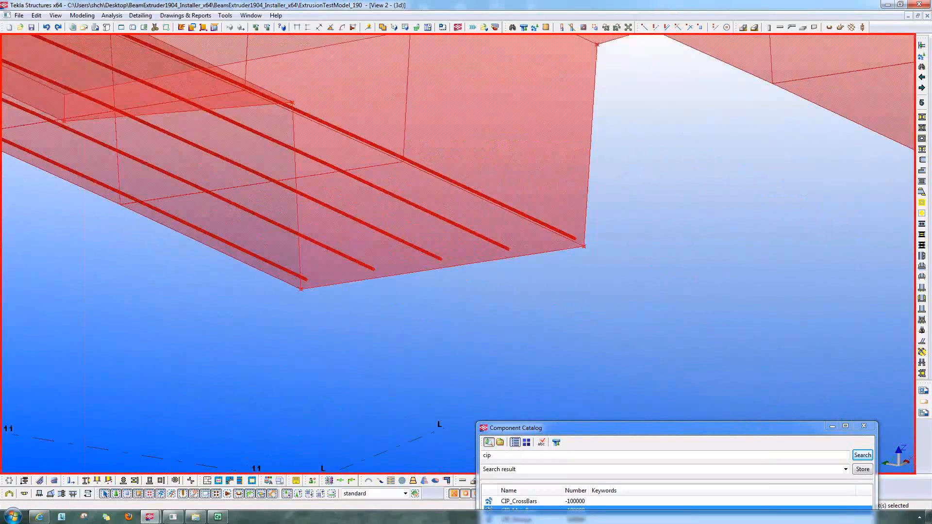
{"action": "scroll", "coordinate": [575, 297], "scroll_direction": "down", "scroll_amount": 3}
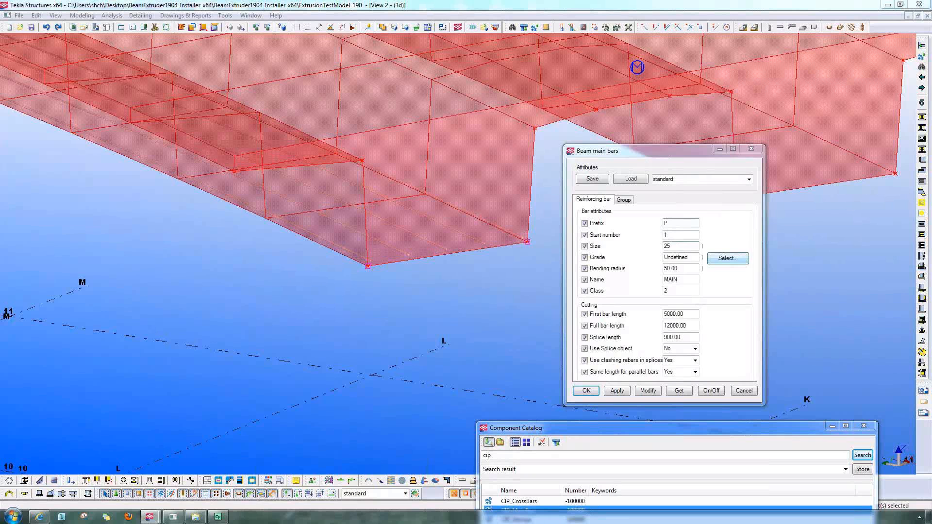
{"action": "left_click", "coordinate": [728, 258]}
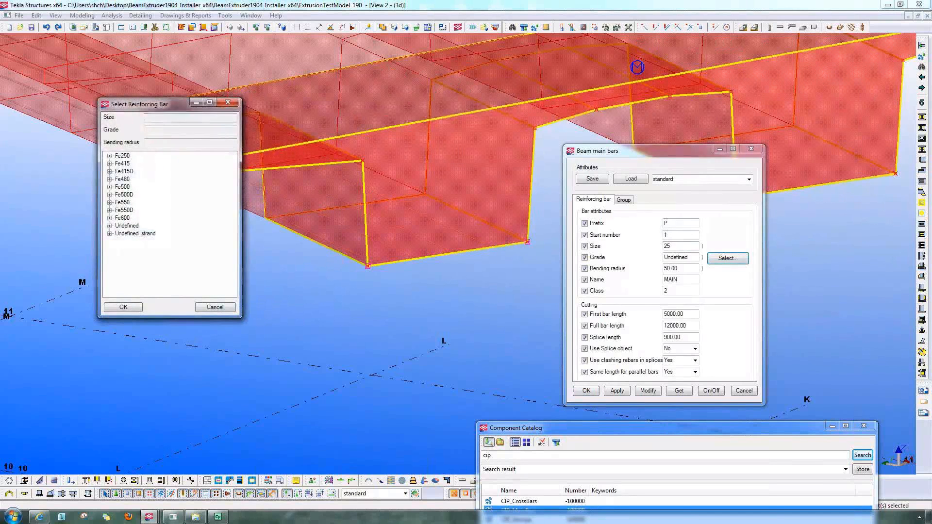
{"action": "left_click", "coordinate": [110, 163]}
{"action": "left_click", "coordinate": [119, 202]}
{"action": "left_click", "coordinate": [143, 210]}
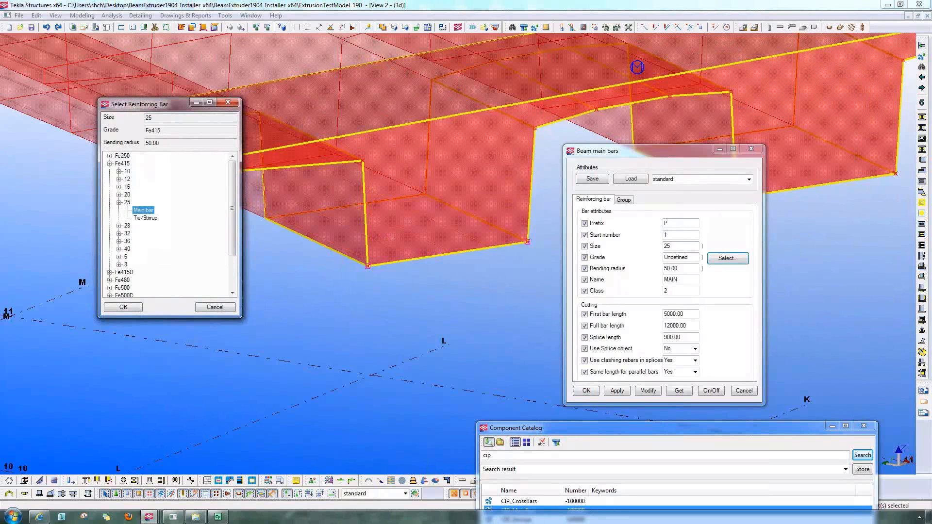
{"action": "left_click", "coordinate": [124, 307]}
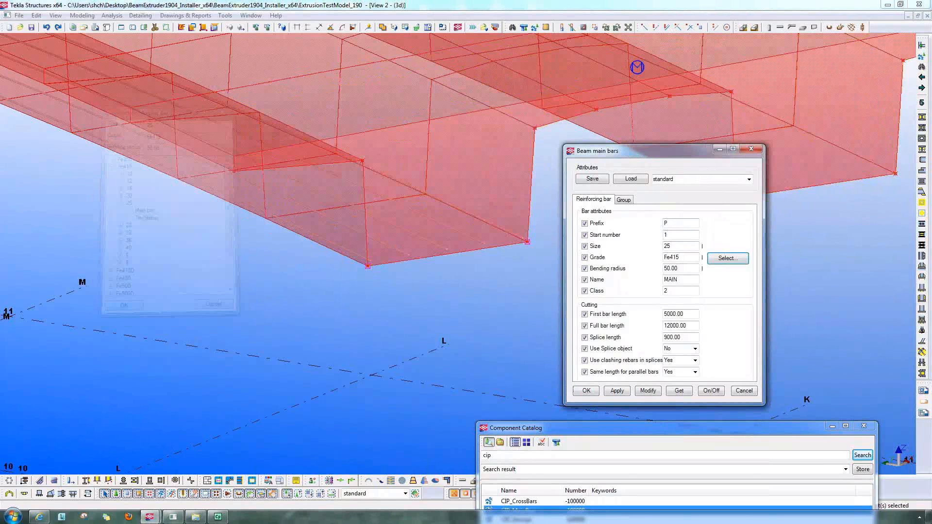
{"action": "left_click", "coordinate": [638, 67]}
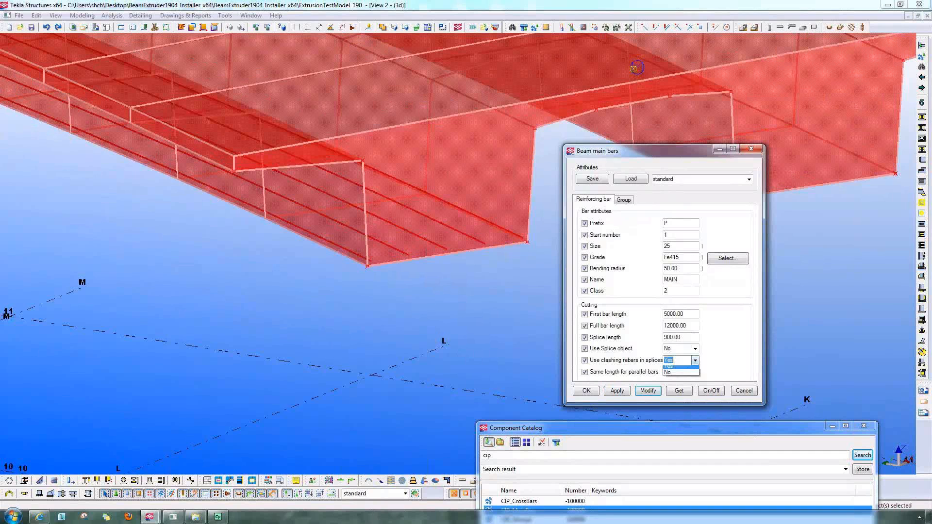
Step: Set Use Splice object to Yes for the deck's main bars and apply the change to the component
{"action": "left_click", "coordinate": [695, 361]}
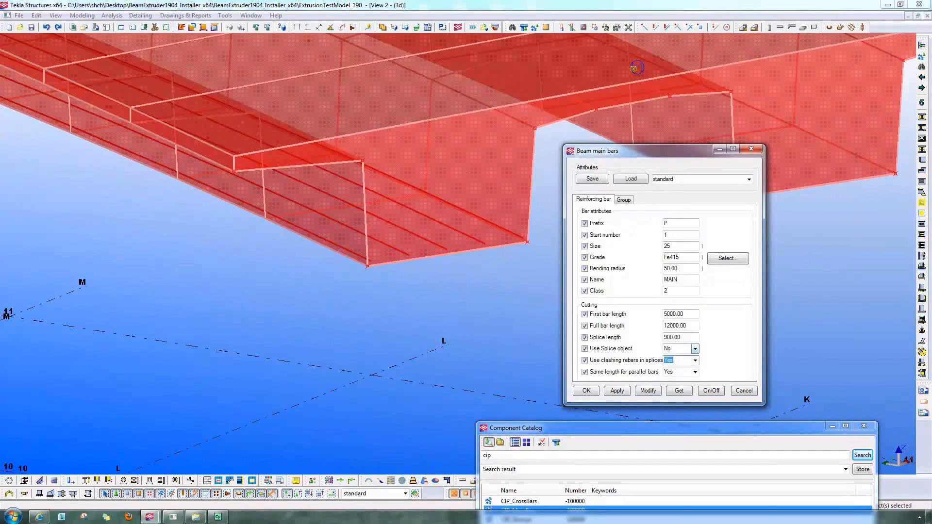
{"action": "left_click", "coordinate": [696, 349]}
{"action": "left_click", "coordinate": [678, 361]}
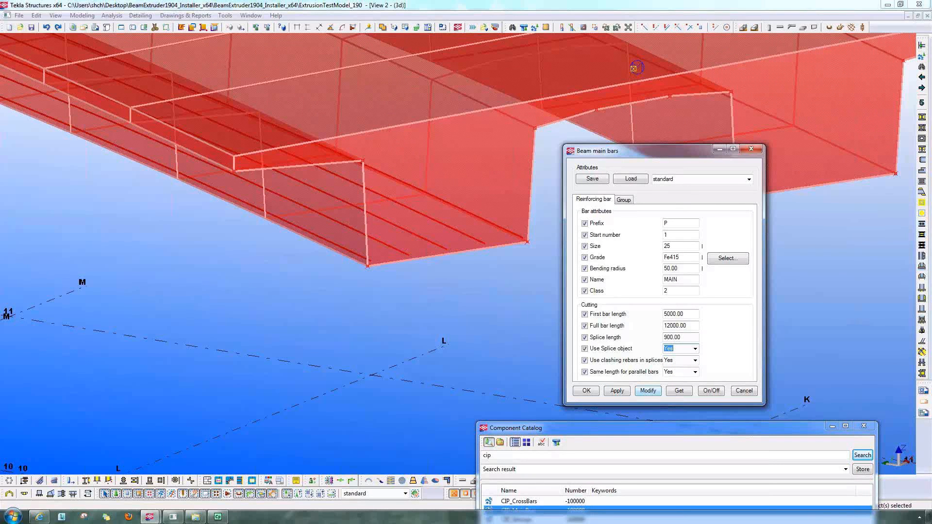
{"action": "left_click", "coordinate": [649, 391]}
{"action": "left_click", "coordinate": [635, 68]}
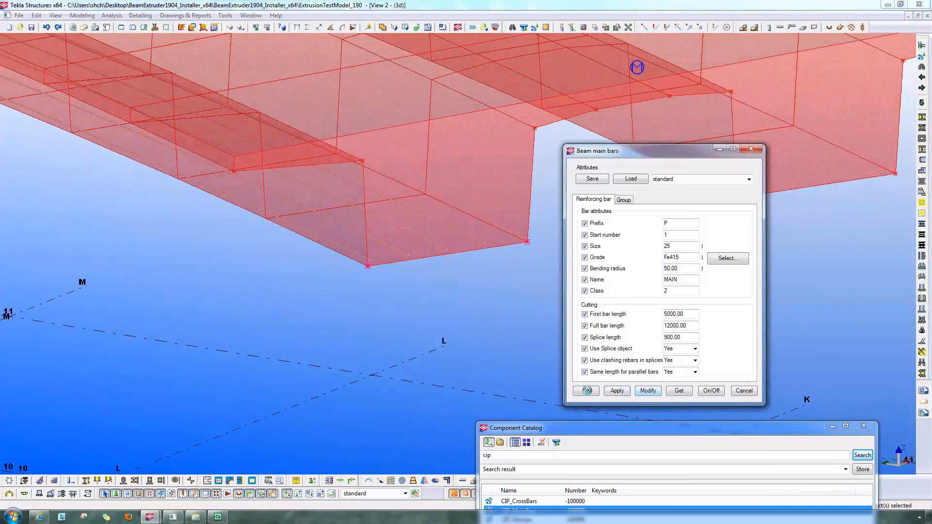
{"action": "left_click", "coordinate": [648, 391]}
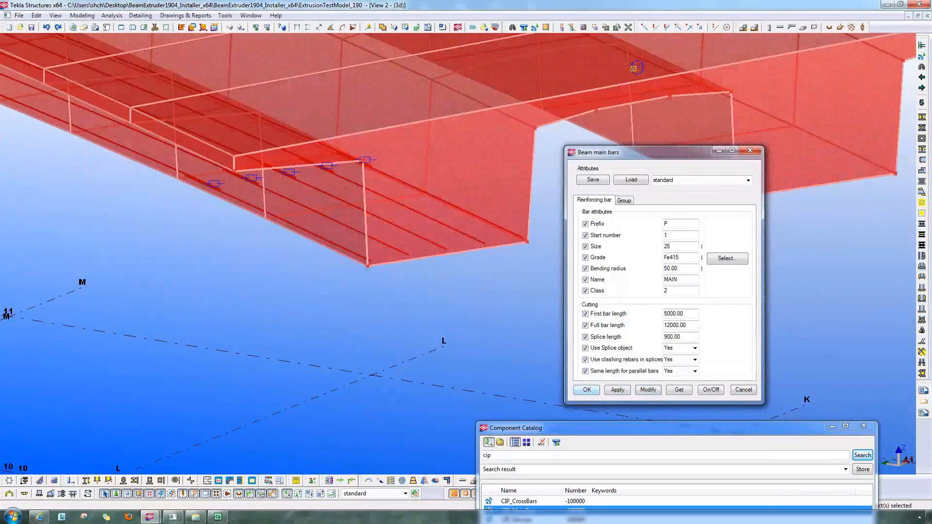
{"action": "left_click", "coordinate": [587, 390]}
Step: Examine the splices where the main bars overlap along the bottom of the first girder
{"action": "scroll", "coordinate": [360, 296], "scroll_direction": "up", "scroll_amount": 7}
{"action": "middle_click_drag", "start_coordinate": [361, 296], "coordinate": [416, 472]}
{"action": "scroll", "coordinate": [411, 184], "scroll_direction": "up", "scroll_amount": 8}
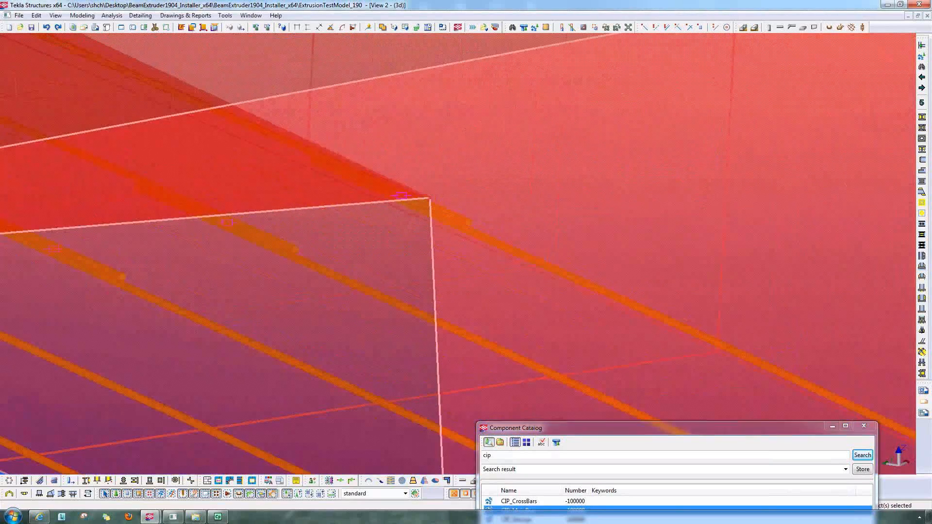
{"action": "scroll", "coordinate": [411, 183], "scroll_direction": "down", "scroll_amount": 7}
{"action": "middle_click_drag", "start_coordinate": [411, 184], "coordinate": [470, 110]}
{"action": "key", "text": "v"}
{"action": "left_click", "coordinate": [351, 195]}
{"action": "middle_click_drag", "start_coordinate": [351, 194], "coordinate": [377, 186], "text": "ctrl"}
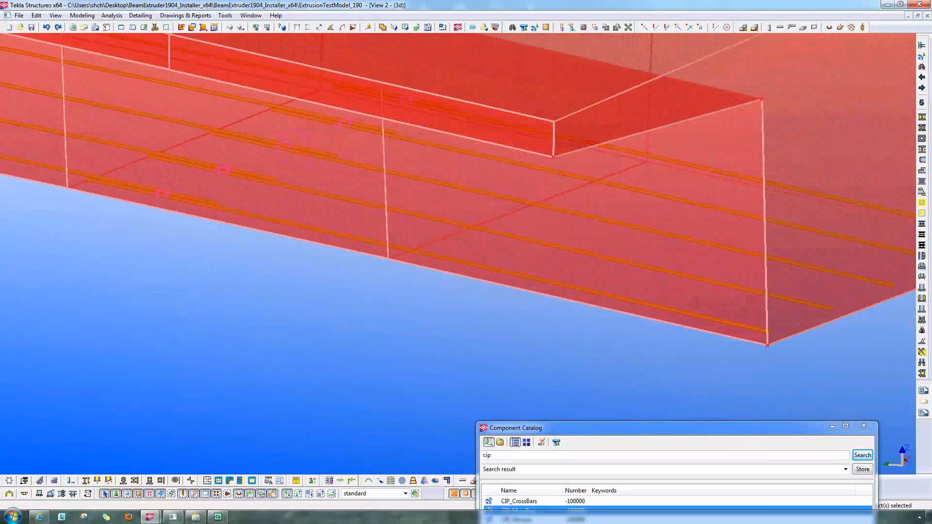
{"action": "scroll", "coordinate": [164, 197], "scroll_direction": "up", "scroll_amount": 8}
{"action": "middle_click_drag", "start_coordinate": [164, 197], "coordinate": [291, 205]}
{"action": "left_click", "coordinate": [291, 272]}
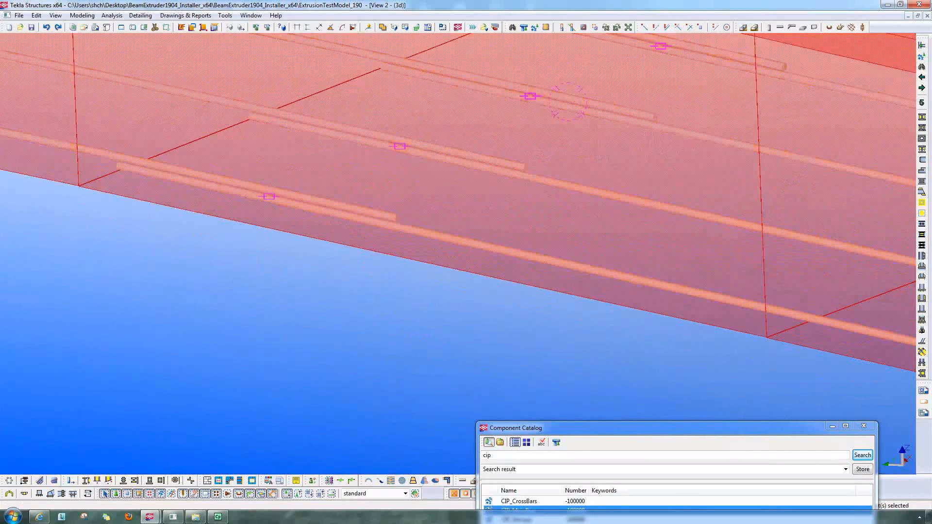
{"action": "left_click", "coordinate": [751, 149]}
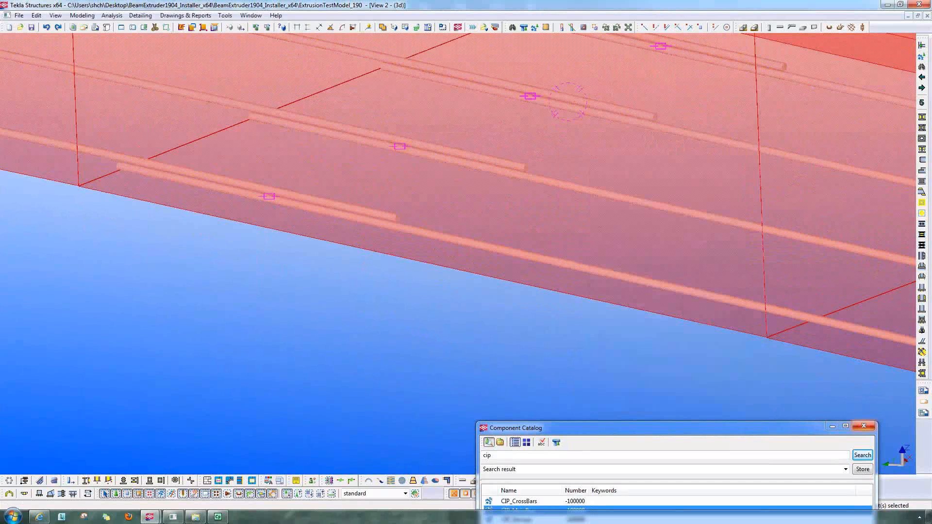
Step: Open the properties of a main-bar splice in the first girder, review the available joint types, and close them without changes
{"action": "left_click_drag", "start_coordinate": [777, 428], "coordinate": [856, 332]}
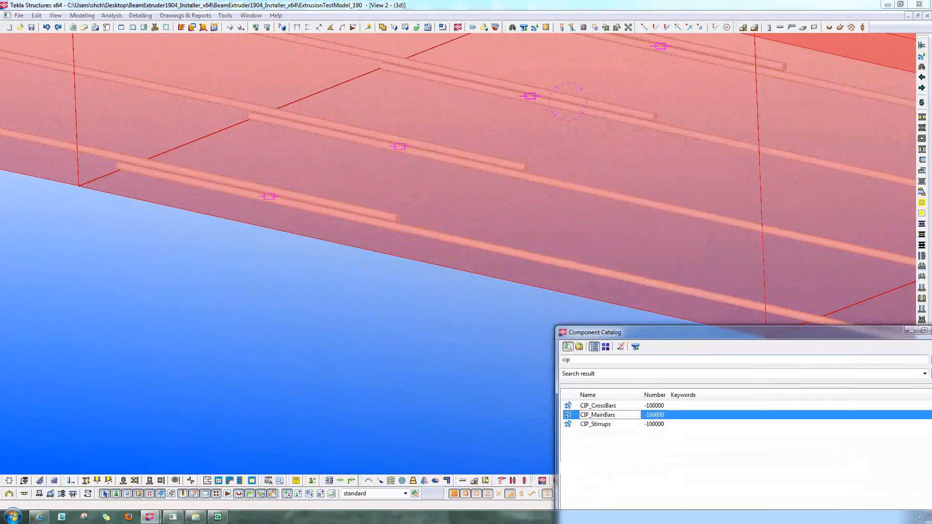
{"action": "left_click", "coordinate": [298, 494]}
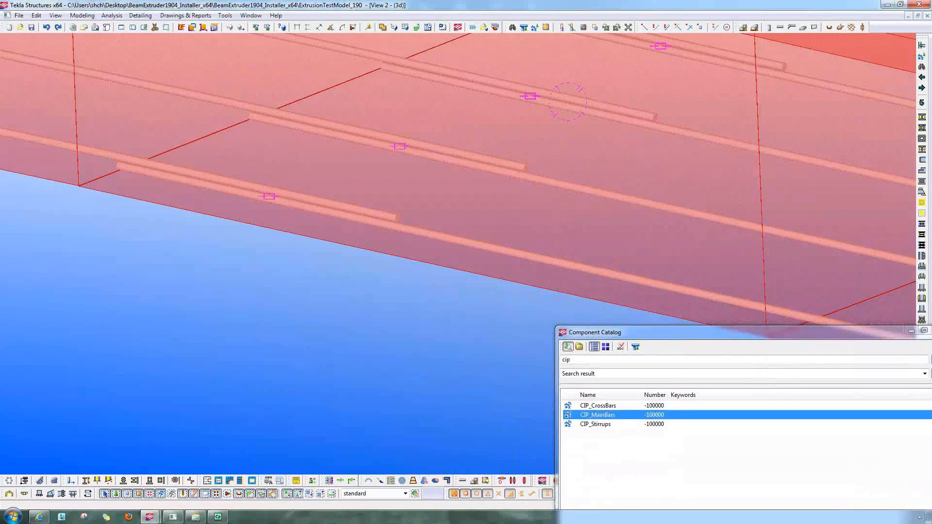
{"action": "double_click", "coordinate": [269, 197]}
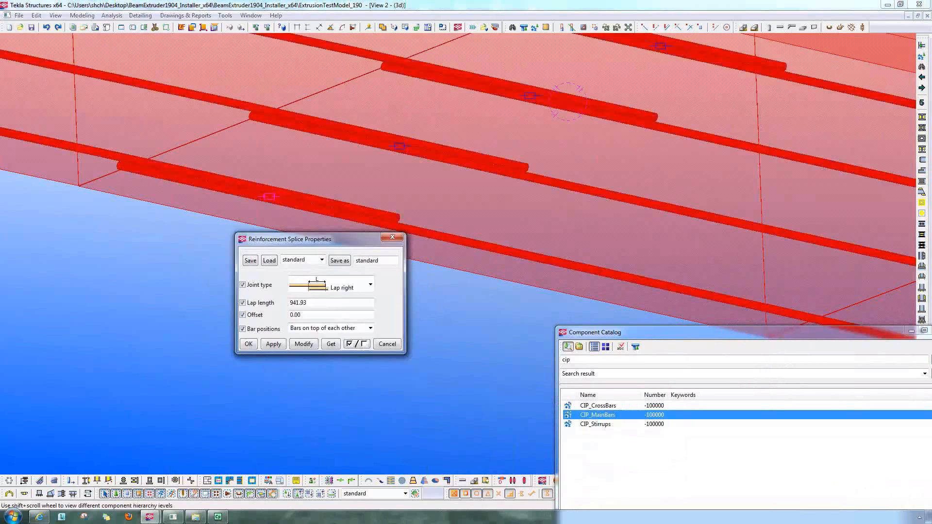
{"action": "left_click", "coordinate": [370, 285]}
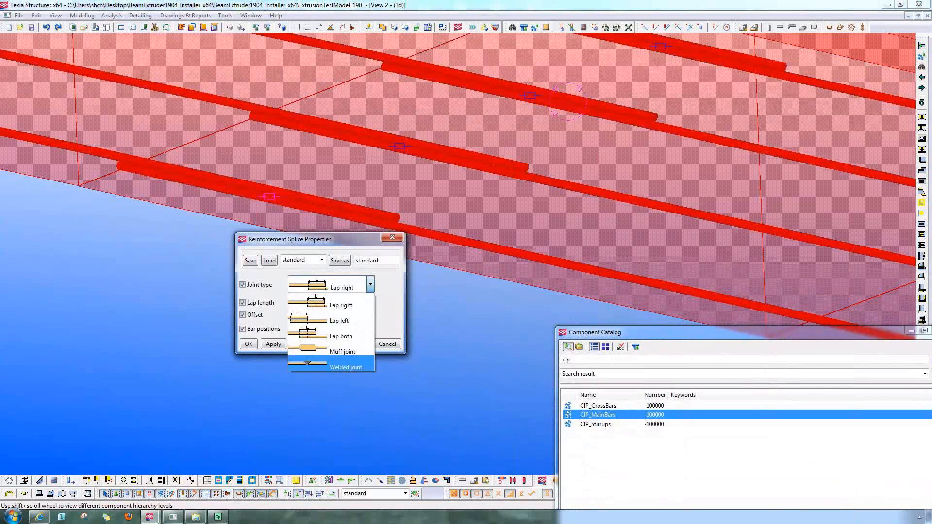
{"action": "left_click", "coordinate": [341, 302]}
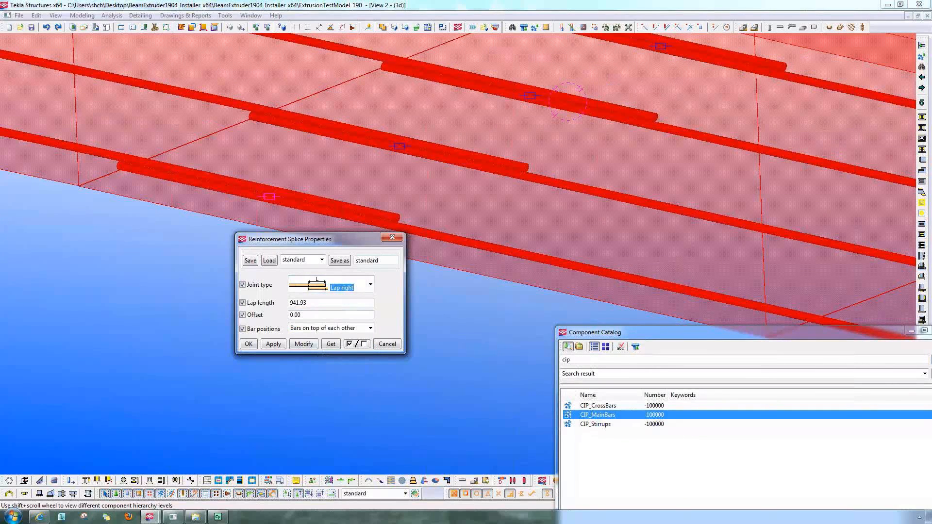
{"action": "left_click", "coordinate": [387, 344]}
Step: Start the CIP_Stirrups component on the deck's end segment and define the bar range between the first girder's two bottom corners
{"action": "scroll", "coordinate": [467, 326], "scroll_direction": "down", "scroll_amount": 6}
{"action": "middle_click_drag", "start_coordinate": [466, 326], "coordinate": [76, 325]}
{"action": "double_click", "coordinate": [596, 425]}
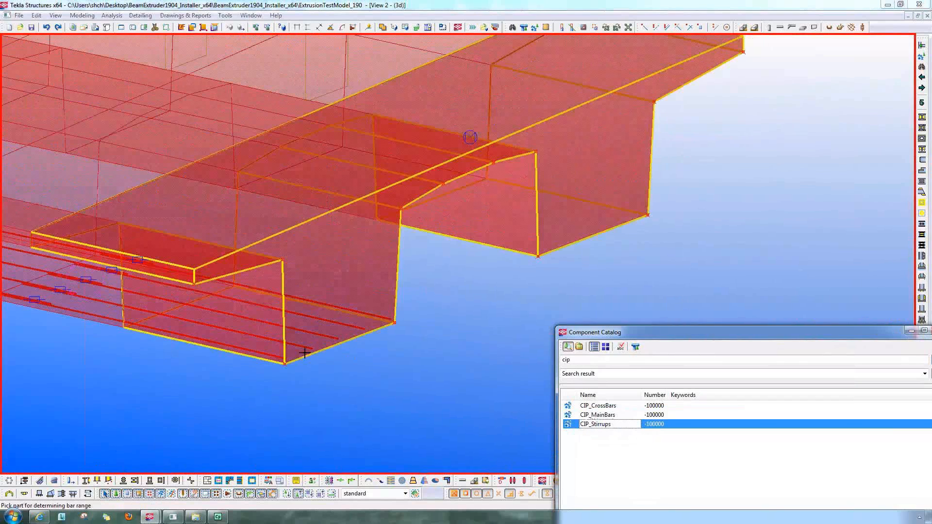
{"action": "left_click", "coordinate": [305, 353]}
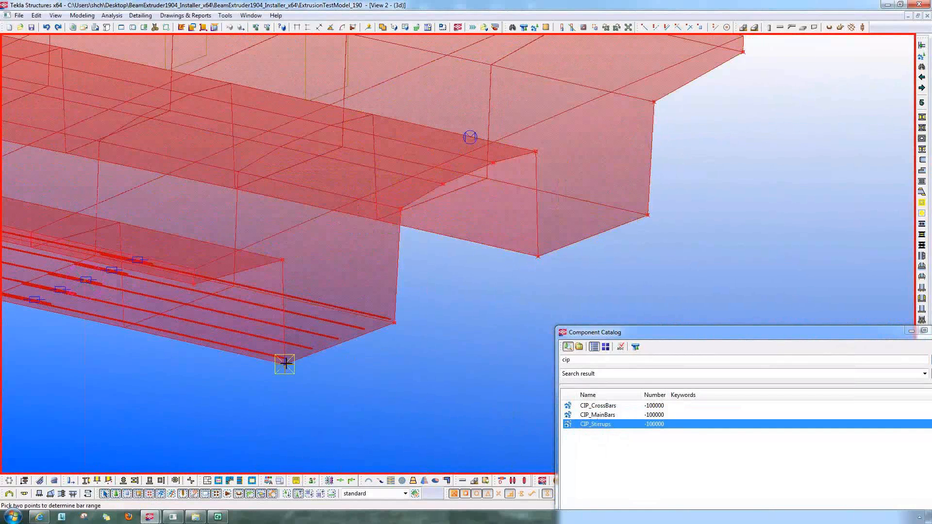
{"action": "left_click", "coordinate": [377, 343]}
{"action": "left_click", "coordinate": [406, 330]}
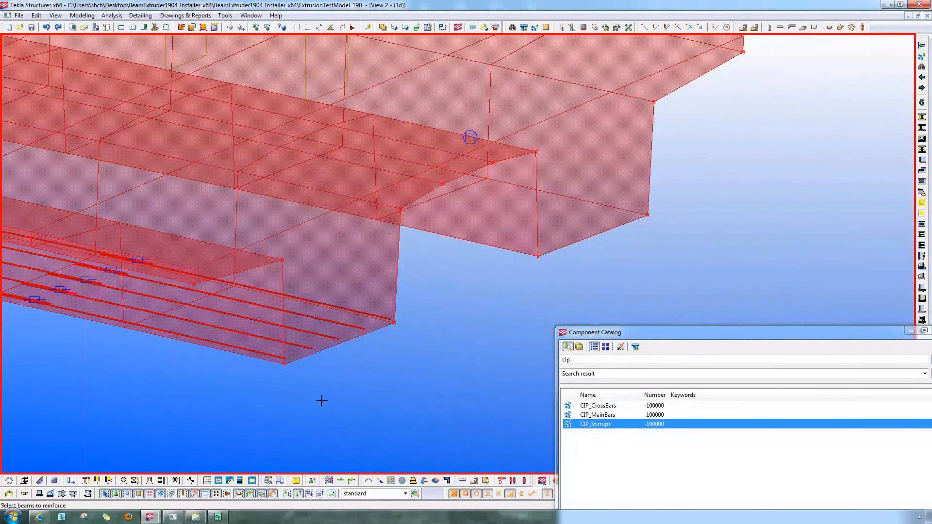
Step: Select all the deck segments as the beams to reinforce and create the stirrups
{"action": "scroll", "coordinate": [422, 360], "scroll_direction": "down", "scroll_amount": 2}
{"action": "scroll", "coordinate": [441, 367], "scroll_direction": "down", "scroll_amount": 3}
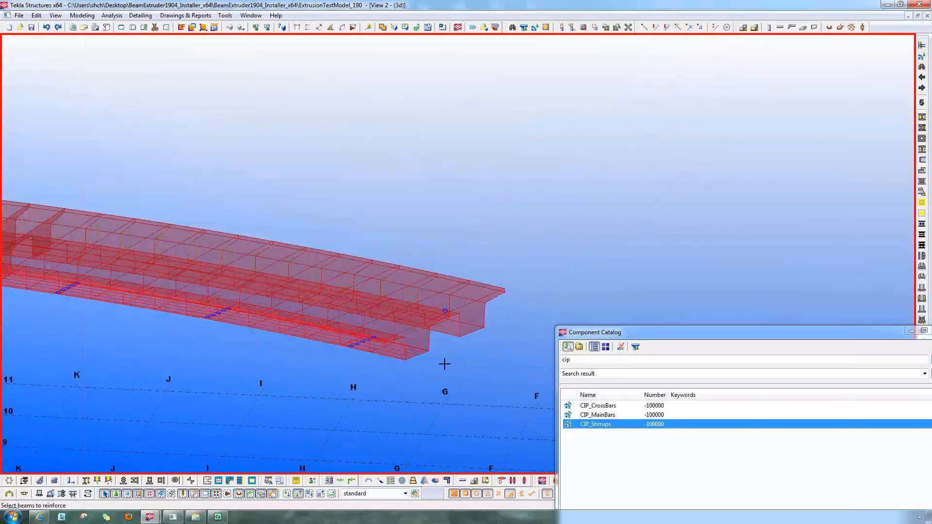
{"action": "scroll", "coordinate": [444, 364], "scroll_direction": "down", "scroll_amount": 5}
{"action": "left_click_drag", "start_coordinate": [199, 127], "coordinate": [733, 273]}
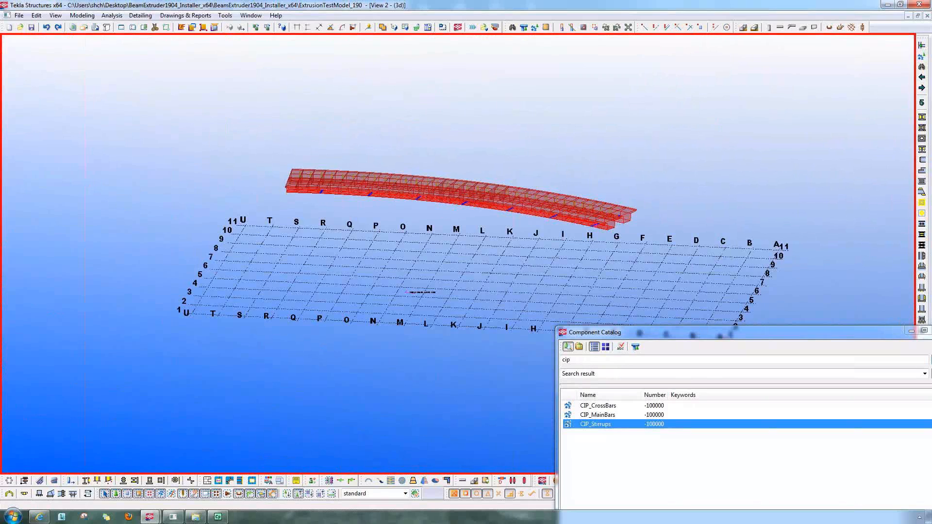
Step: Redraw the view to bring back the hidden cross bars and close the component catalog
{"action": "scroll", "coordinate": [614, 218], "scroll_direction": "up", "scroll_amount": 5}
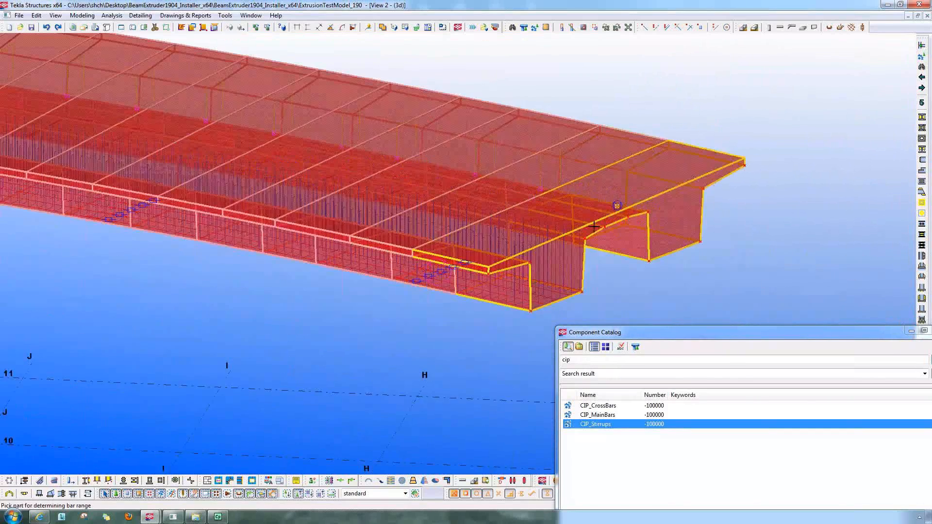
{"action": "scroll", "coordinate": [524, 174], "scroll_direction": "up", "scroll_amount": 3}
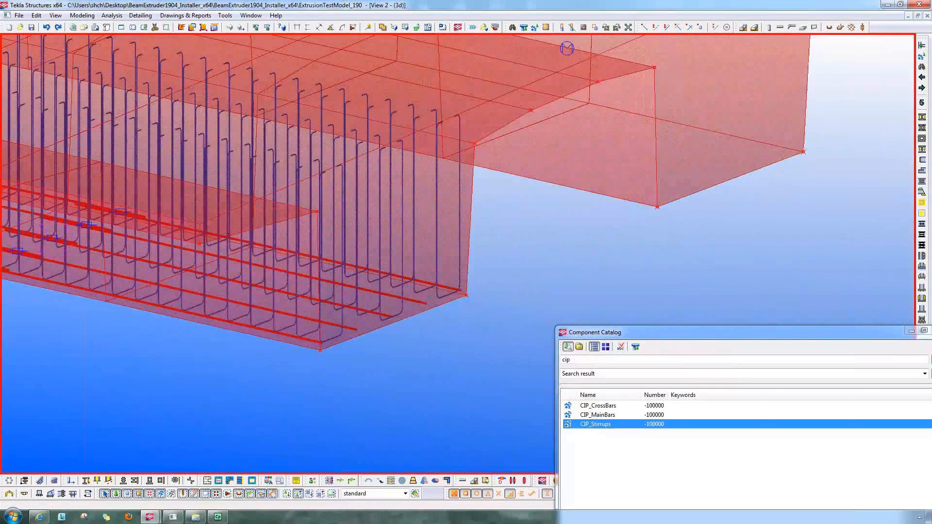
{"action": "right_click", "coordinate": [541, 226]}
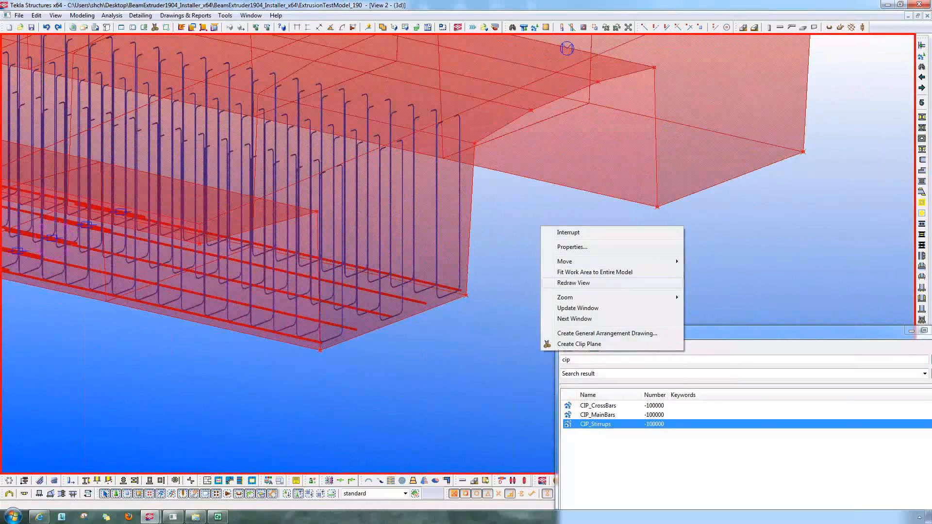
{"action": "left_click", "coordinate": [574, 283]}
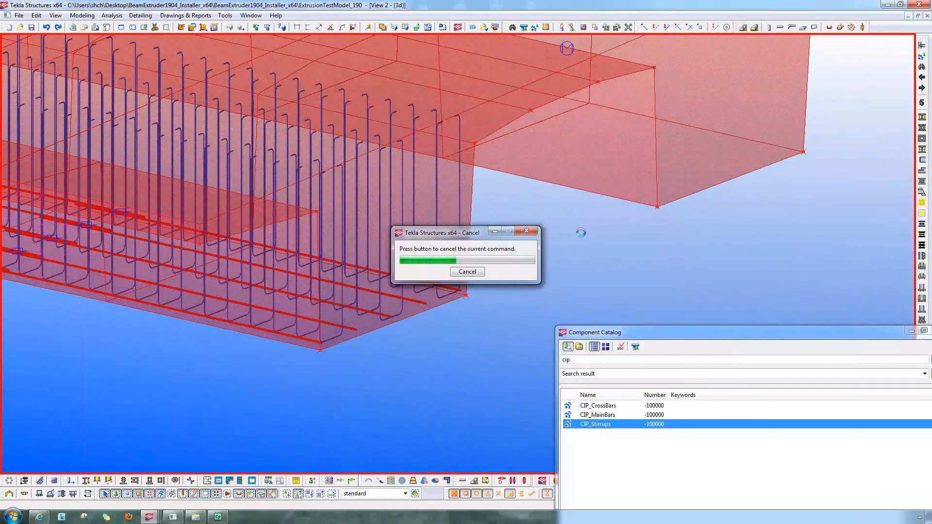
{"action": "middle_click_drag", "start_coordinate": [543, 244], "coordinate": [600, 271]}
{"action": "scroll", "coordinate": [485, 248], "scroll_direction": "down", "scroll_amount": 2}
{"action": "middle_click_drag", "start_coordinate": [485, 248], "coordinate": [455, 236]}
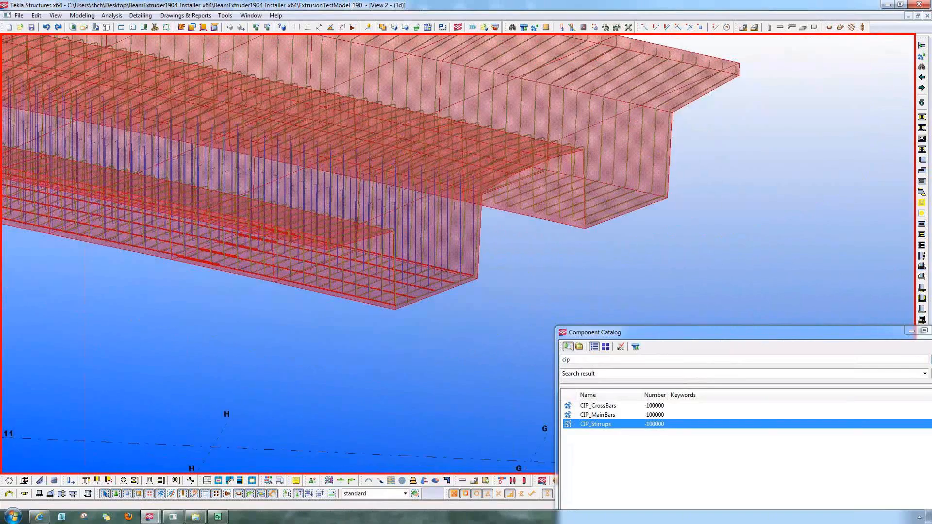
{"action": "left_click_drag", "start_coordinate": [645, 333], "coordinate": [518, 324]}
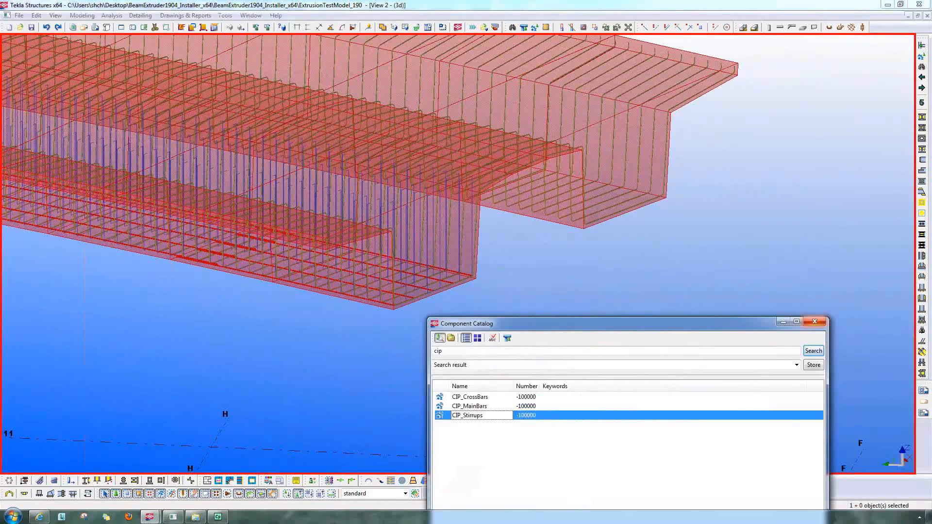
{"action": "left_click", "coordinate": [815, 322]}
Step: Examine the stirrups, main bars and cross bars together at the first girder's end and along the deck
{"action": "key", "text": "v"}
{"action": "left_click", "coordinate": [476, 279]}
{"action": "middle_click_drag", "start_coordinate": [516, 303], "coordinate": [470, 294], "text": "ctrl"}
{"action": "scroll", "coordinate": [470, 293], "scroll_direction": "up", "scroll_amount": 5}
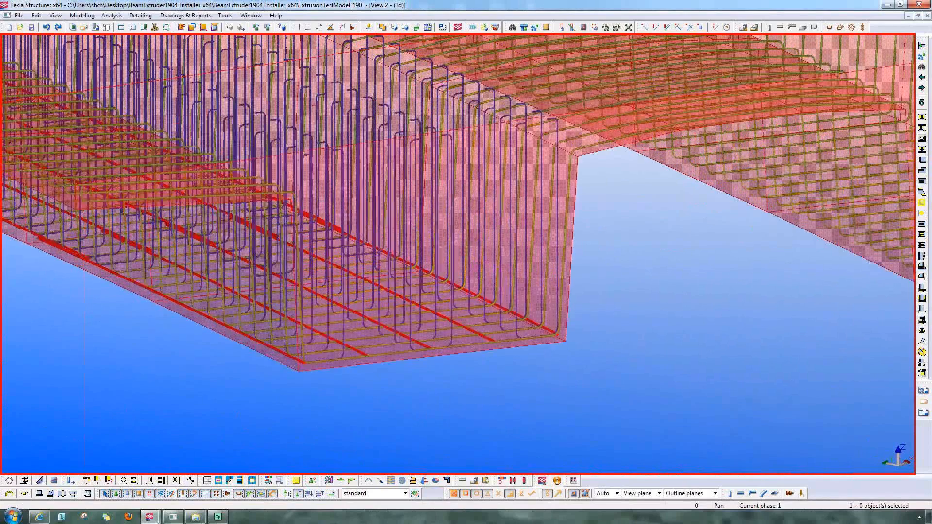
{"action": "middle_click_drag", "start_coordinate": [470, 293], "coordinate": [575, 282]}
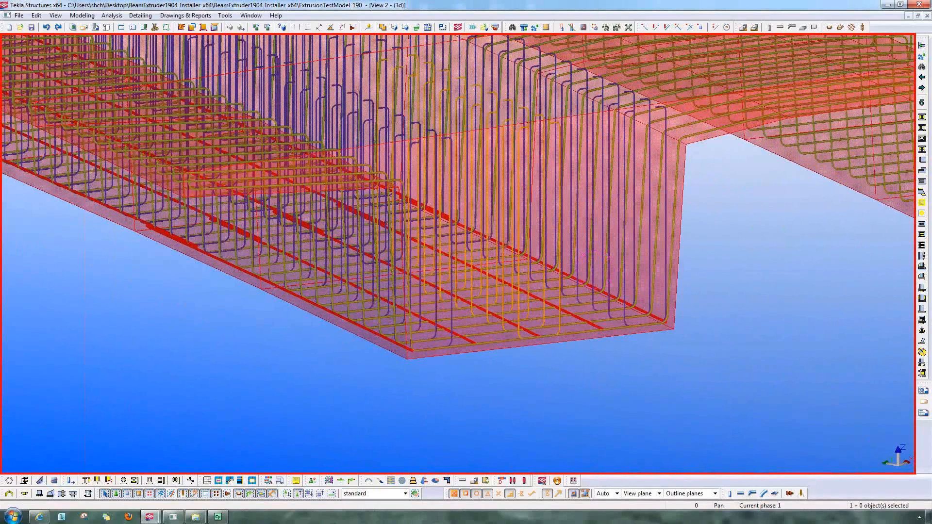
{"action": "scroll", "coordinate": [486, 290], "scroll_direction": "down", "scroll_amount": 1}
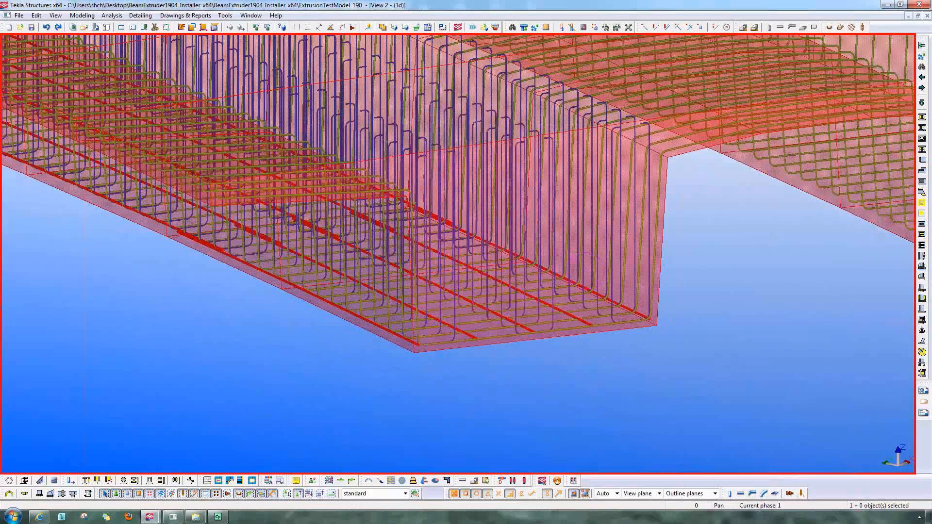
{"action": "scroll", "coordinate": [486, 290], "scroll_direction": "down", "scroll_amount": 4}
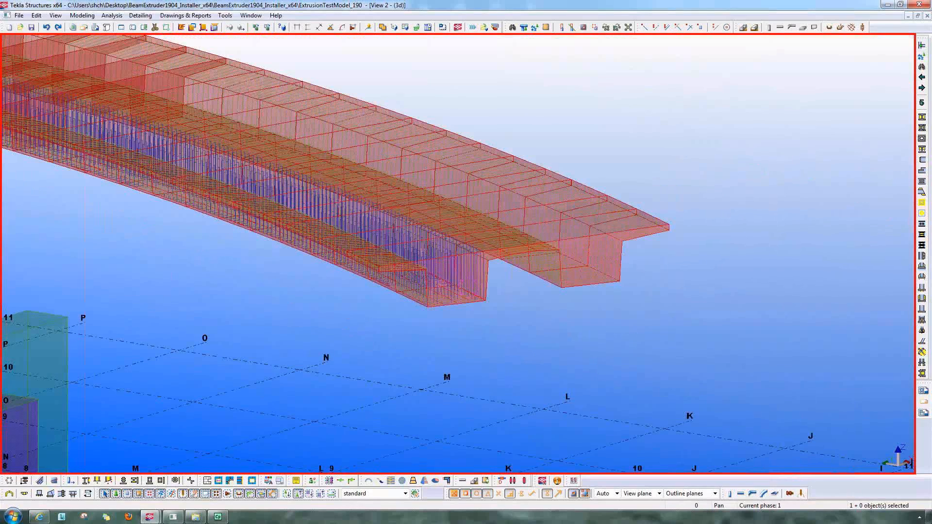
Step: Switch the view's parts back to rendered display and show the deck together with all the piers
{"action": "scroll", "coordinate": [488, 304], "scroll_direction": "down", "scroll_amount": 2}
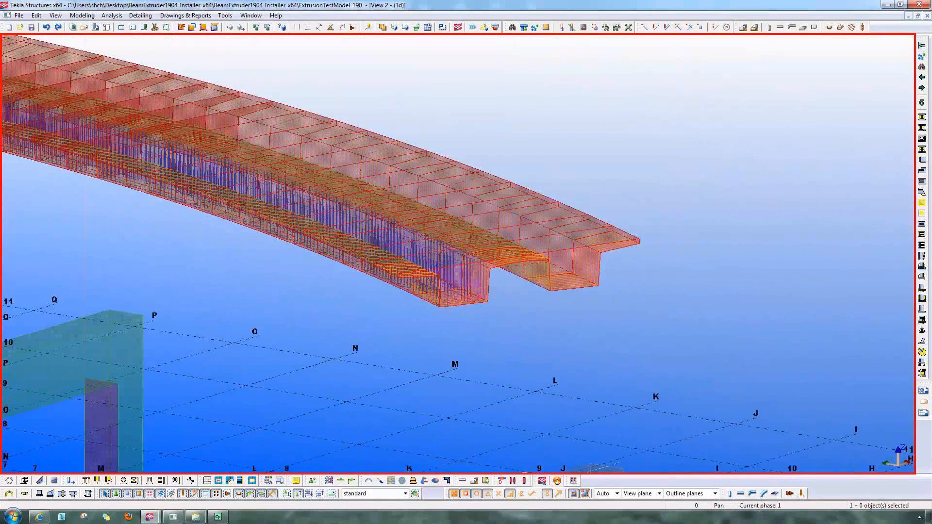
{"action": "scroll", "coordinate": [456, 297], "scroll_direction": "down", "scroll_amount": 1}
{"action": "scroll", "coordinate": [443, 297], "scroll_direction": "down", "scroll_amount": 2}
{"action": "middle_click_drag", "start_coordinate": [443, 297], "coordinate": [626, 262]}
{"action": "key", "text": "ctrl+4"}
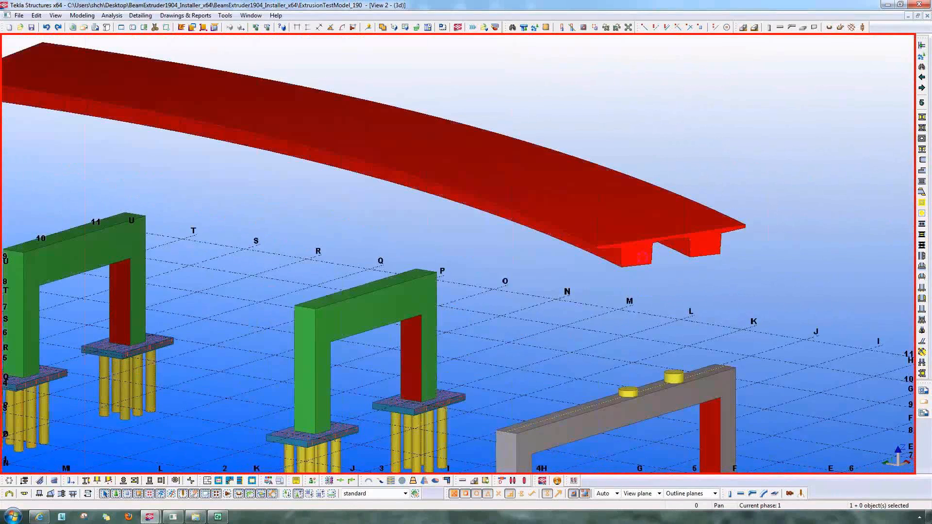
{"action": "scroll", "coordinate": [695, 119], "scroll_direction": "down", "scroll_amount": 1}
{"action": "scroll", "coordinate": [720, 278], "scroll_direction": "down", "scroll_amount": 1}
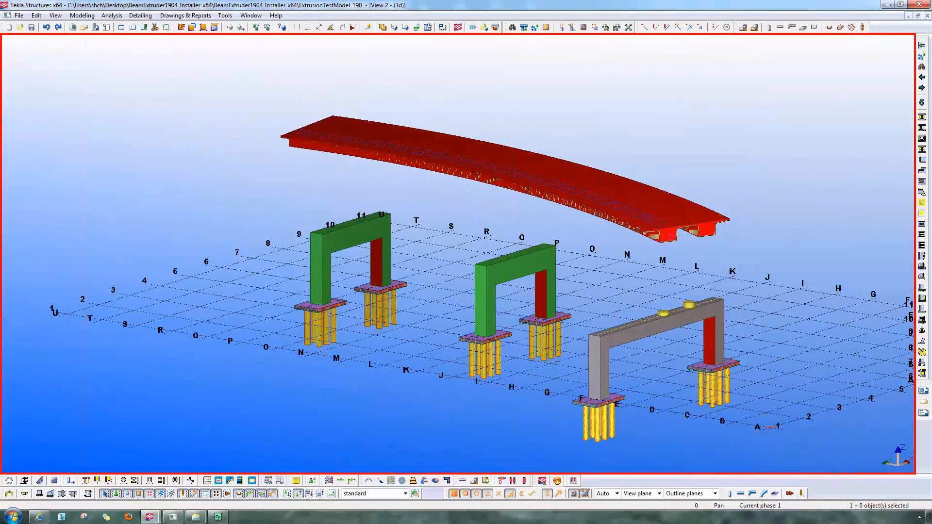
Step: Move the whole deck with its reinforcement from the middle of the first girder's bottom edge onto the grey pier's first bearing
{"action": "middle_click_drag", "start_coordinate": [721, 278], "coordinate": [666, 214], "text": "ctrl"}
{"action": "left_click_drag", "start_coordinate": [841, 161], "coordinate": [450, 282]}
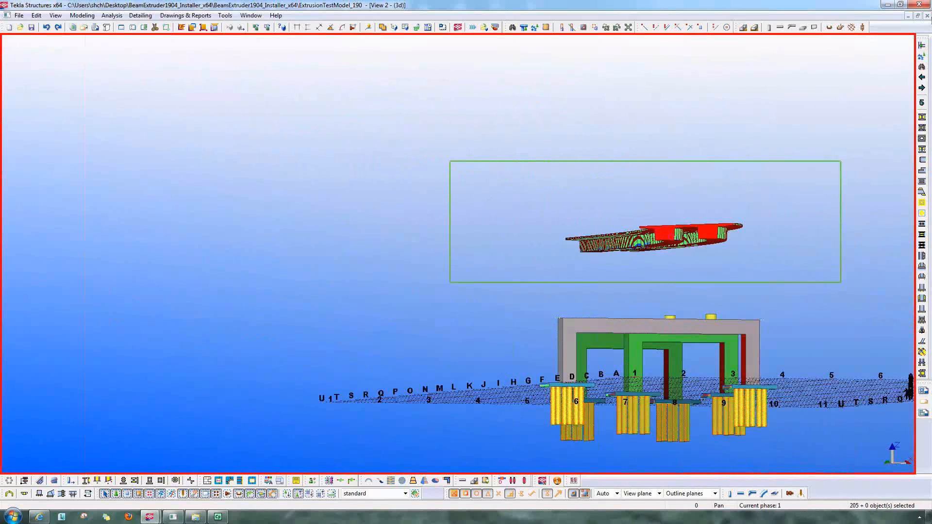
{"action": "middle_click_drag", "start_coordinate": [510, 333], "coordinate": [591, 404], "text": "ctrl"}
{"action": "scroll", "coordinate": [687, 187], "scroll_direction": "up", "scroll_amount": 4}
{"action": "middle_click_drag", "start_coordinate": [687, 187], "coordinate": [610, 97]}
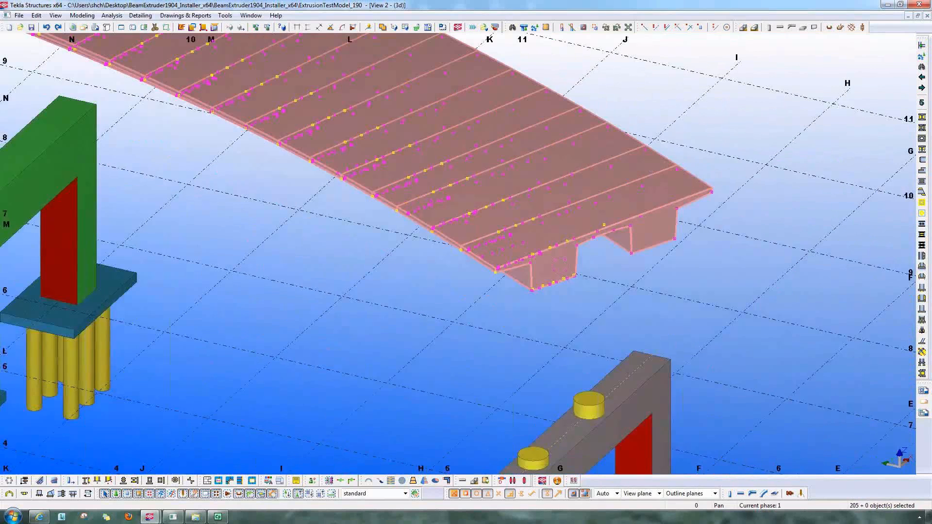
{"action": "key", "text": "ctrl+m"}
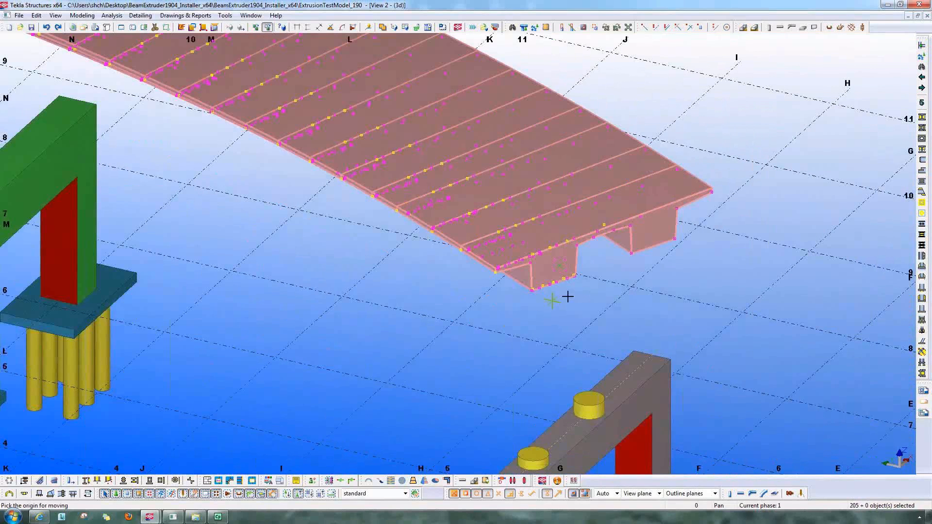
{"action": "scroll", "coordinate": [554, 294], "scroll_direction": "up", "scroll_amount": 5}
{"action": "scroll", "coordinate": [550, 327], "scroll_direction": "up", "scroll_amount": 3}
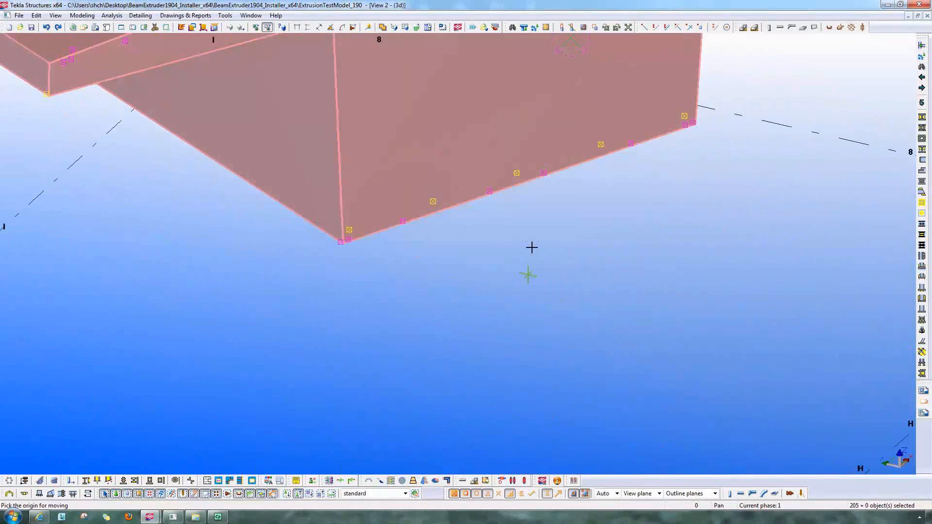
{"action": "left_click", "coordinate": [519, 182]}
{"action": "scroll", "coordinate": [535, 360], "scroll_direction": "down", "scroll_amount": 1}
{"action": "scroll", "coordinate": [536, 364], "scroll_direction": "down", "scroll_amount": 3}
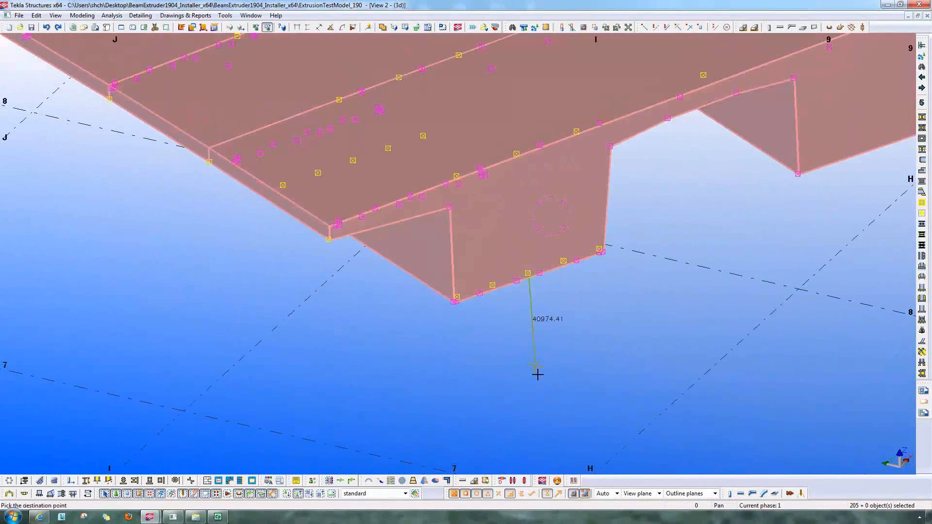
{"action": "scroll", "coordinate": [505, 391], "scroll_direction": "up", "scroll_amount": 2}
{"action": "left_click", "coordinate": [503, 391]}
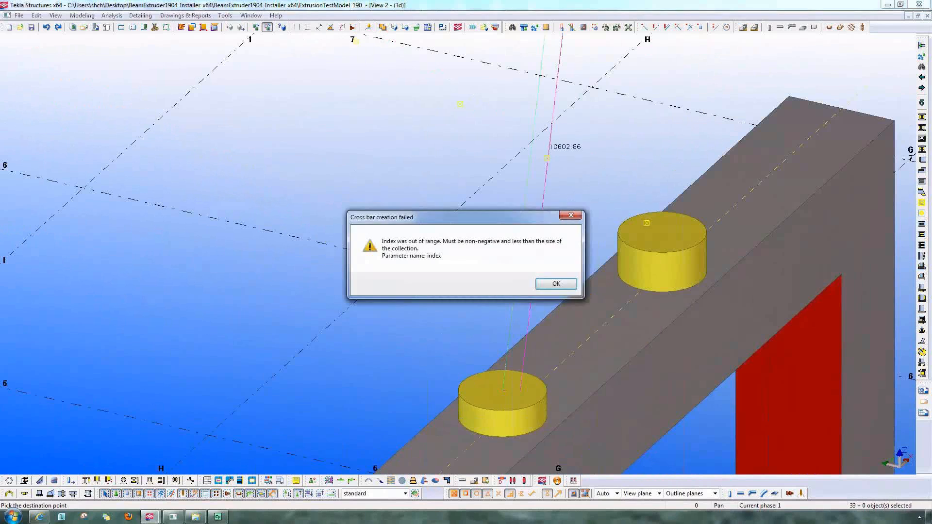
{"action": "key", "text": "Return"}
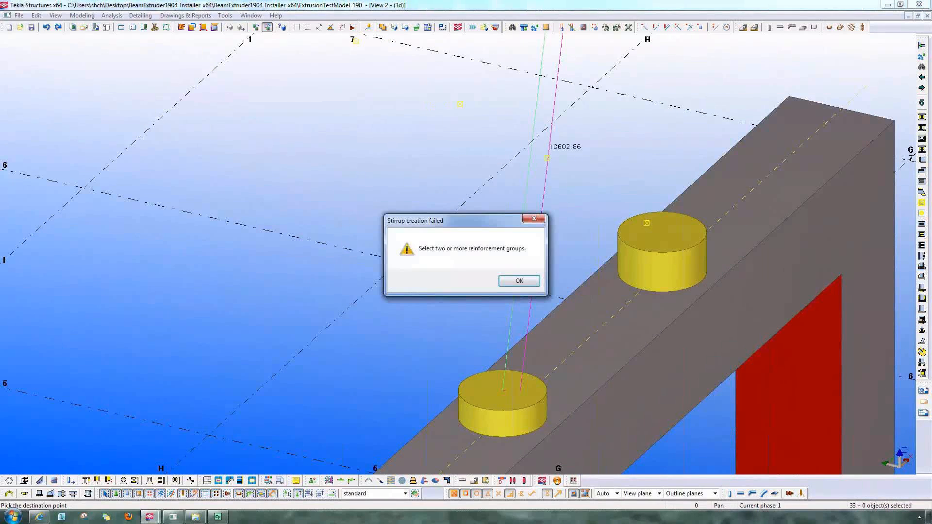
{"action": "key", "text": "Return"}
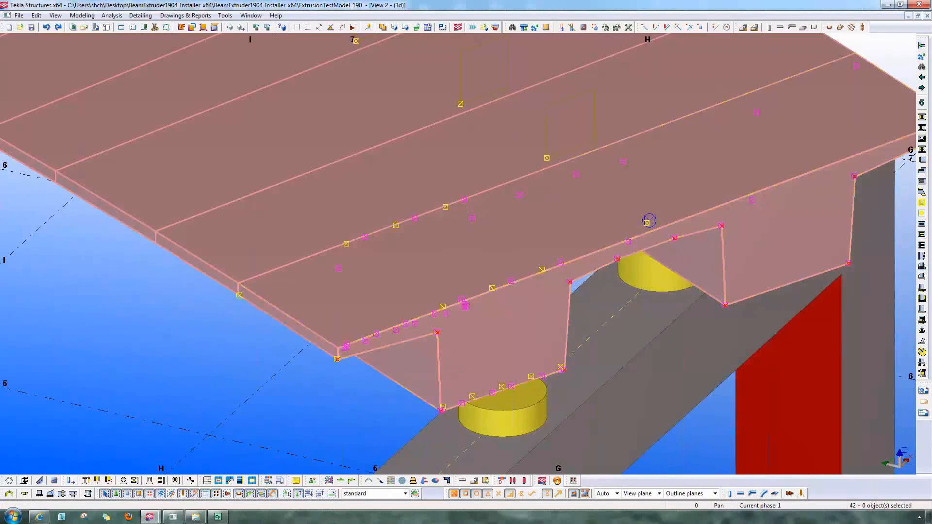
Step: Redraw the view to clear the temporary marks and look over the deck resting on the piers
{"action": "scroll", "coordinate": [638, 281], "scroll_direction": "down", "scroll_amount": 5}
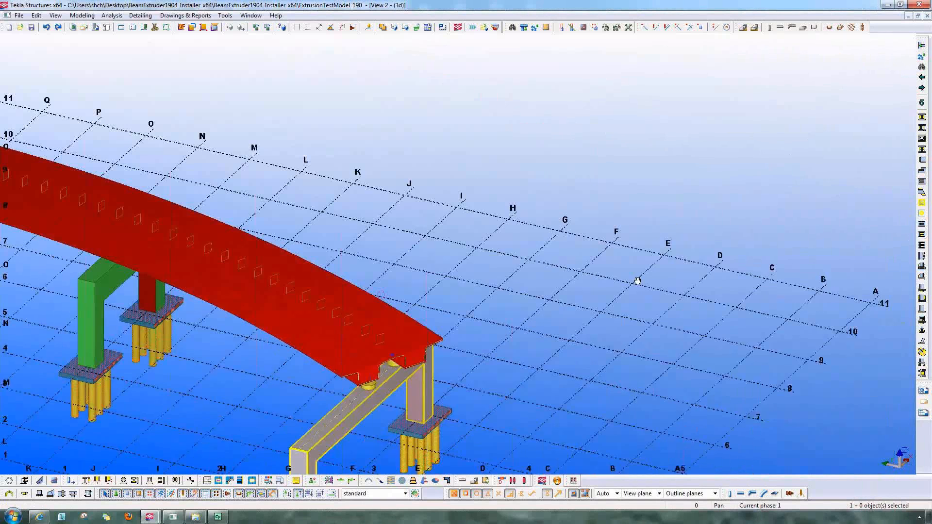
{"action": "middle_click_drag", "start_coordinate": [638, 281], "coordinate": [762, 400], "text": "ctrl"}
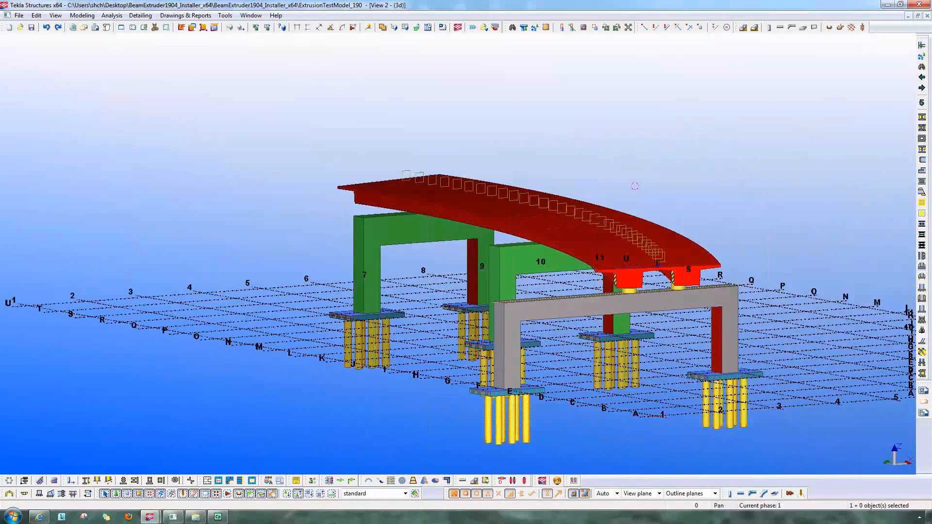
{"action": "right_click", "coordinate": [754, 204]}
{"action": "left_click", "coordinate": [786, 250]}
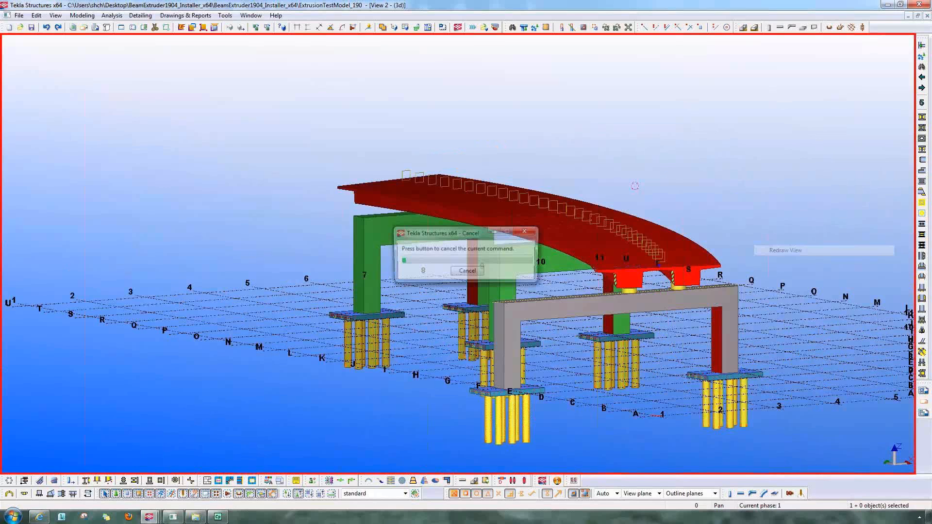
{"action": "middle_click_drag", "start_coordinate": [791, 316], "coordinate": [750, 337], "text": "ctrl"}
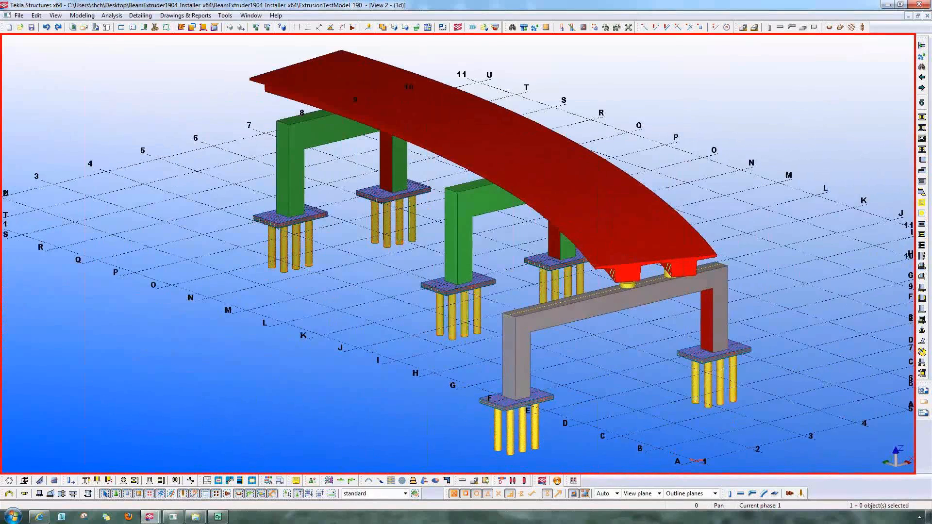
{"action": "middle_click_drag", "start_coordinate": [645, 368], "coordinate": [589, 333]}
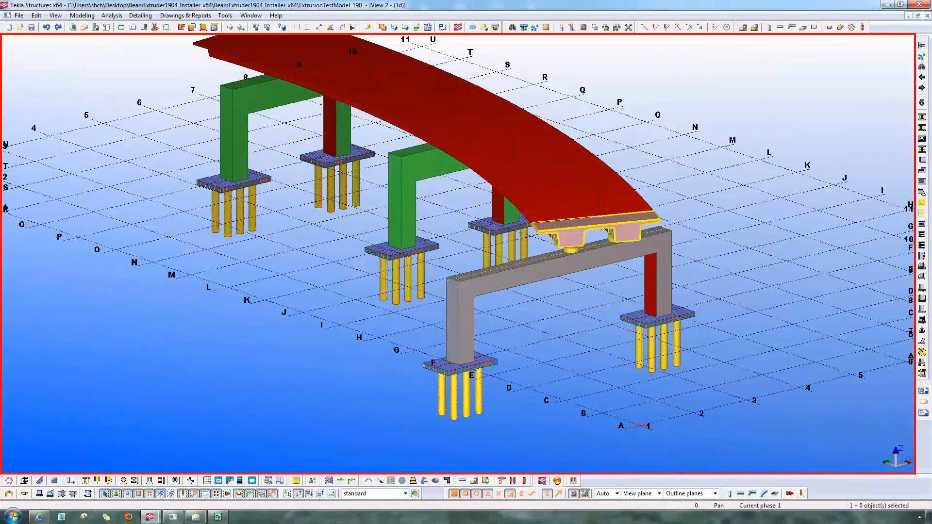
{"action": "left_click", "coordinate": [82, 15]}
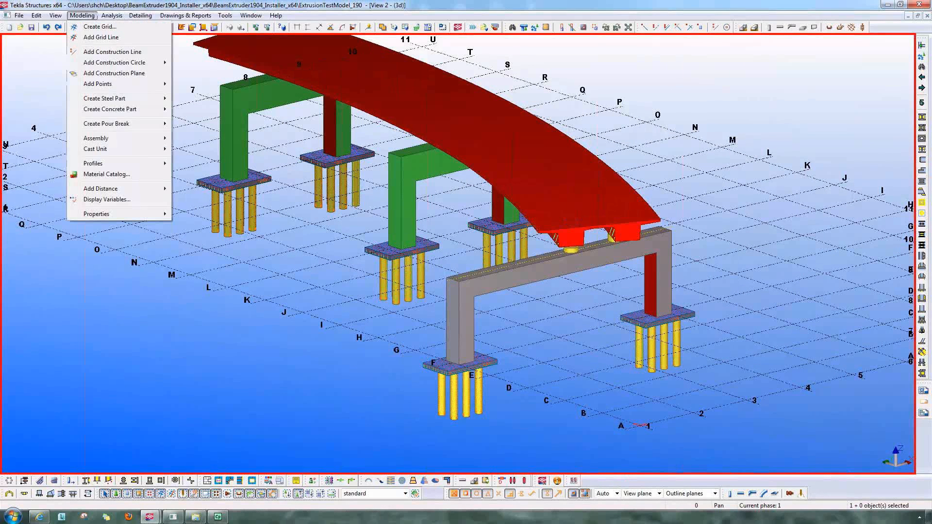
{"action": "mouse_move", "coordinate": [122, 163]}
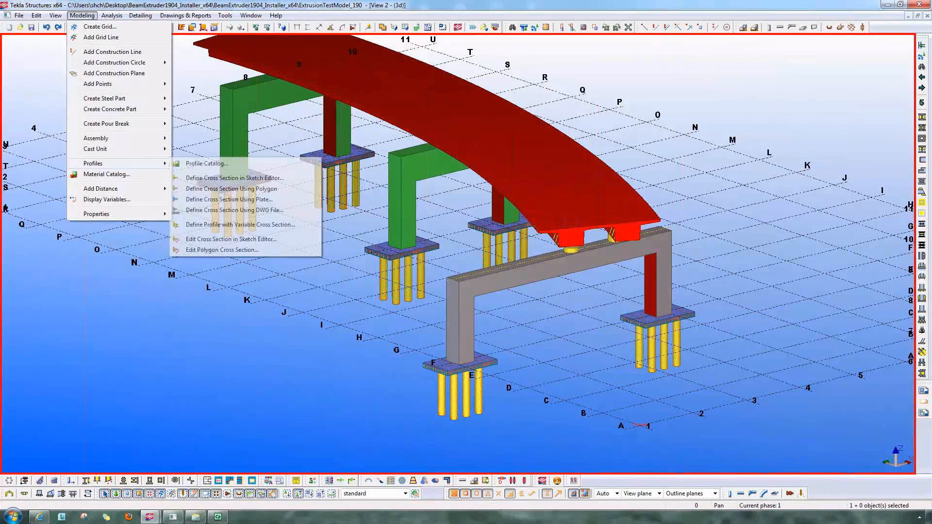
{"action": "left_click", "coordinate": [324, 182]}
Step: List the sketched profiles in the component catalog and open the DOUBLE cross section in the sketch editor
{"action": "key", "text": "ctrl+f"}
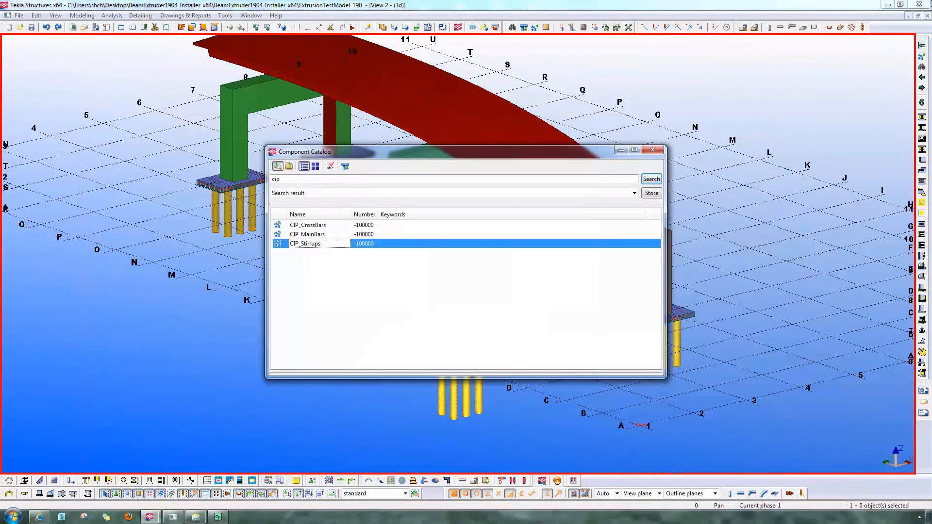
{"action": "left_click", "coordinate": [634, 193]}
{"action": "scroll", "coordinate": [340, 236], "scroll_direction": "up", "scroll_amount": 2}
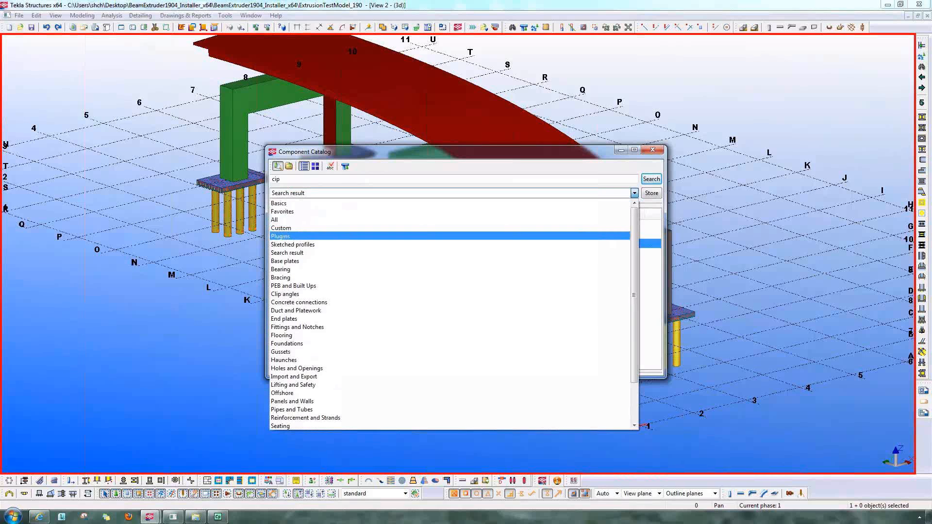
{"action": "key", "text": "Down"}
{"action": "key", "text": "Return"}
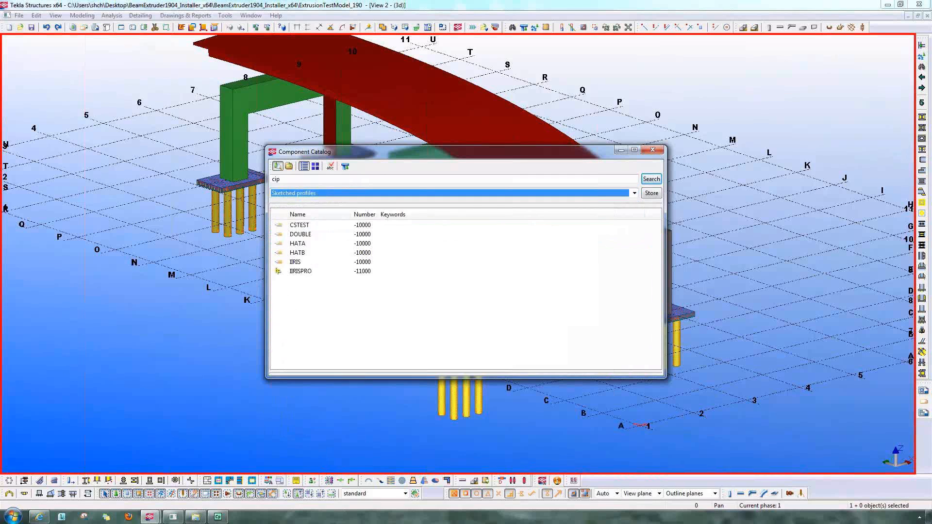
{"action": "right_click", "coordinate": [304, 235]}
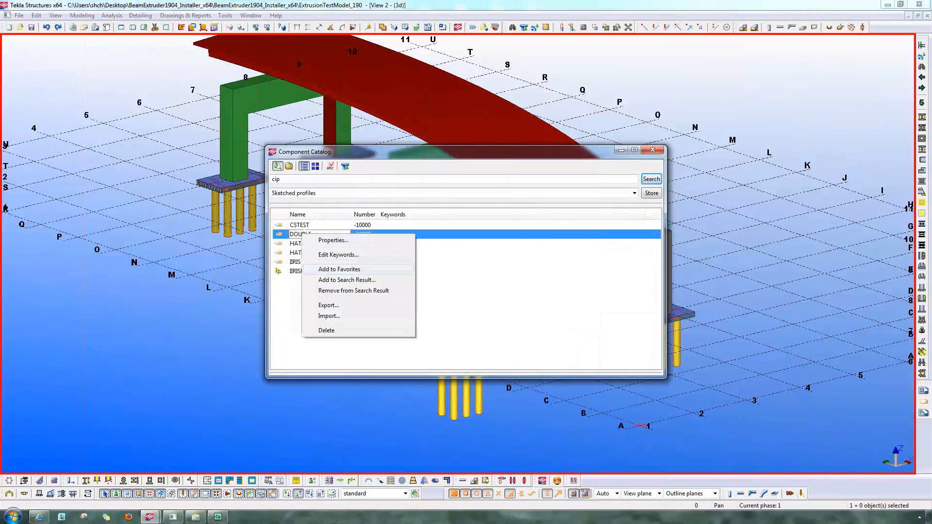
{"action": "left_click", "coordinate": [333, 241]}
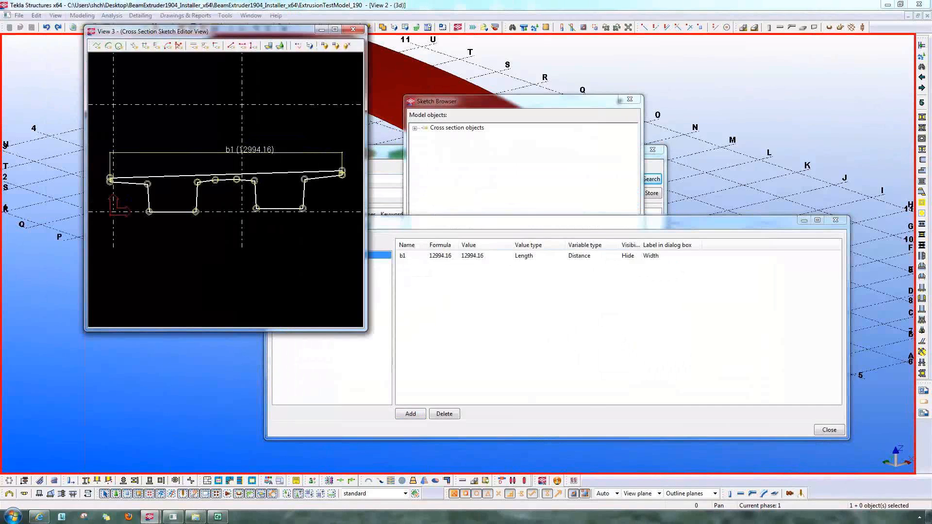
Step: Maximize the sketch editor to examine the deck's two-girder cross section, and close the editor
{"action": "left_click_drag", "start_coordinate": [252, 31], "coordinate": [470, 115]}
{"action": "left_click_drag", "start_coordinate": [584, 322], "coordinate": [833, 342]}
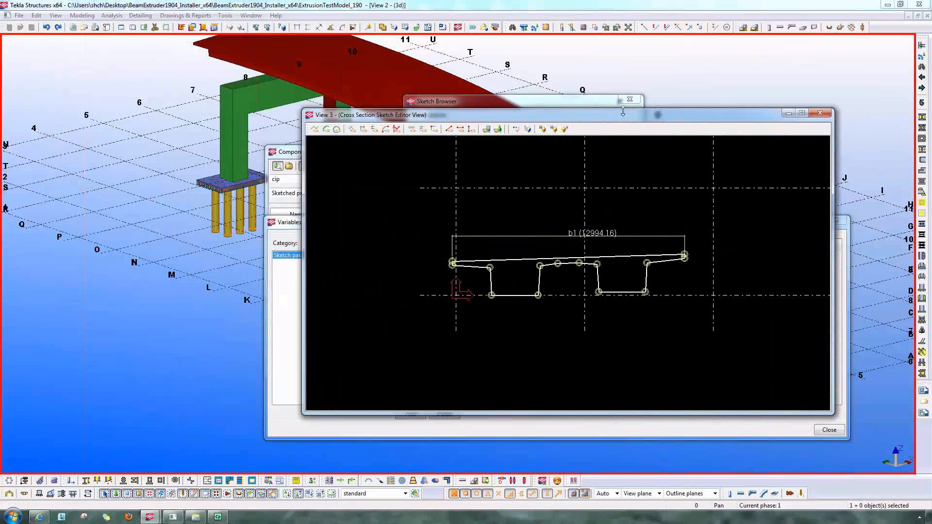
{"action": "double_click", "coordinate": [534, 115]}
{"action": "scroll", "coordinate": [440, 245], "scroll_direction": "up", "scroll_amount": 7}
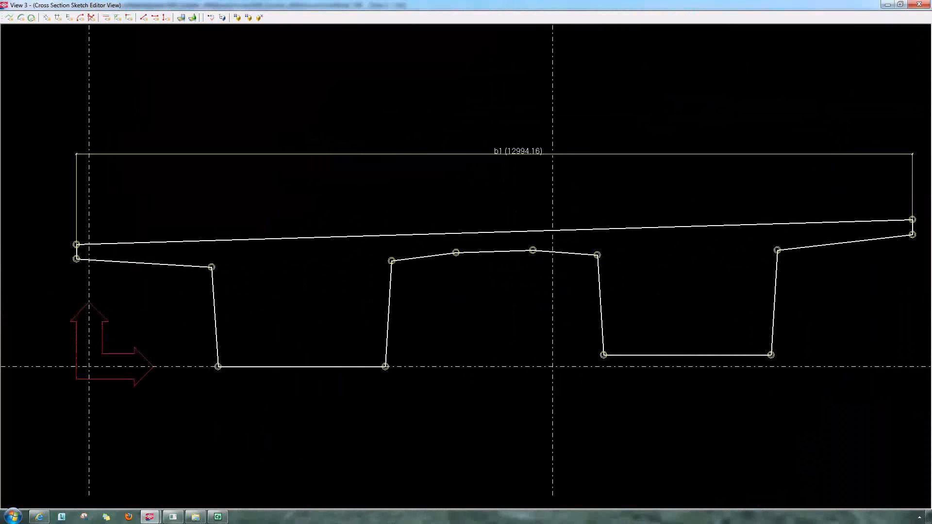
{"action": "scroll", "coordinate": [746, 311], "scroll_direction": "down", "scroll_amount": 3}
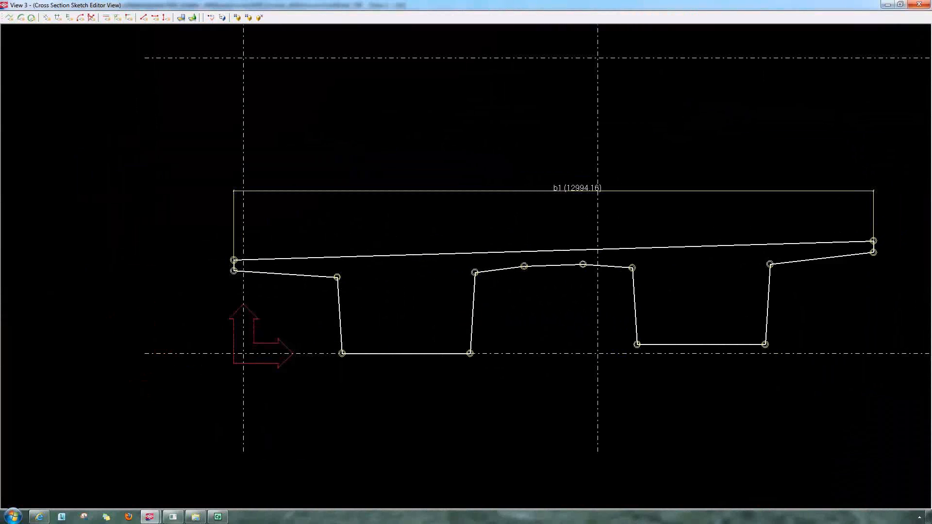
{"action": "left_click", "coordinate": [919, 4]}
{"action": "left_click", "coordinate": [465, 277]}
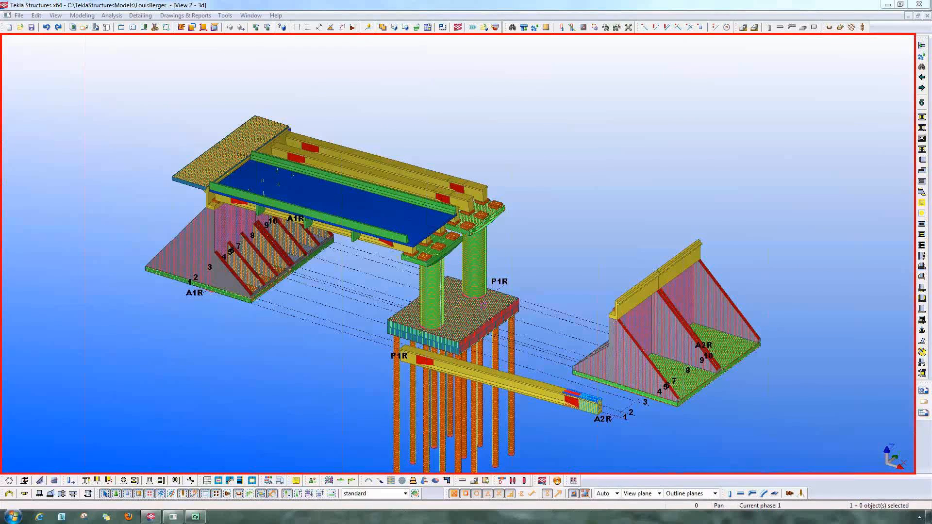
Step: In the LouisBerger model, select the central pier's footing and make the parts transparent to expose the reinforcement
{"action": "left_click", "coordinate": [485, 304], "text": "shift"}
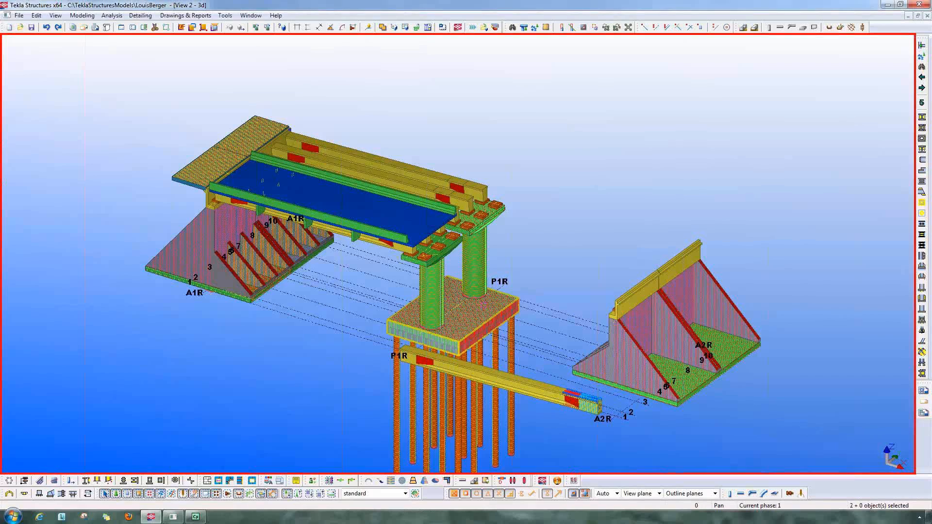
{"action": "middle_click_drag", "start_coordinate": [484, 304], "coordinate": [544, 362], "text": "ctrl"}
{"action": "scroll", "coordinate": [482, 291], "scroll_direction": "up", "scroll_amount": 4}
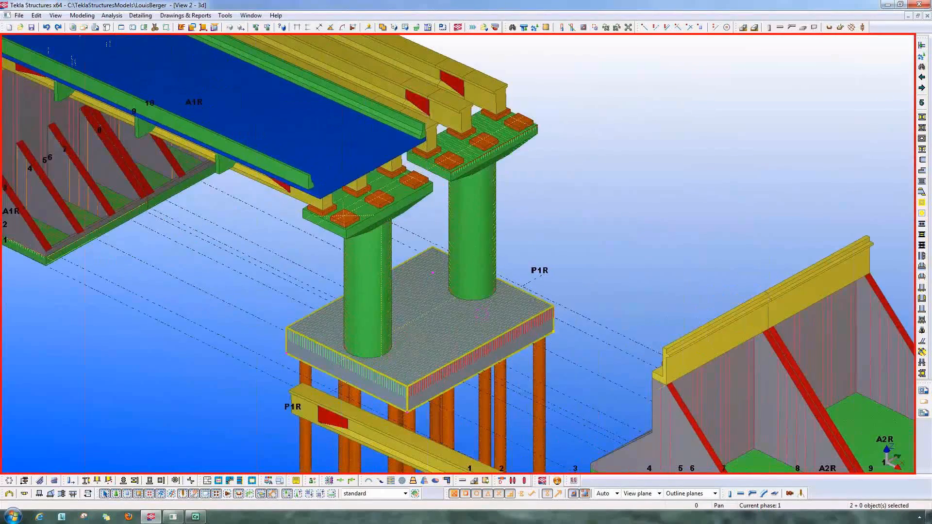
{"action": "key", "text": "ctrl+2"}
{"action": "scroll", "coordinate": [501, 279], "scroll_direction": "up", "scroll_amount": 4}
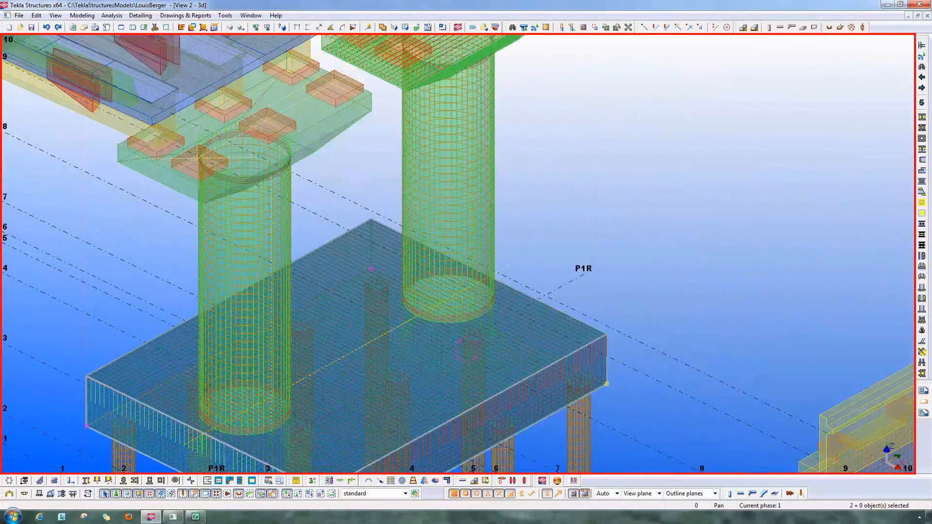
Step: Examine the reinforcement of the pier columns where it meets the footing and the pier cap beneath the bearings
{"action": "middle_click_drag", "start_coordinate": [501, 279], "coordinate": [570, 424]}
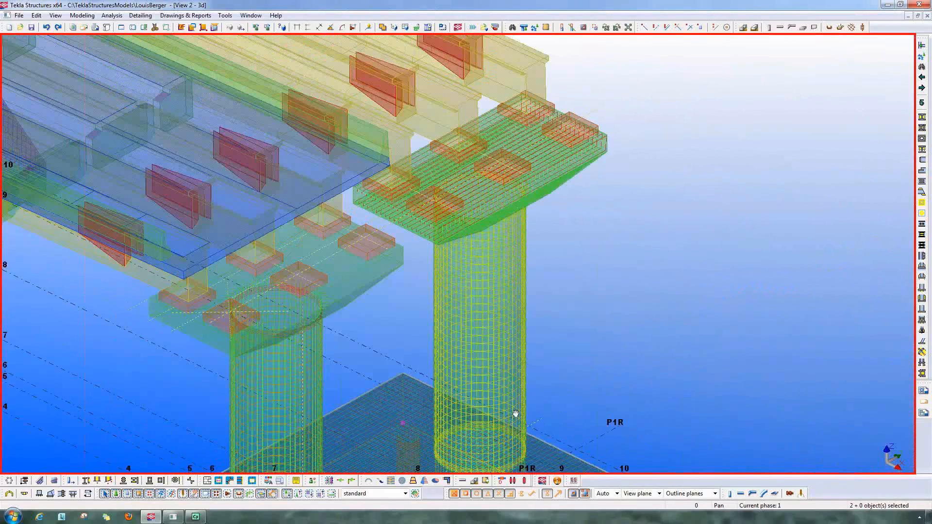
{"action": "middle_click_drag", "start_coordinate": [516, 413], "coordinate": [504, 338]}
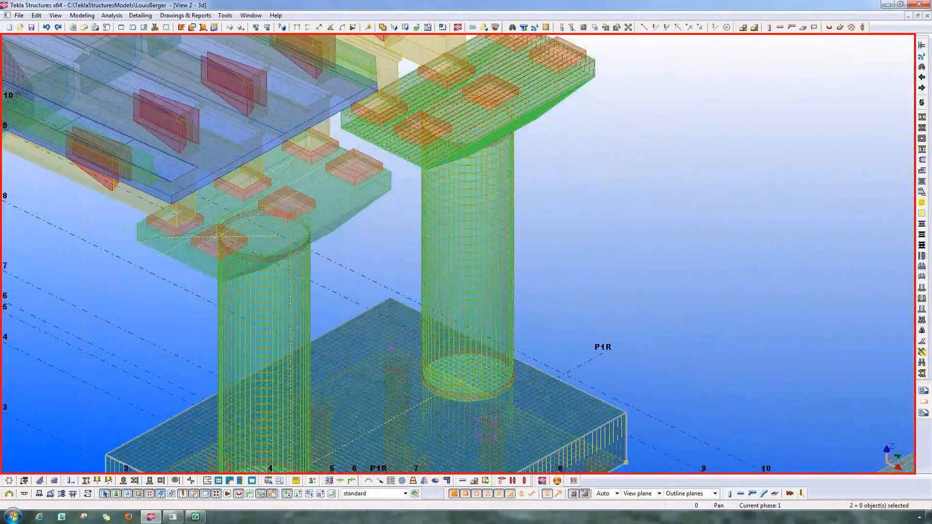
{"action": "scroll", "coordinate": [505, 425], "scroll_direction": "up", "scroll_amount": 4}
{"action": "scroll", "coordinate": [510, 426], "scroll_direction": "up", "scroll_amount": 2}
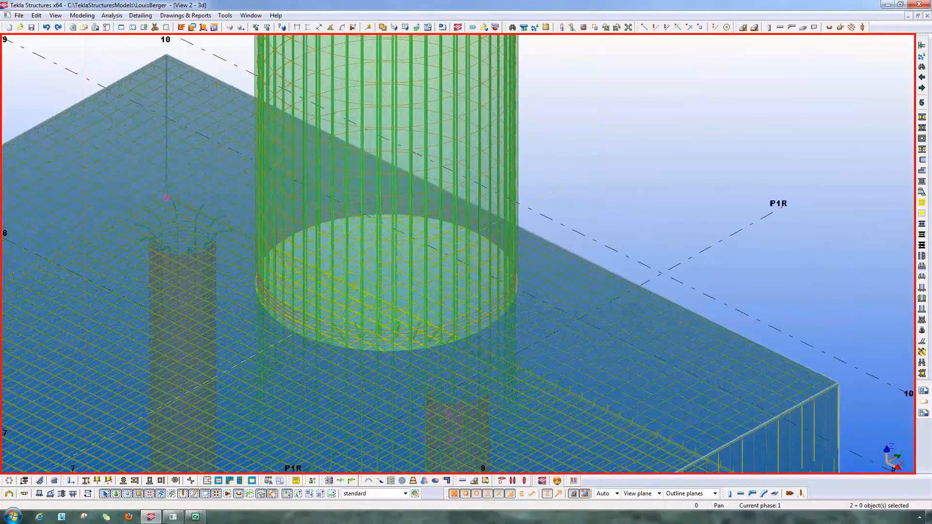
{"action": "scroll", "coordinate": [514, 422], "scroll_direction": "down", "scroll_amount": 5}
{"action": "middle_click_drag", "start_coordinate": [518, 146], "coordinate": [502, 410]}
{"action": "scroll", "coordinate": [481, 267], "scroll_direction": "up", "scroll_amount": 5}
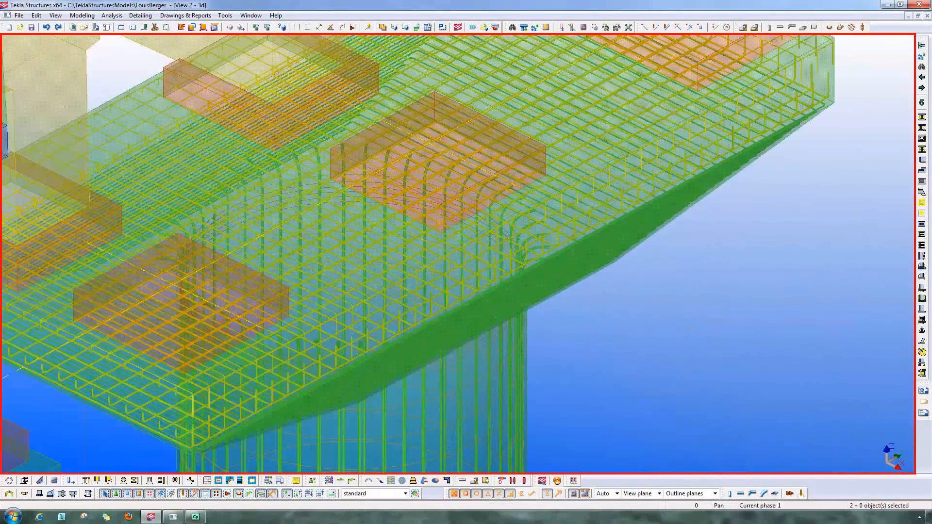
{"action": "scroll", "coordinate": [438, 272], "scroll_direction": "down", "scroll_amount": 3}
{"action": "scroll", "coordinate": [447, 301], "scroll_direction": "down", "scroll_amount": 1}
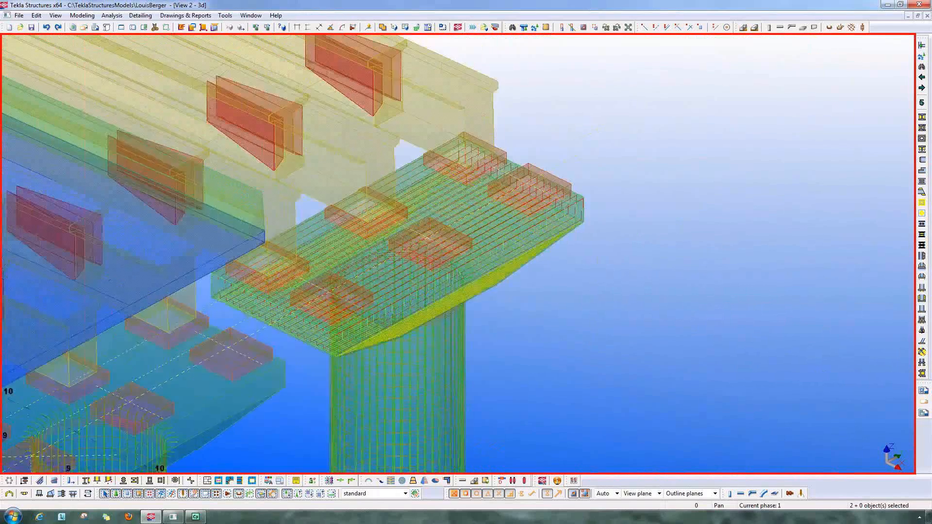
Step: Return the parts to opaque display and examine the detailed girder lying beside the pier, including its end reinforcement
{"action": "scroll", "coordinate": [424, 311], "scroll_direction": "down", "scroll_amount": 4}
{"action": "key", "text": "ctrl+4"}
{"action": "middle_click_drag", "start_coordinate": [424, 316], "coordinate": [435, 175]}
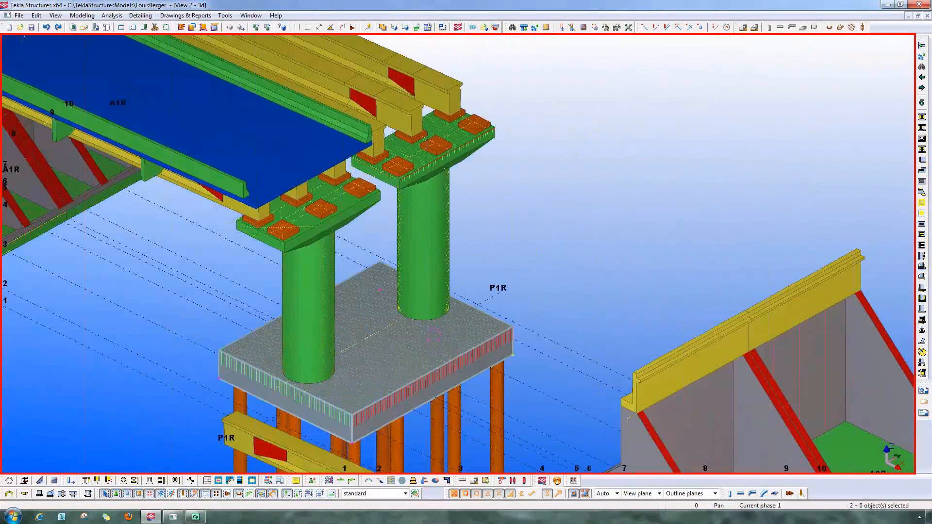
{"action": "middle_click_drag", "start_coordinate": [434, 335], "coordinate": [360, 37]}
{"action": "scroll", "coordinate": [425, 184], "scroll_direction": "up", "scroll_amount": 1}
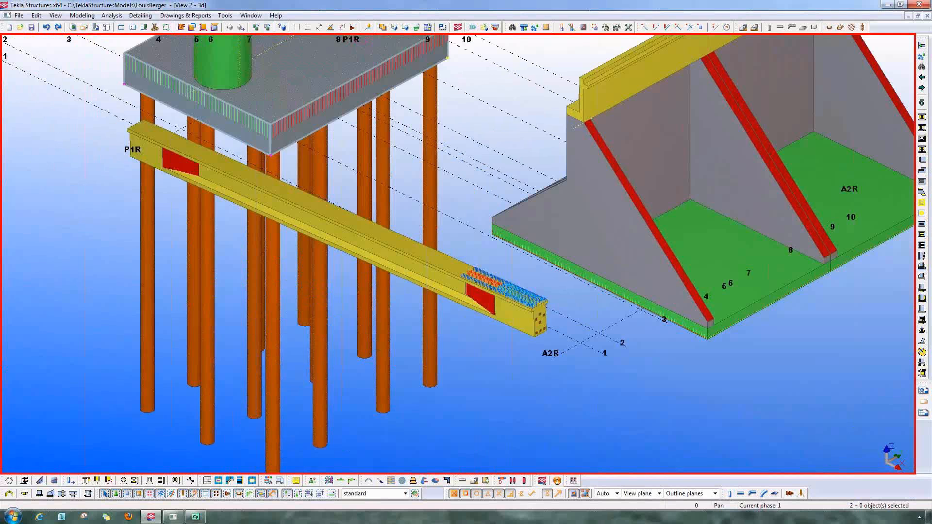
{"action": "scroll", "coordinate": [535, 354], "scroll_direction": "up", "scroll_amount": 6}
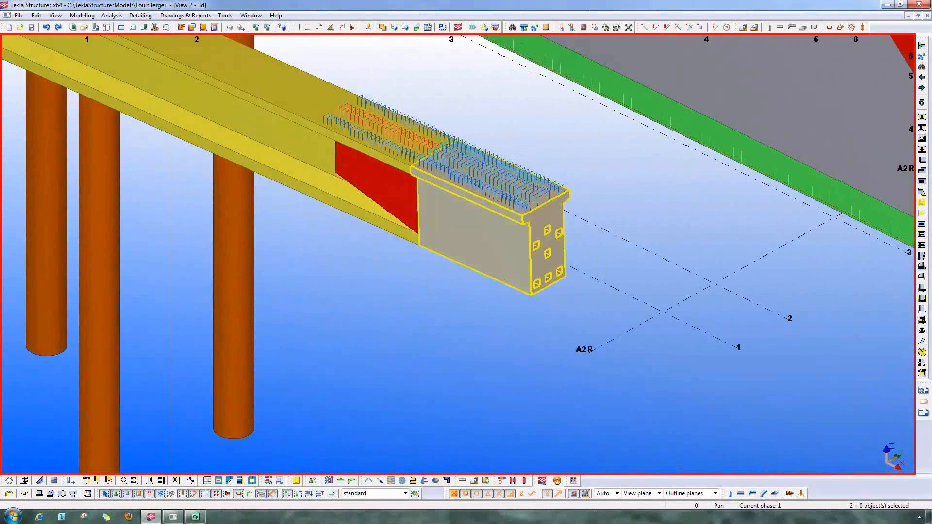
Step: In plan view, select the whole loose girder between P1R and A2R together with its end blocks and reinforcement
{"action": "scroll", "coordinate": [529, 309], "scroll_direction": "down", "scroll_amount": 6}
{"action": "key", "text": "ctrl+p"}
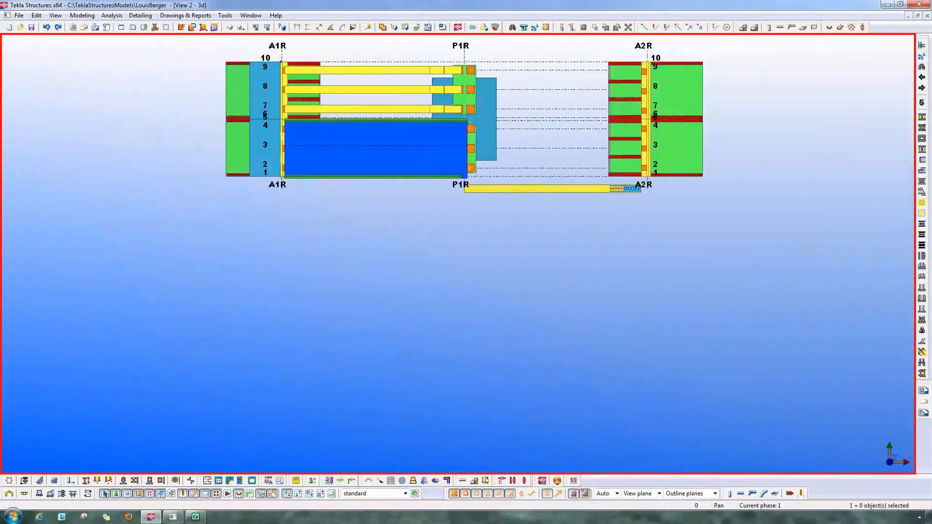
{"action": "scroll", "coordinate": [519, 182], "scroll_direction": "up", "scroll_amount": 8}
{"action": "scroll", "coordinate": [518, 182], "scroll_direction": "up", "scroll_amount": 1}
{"action": "middle_click_drag", "start_coordinate": [518, 182], "coordinate": [328, 278]}
{"action": "scroll", "coordinate": [461, 263], "scroll_direction": "down", "scroll_amount": 2}
{"action": "left_click_drag", "start_coordinate": [96, 280], "coordinate": [875, 416]}
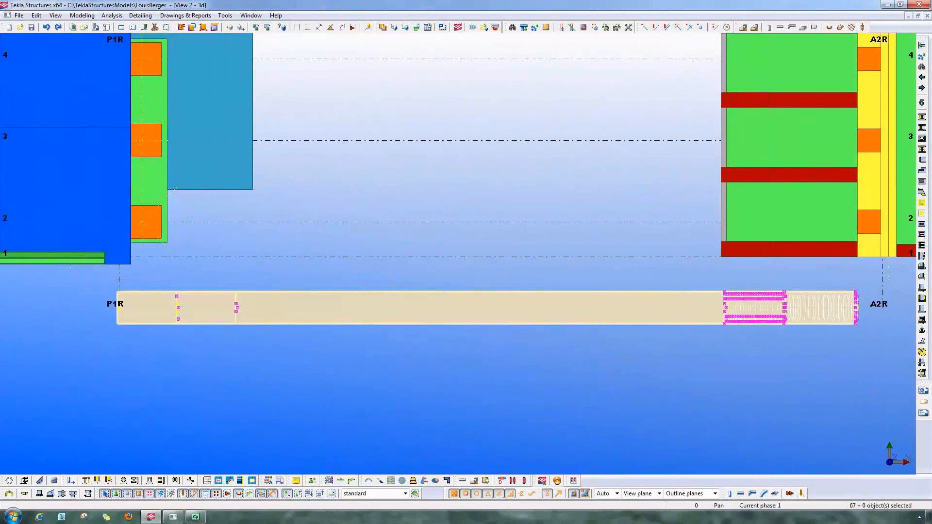
Step: Start copying the selected girder assembly, using the bottom of its P1R end as the base point
{"action": "middle_click_drag", "start_coordinate": [250, 374], "coordinate": [311, 272], "text": "ctrl"}
{"action": "scroll", "coordinate": [320, 221], "scroll_direction": "up", "scroll_amount": 6}
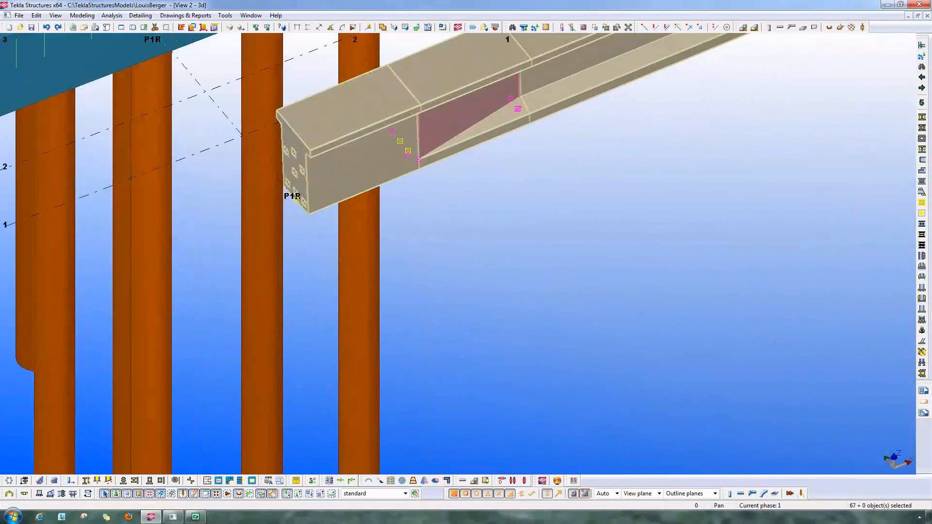
{"action": "right_click", "coordinate": [455, 223]}
{"action": "left_click", "coordinate": [469, 243]}
{"action": "left_click", "coordinate": [274, 187]}
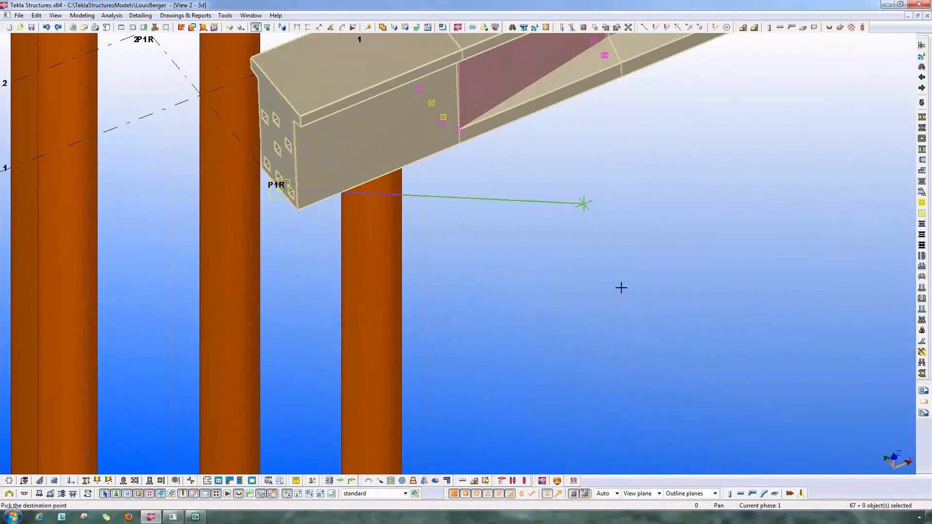
Step: Place a girder copy at the centre of the middle free bearing on the far pier cap
{"action": "scroll", "coordinate": [680, 272], "scroll_direction": "down", "scroll_amount": 5}
{"action": "middle_click_drag", "start_coordinate": [798, 165], "coordinate": [558, 471]}
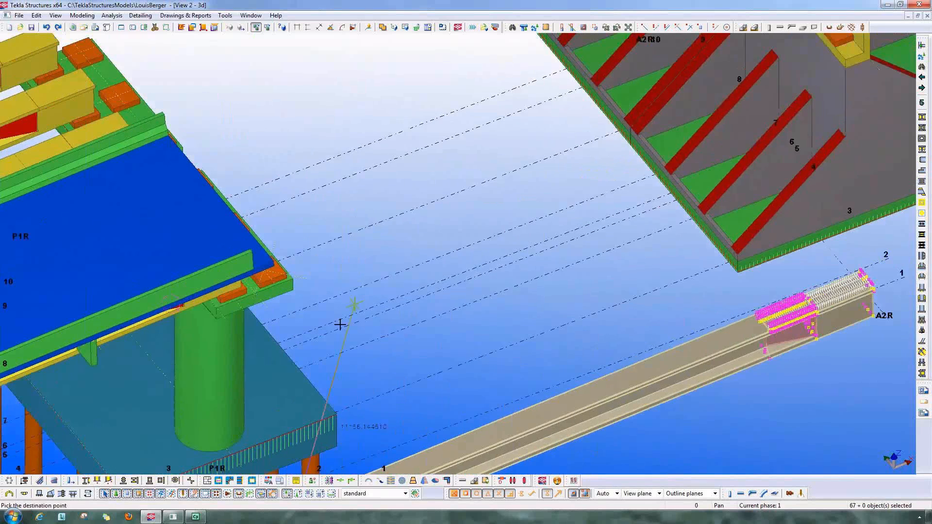
{"action": "key", "text": "v"}
{"action": "middle_click_drag", "start_coordinate": [364, 320], "coordinate": [260, 342], "text": "ctrl"}
{"action": "middle_click_drag", "start_coordinate": [244, 116], "coordinate": [271, 313]}
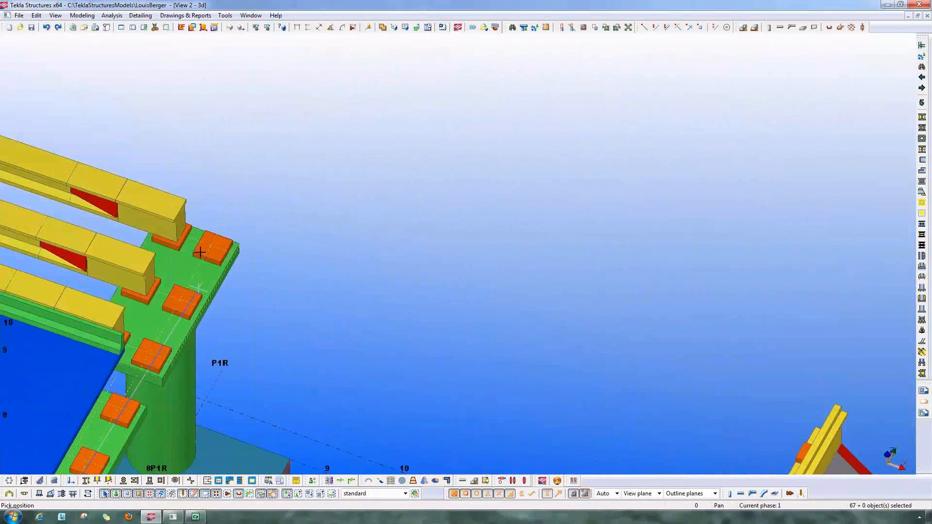
{"action": "scroll", "coordinate": [211, 246], "scroll_direction": "up", "scroll_amount": 3}
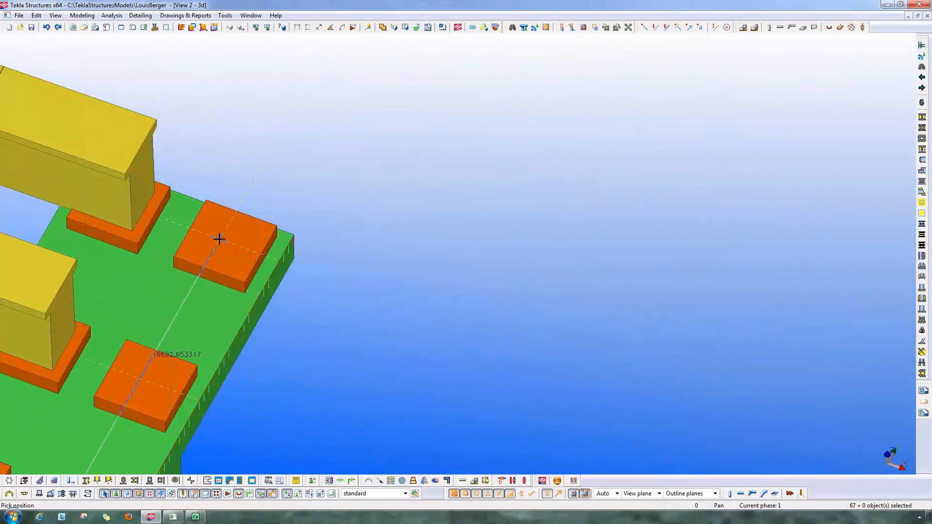
{"action": "left_click", "coordinate": [220, 239]}
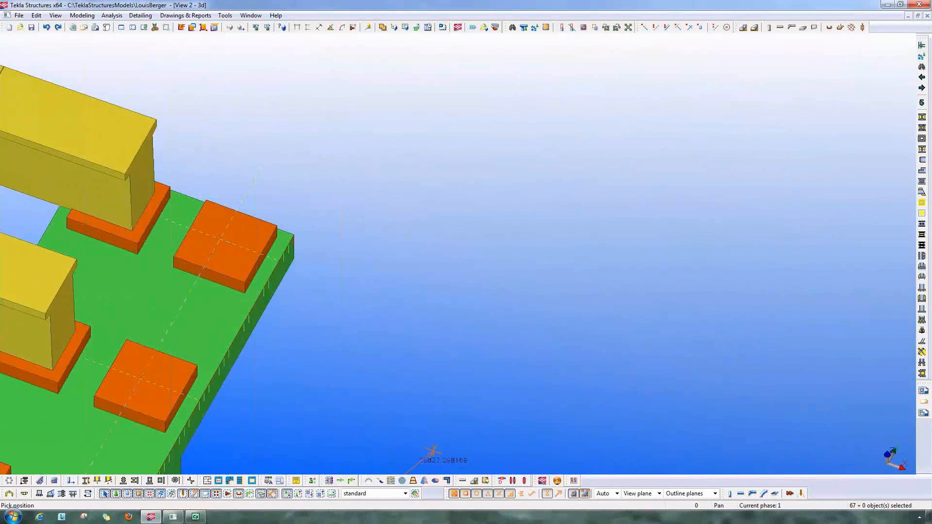
{"action": "left_click", "coordinate": [222, 239]}
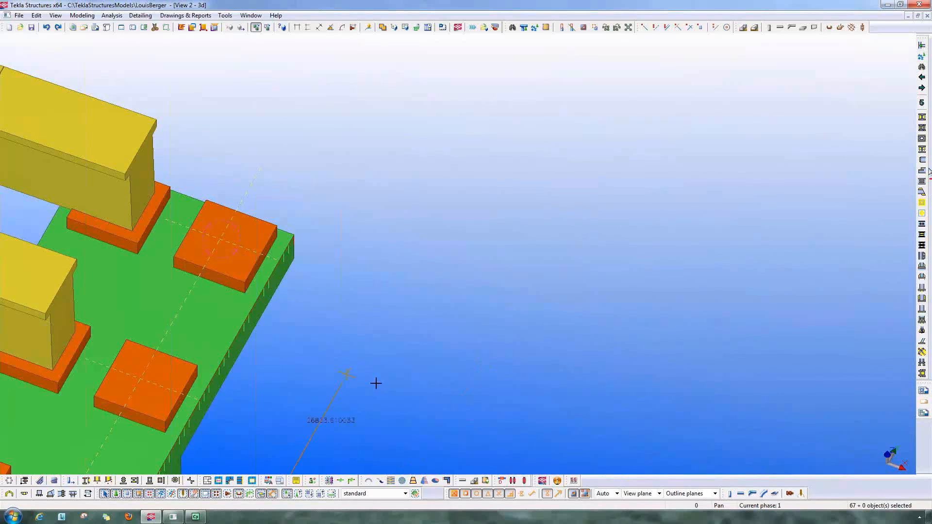
{"action": "scroll", "coordinate": [386, 383], "scroll_direction": "down", "scroll_amount": 1}
{"action": "middle_click_drag", "start_coordinate": [479, 363], "coordinate": [530, 187]}
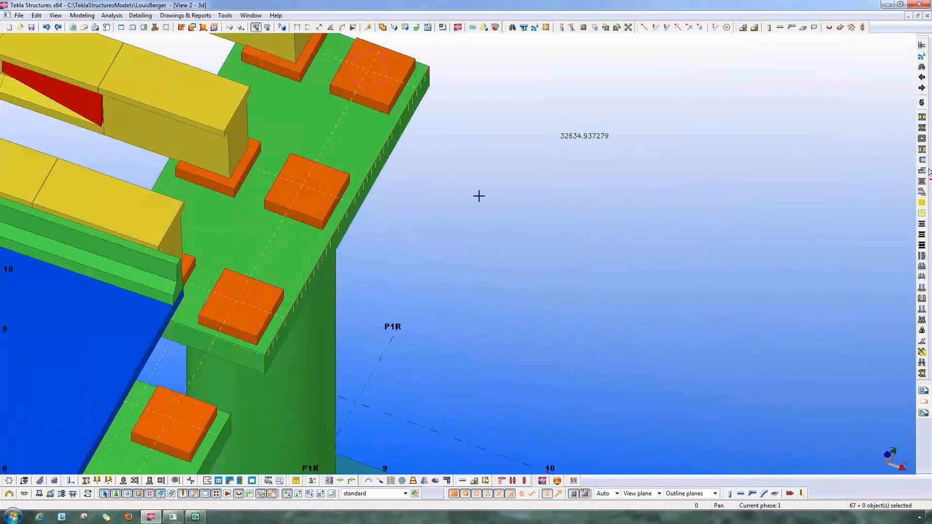
{"action": "left_click", "coordinate": [302, 184]}
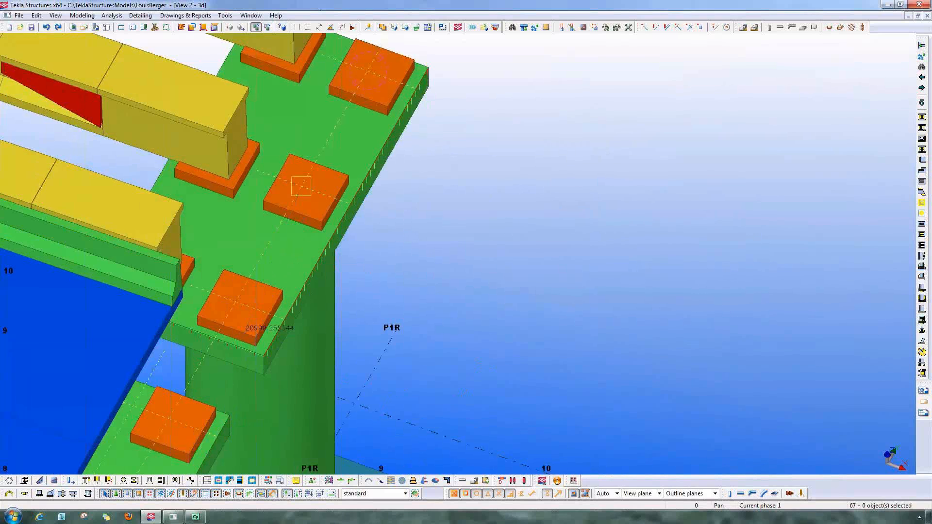
Step: Copy the girder onto the far cap's innermost free bearing and the adjacent innermost bearing of the near cap
{"action": "scroll", "coordinate": [510, 347], "scroll_direction": "down", "scroll_amount": 2}
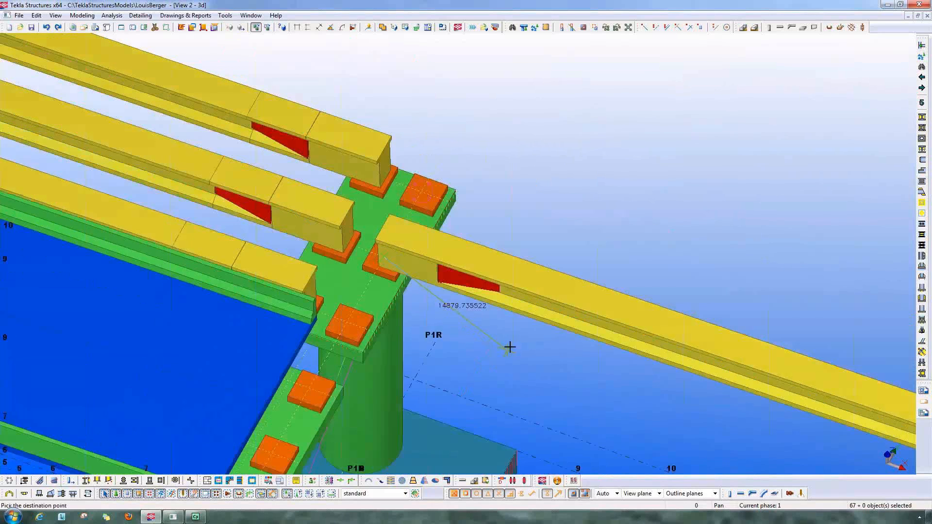
{"action": "middle_click_drag", "start_coordinate": [509, 347], "coordinate": [571, 312]}
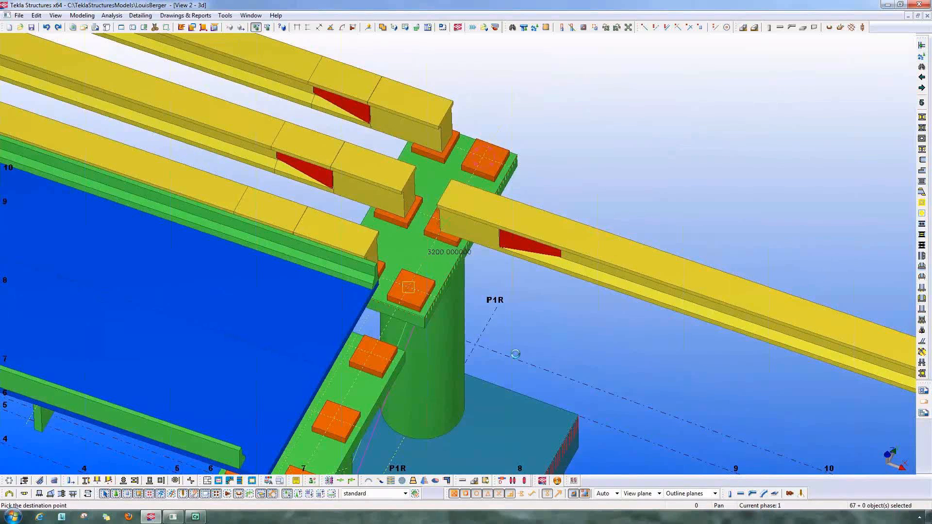
{"action": "left_click", "coordinate": [490, 344]}
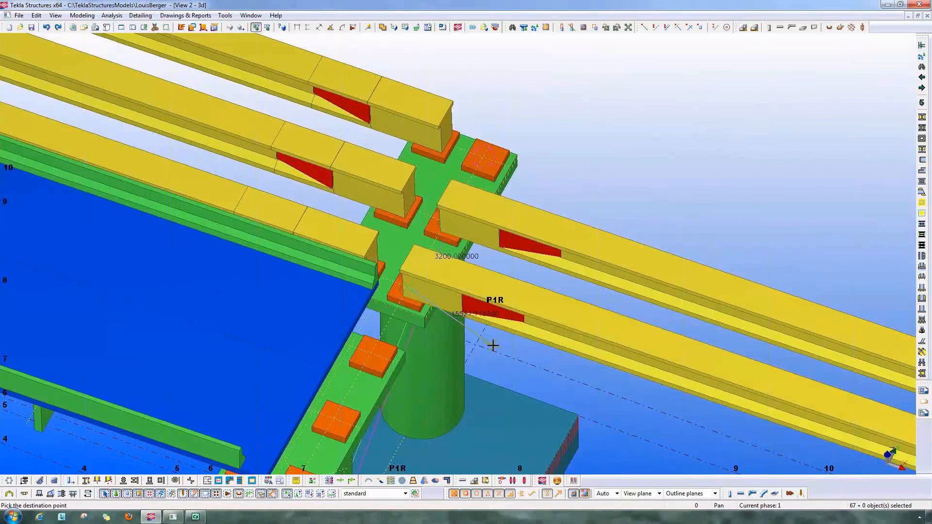
{"action": "middle_click_drag", "start_coordinate": [493, 345], "coordinate": [501, 268]}
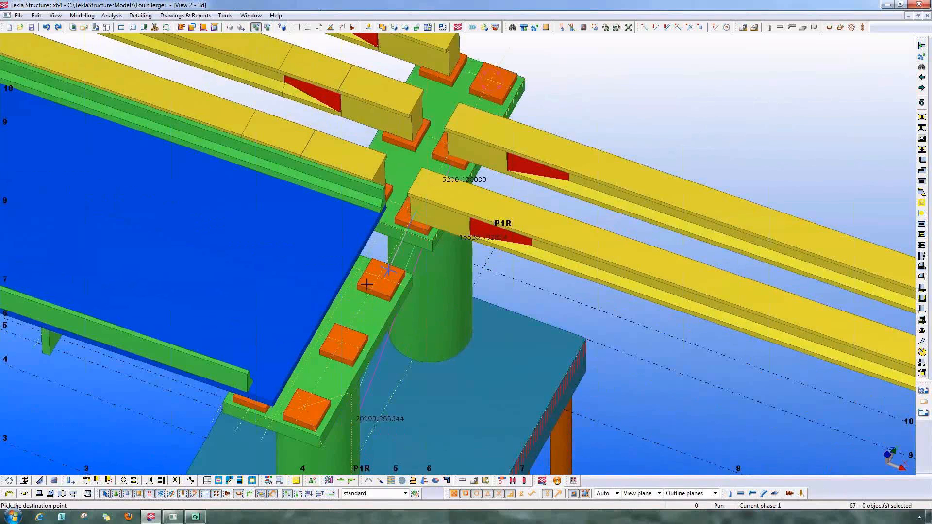
{"action": "scroll", "coordinate": [367, 284], "scroll_direction": "up", "scroll_amount": 3}
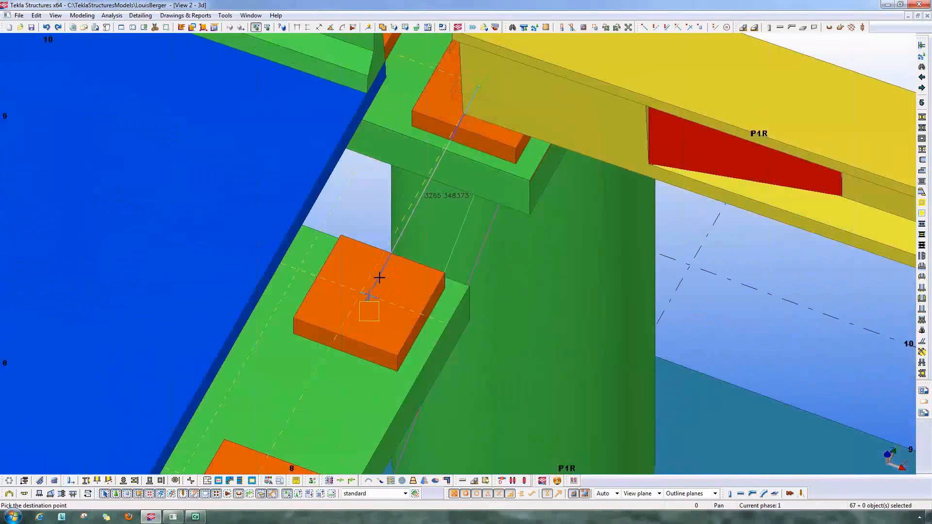
{"action": "left_click", "coordinate": [410, 368]}
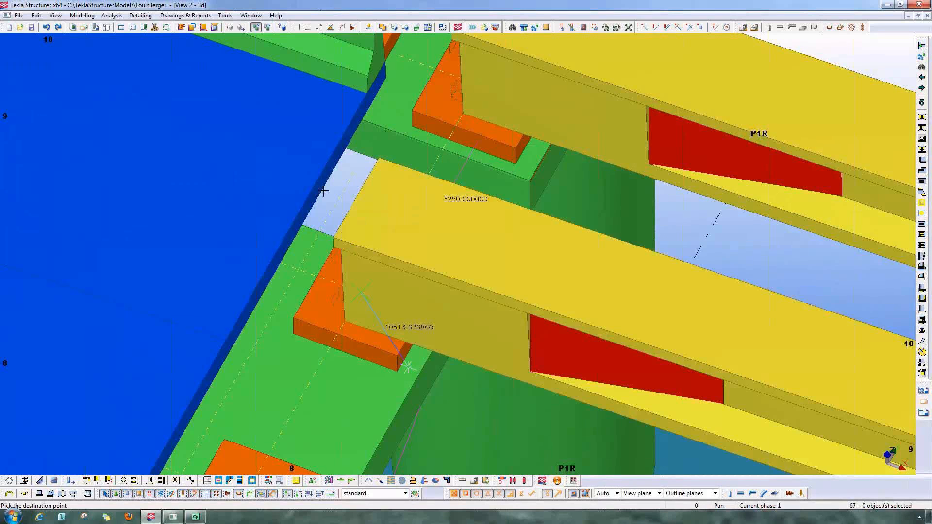
Step: Copy the girder onto the outer and middle free bearings of the near pier cap
{"action": "scroll", "coordinate": [375, 347], "scroll_direction": "down", "scroll_amount": 2}
{"action": "scroll", "coordinate": [374, 326], "scroll_direction": "down", "scroll_amount": 1}
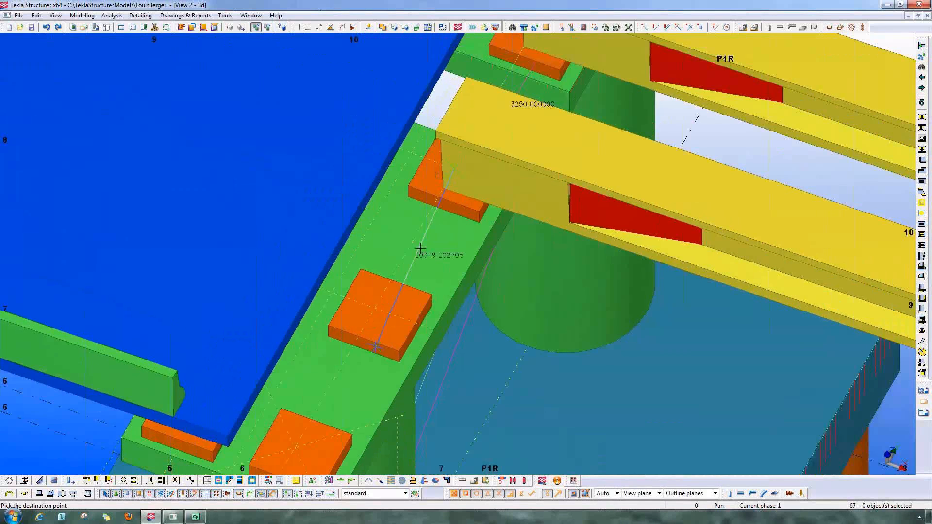
{"action": "middle_click_drag", "start_coordinate": [374, 306], "coordinate": [498, 45]}
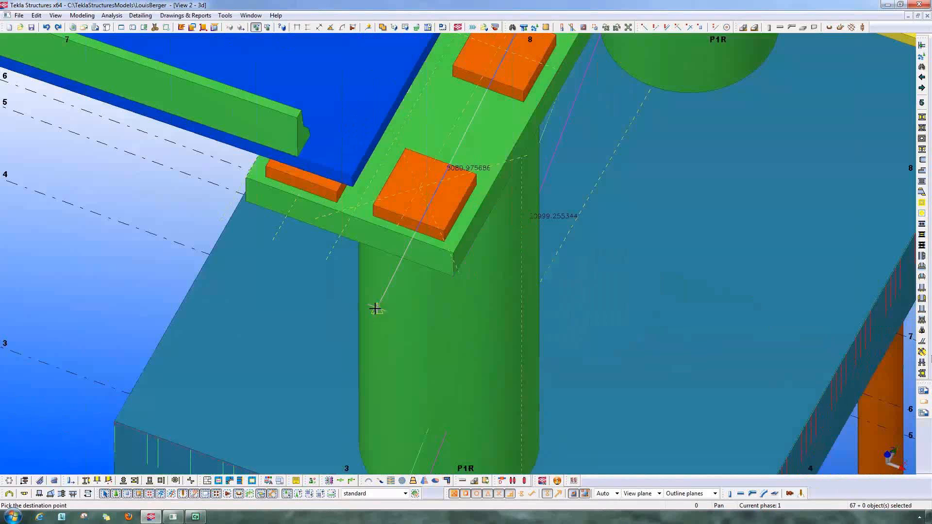
{"action": "left_click", "coordinate": [416, 188]}
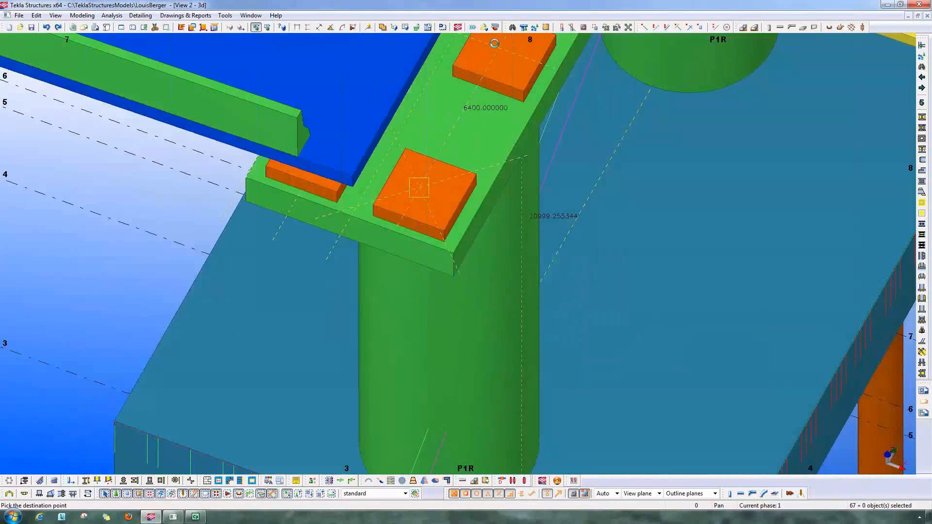
{"action": "left_click", "coordinate": [499, 45]}
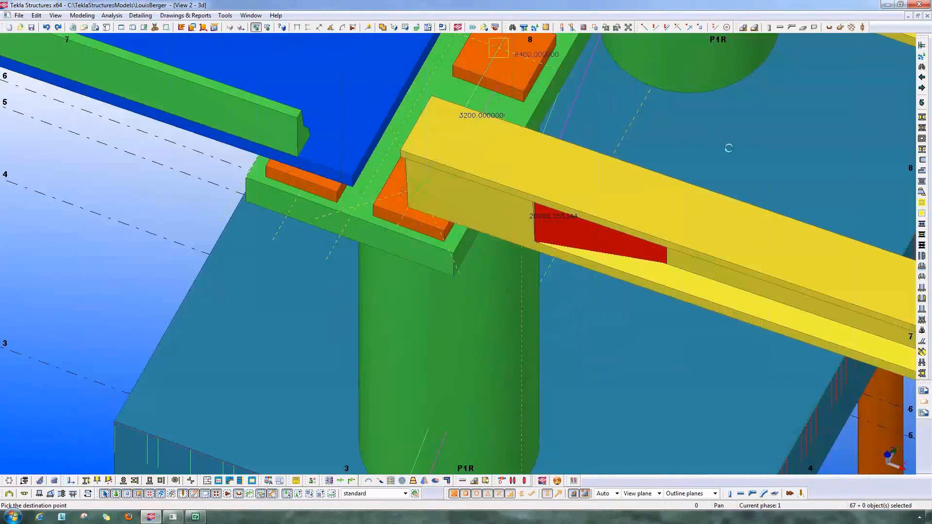
{"action": "left_click", "coordinate": [599, 156]}
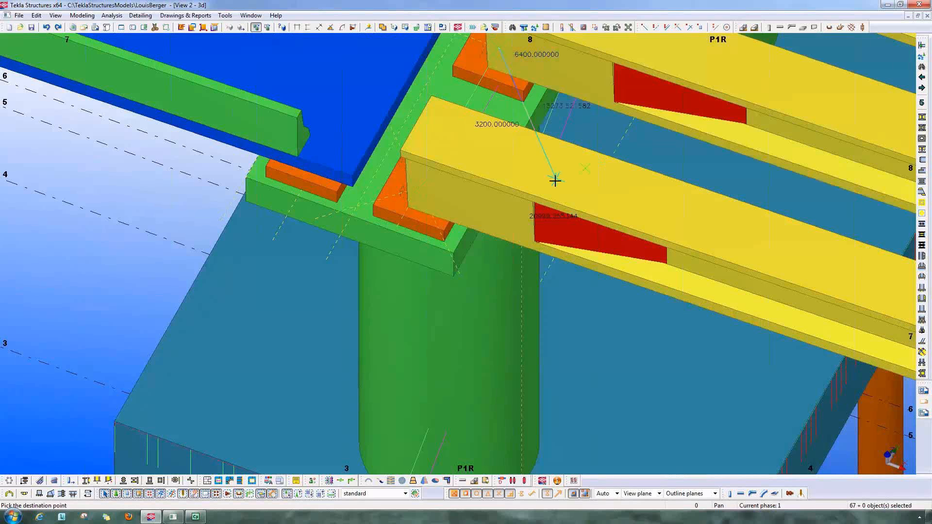
Step: Copy the girder onto the outermost free bearing of the far pier cap and finish copying
{"action": "middle_click_drag", "start_coordinate": [359, 364], "coordinate": [319, 456]}
{"action": "middle_click_drag", "start_coordinate": [481, 237], "coordinate": [347, 268]}
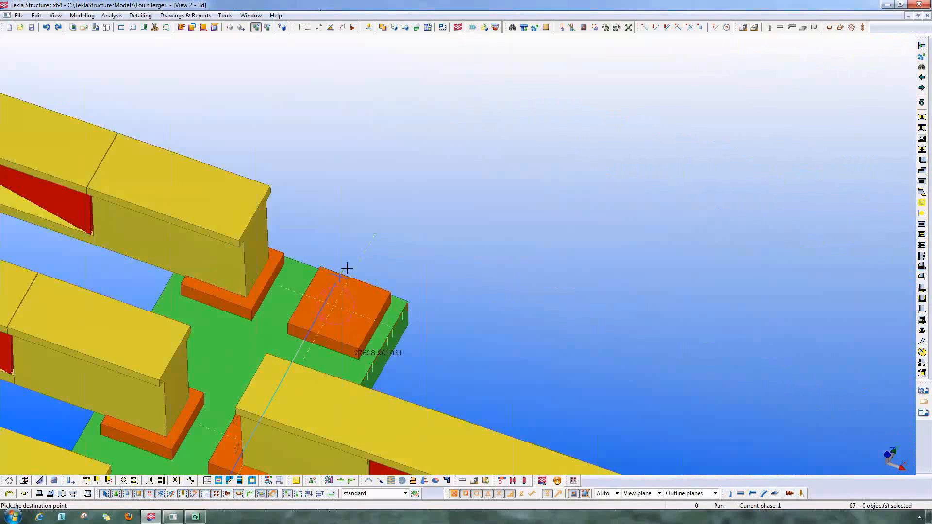
{"action": "left_click", "coordinate": [334, 306]}
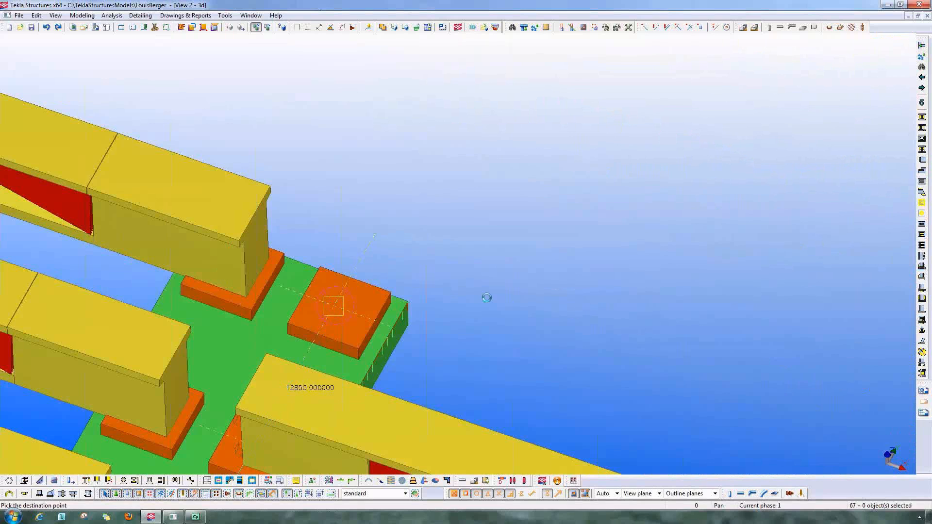
{"action": "key", "text": "Escape"}
{"action": "scroll", "coordinate": [564, 223], "scroll_direction": "down", "scroll_amount": 3}
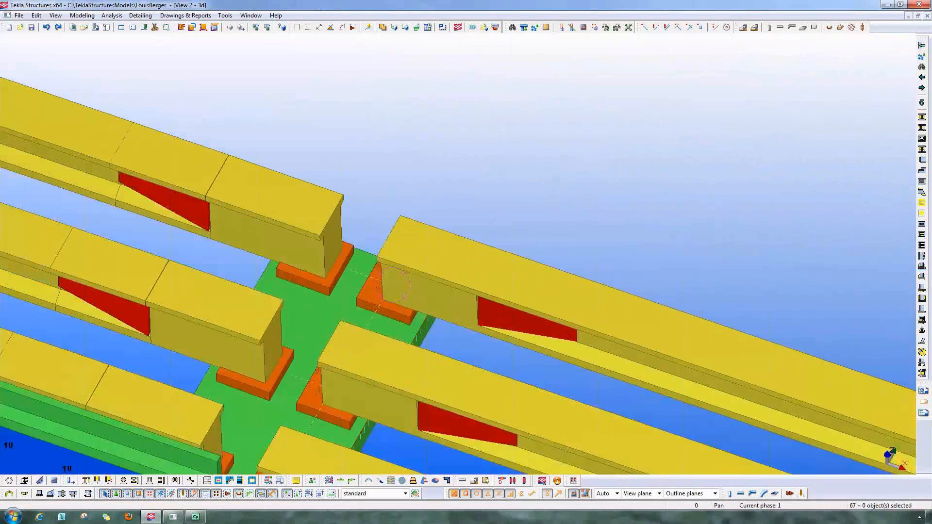
{"action": "scroll", "coordinate": [396, 284], "scroll_direction": "down", "scroll_amount": 4}
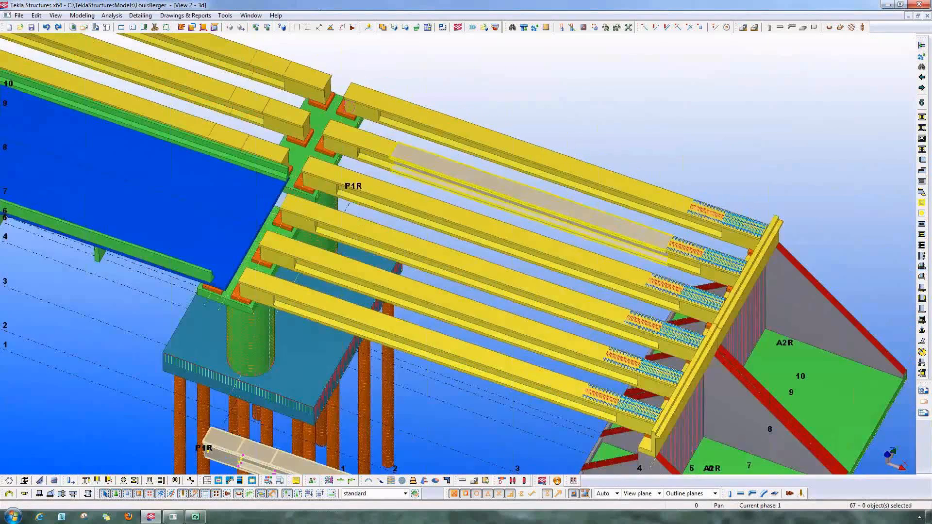
{"action": "scroll", "coordinate": [466, 253], "scroll_direction": "down", "scroll_amount": 5}
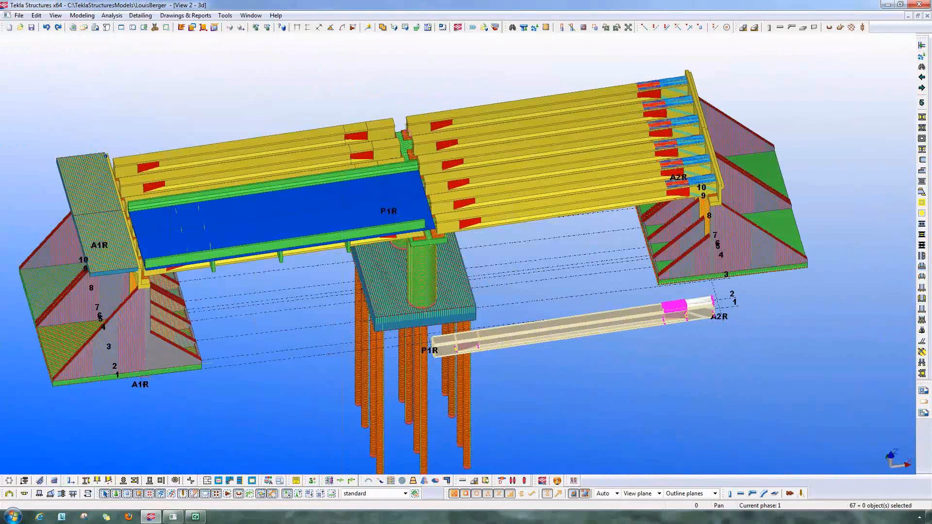
Step: In plan view, select the original loose girder outside the bridge with all its parts and delete it
{"action": "left_click", "coordinate": [573, 389]}
{"action": "key", "text": "ctrl+p"}
{"action": "scroll", "coordinate": [490, 187], "scroll_direction": "up", "scroll_amount": 6}
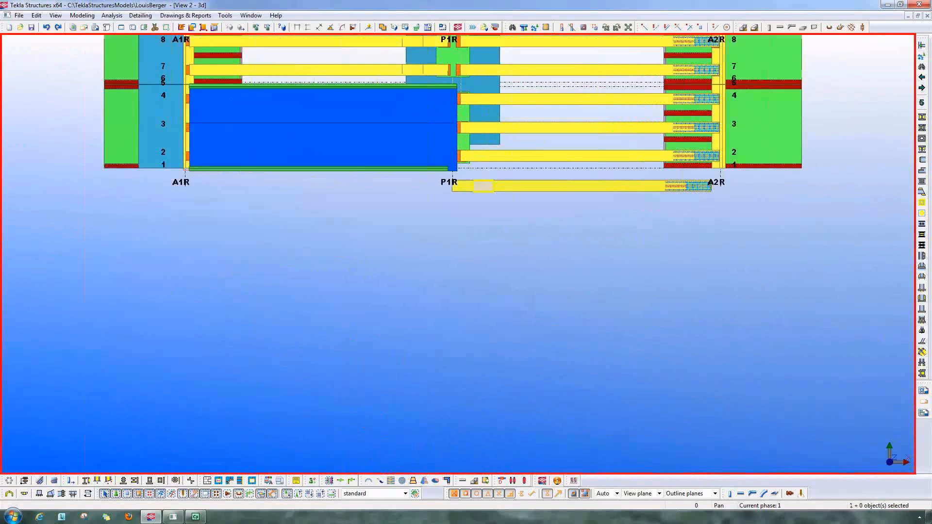
{"action": "middle_click_drag", "start_coordinate": [528, 196], "coordinate": [414, 292]}
{"action": "left_click_drag", "start_coordinate": [237, 278], "coordinate": [818, 374]}
{"action": "key", "text": "Delete"}
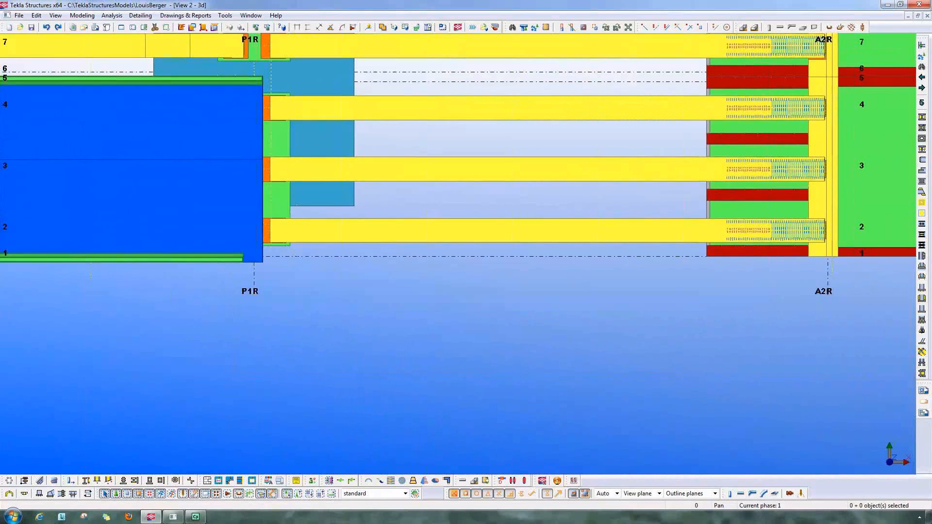
Step: Copy the deck slab and its two crash barriers from grids 1–5 onto the adjacent girders at grids 7–9, between A1R and P1R
{"action": "scroll", "coordinate": [642, 334], "scroll_direction": "down", "scroll_amount": 6}
{"action": "key", "text": "v"}
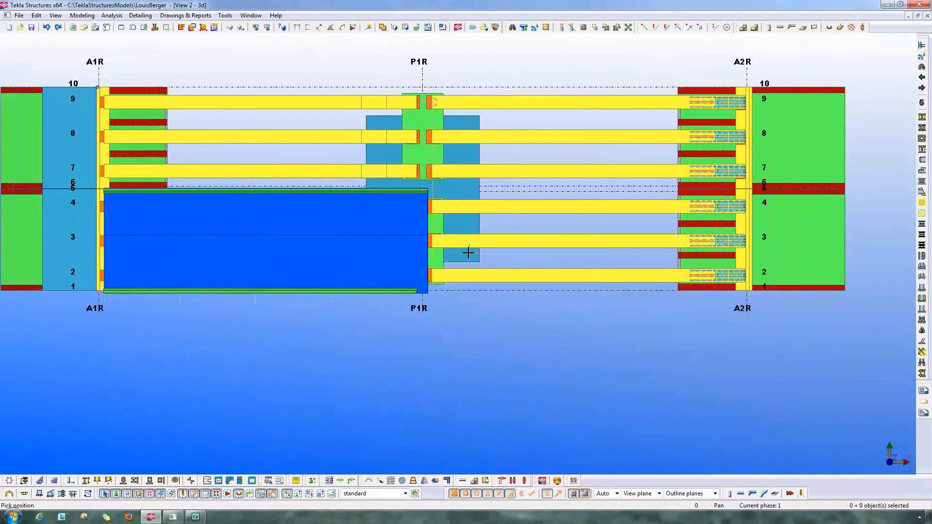
{"action": "middle_click_drag", "start_coordinate": [476, 302], "coordinate": [411, 267], "text": "ctrl"}
{"action": "middle_click_drag", "start_coordinate": [538, 205], "coordinate": [456, 454]}
{"action": "scroll", "coordinate": [265, 282], "scroll_direction": "up", "scroll_amount": 3}
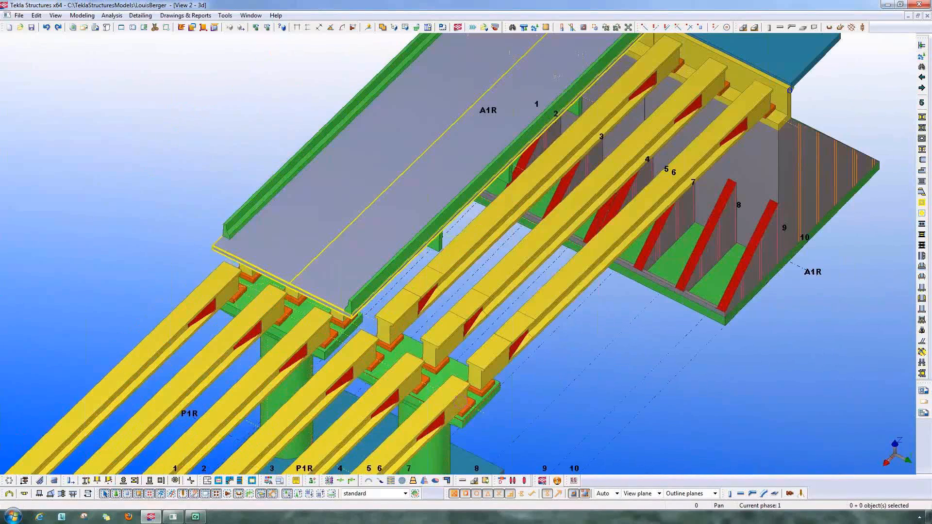
{"action": "left_click", "coordinate": [291, 169], "text": "shift"}
{"action": "left_click", "coordinate": [437, 222], "text": "shift"}
{"action": "right_click", "coordinate": [595, 58]}
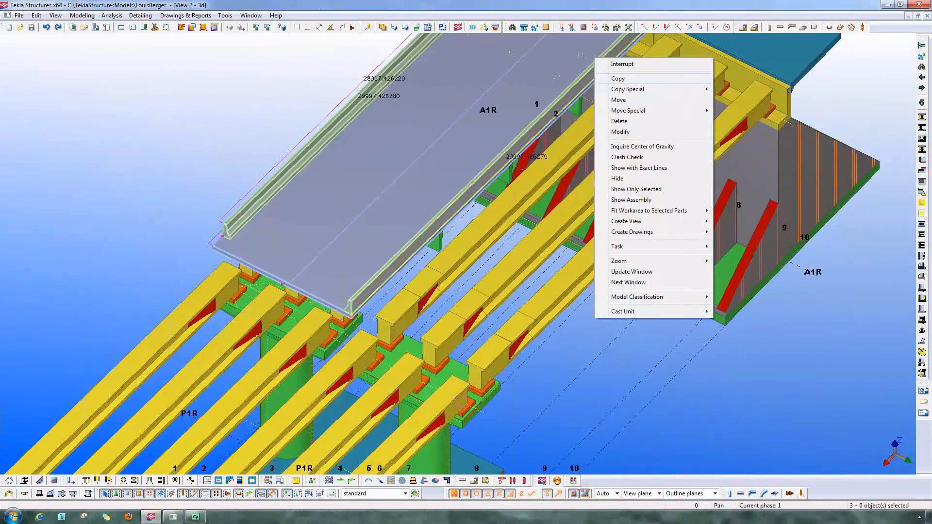
{"action": "left_click", "coordinate": [617, 78]}
{"action": "scroll", "coordinate": [270, 304], "scroll_direction": "up", "scroll_amount": 2}
{"action": "scroll", "coordinate": [435, 308], "scroll_direction": "up", "scroll_amount": 3}
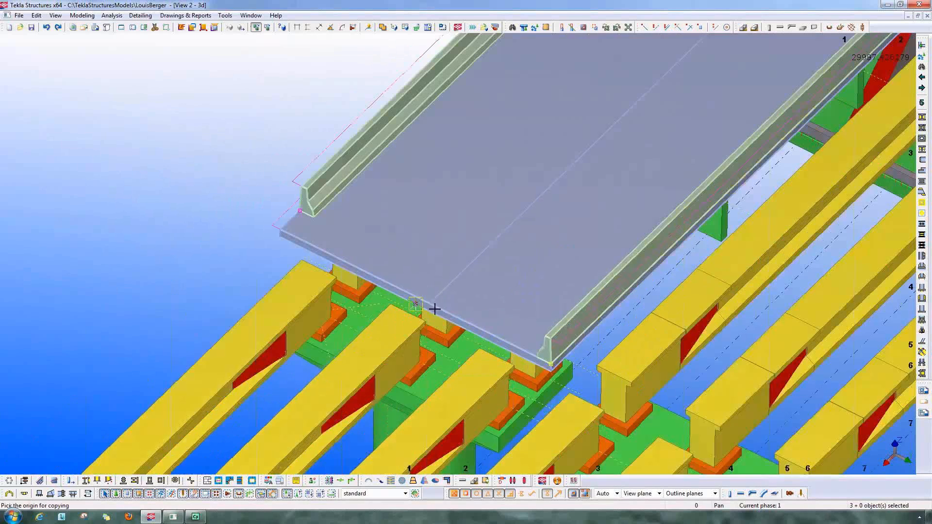
{"action": "scroll", "coordinate": [476, 345], "scroll_direction": "up", "scroll_amount": 2}
{"action": "key", "text": "ctrl+2"}
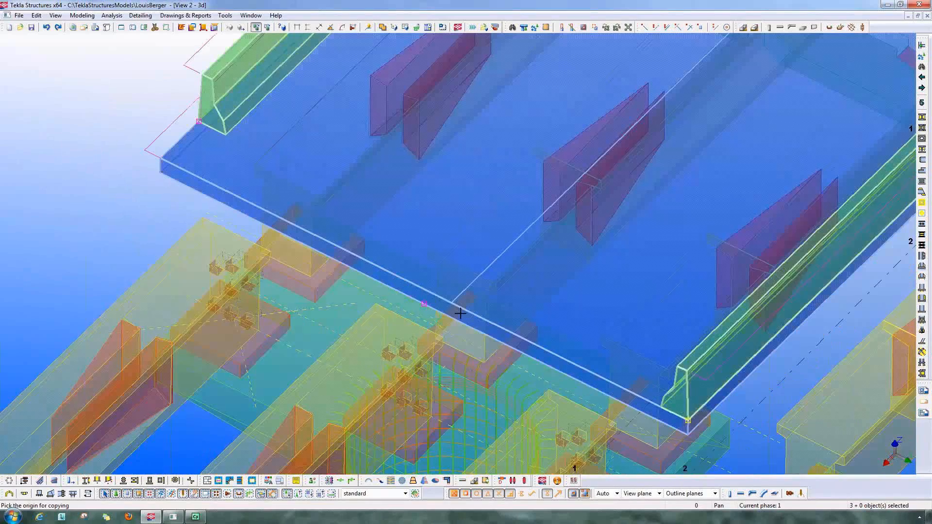
{"action": "scroll", "coordinate": [456, 312], "scroll_direction": "up", "scroll_amount": 3}
{"action": "left_click", "coordinate": [468, 229]}
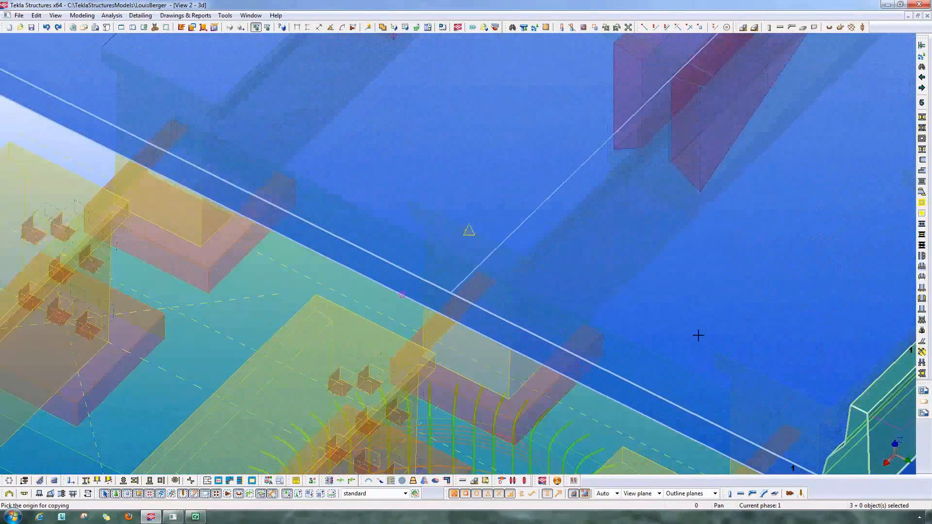
{"action": "scroll", "coordinate": [802, 387], "scroll_direction": "down", "scroll_amount": 2}
{"action": "scroll", "coordinate": [802, 387], "scroll_direction": "down", "scroll_amount": 3}
{"action": "middle_click_drag", "start_coordinate": [801, 387], "coordinate": [425, 271]}
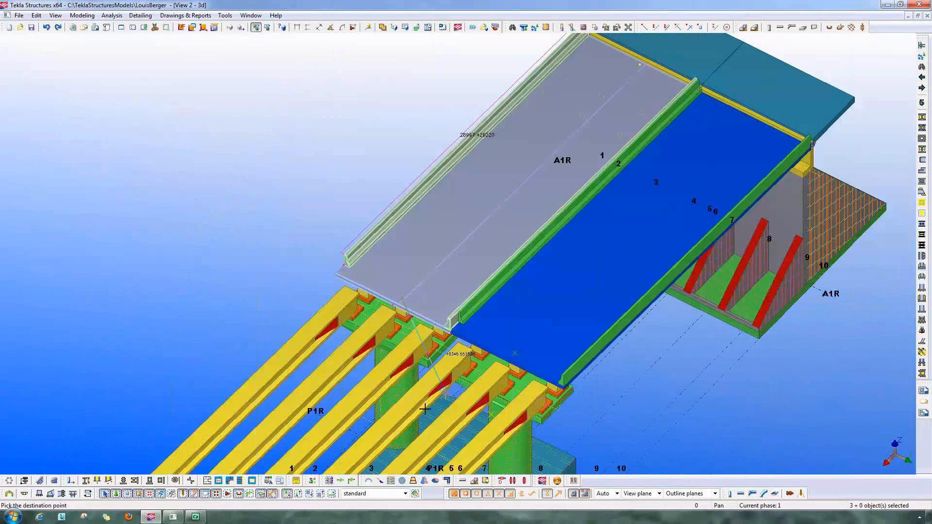
{"action": "scroll", "coordinate": [425, 409], "scroll_direction": "down", "scroll_amount": 3}
{"action": "middle_click_drag", "start_coordinate": [858, 408], "coordinate": [574, 208], "text": "ctrl"}
{"action": "key", "text": "Escape"}
Step: Run numbering on the bridge model and open the viaduct's general arrangement drawing
{"action": "scroll", "coordinate": [530, 349], "scroll_direction": "down", "scroll_amount": 2}
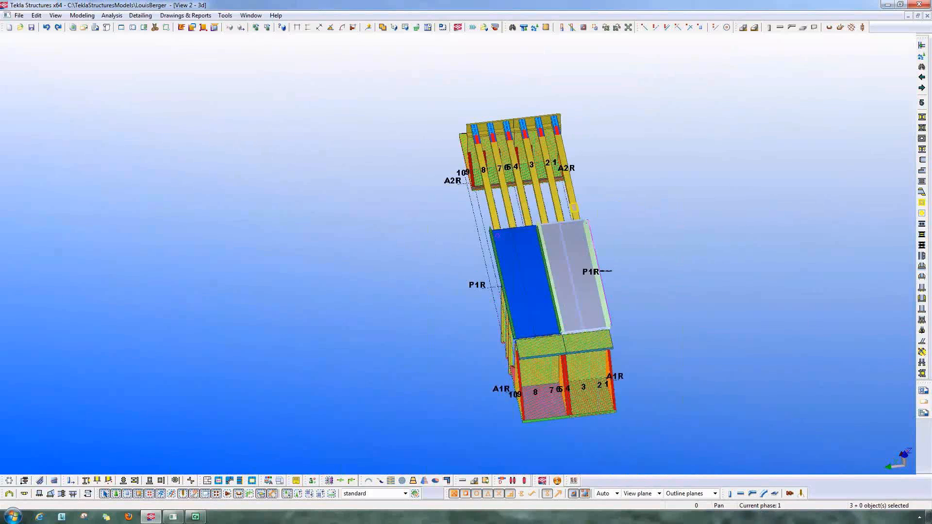
{"action": "middle_click_drag", "start_coordinate": [640, 353], "coordinate": [409, 304], "text": "ctrl"}
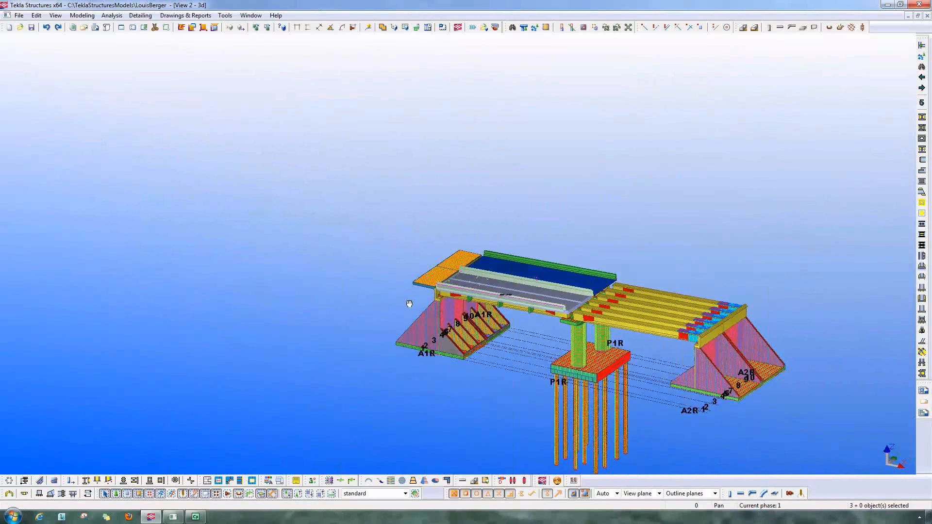
{"action": "left_click", "coordinate": [722, 275]}
{"action": "scroll", "coordinate": [722, 276], "scroll_direction": "up", "scroll_amount": 2}
{"action": "scroll", "coordinate": [722, 276], "scroll_direction": "up", "scroll_amount": 3}
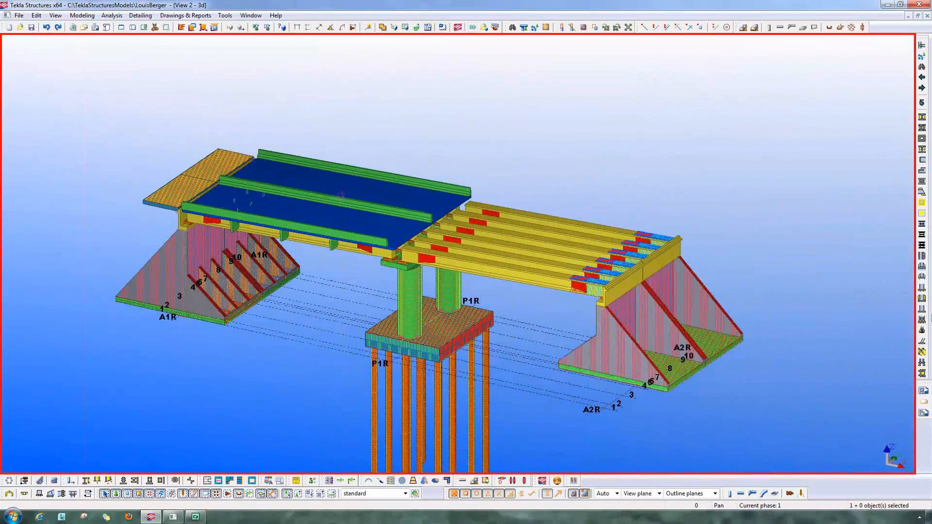
{"action": "left_click", "coordinate": [368, 27]}
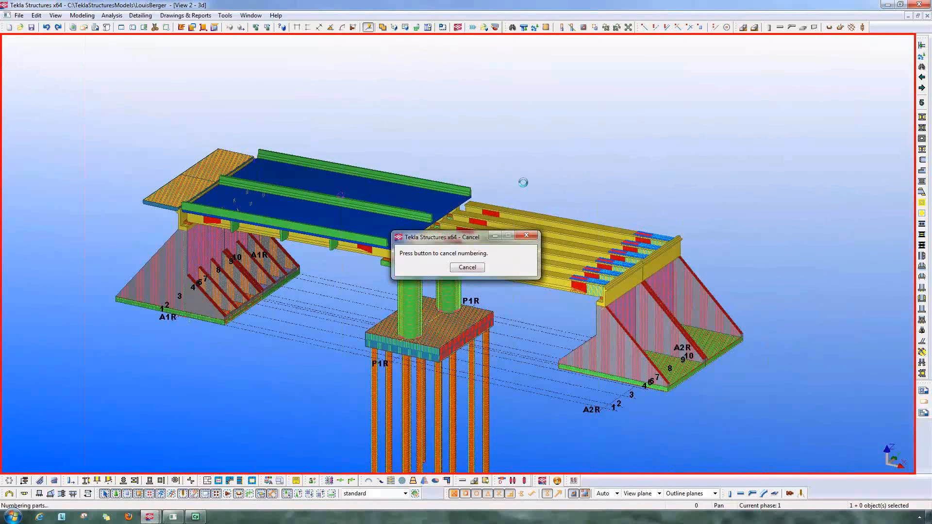
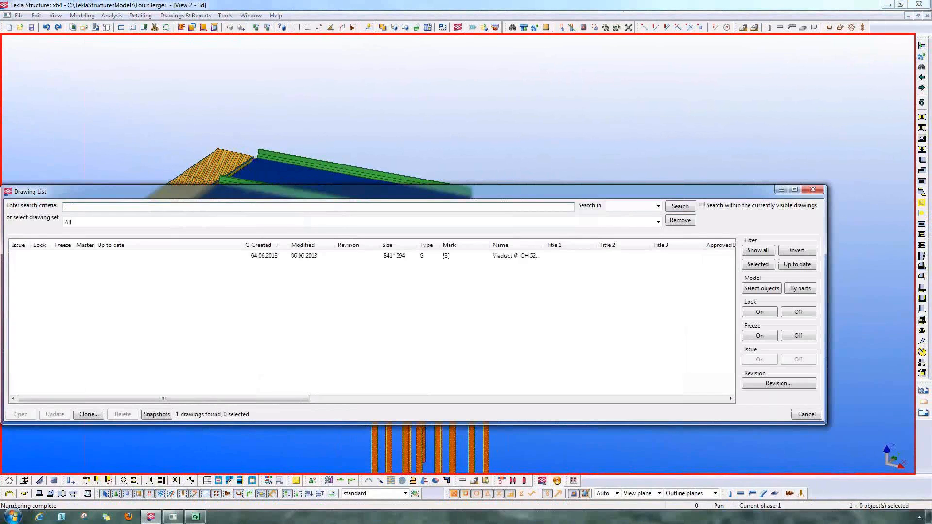
{"action": "double_click", "coordinate": [229, 256]}
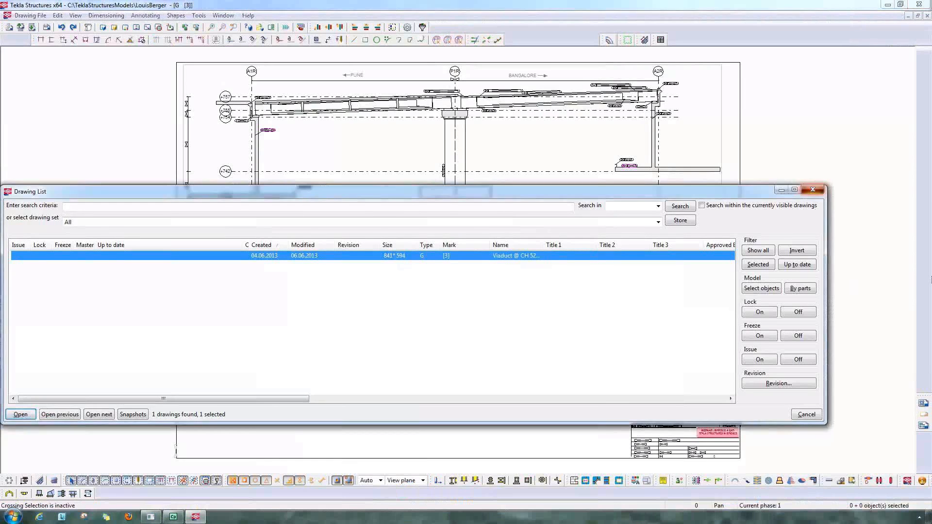
{"action": "left_click", "coordinate": [814, 191]}
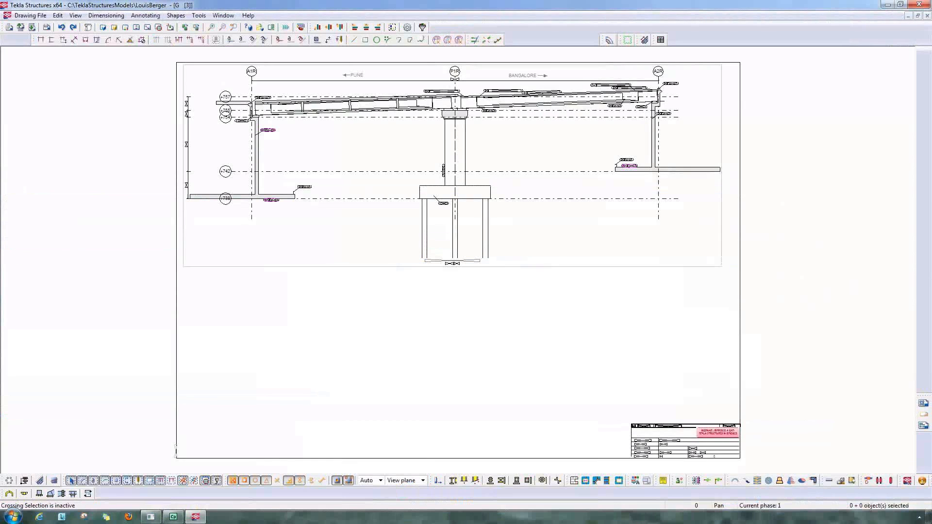
Step: Switch the drawing display to black and white and examine the longitudinal elevation with its marks, levels and view title
{"action": "scroll", "coordinate": [553, 295], "scroll_direction": "down", "scroll_amount": 1}
{"action": "middle_click_drag", "start_coordinate": [553, 295], "coordinate": [562, 331]}
{"action": "scroll", "coordinate": [303, 199], "scroll_direction": "up", "scroll_amount": 5}
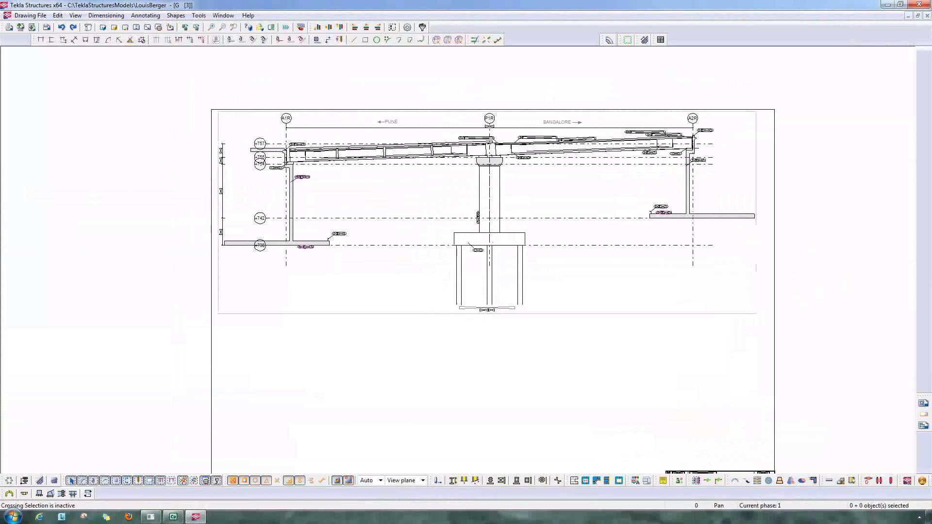
{"action": "scroll", "coordinate": [368, 218], "scroll_direction": "up", "scroll_amount": 2}
{"action": "mouse_move", "coordinate": [368, 218]}
{"action": "middle_mouse_down"}
{"action": "mouse_move", "coordinate": [333, 278]}
{"action": "mouse_move", "coordinate": [277, 308]}
{"action": "middle_mouse_up"}
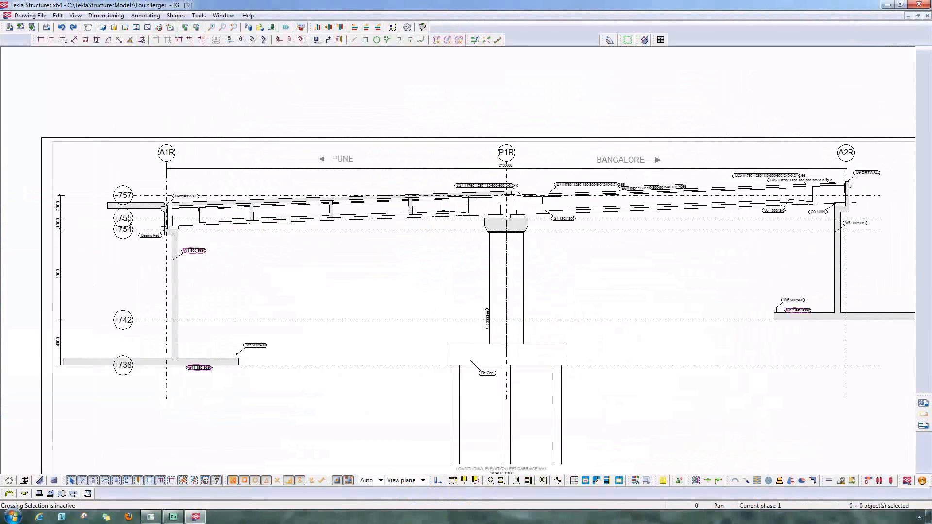
{"action": "scroll", "coordinate": [447, 246], "scroll_direction": "up", "scroll_amount": 2}
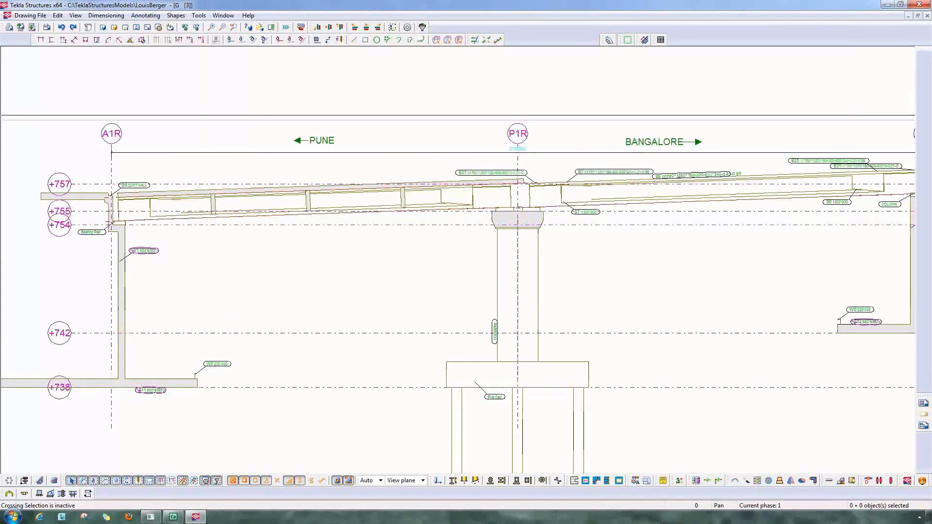
{"action": "key", "text": "b"}
{"action": "scroll", "coordinate": [518, 245], "scroll_direction": "down", "scroll_amount": 1}
{"action": "scroll", "coordinate": [506, 294], "scroll_direction": "down", "scroll_amount": 2}
{"action": "scroll", "coordinate": [453, 289], "scroll_direction": "up", "scroll_amount": 5}
{"action": "middle_click_drag", "start_coordinate": [454, 290], "coordinate": [454, 284]}
{"action": "scroll", "coordinate": [536, 347], "scroll_direction": "down", "scroll_amount": 5}
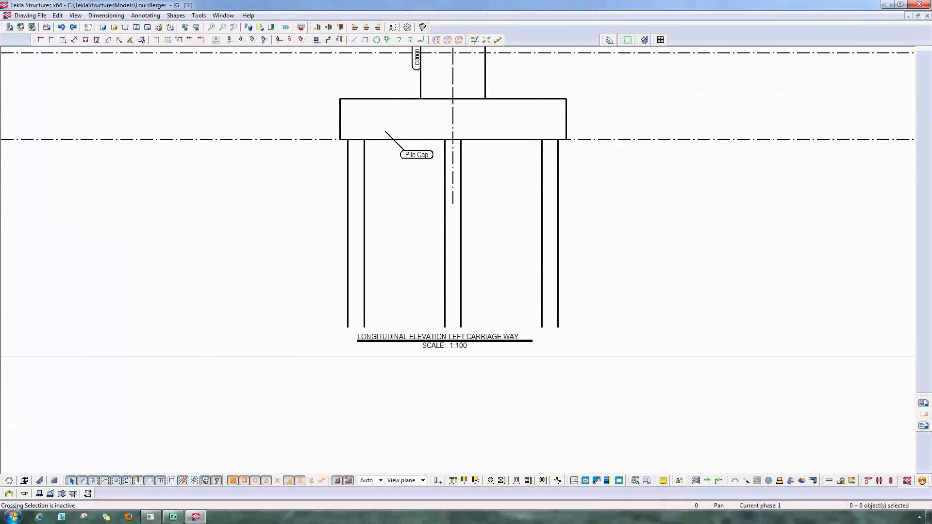
{"action": "scroll", "coordinate": [528, 341], "scroll_direction": "up", "scroll_amount": 4}
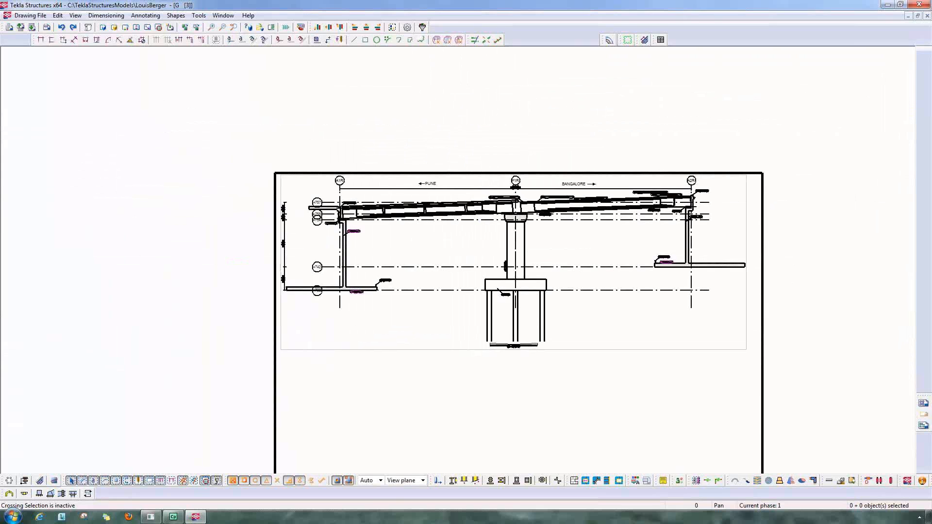
Step: Create a section view cut vertically along grid P1R through the pier, looking towards A2R, and place it below the longitudinal elevation
{"action": "middle_click_drag", "start_coordinate": [516, 375], "coordinate": [499, 459]}
{"action": "left_click", "coordinate": [106, 16]}
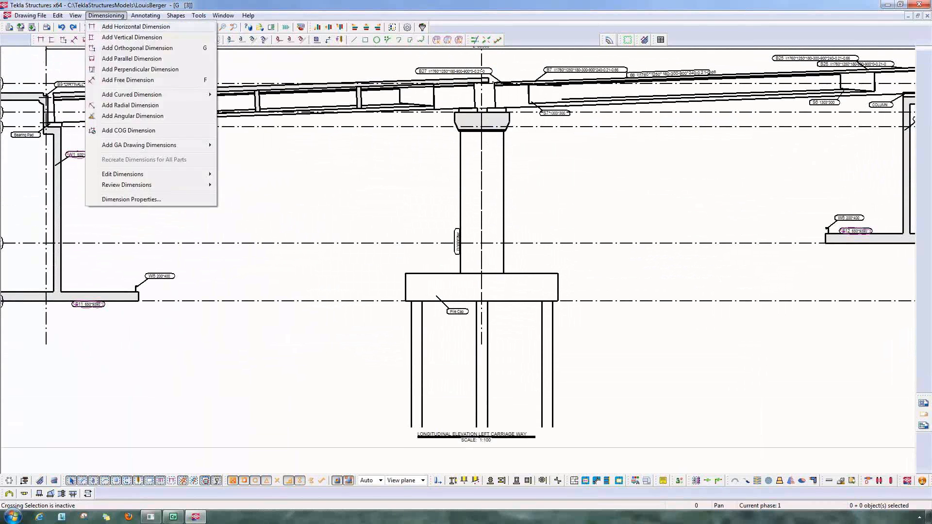
{"action": "mouse_move", "coordinate": [75, 16]}
{"action": "mouse_move", "coordinate": [109, 27]}
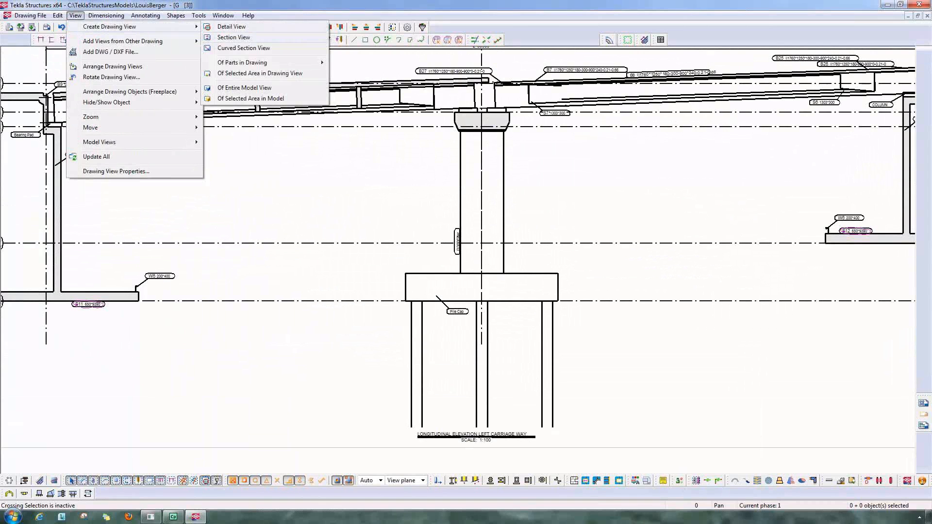
{"action": "left_click", "coordinate": [233, 38]}
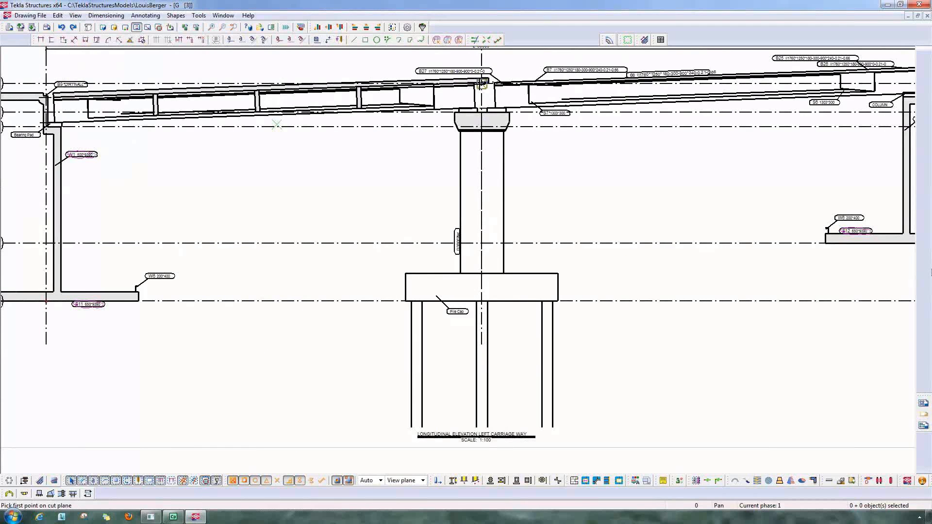
{"action": "left_click", "coordinate": [482, 83]}
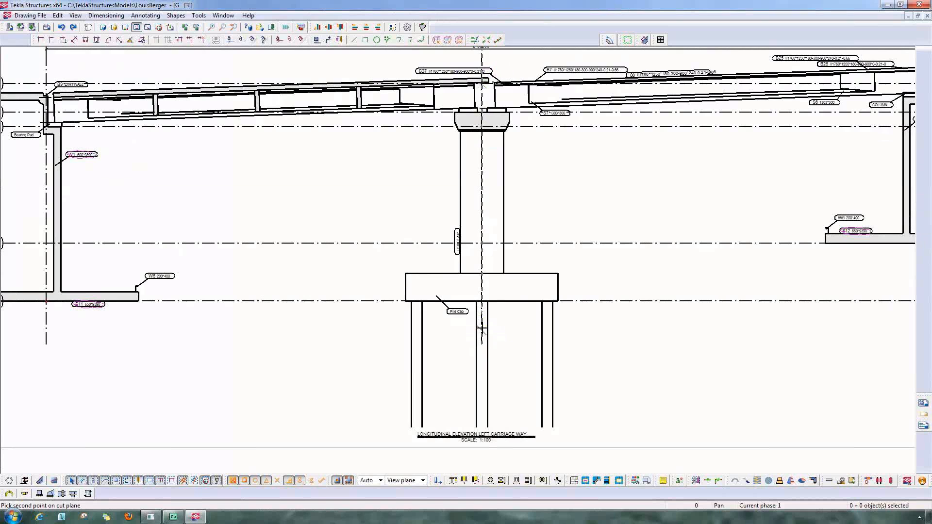
{"action": "left_click", "coordinate": [482, 335]}
{"action": "left_click", "coordinate": [578, 335]}
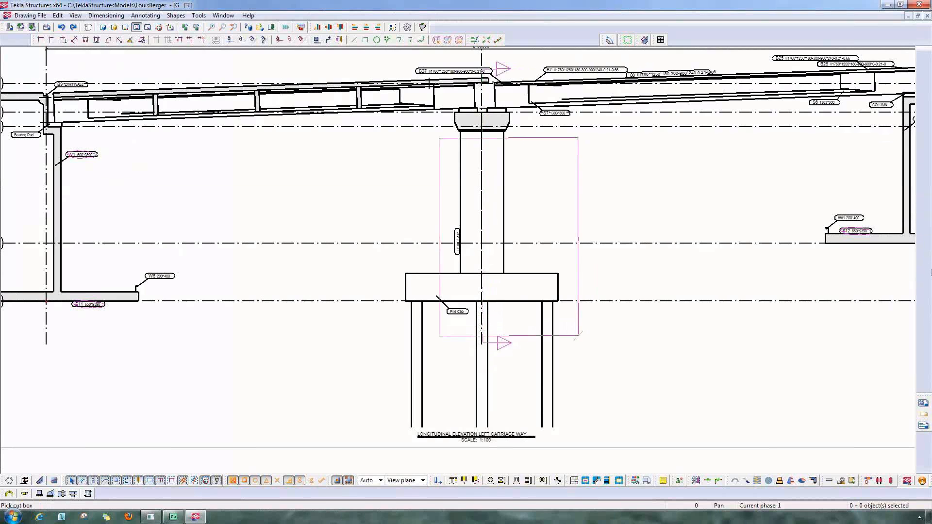
{"action": "left_click", "coordinate": [436, 57]}
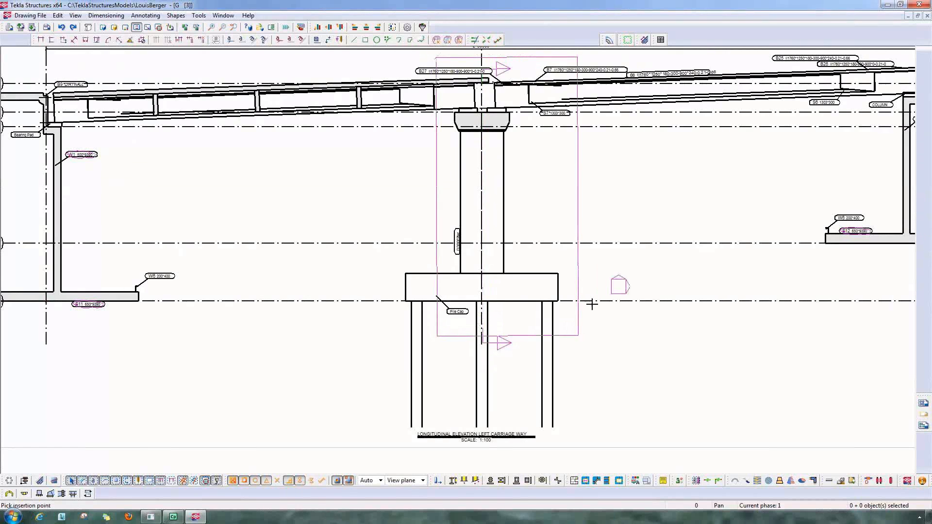
{"action": "scroll", "coordinate": [591, 309], "scroll_direction": "down", "scroll_amount": 4}
{"action": "middle_click_drag", "start_coordinate": [564, 395], "coordinate": [681, 157]}
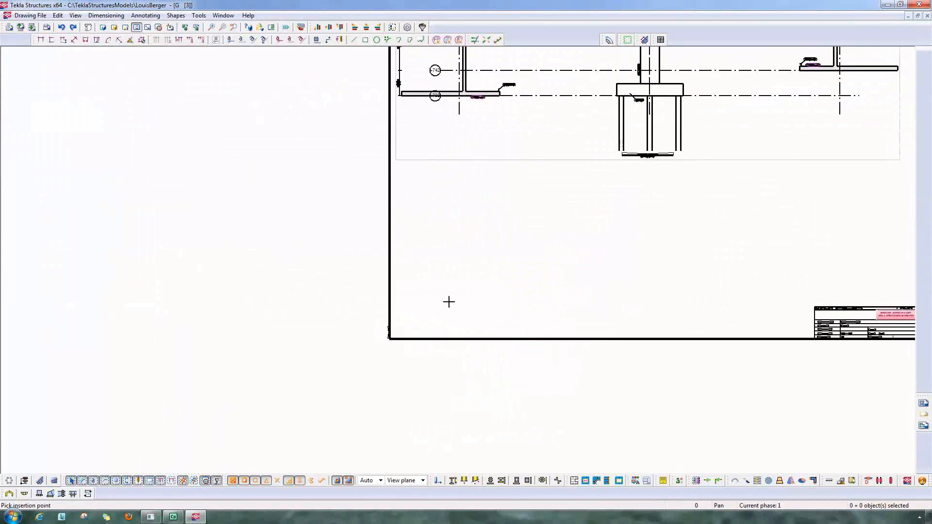
{"action": "left_click", "coordinate": [443, 293]}
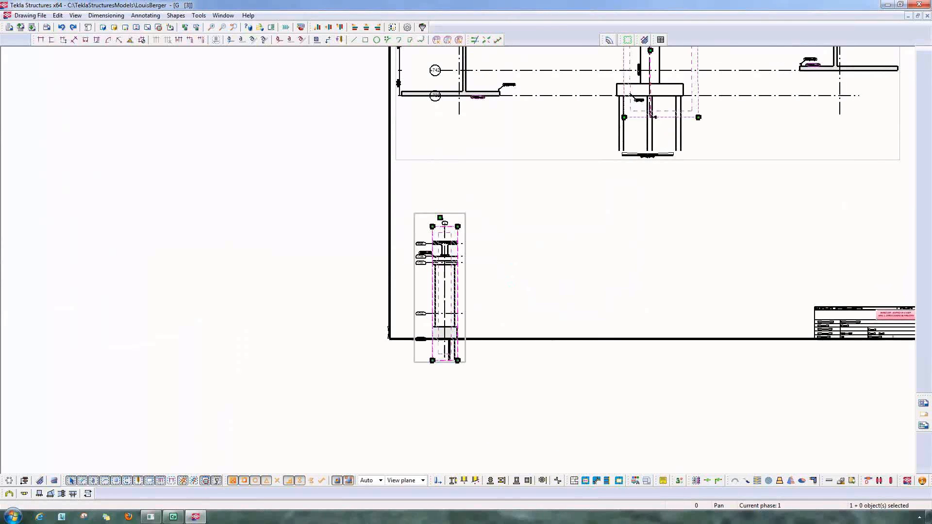
Step: Move the new section view further into the sheet and widen its boundary past grid 10 to include the whole second pier
{"action": "mouse_move", "coordinate": [454, 213]}
{"action": "left_mouse_down"}
{"action": "mouse_move", "coordinate": [524, 197]}
{"action": "mouse_move", "coordinate": [518, 193]}
{"action": "left_mouse_up"}
{"action": "scroll", "coordinate": [568, 235], "scroll_direction": "up", "scroll_amount": 2}
{"action": "scroll", "coordinate": [566, 235], "scroll_direction": "up", "scroll_amount": 1}
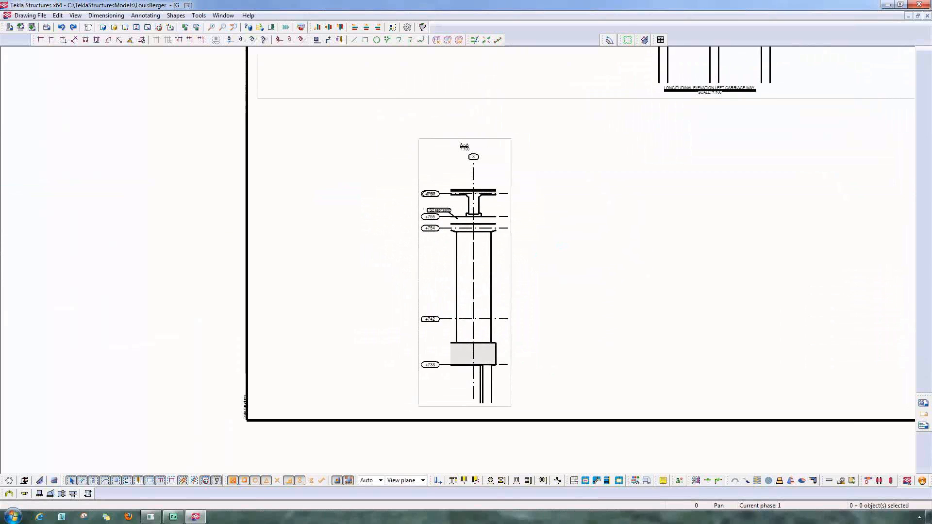
{"action": "left_click", "coordinate": [511, 236]}
{"action": "left_click_drag", "start_coordinate": [450, 404], "coordinate": [335, 404]}
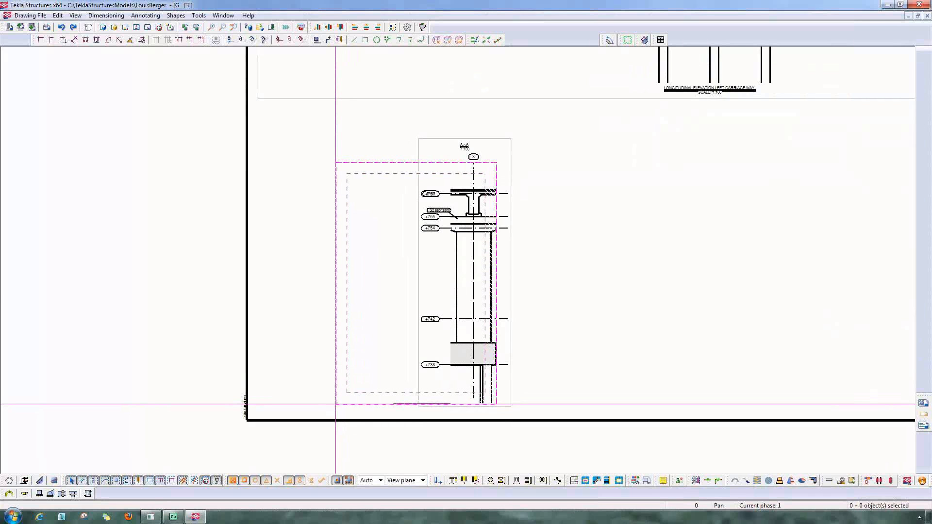
{"action": "left_click_drag", "start_coordinate": [335, 404], "coordinate": [336, 404]}
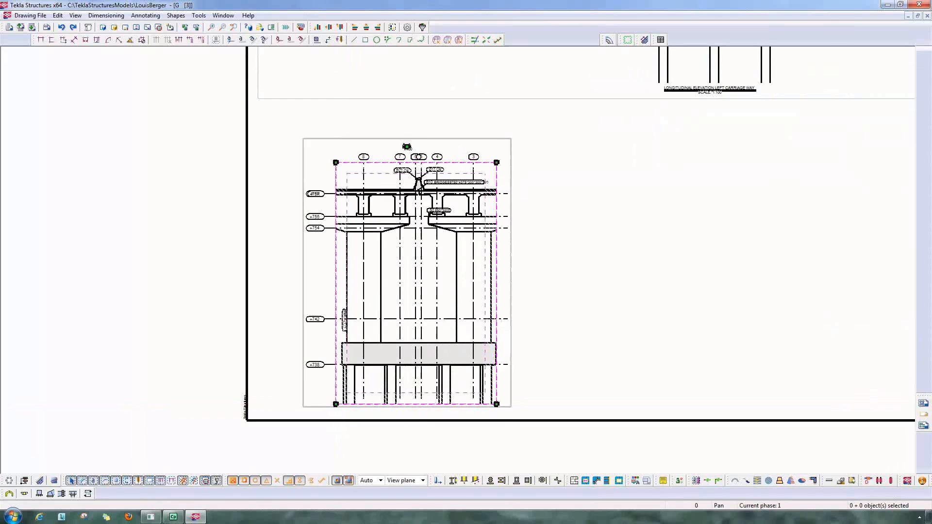
{"action": "left_click_drag", "start_coordinate": [335, 404], "coordinate": [289, 403]}
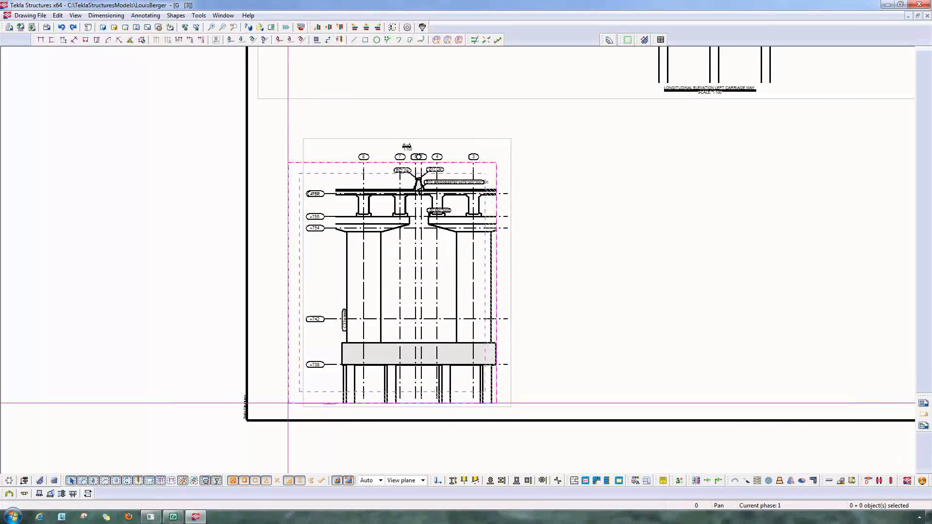
{"action": "left_click_drag", "start_coordinate": [289, 403], "coordinate": [289, 403]}
Step: Shift the section view up from the sheet border and extend its boundary past grid 1 and further down the piles
{"action": "left_click_drag", "start_coordinate": [458, 138], "coordinate": [475, 113]}
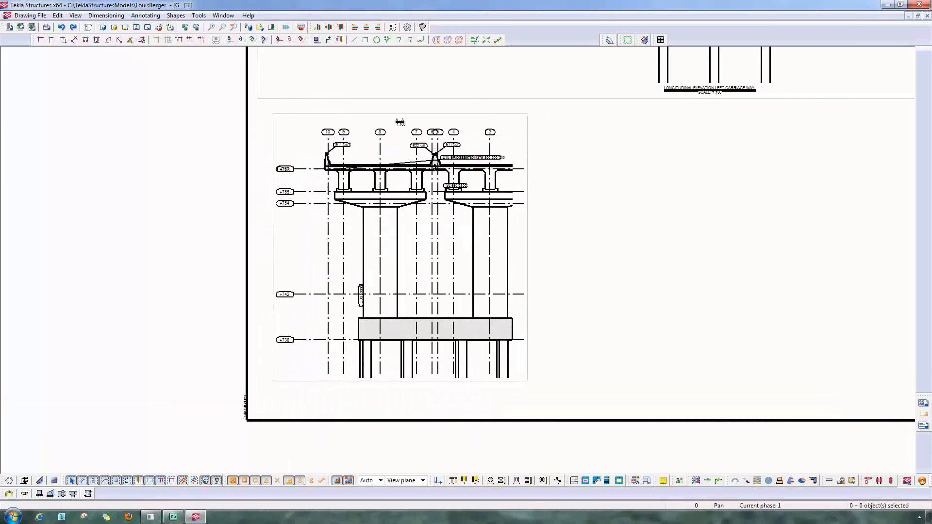
{"action": "left_click", "coordinate": [400, 121]}
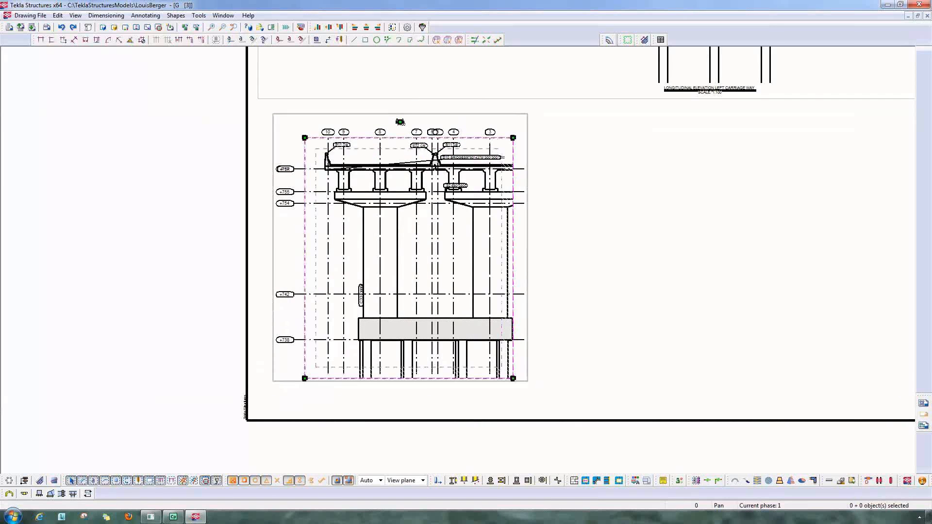
{"action": "left_click_drag", "start_coordinate": [513, 378], "coordinate": [592, 407]}
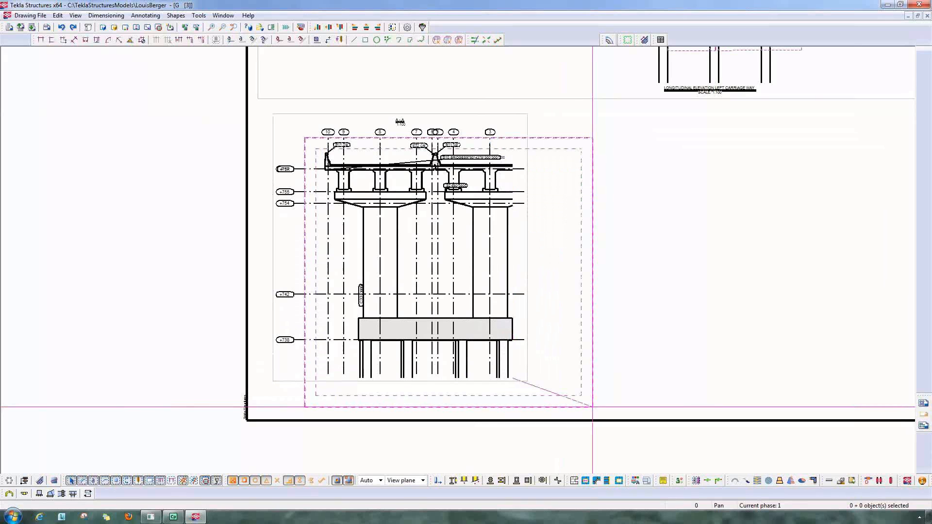
{"action": "left_click_drag", "start_coordinate": [592, 407], "coordinate": [593, 407]}
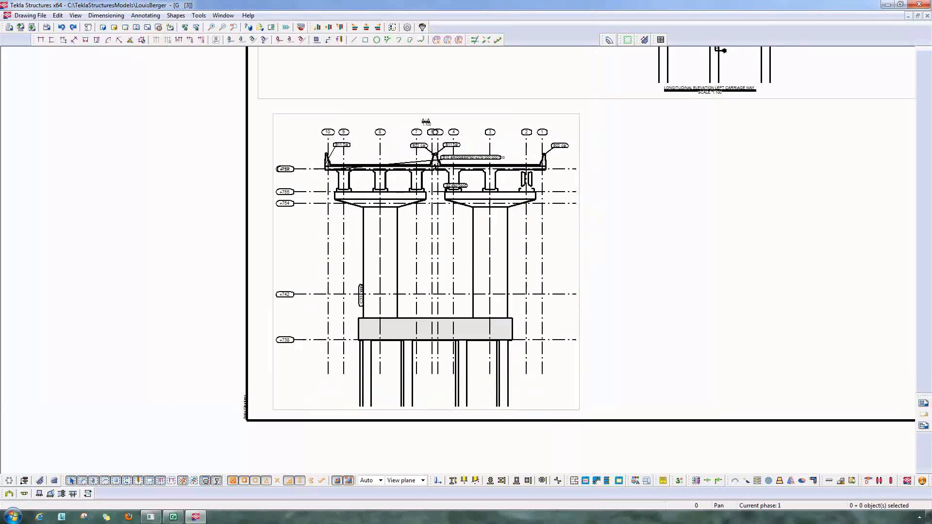
Step: Create a second section view cut vertically through the pile cap between the pier and its outer pile, and place it beside section A-A
{"action": "scroll", "coordinate": [611, 259], "scroll_direction": "up", "scroll_amount": 1}
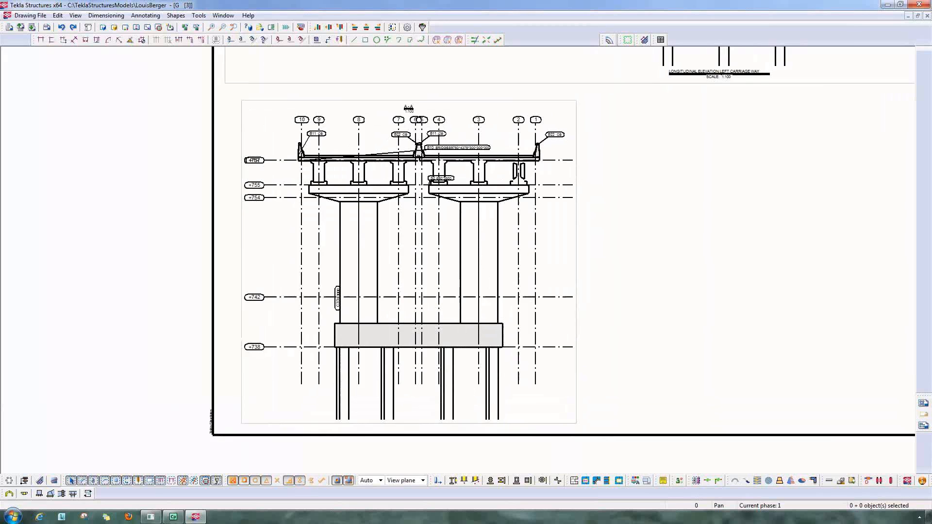
{"action": "scroll", "coordinate": [639, 269], "scroll_direction": "up", "scroll_amount": 3}
{"action": "scroll", "coordinate": [640, 270], "scroll_direction": "down", "scroll_amount": 8}
{"action": "middle_click_drag", "start_coordinate": [640, 269], "coordinate": [632, 288]}
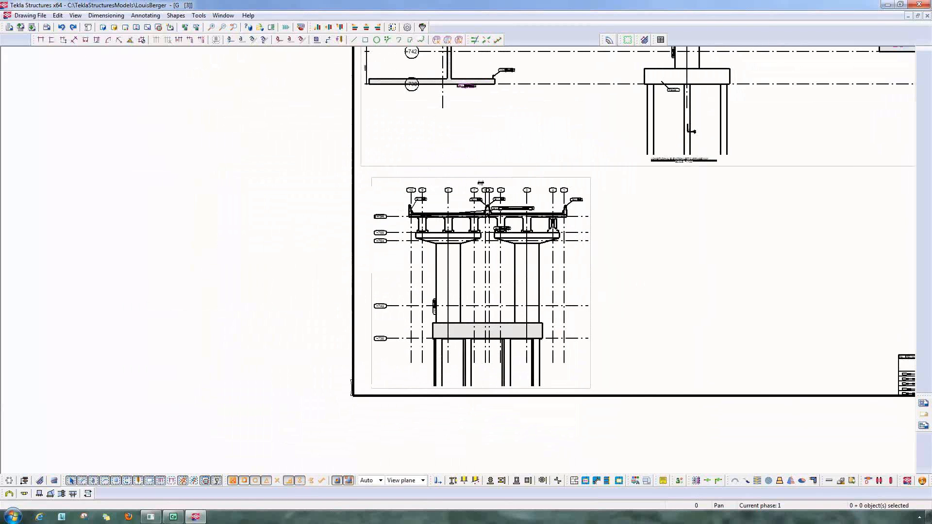
{"action": "middle_click_drag", "start_coordinate": [596, 261], "coordinate": [350, 374]}
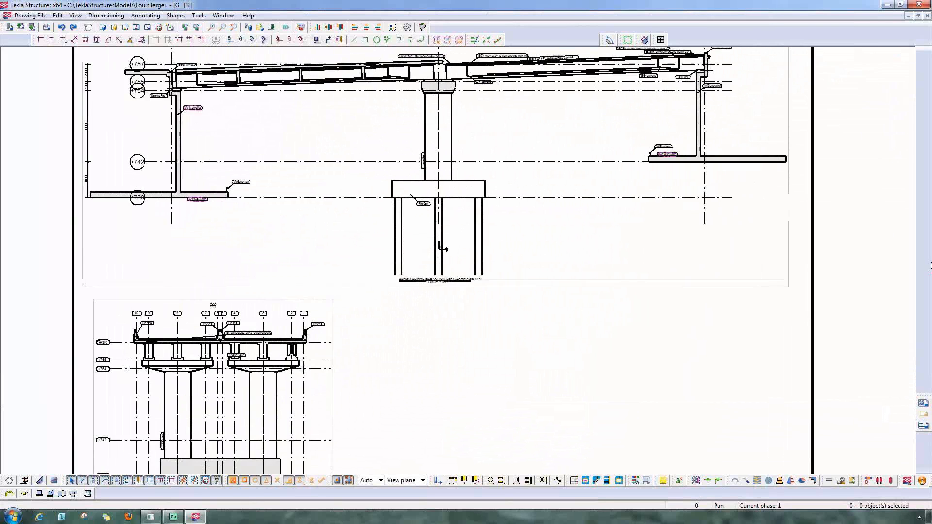
{"action": "scroll", "coordinate": [468, 178], "scroll_direction": "up", "scroll_amount": 5}
{"action": "left_click", "coordinate": [76, 15]}
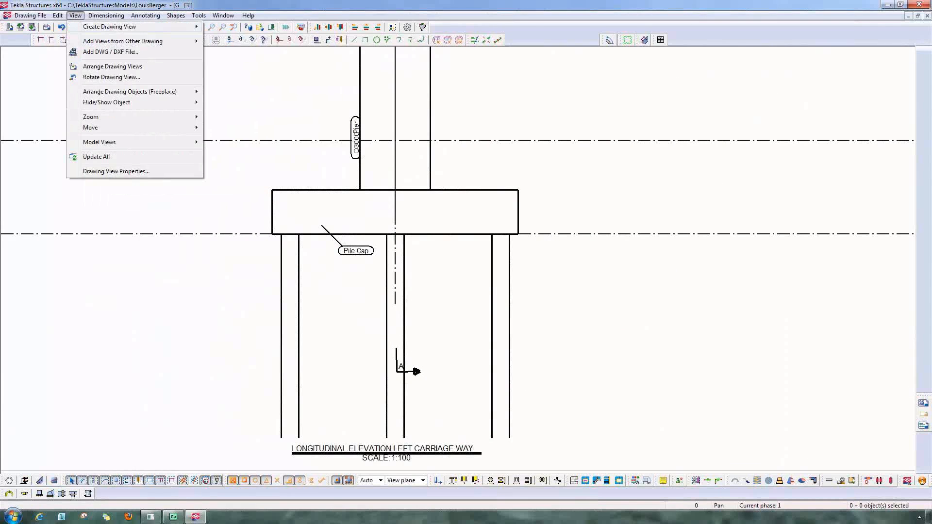
{"action": "mouse_move", "coordinate": [146, 27]}
{"action": "left_click", "coordinate": [228, 35]}
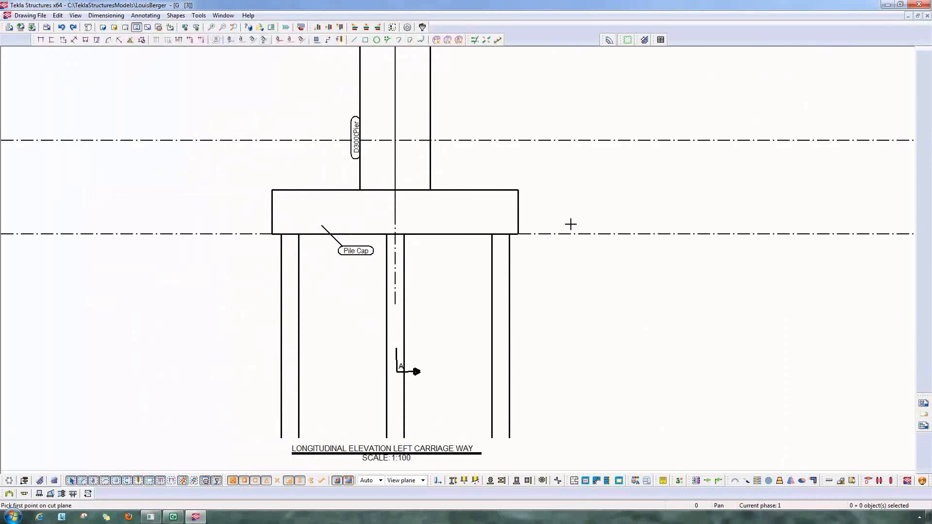
{"action": "left_click", "coordinate": [464, 190]}
{"action": "left_click", "coordinate": [464, 234]}
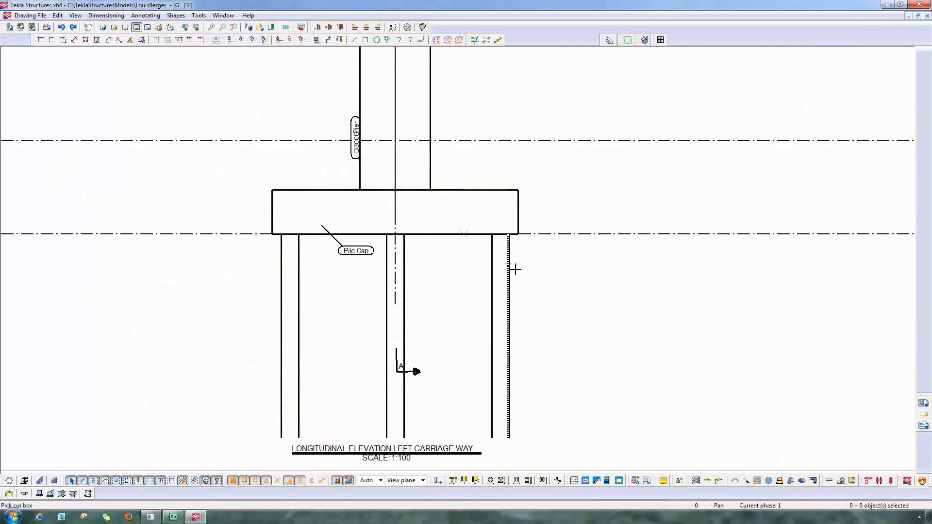
{"action": "left_click", "coordinate": [537, 271]}
{"action": "scroll", "coordinate": [707, 349], "scroll_direction": "down", "scroll_amount": 1}
{"action": "scroll", "coordinate": [691, 383], "scroll_direction": "down", "scroll_amount": 2}
{"action": "middle_click_drag", "start_coordinate": [676, 403], "coordinate": [535, 118]}
{"action": "left_click", "coordinate": [449, 249]}
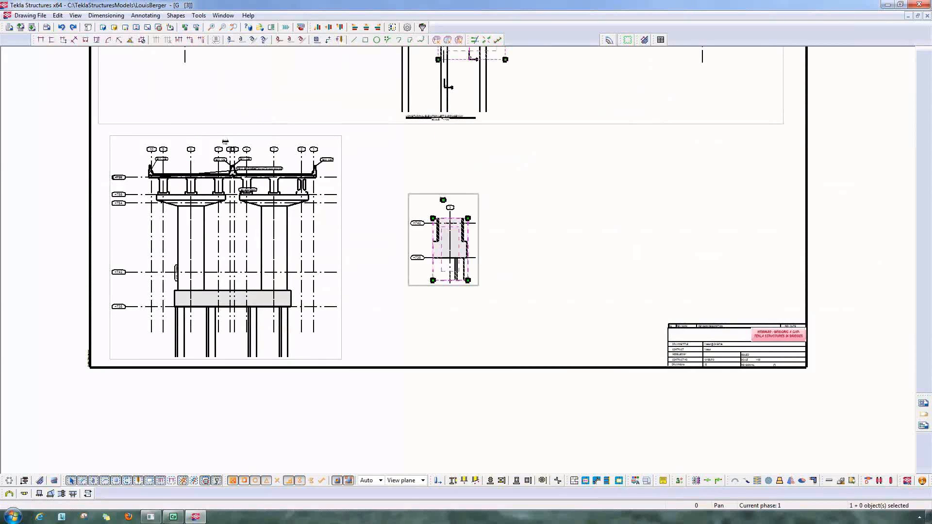
Step: Extend the boundary of section B-B past grids 1 and 4, further up the pier and further down the piles
{"action": "scroll", "coordinate": [471, 229], "scroll_direction": "up", "scroll_amount": 3}
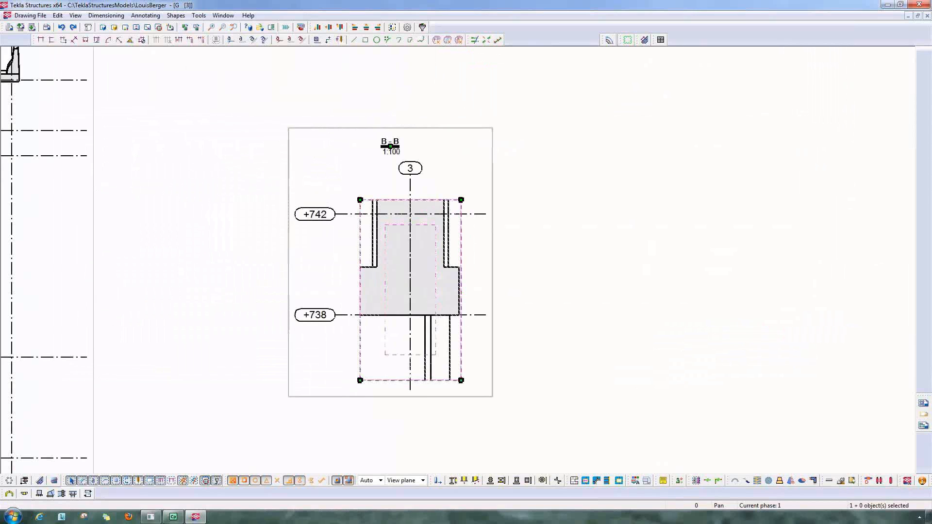
{"action": "left_click_drag", "start_coordinate": [462, 380], "coordinate": [536, 396]}
{"action": "left_click_drag", "start_coordinate": [360, 199], "coordinate": [313, 170]}
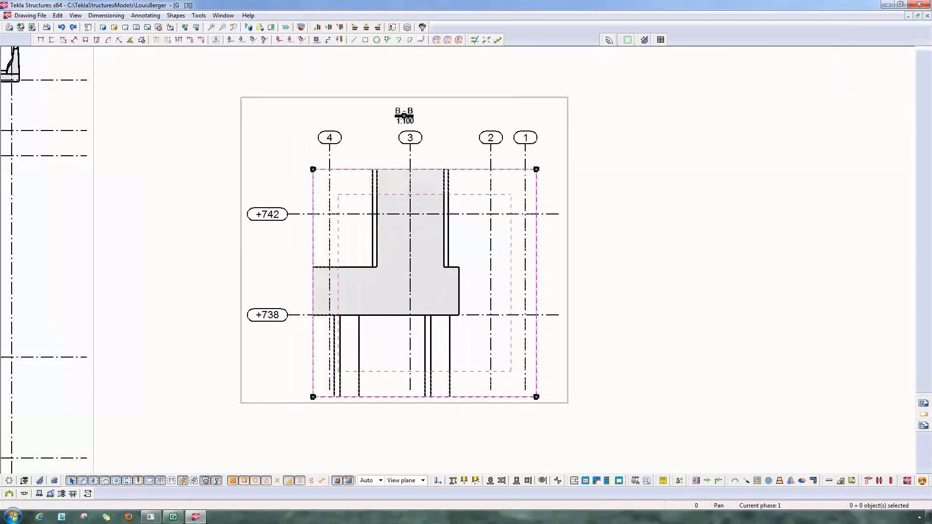
Step: Make the reinforcing bars visible in section B-B as filled lines, showing only the bar in the middle of group
{"action": "double_click", "coordinate": [568, 316]}
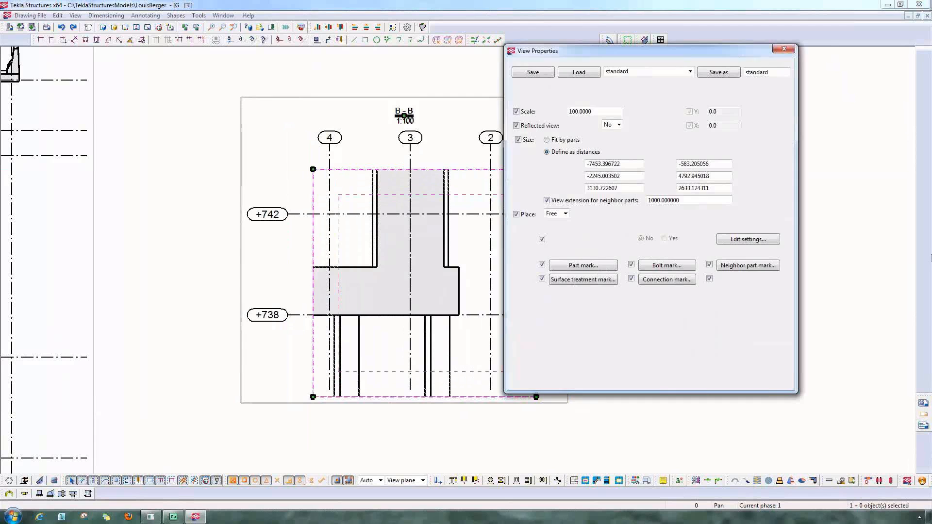
{"action": "left_click", "coordinate": [748, 320]}
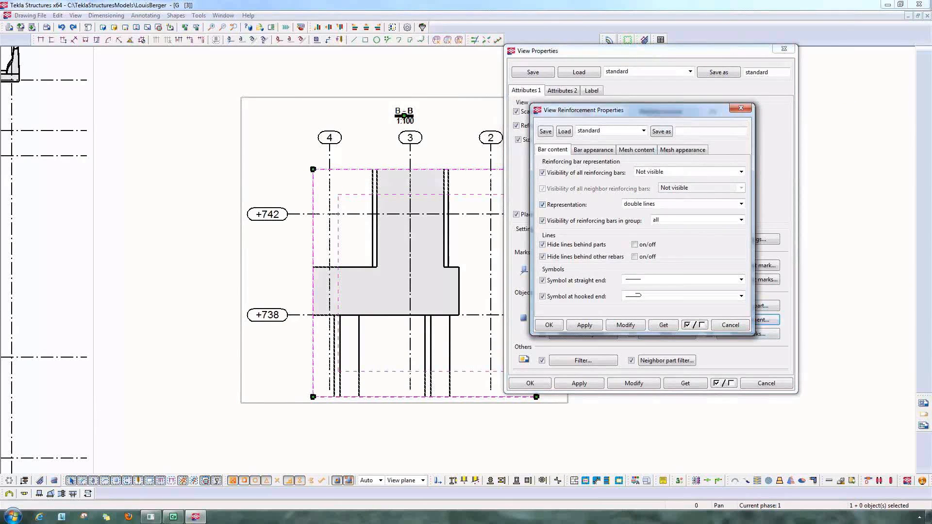
{"action": "left_click", "coordinate": [742, 204]}
{"action": "left_click", "coordinate": [680, 237]}
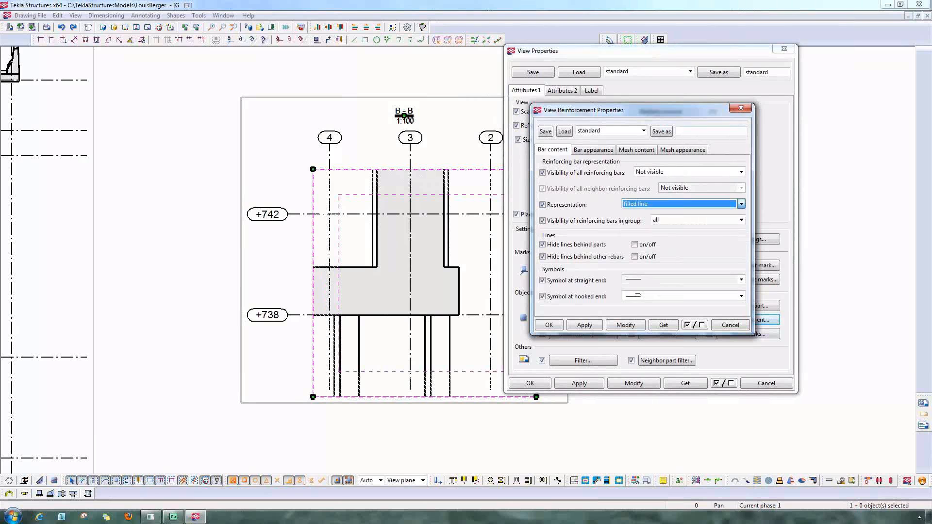
{"action": "left_click", "coordinate": [742, 172]}
{"action": "left_click", "coordinate": [646, 182]}
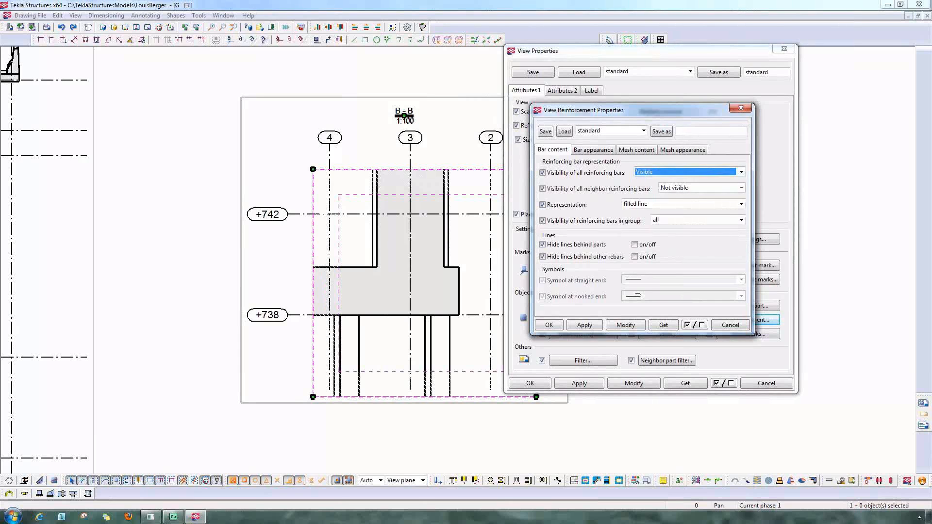
{"action": "left_click", "coordinate": [741, 220]}
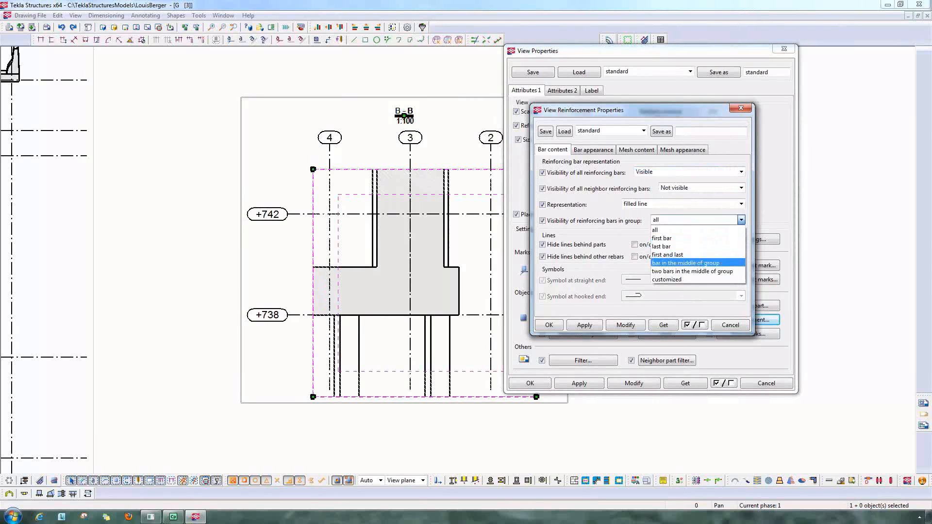
{"action": "left_click", "coordinate": [686, 263]}
{"action": "left_click", "coordinate": [625, 325]}
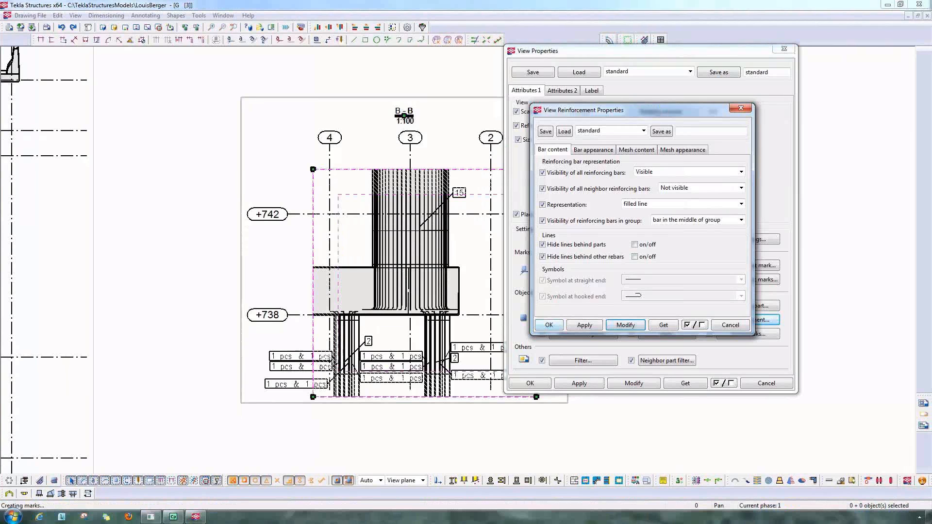
{"action": "left_click", "coordinate": [549, 326]}
{"action": "left_click", "coordinate": [531, 384]}
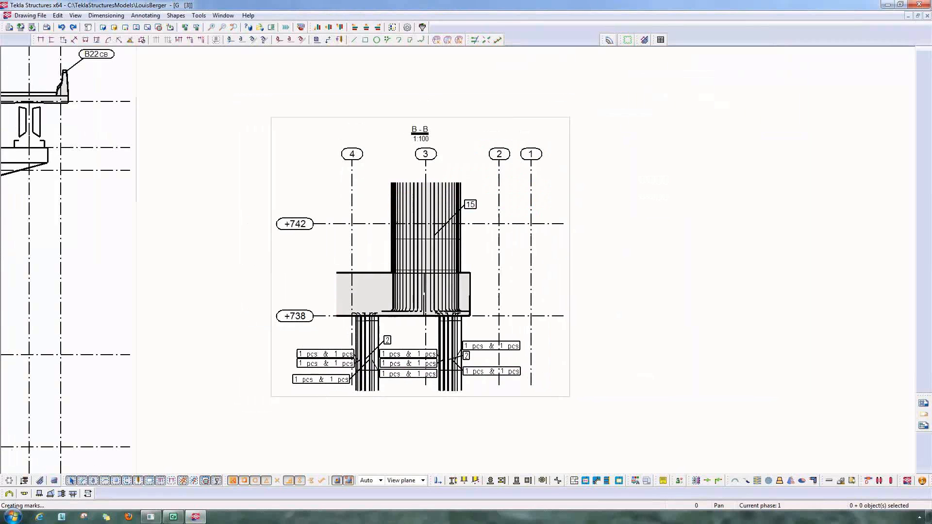
Step: Review the sheet layout with both section views and close the drawing to return to the model
{"action": "scroll", "coordinate": [678, 329], "scroll_direction": "down", "scroll_amount": 5}
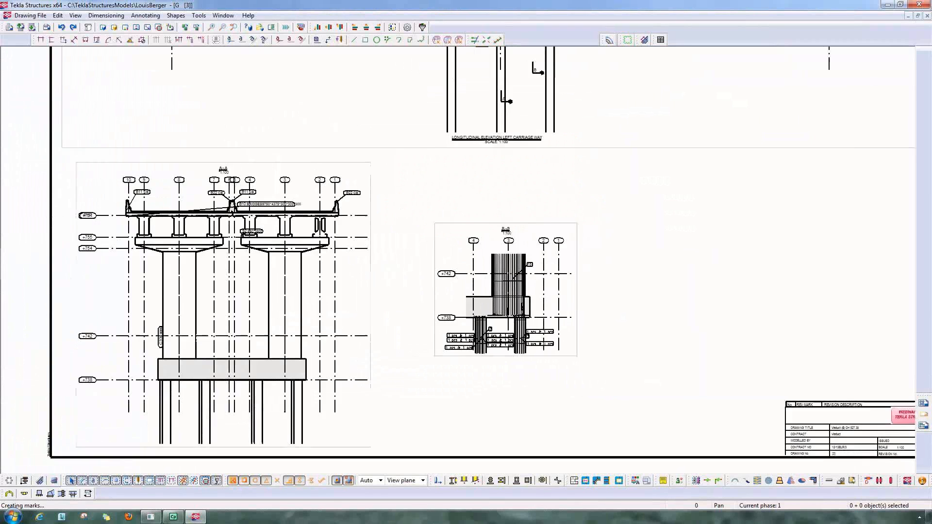
{"action": "middle_click_drag", "start_coordinate": [677, 328], "coordinate": [631, 380]}
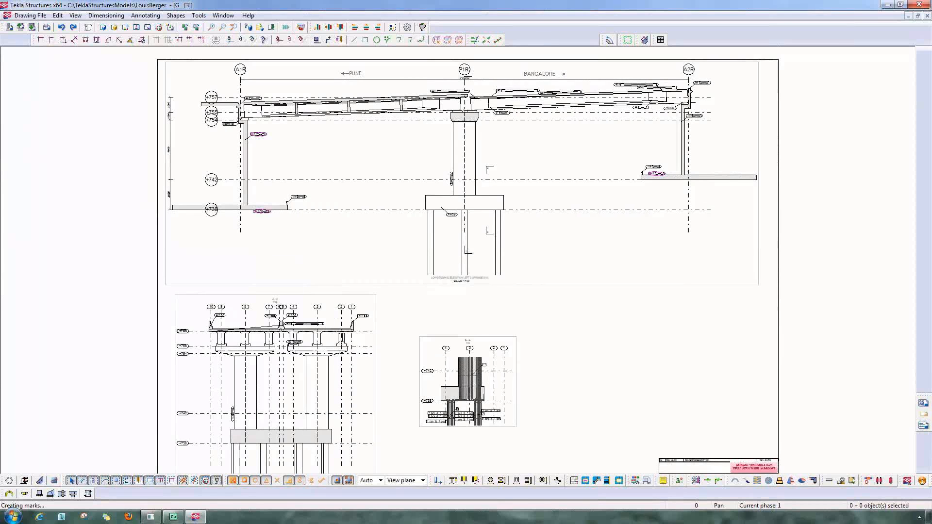
{"action": "left_click", "coordinate": [30, 16]}
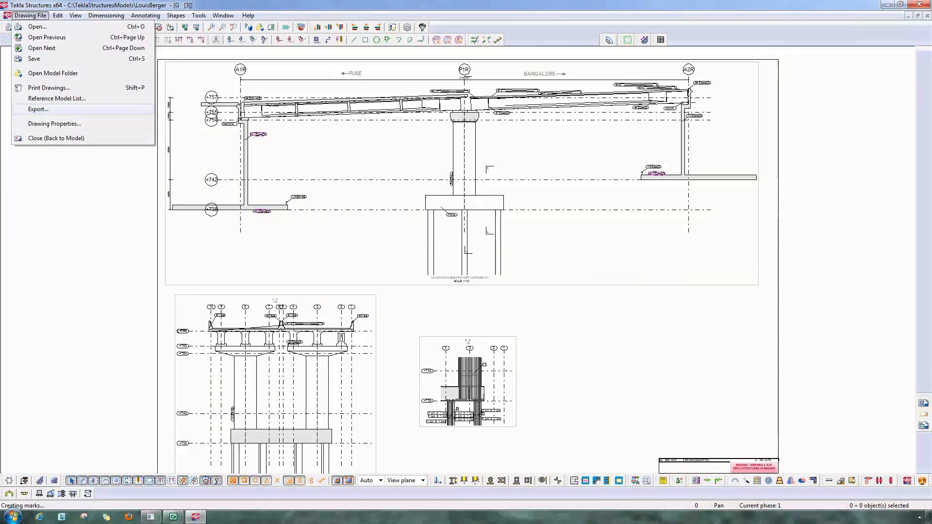
{"action": "left_click", "coordinate": [56, 138]}
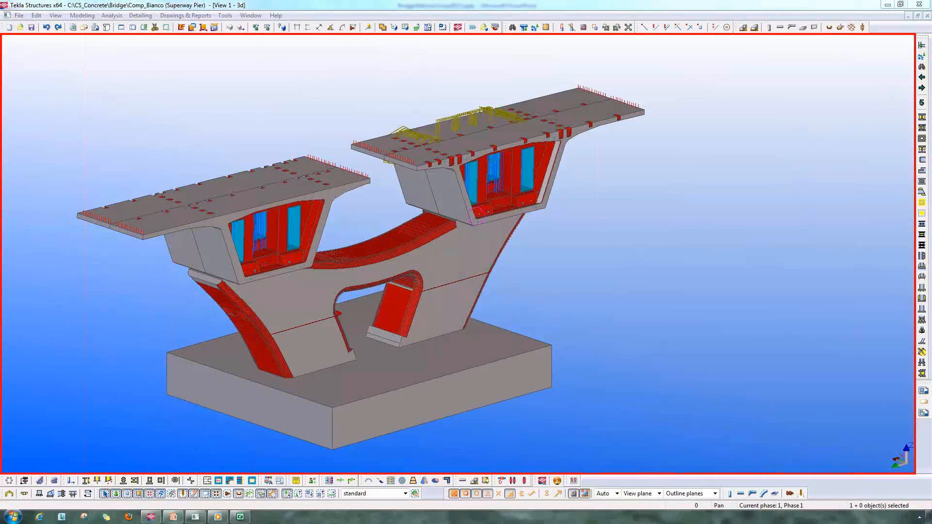
Step: Render the Superway Pier model's concrete transparent and examine the reinforcement in the curved crossbeam, pier legs and box girders
{"action": "mouse_move", "coordinate": [566, 275]}
{"action": "middle_mouse_down"}
{"action": "mouse_move", "coordinate": [567, 268]}
{"action": "mouse_move", "coordinate": [562, 283]}
{"action": "mouse_move", "coordinate": [578, 277]}
{"action": "mouse_move", "coordinate": [537, 286]}
{"action": "middle_mouse_up"}
{"action": "key", "text": "ctrl+2"}
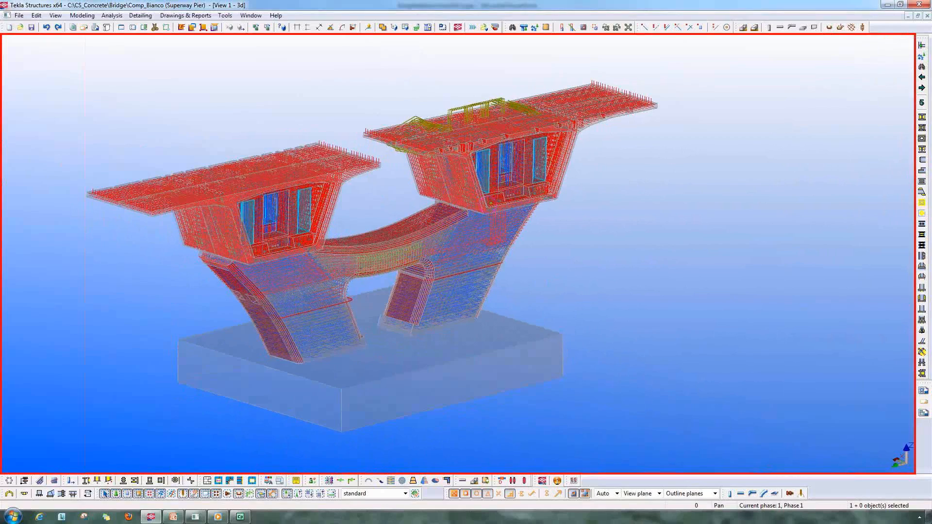
{"action": "scroll", "coordinate": [427, 175], "scroll_direction": "up", "scroll_amount": 2}
{"action": "scroll", "coordinate": [460, 261], "scroll_direction": "up", "scroll_amount": 6}
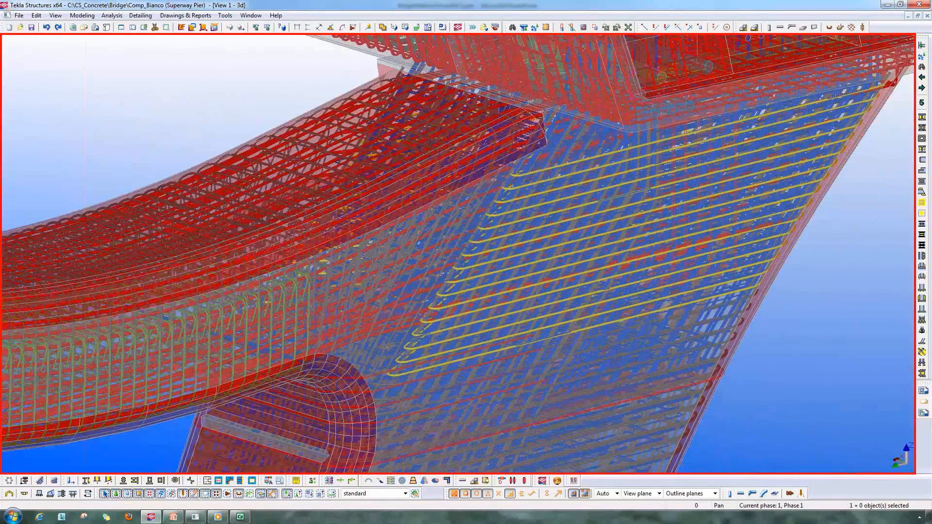
{"action": "scroll", "coordinate": [479, 188], "scroll_direction": "down", "scroll_amount": 3}
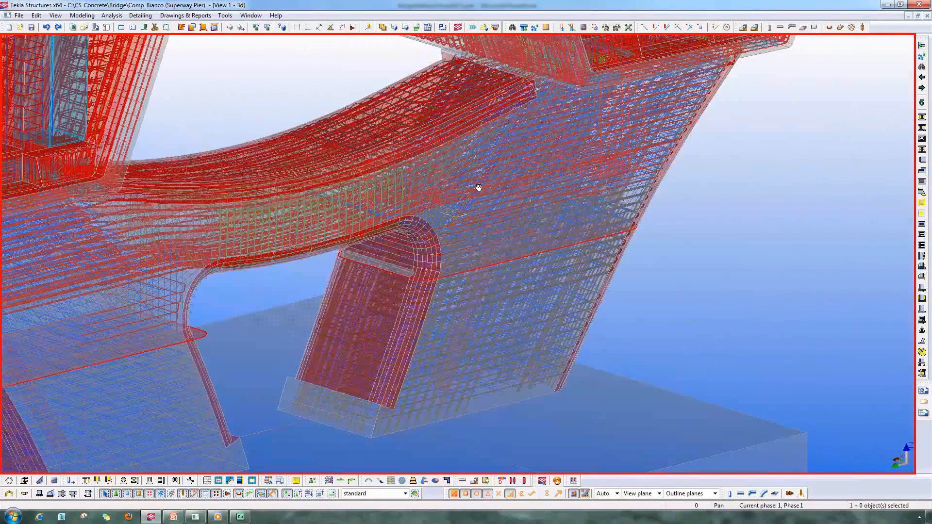
{"action": "middle_click_drag", "start_coordinate": [479, 188], "coordinate": [496, 150]}
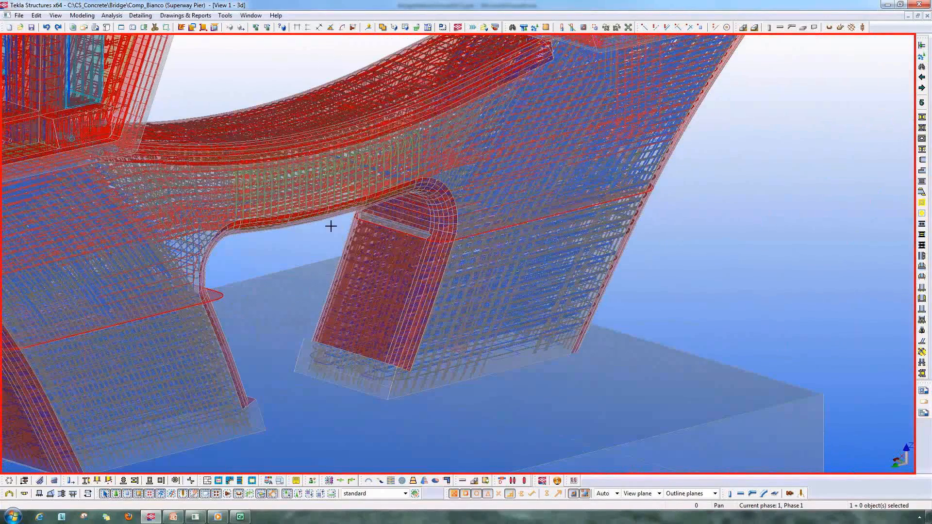
{"action": "scroll", "coordinate": [520, 270], "scroll_direction": "up", "scroll_amount": 2}
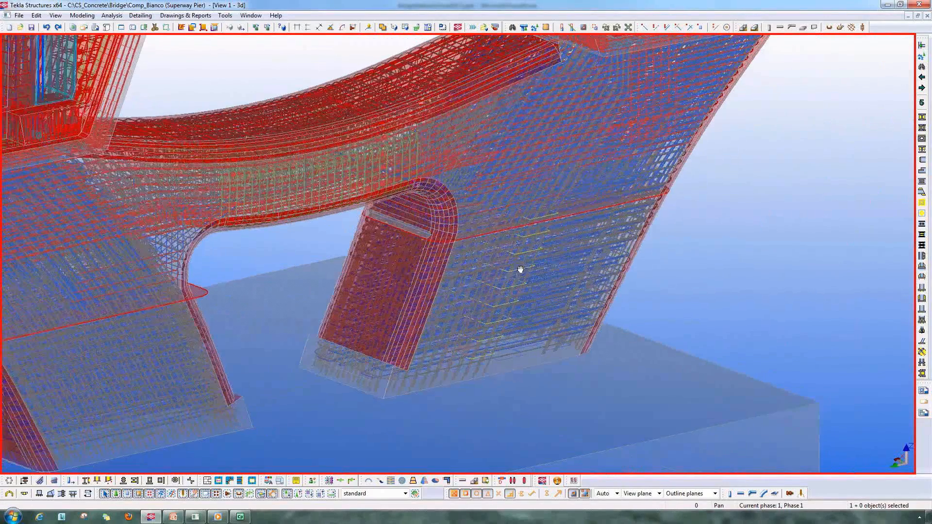
{"action": "mouse_move", "coordinate": [520, 270]}
{"action": "middle_mouse_down", "text": "ctrl"}
{"action": "mouse_move", "coordinate": [474, 266]}
{"action": "mouse_move", "coordinate": [522, 270]}
{"action": "middle_mouse_up", "text": "ctrl"}
{"action": "scroll", "coordinate": [522, 270], "scroll_direction": "down", "scroll_amount": 8}
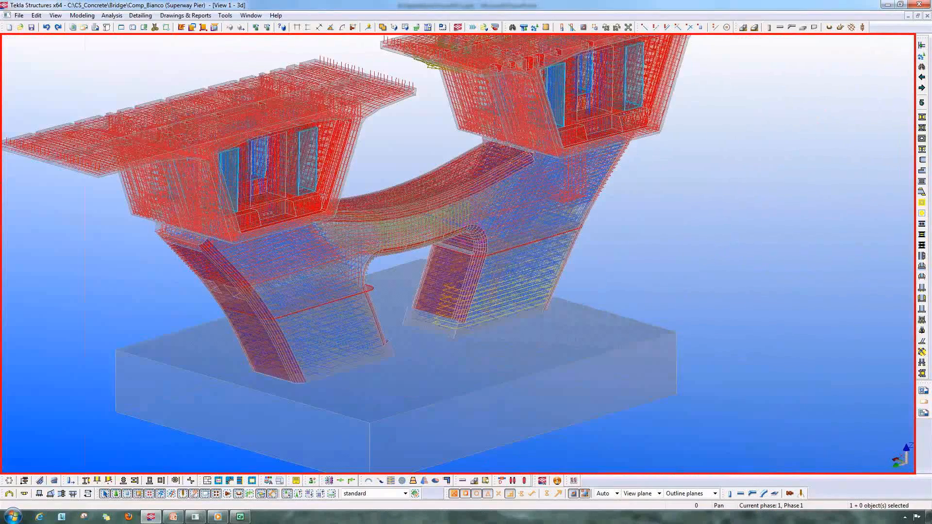
{"action": "middle_click_drag", "start_coordinate": [517, 296], "coordinate": [448, 333]}
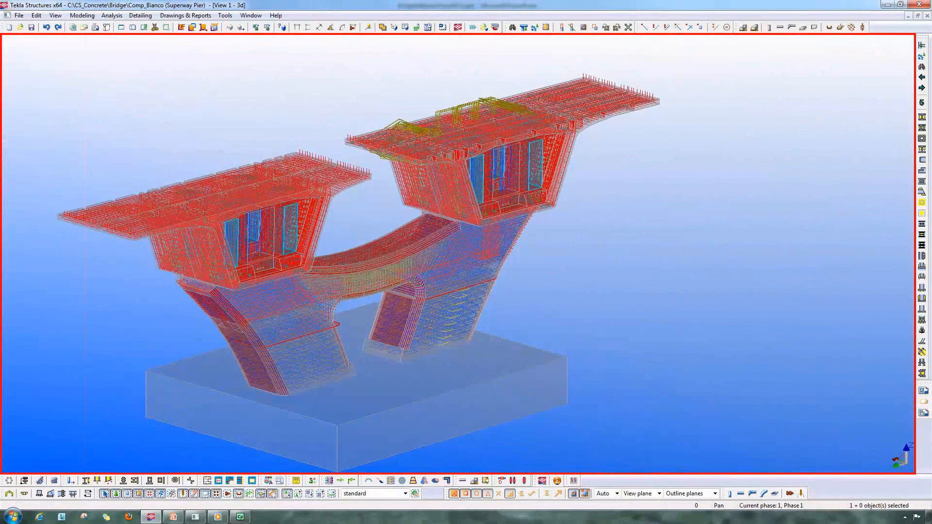
Step: Switch to Windows Media Player and play the superway-youtube video of the pier
{"action": "mouse_move", "coordinate": [217, 517]}
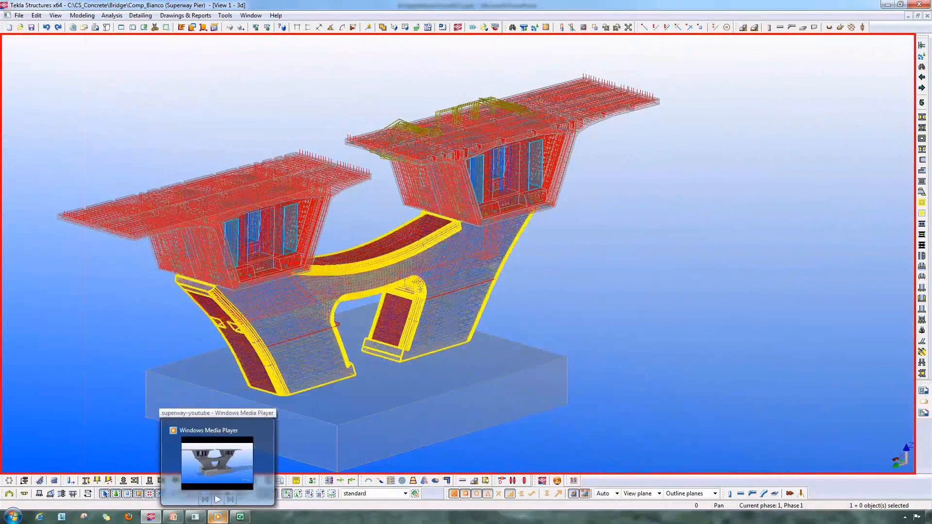
{"action": "left_click", "coordinate": [217, 461]}
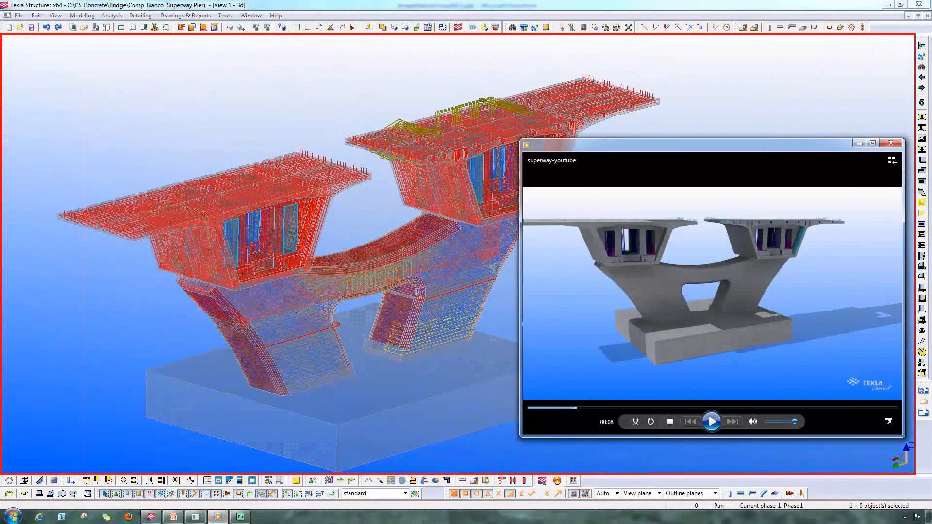
{"action": "left_click", "coordinate": [712, 422]}
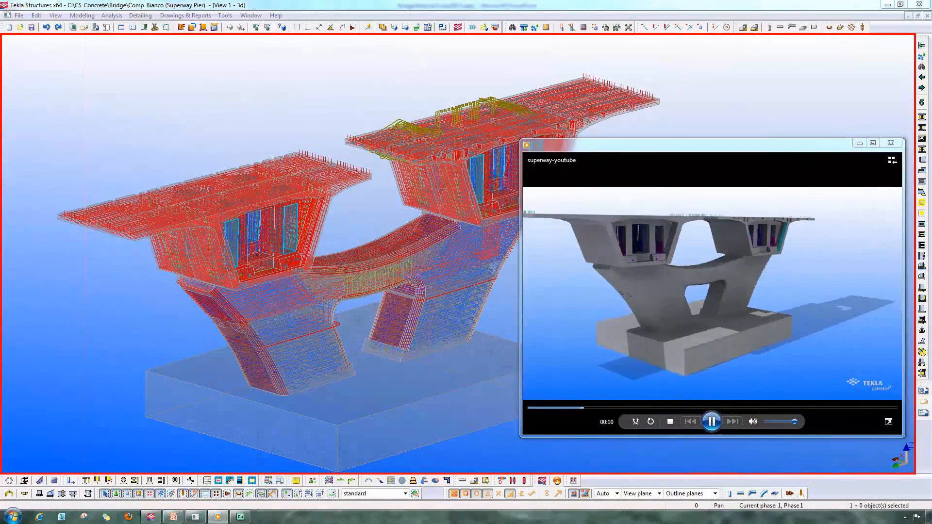